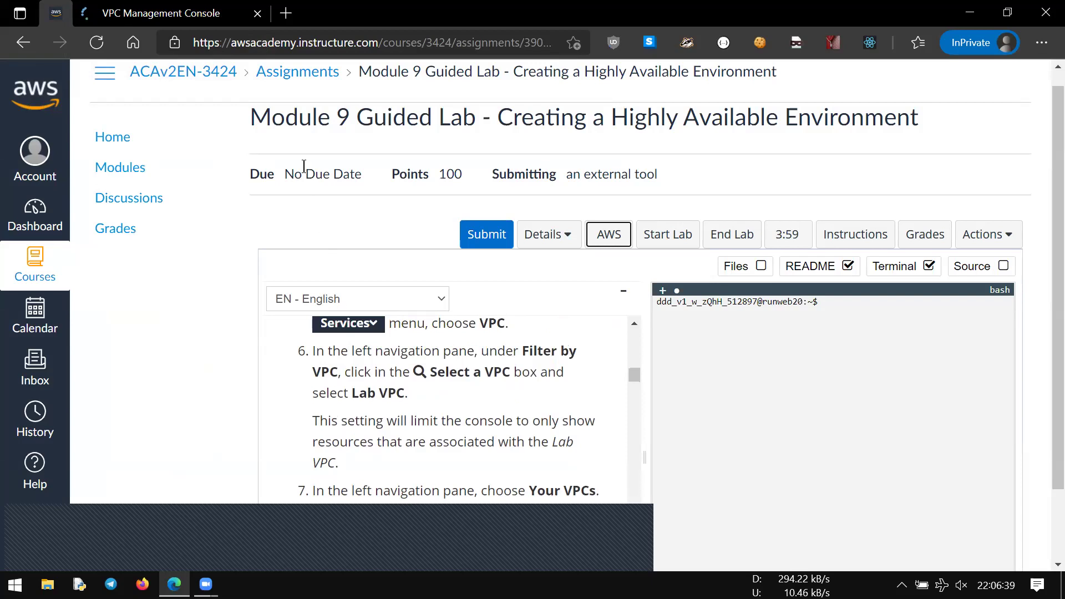
Switch to the VPC Management Console and filter its resources by Lab VPC.
{"action": "left_click", "coordinate": [210, 6]}
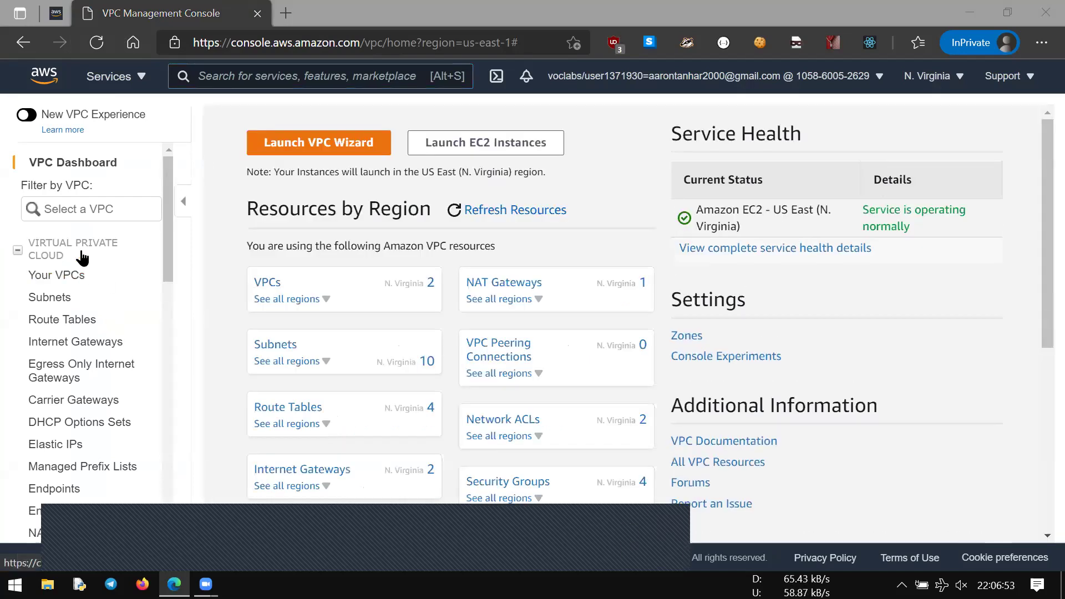
{"action": "left_click", "coordinate": [86, 208]}
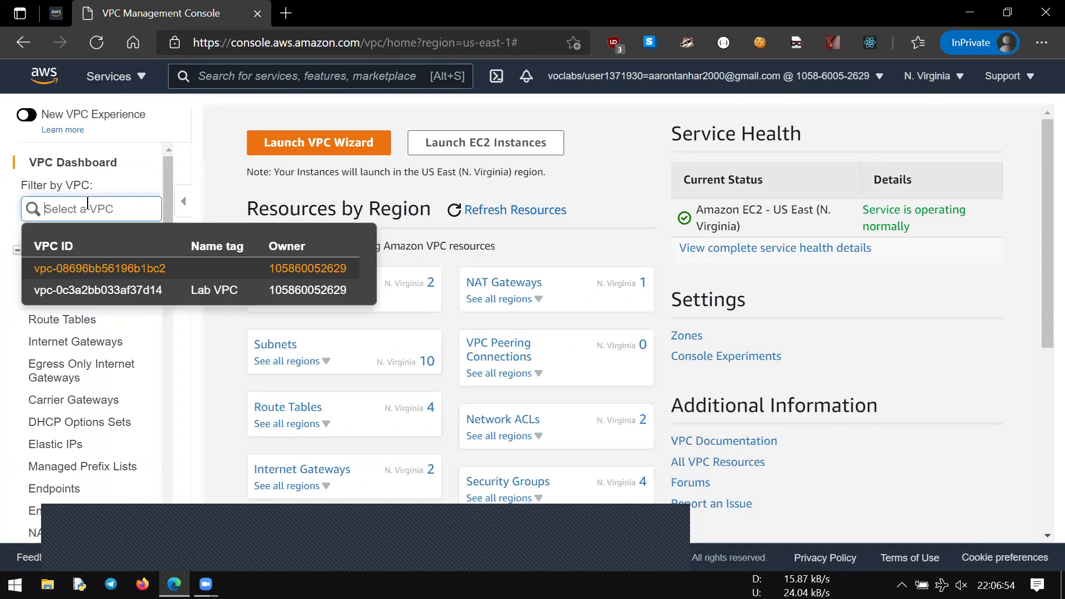
{"action": "left_click", "coordinate": [112, 290]}
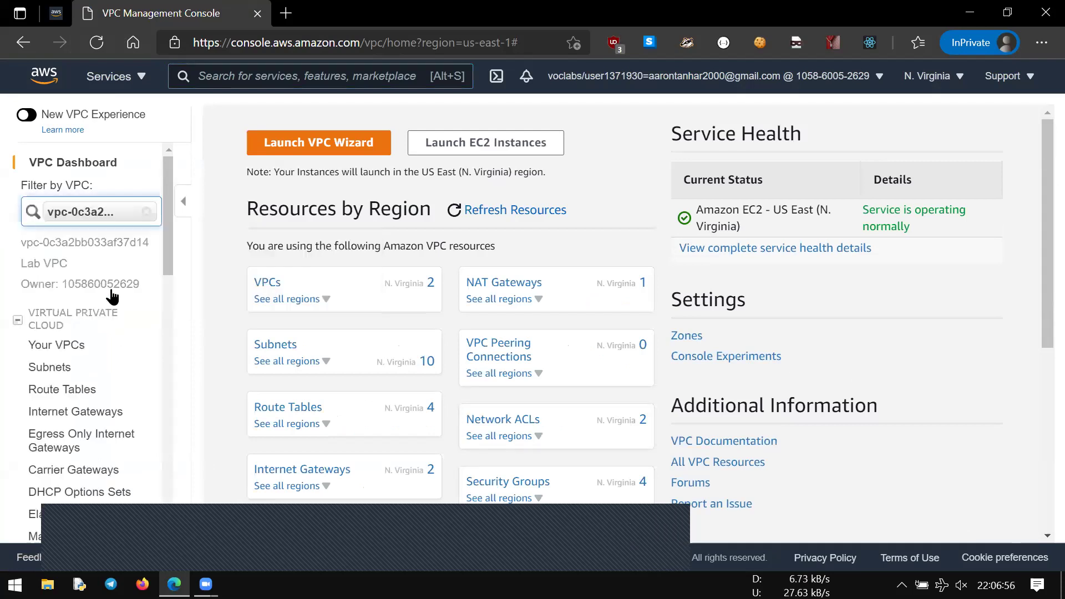
Check lab instructions 6 and 7, and open the Your VPCs list in the VPC console.
{"action": "left_click", "coordinate": [55, 14]}
{"action": "scroll", "coordinate": [414, 369], "scroll_direction": "up", "scroll_amount": 1}
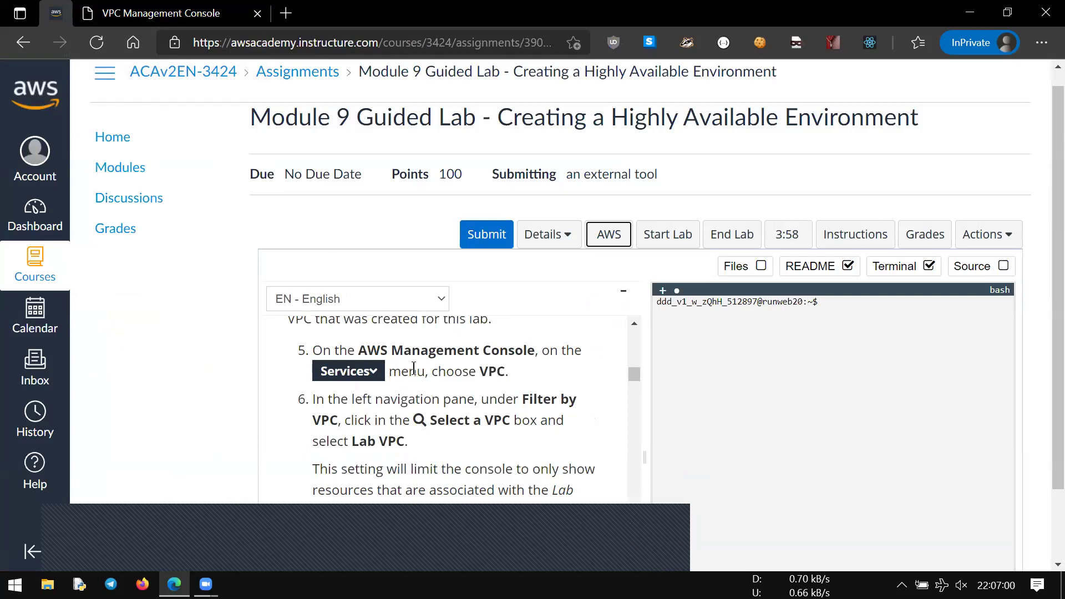
{"action": "scroll", "coordinate": [420, 372], "scroll_direction": "down", "scroll_amount": 1}
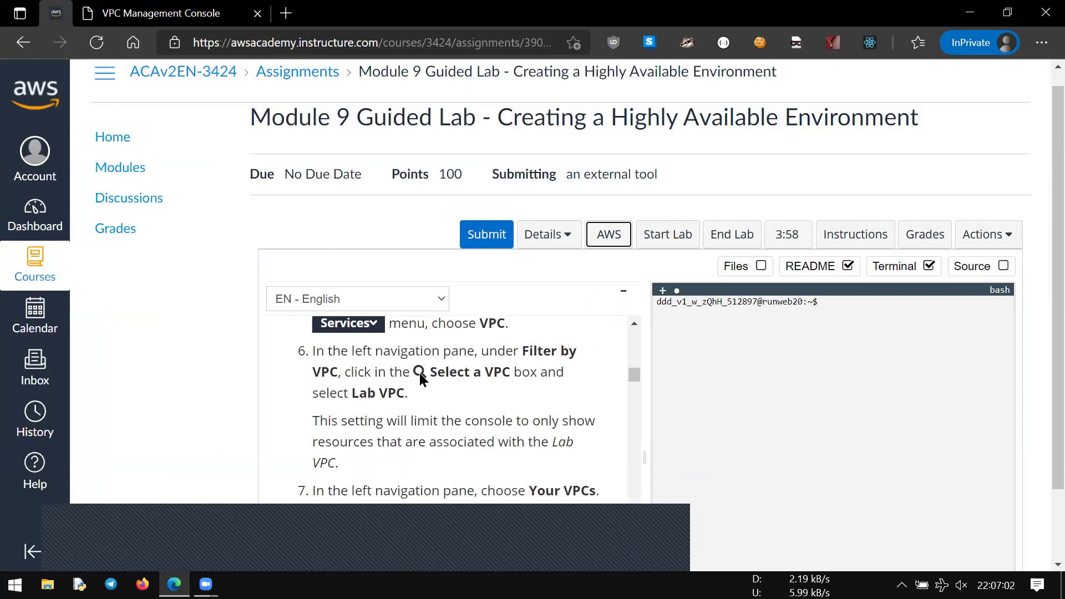
{"action": "scroll", "coordinate": [416, 371], "scroll_direction": "down", "scroll_amount": 1}
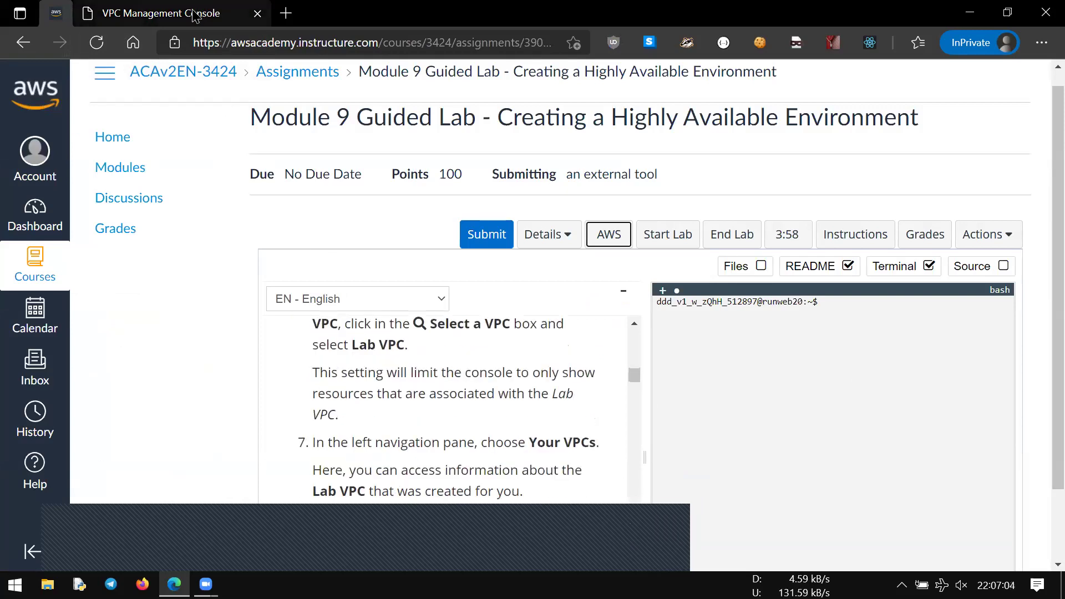
{"action": "scroll", "coordinate": [411, 343], "scroll_direction": "down", "scroll_amount": 1}
{"action": "left_click", "coordinate": [148, 13]}
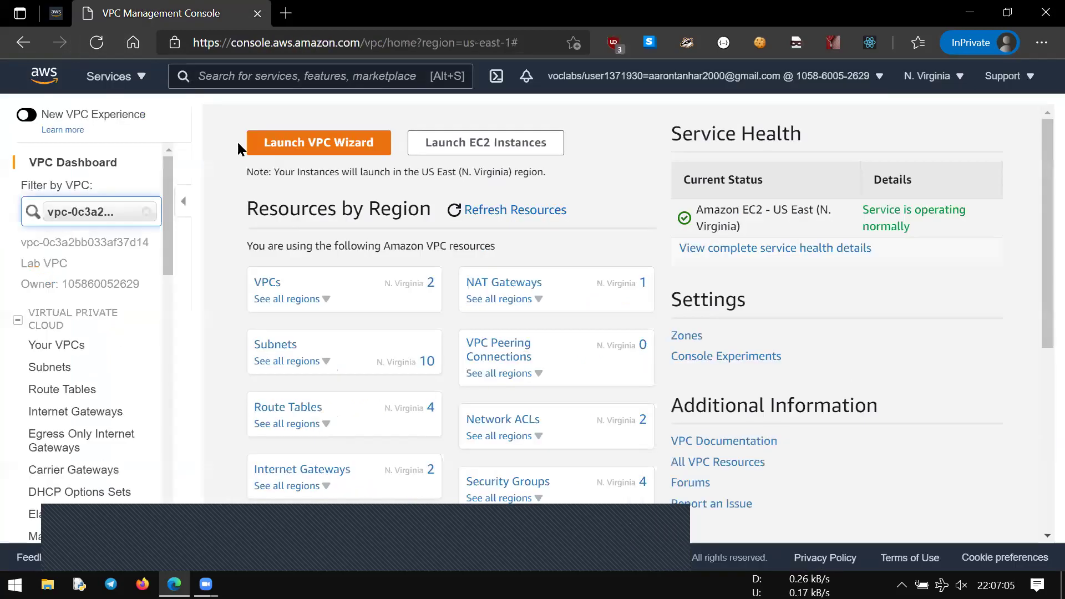
{"action": "left_click", "coordinate": [74, 347]}
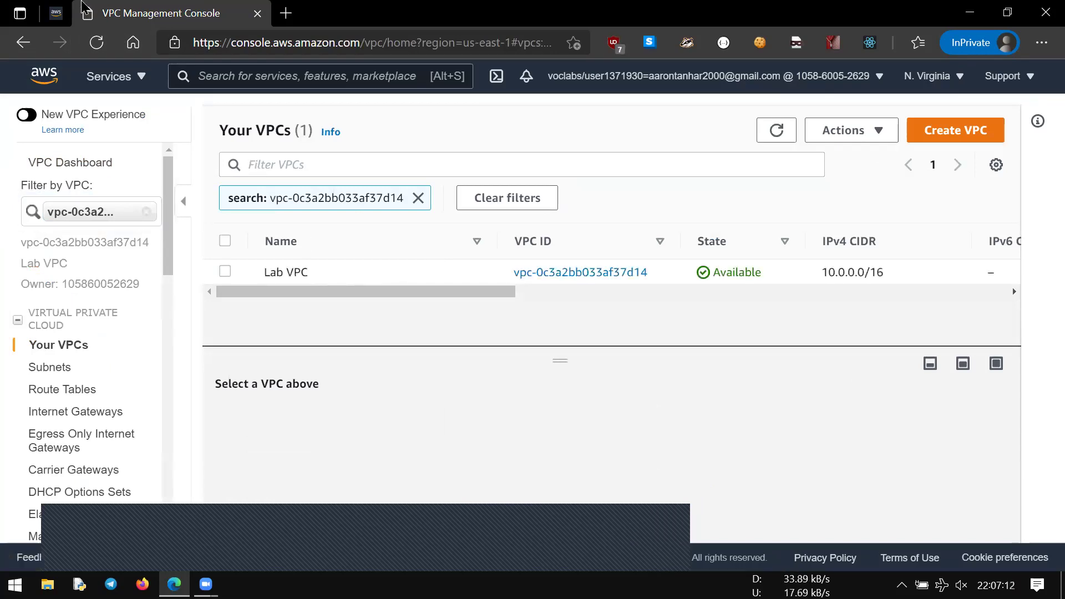
Read the remaining Task 1 lab instructions on subnets, gateways and security groups, up to the start of Task 2 on the Application Load Balancer.
{"action": "left_click", "coordinate": [56, 13]}
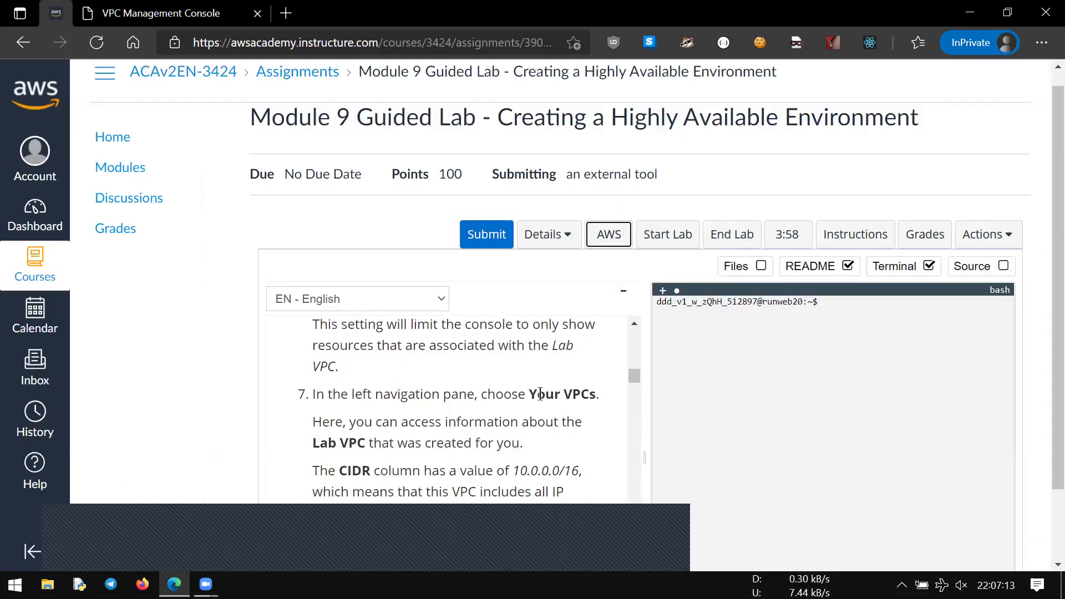
{"action": "scroll", "coordinate": [538, 396], "scroll_direction": "down", "scroll_amount": 2}
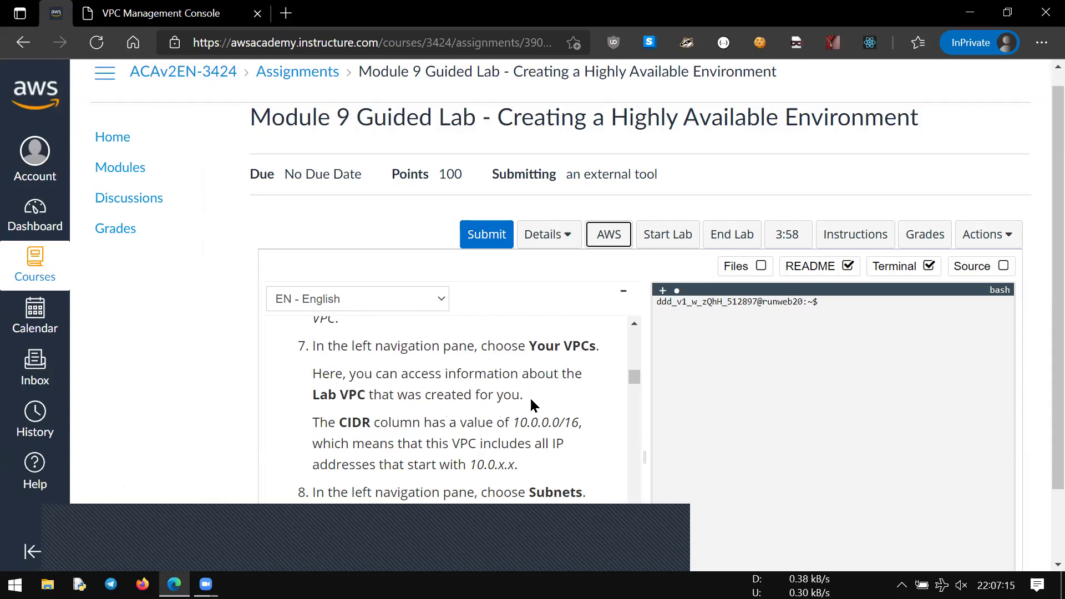
{"action": "scroll", "coordinate": [532, 401], "scroll_direction": "down", "scroll_amount": 2}
{"action": "scroll", "coordinate": [452, 360], "scroll_direction": "down", "scroll_amount": 6}
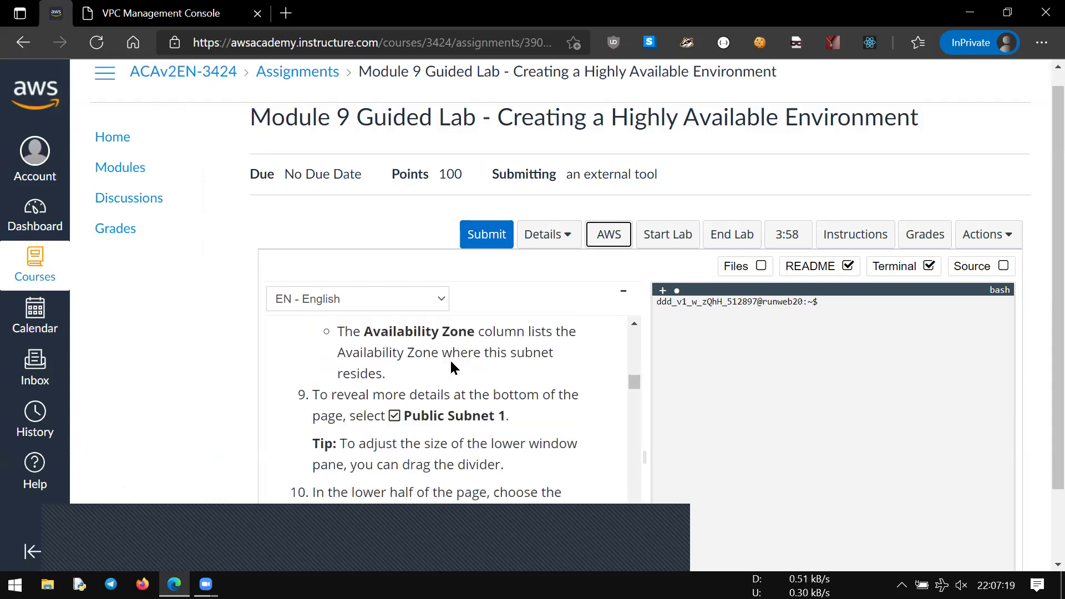
{"action": "scroll", "coordinate": [450, 363], "scroll_direction": "down", "scroll_amount": 1}
{"action": "scroll", "coordinate": [450, 360], "scroll_direction": "down", "scroll_amount": 1}
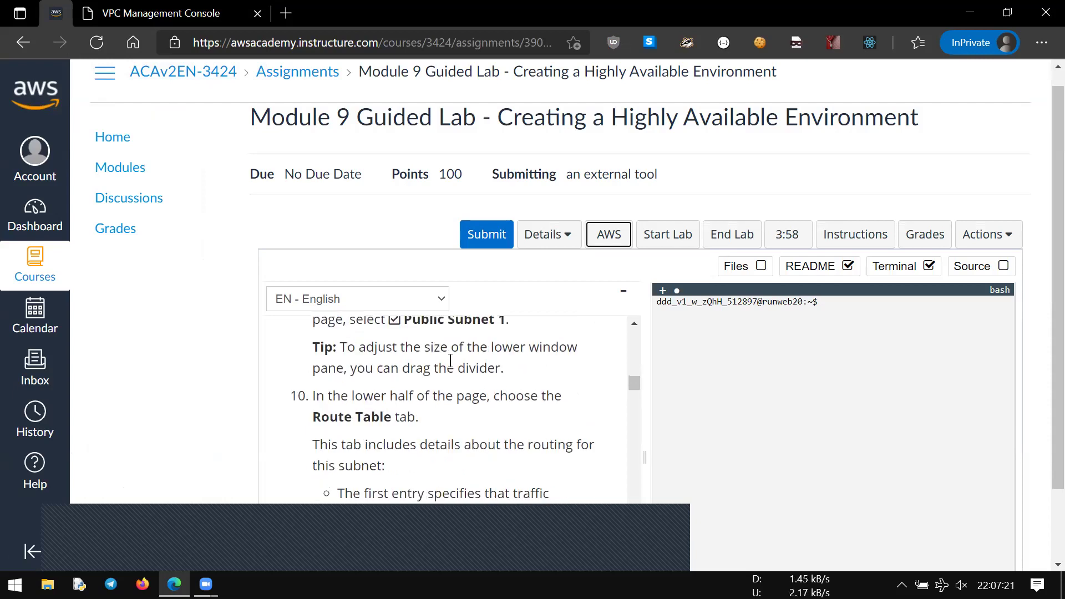
{"action": "scroll", "coordinate": [450, 360], "scroll_direction": "down", "scroll_amount": 8}
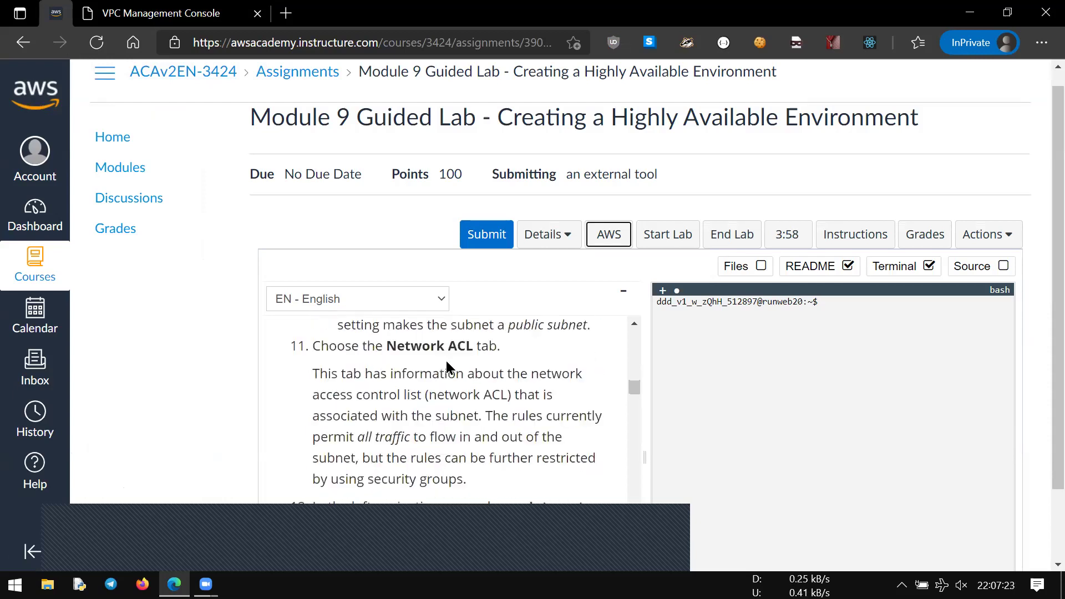
{"action": "scroll", "coordinate": [446, 366], "scroll_direction": "down", "scroll_amount": 4}
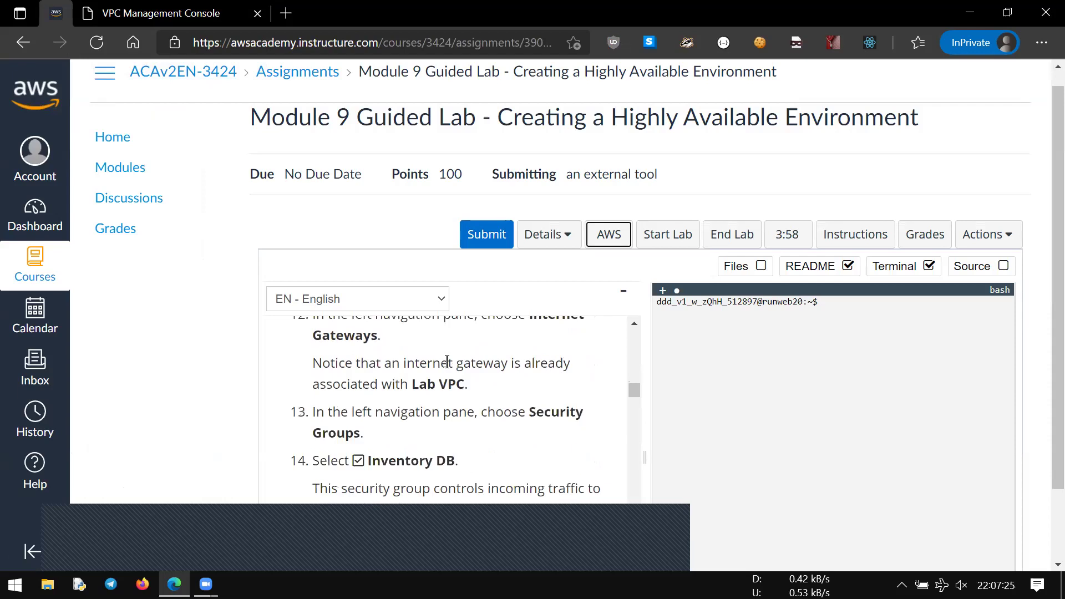
{"action": "scroll", "coordinate": [448, 362], "scroll_direction": "down", "scroll_amount": 1}
{"action": "scroll", "coordinate": [446, 362], "scroll_direction": "down", "scroll_amount": 2}
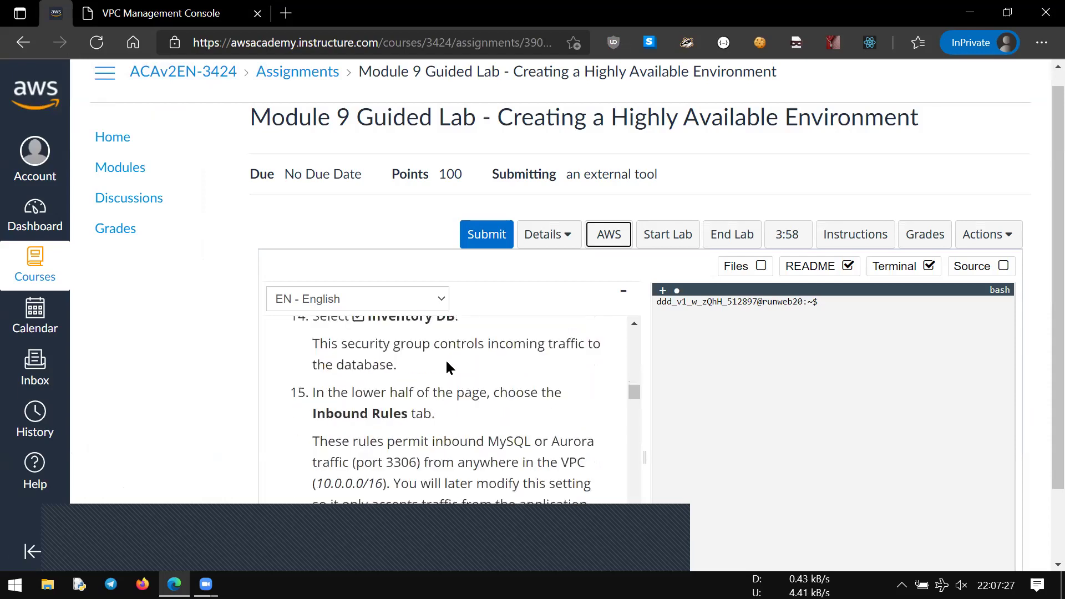
{"action": "scroll", "coordinate": [447, 361], "scroll_direction": "down", "scroll_amount": 2}
{"action": "scroll", "coordinate": [446, 361], "scroll_direction": "down", "scroll_amount": 10}
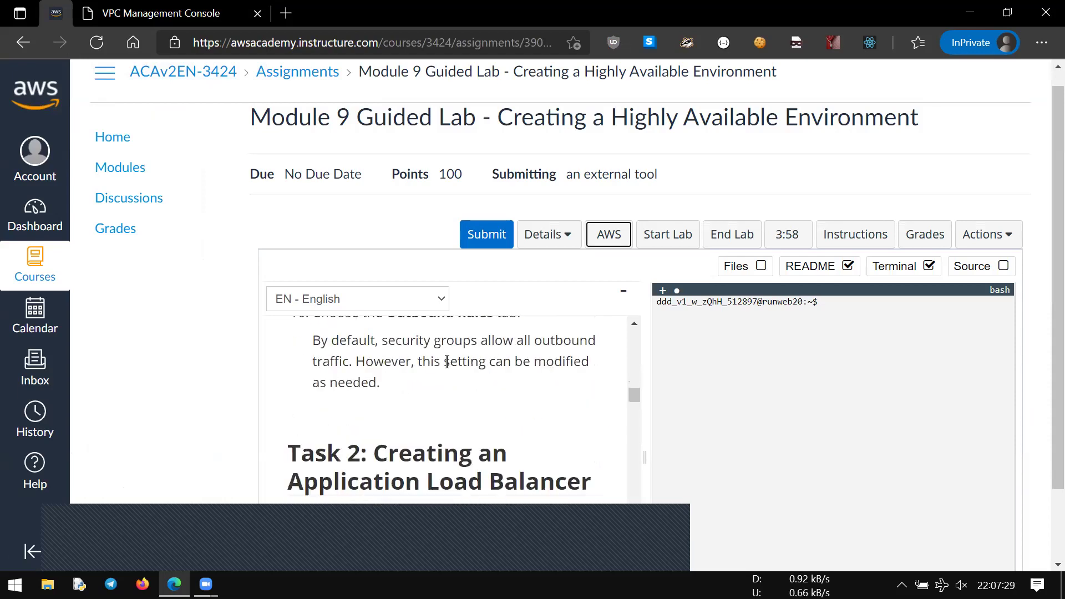
{"action": "scroll", "coordinate": [445, 358], "scroll_direction": "down", "scroll_amount": 7}
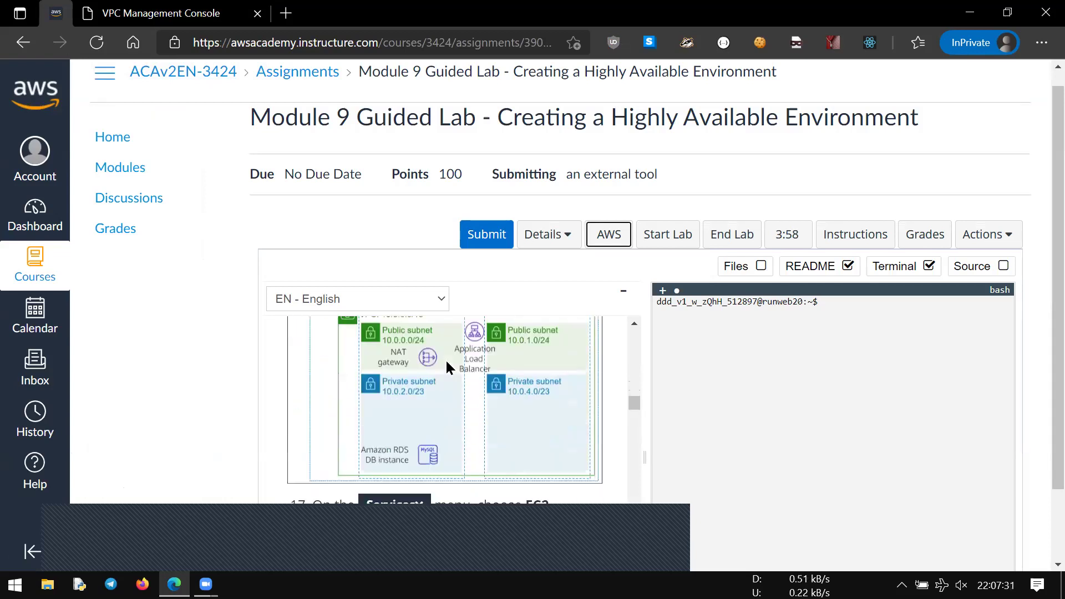
{"action": "scroll", "coordinate": [443, 361], "scroll_direction": "up", "scroll_amount": 3}
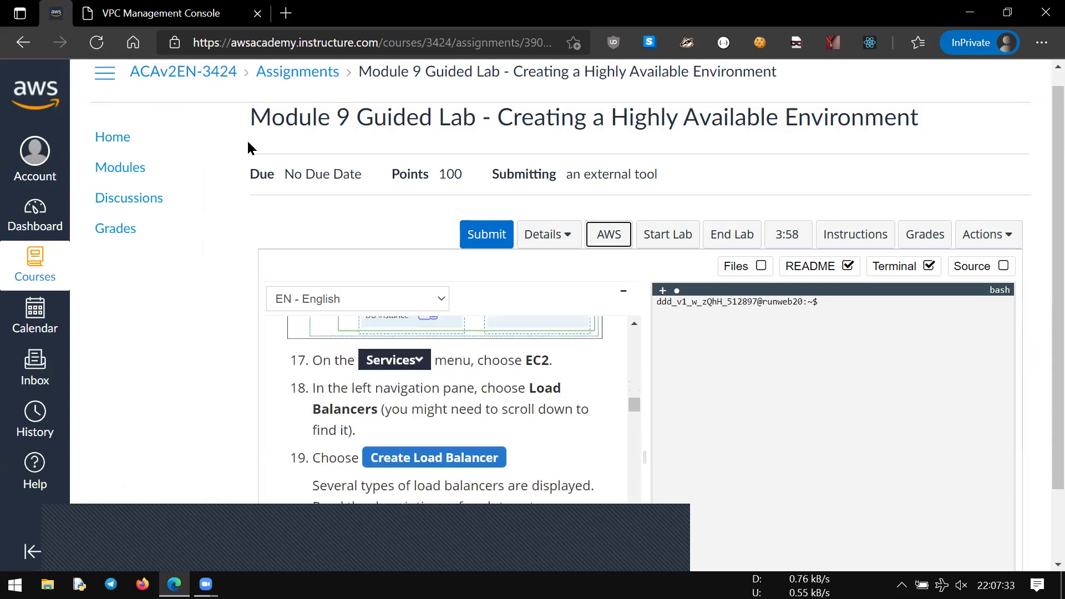
Return to the AWS console and open the EC2 service.
{"action": "left_click", "coordinate": [203, 10]}
{"action": "left_click", "coordinate": [133, 76]}
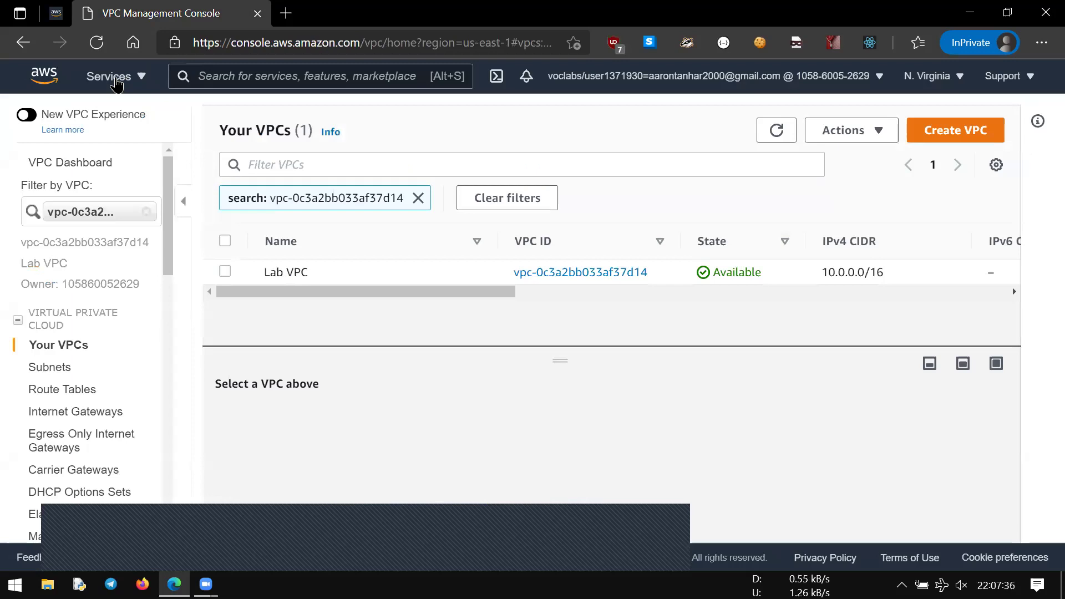
{"action": "left_click", "coordinate": [344, 177]}
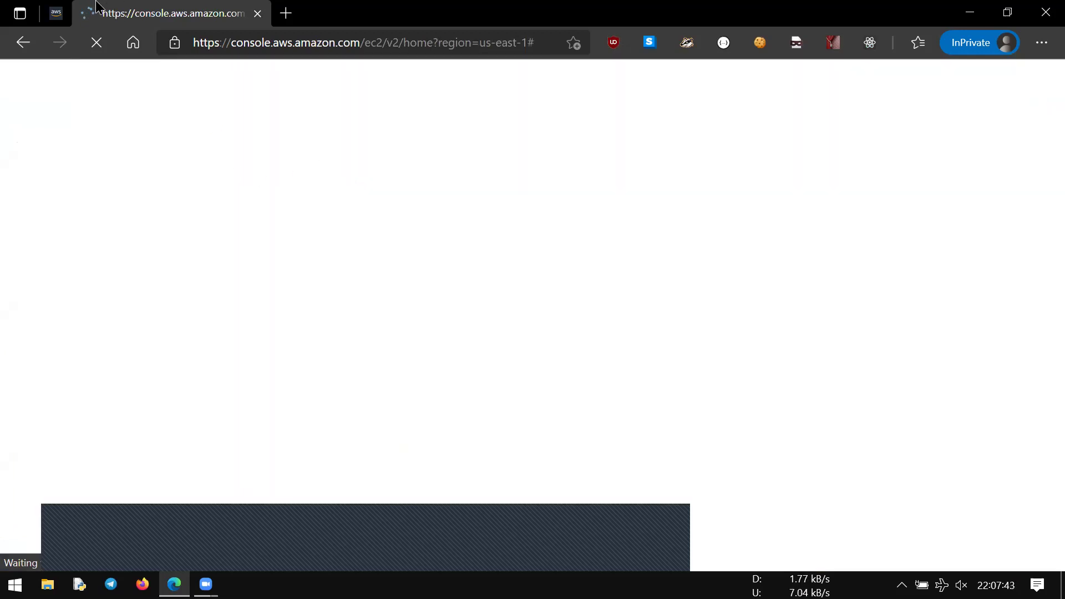
Review the Task 2 introduction and instruction 18 in the lab guide, and open the Load Balancers page in EC2.
{"action": "left_click", "coordinate": [44, 6]}
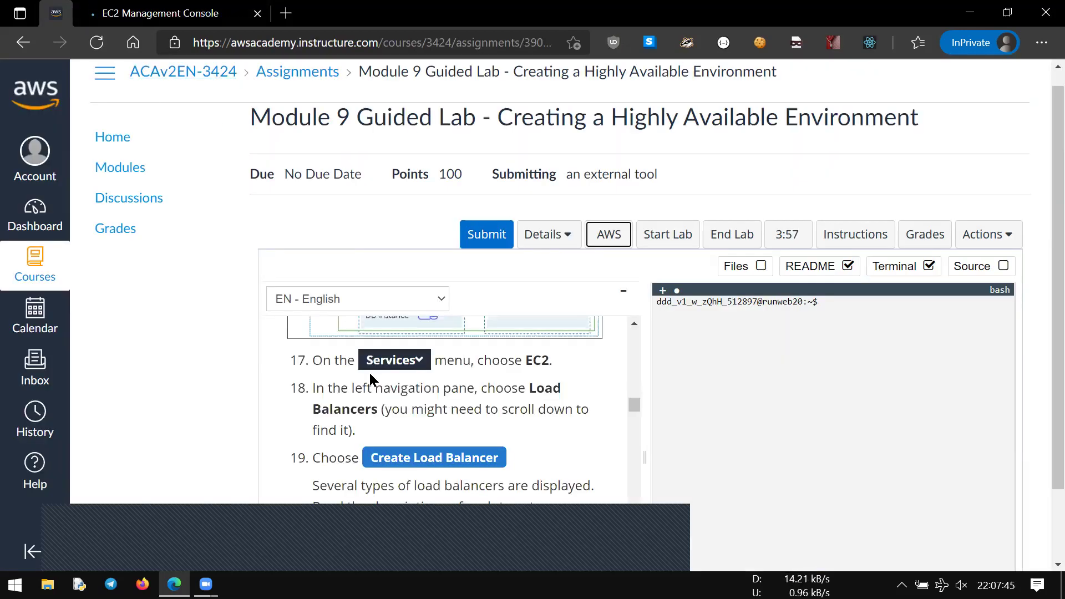
{"action": "scroll", "coordinate": [368, 371], "scroll_direction": "up", "scroll_amount": 1}
{"action": "scroll", "coordinate": [367, 368], "scroll_direction": "up", "scroll_amount": 8}
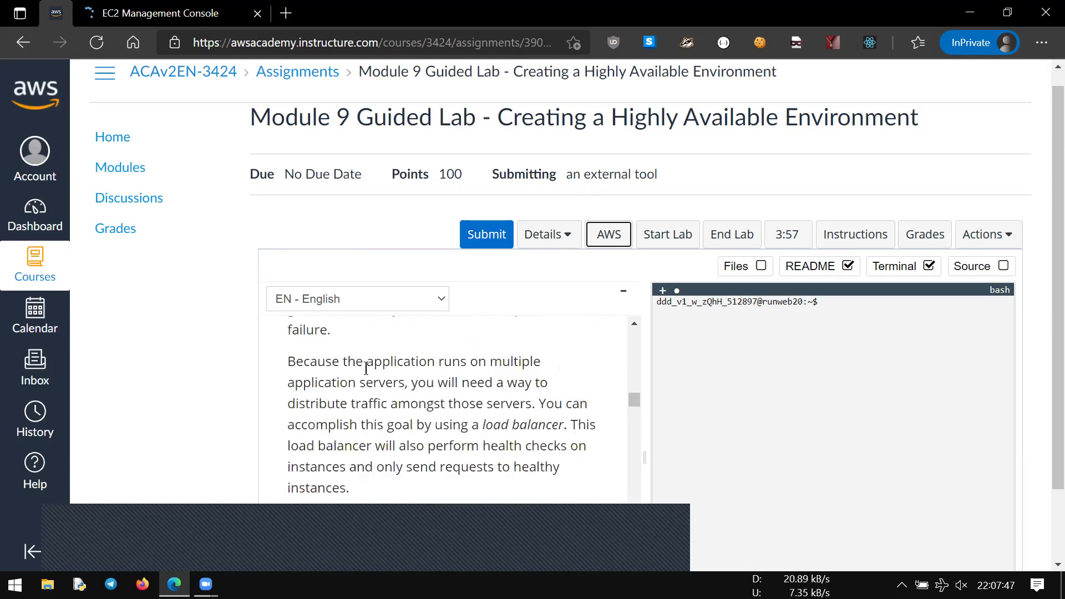
{"action": "scroll", "coordinate": [363, 366], "scroll_direction": "down", "scroll_amount": 9}
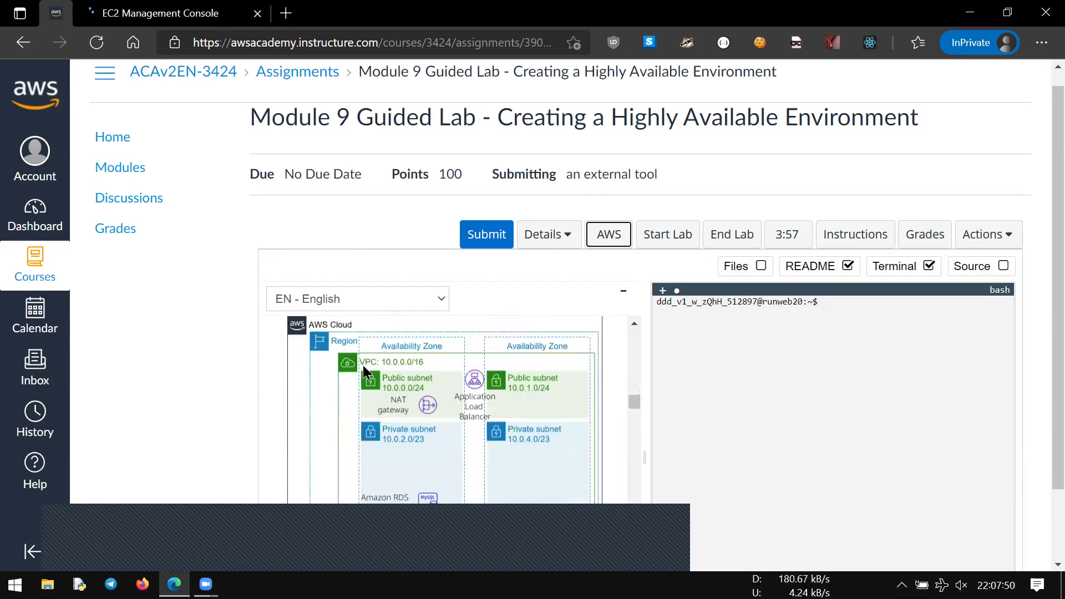
{"action": "scroll", "coordinate": [374, 373], "scroll_direction": "up", "scroll_amount": 1}
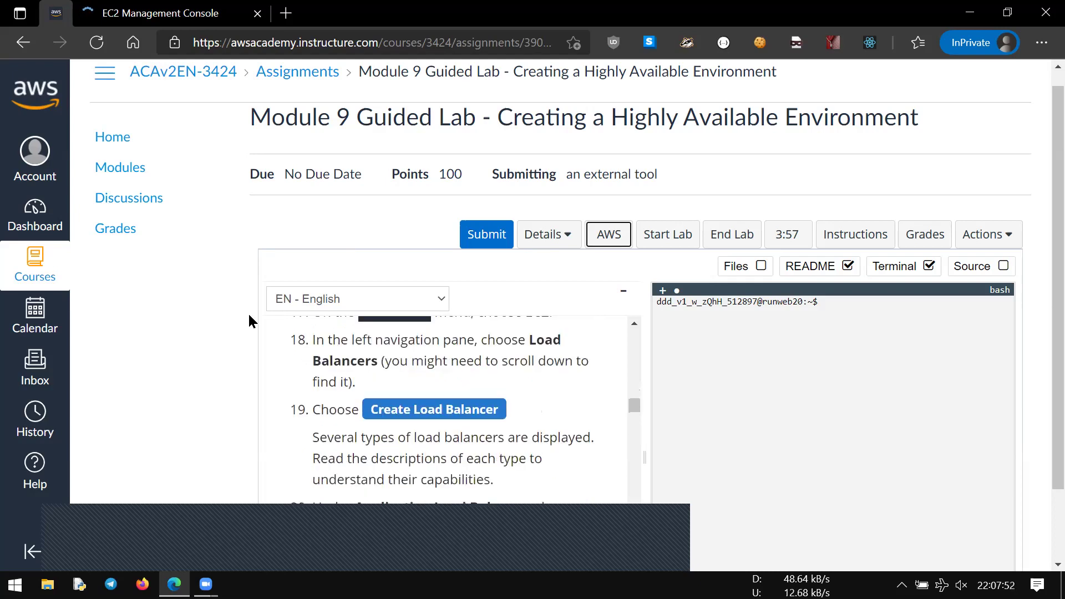
{"action": "left_click", "coordinate": [195, 12]}
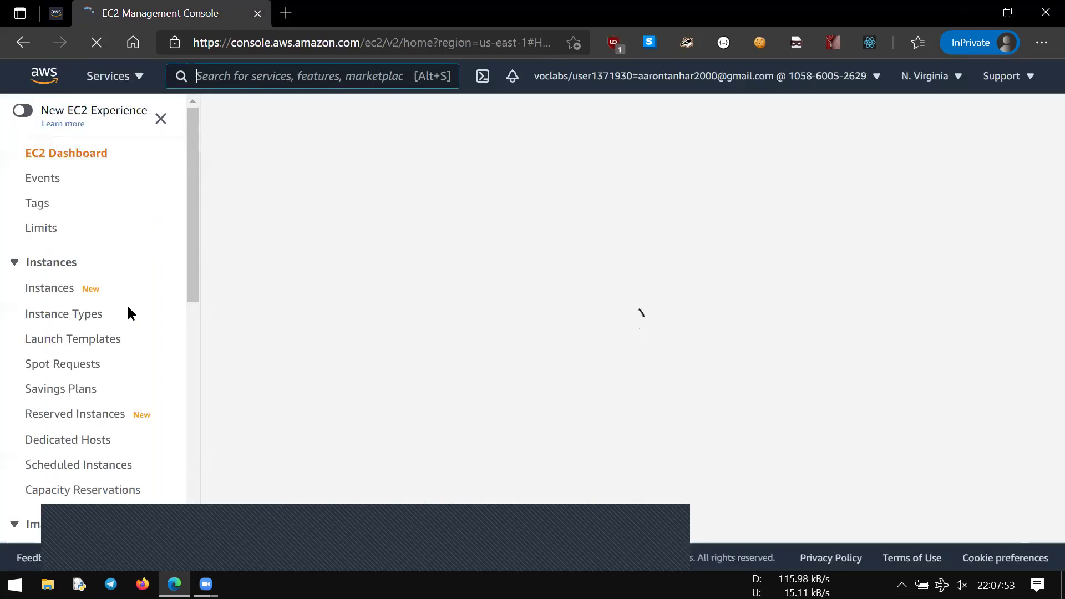
{"action": "scroll", "coordinate": [58, 355], "scroll_direction": "down", "scroll_amount": 6}
{"action": "scroll", "coordinate": [84, 360], "scroll_direction": "down", "scroll_amount": 3}
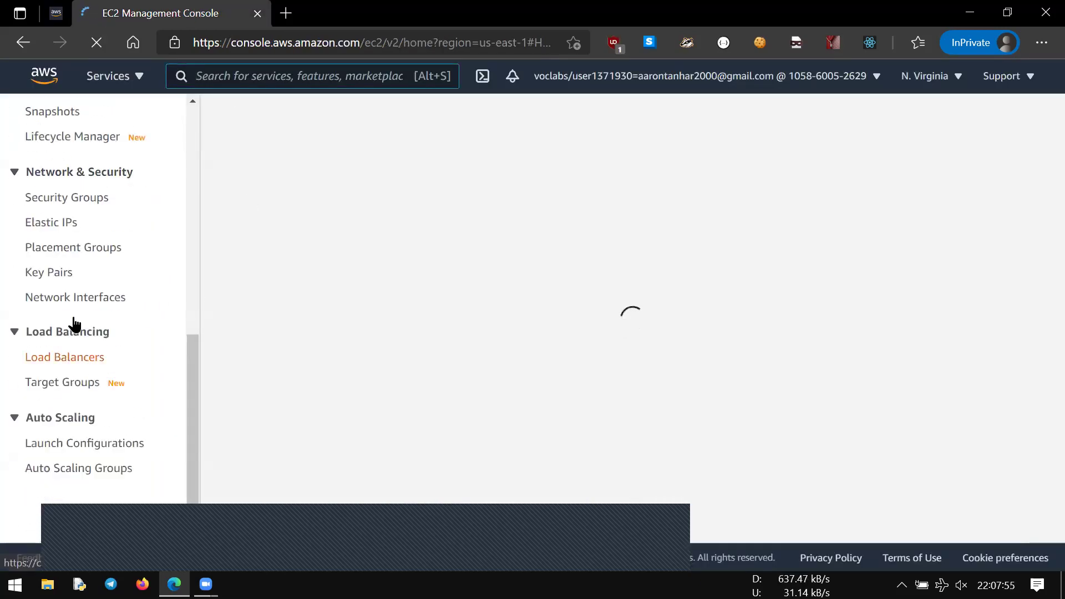
{"action": "left_click", "coordinate": [94, 357]}
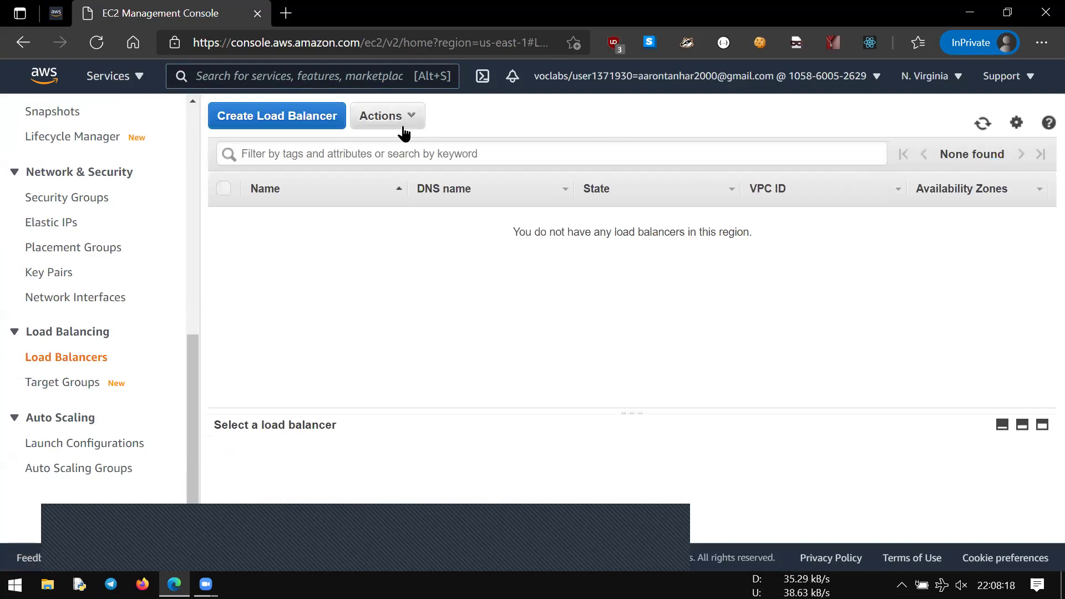
Start creating a load balancer of the Application Load Balancer type, checking the choice against instruction 20 of the lab guide.
{"action": "left_click", "coordinate": [312, 115]}
{"action": "left_click", "coordinate": [196, 351]}
{"action": "left_click", "coordinate": [55, 13]}
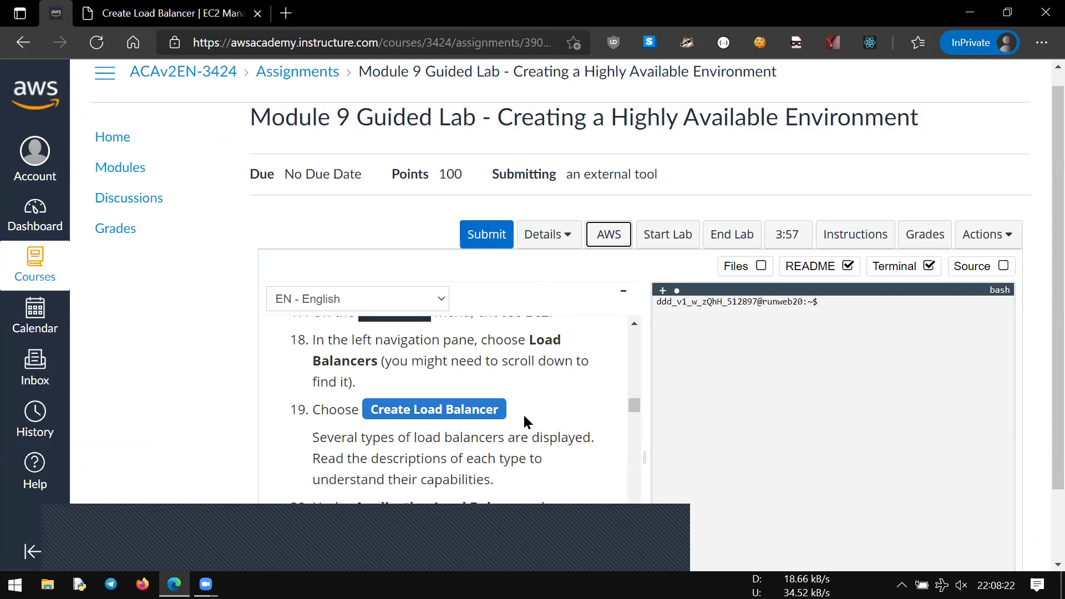
{"action": "scroll", "coordinate": [527, 421], "scroll_direction": "down", "scroll_amount": 2}
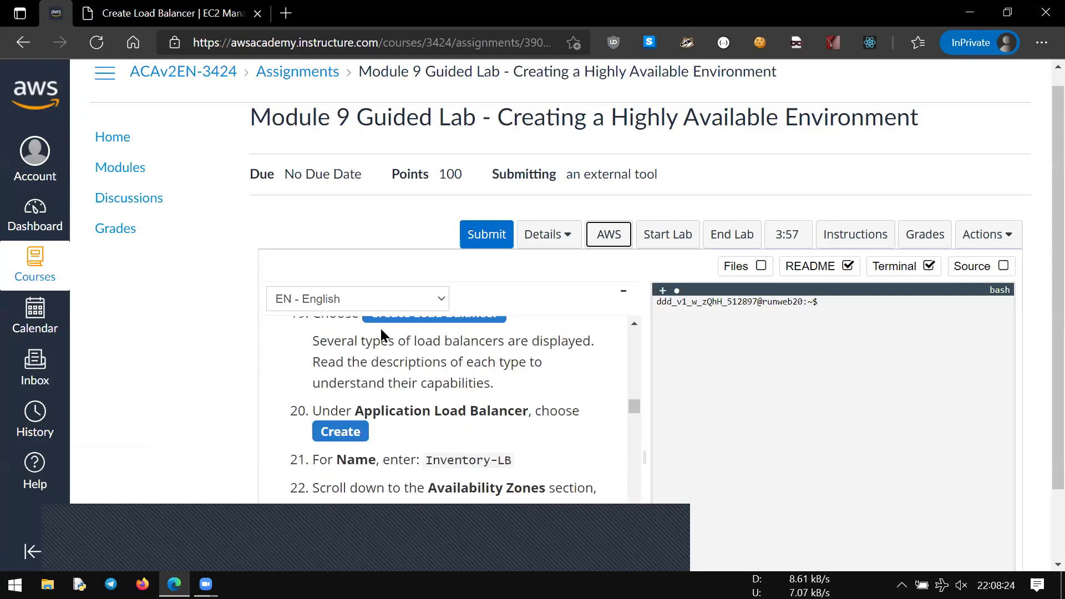
{"action": "left_click", "coordinate": [175, 5]}
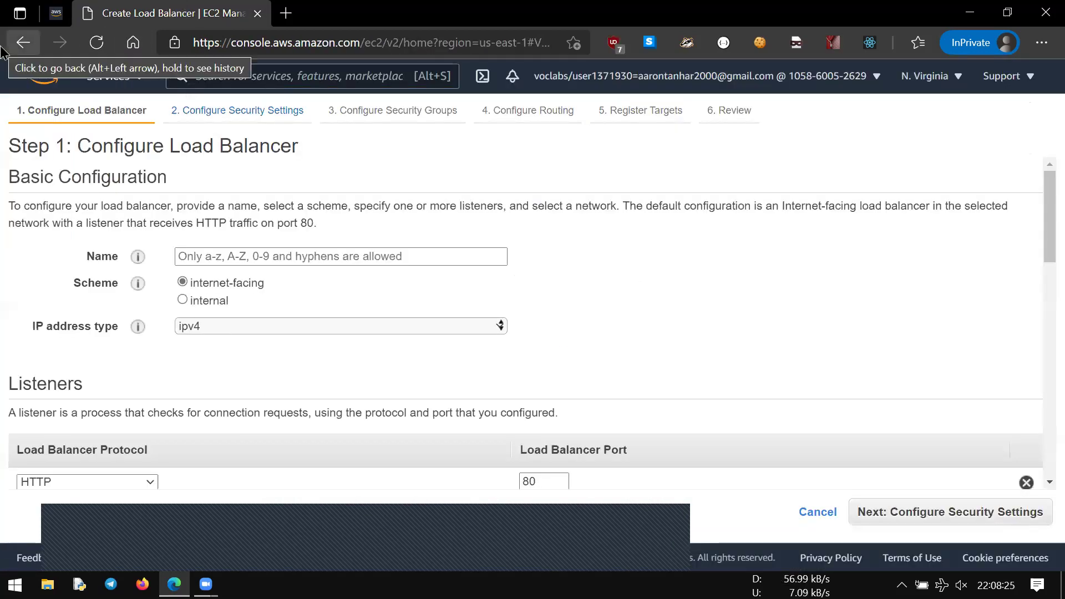
{"action": "left_click", "coordinate": [23, 42]}
{"action": "left_click", "coordinate": [188, 353]}
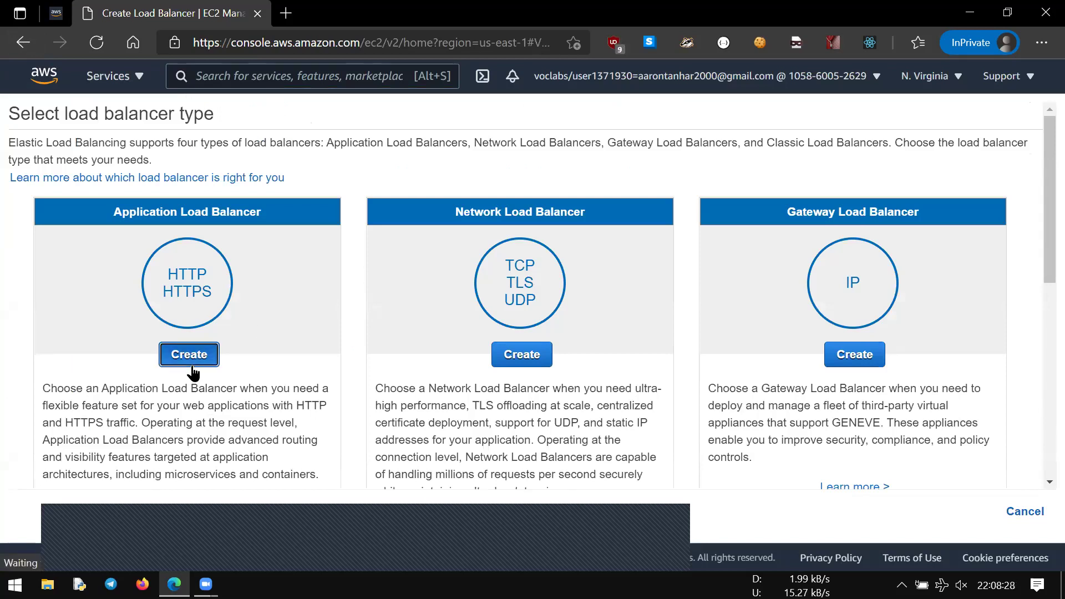
Look up instruction 21 in the lab guide and name the load balancer Inventory-LB.
{"action": "left_click", "coordinate": [56, 13]}
{"action": "scroll", "coordinate": [497, 362], "scroll_direction": "down", "scroll_amount": 1}
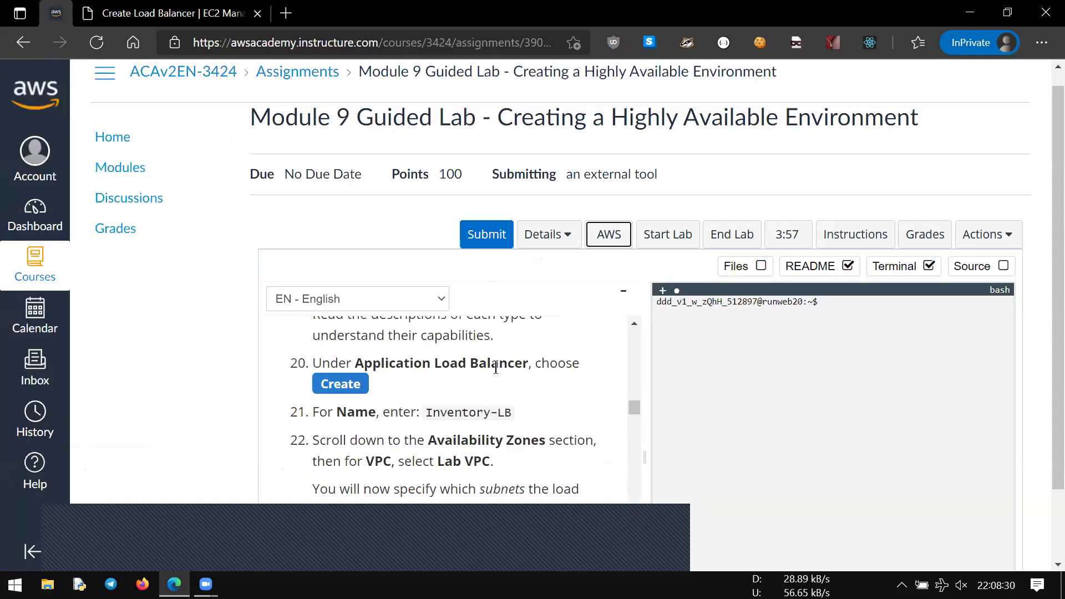
{"action": "scroll", "coordinate": [496, 364], "scroll_direction": "up", "scroll_amount": 2}
{"action": "scroll", "coordinate": [497, 366], "scroll_direction": "down", "scroll_amount": 2}
{"action": "scroll", "coordinate": [496, 366], "scroll_direction": "down", "scroll_amount": 1}
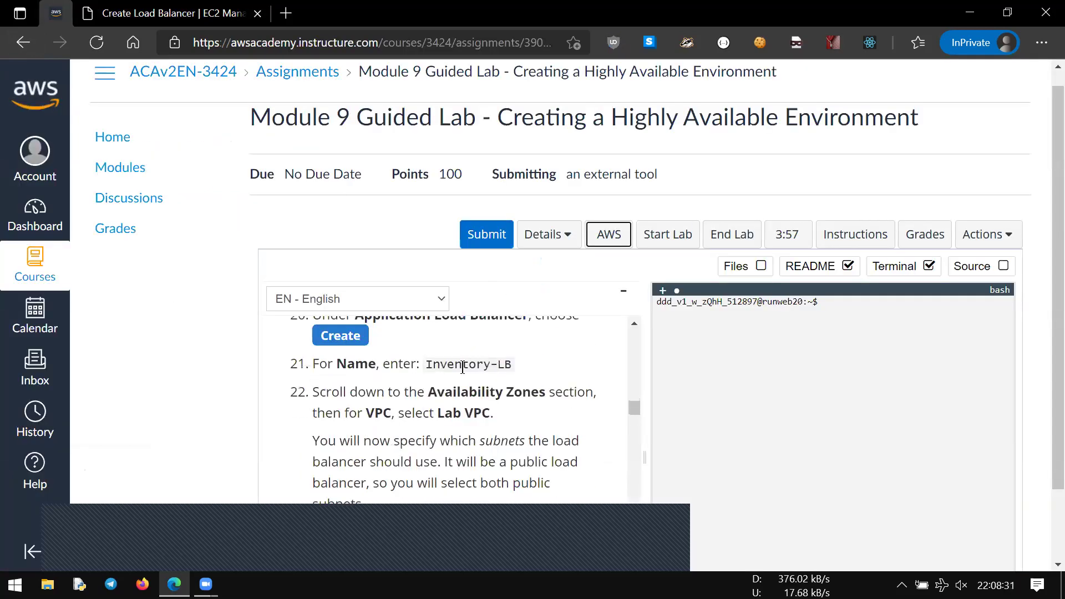
{"action": "triple_click", "coordinate": [427, 363]}
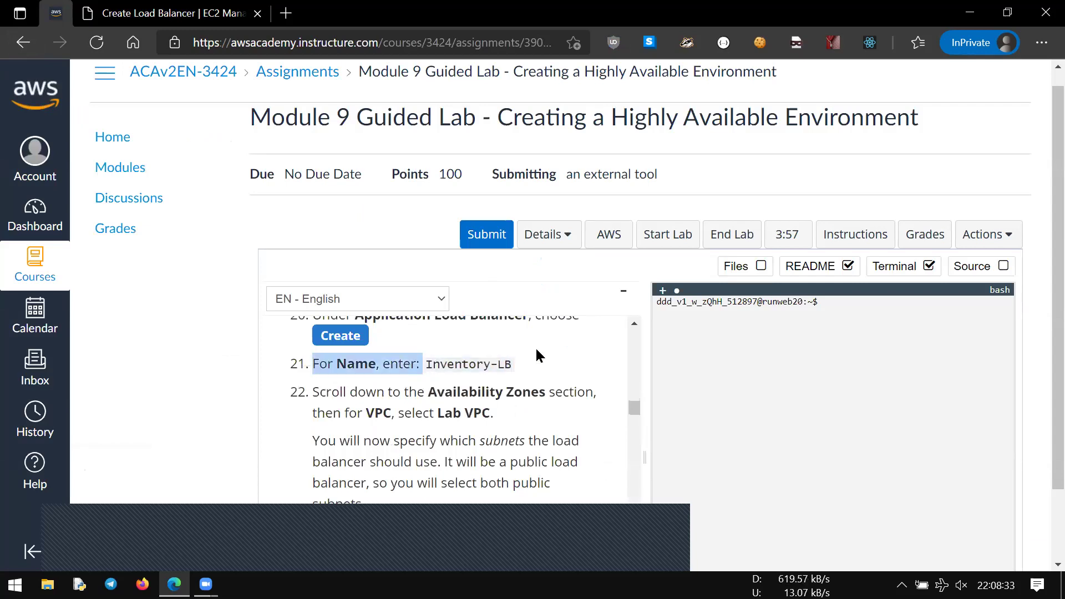
{"action": "left_click", "coordinate": [427, 362]}
{"action": "double_click", "coordinate": [457, 364]}
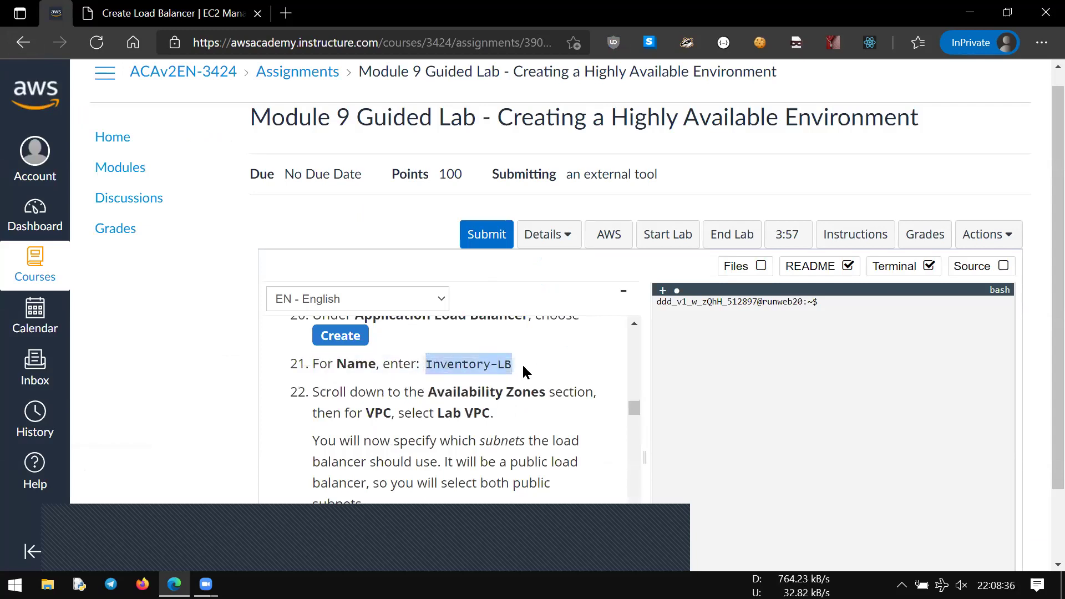
{"action": "left_click", "coordinate": [462, 319]}
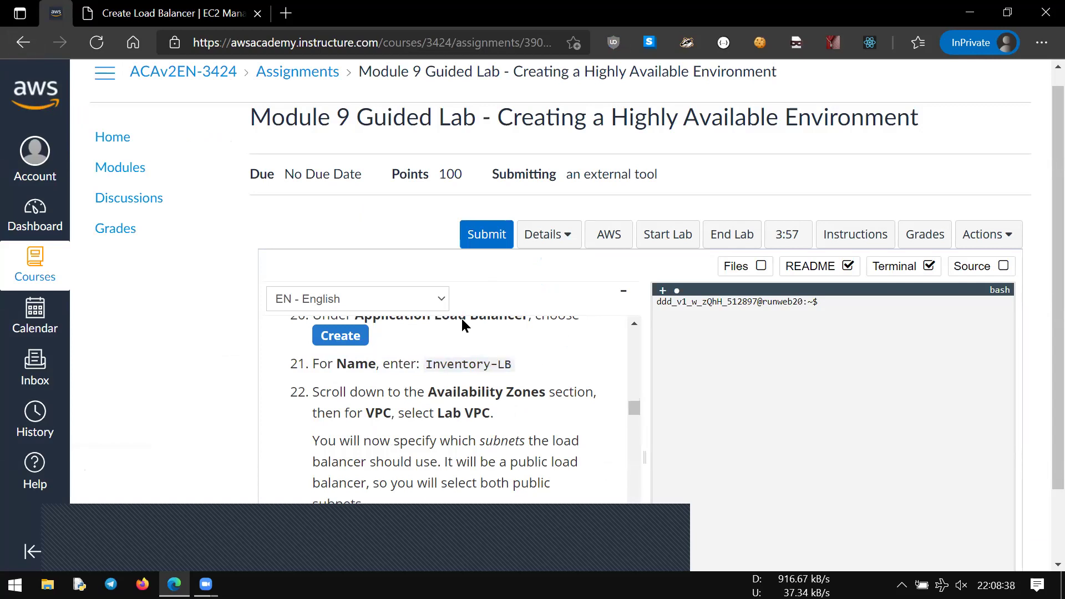
{"action": "left_click", "coordinate": [240, 26]}
{"action": "left_click", "coordinate": [324, 253]}
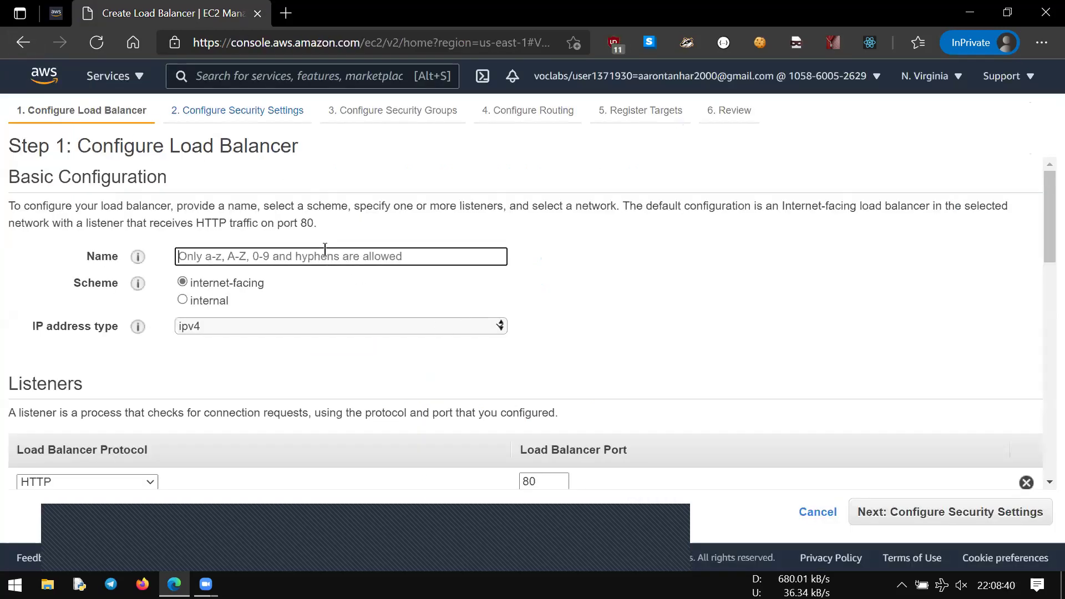
{"action": "type", "text": "Inventory-LB"}
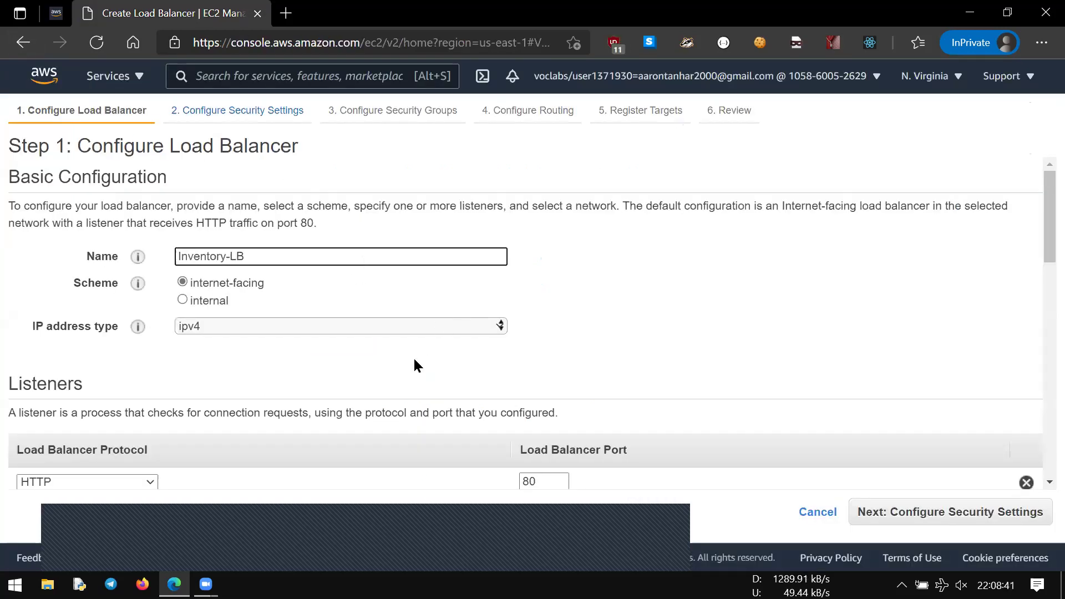
Check instruction 22 in the lab guide and set the load balancer's VPC to Lab VPC.
{"action": "scroll", "coordinate": [414, 362], "scroll_direction": "down", "scroll_amount": 12}
{"action": "scroll", "coordinate": [413, 350], "scroll_direction": "up", "scroll_amount": 5}
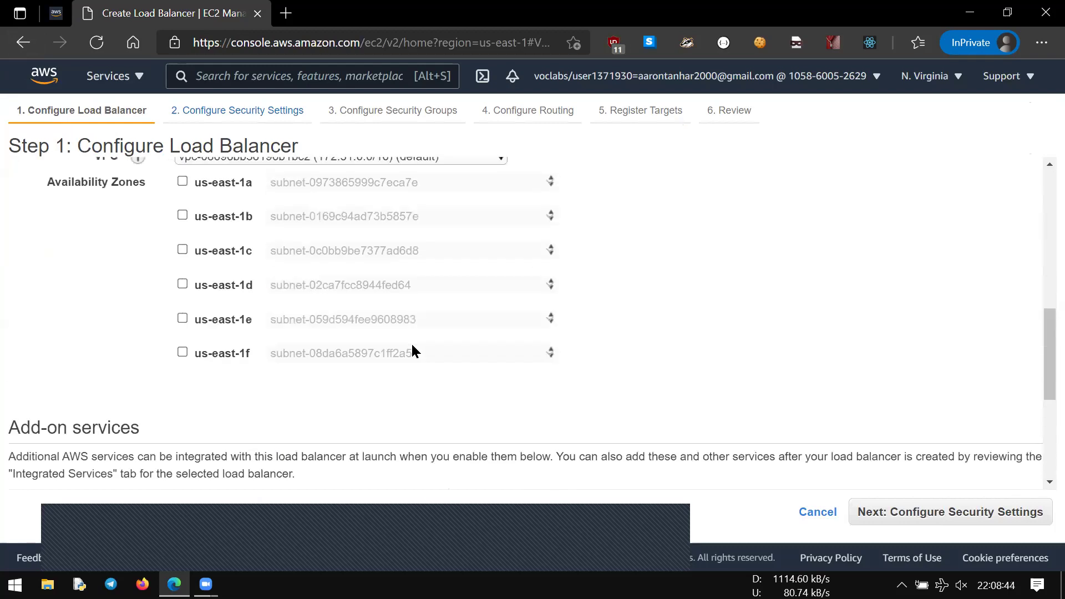
{"action": "scroll", "coordinate": [412, 349], "scroll_direction": "up", "scroll_amount": 1}
{"action": "left_click", "coordinate": [56, 13]}
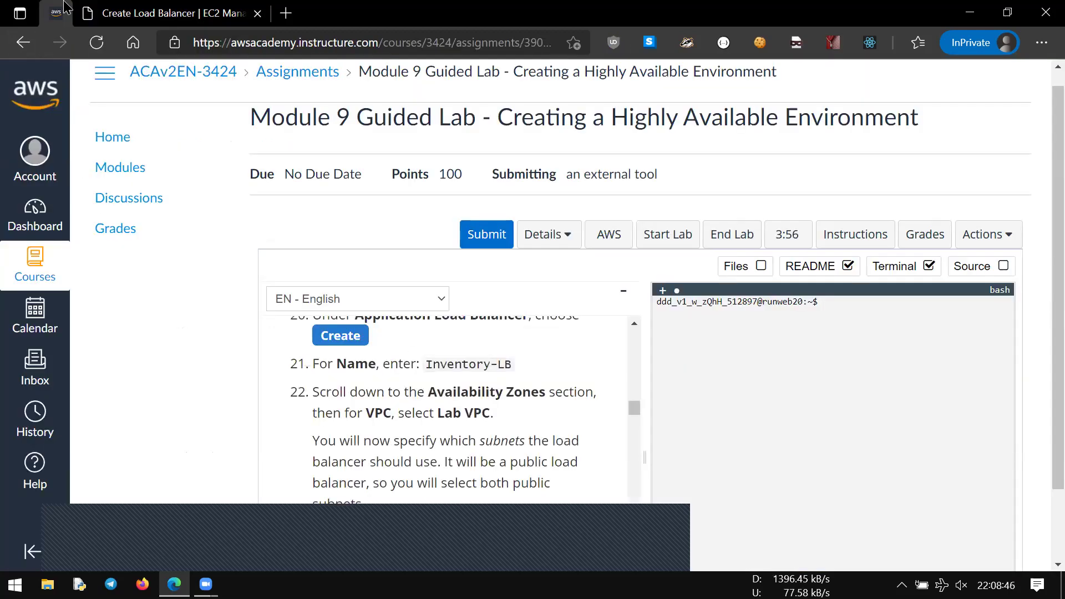
{"action": "scroll", "coordinate": [358, 370], "scroll_direction": "down", "scroll_amount": 1}
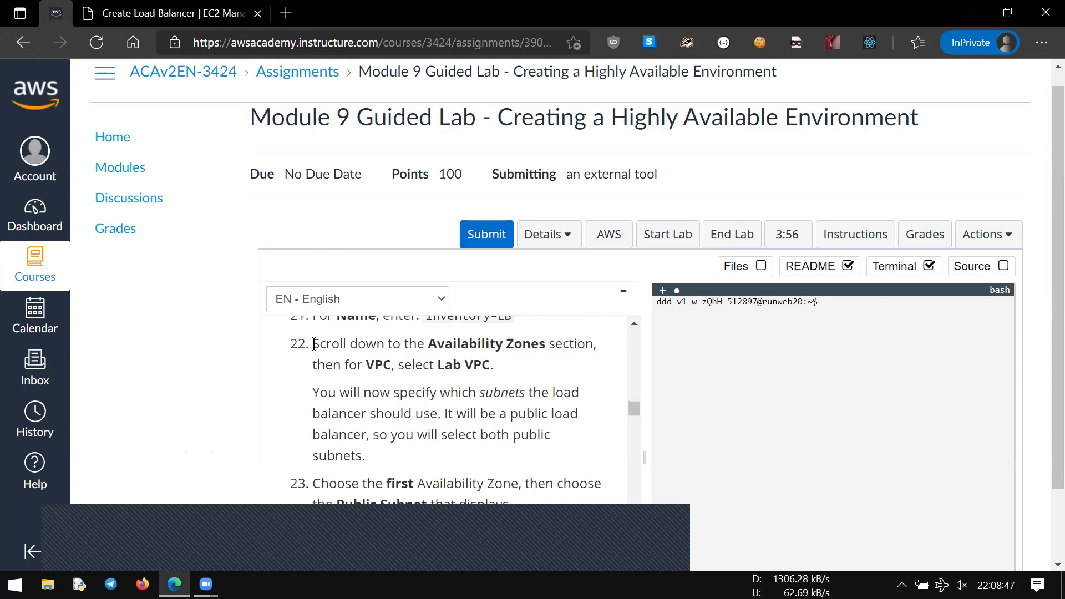
{"action": "left_click", "coordinate": [162, 12]}
{"action": "left_click", "coordinate": [233, 206]}
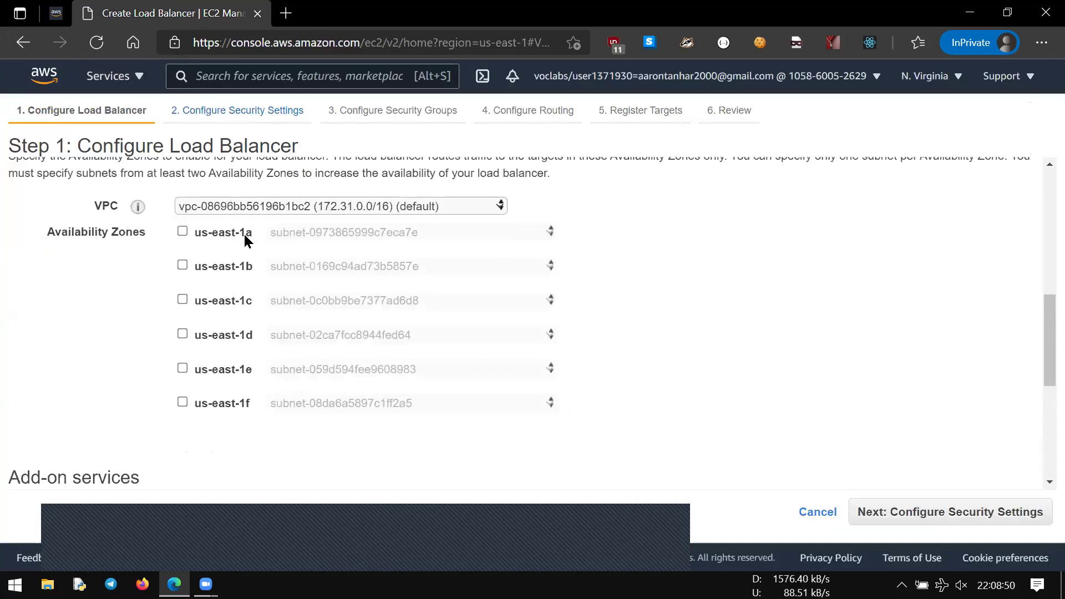
{"action": "left_click", "coordinate": [244, 236]}
Following instruction 23 of the lab guide, enable the us-east-1a Availability Zone with Public Subnet 1.
{"action": "left_click", "coordinate": [59, 9]}
{"action": "scroll", "coordinate": [357, 405], "scroll_direction": "down", "scroll_amount": 3}
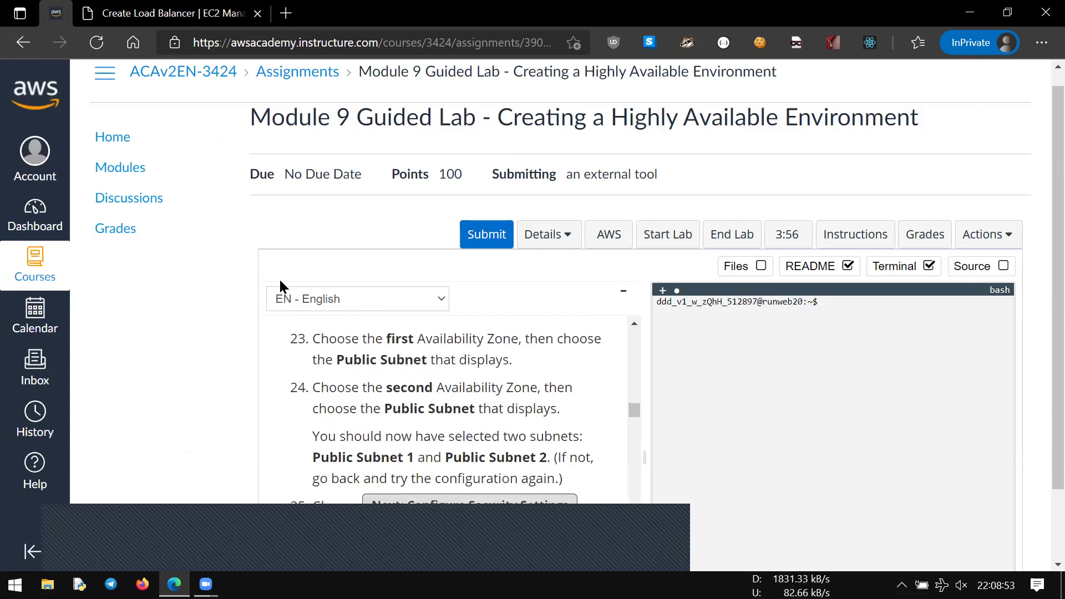
{"action": "left_click", "coordinate": [189, 8]}
{"action": "left_click", "coordinate": [181, 229]}
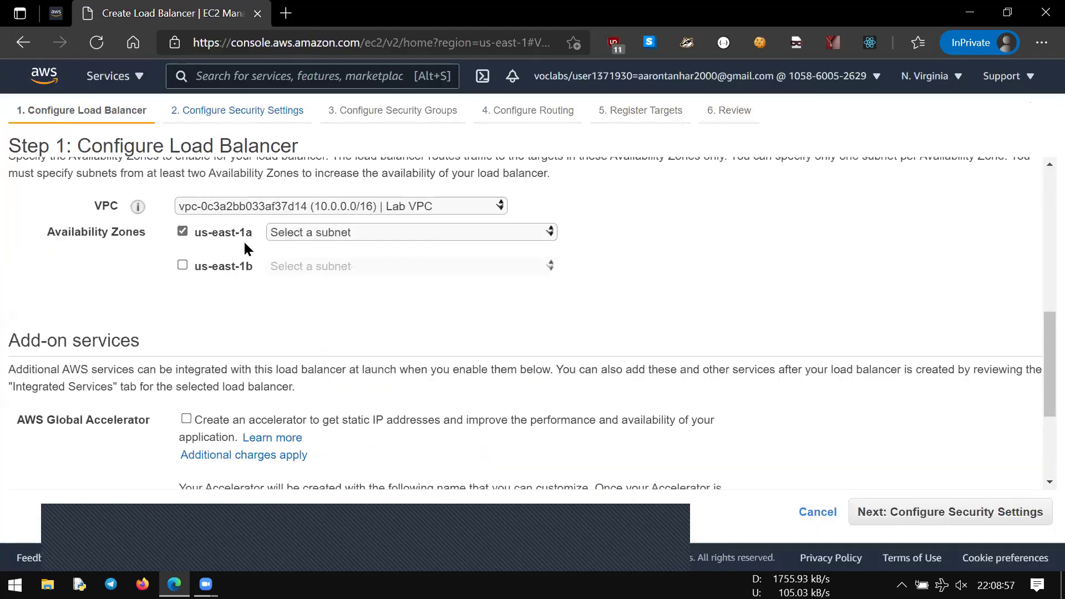
{"action": "left_click", "coordinate": [298, 233]}
{"action": "left_click", "coordinate": [329, 269]}
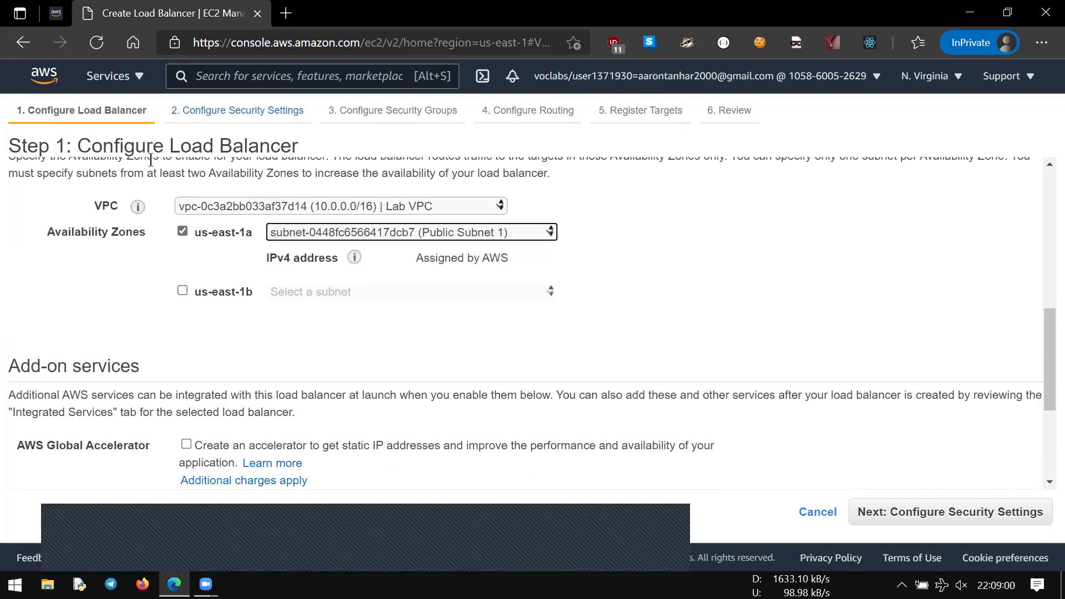
Following instruction 24 of the lab guide, enable the us-east-1b Availability Zone with Public Subnet 2.
{"action": "left_click", "coordinate": [55, 13]}
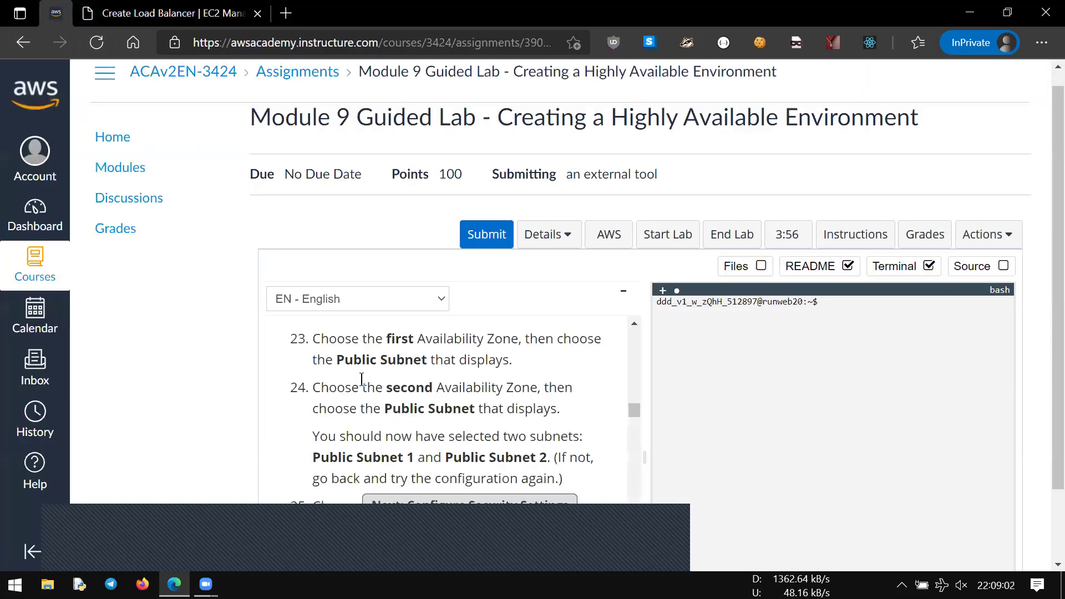
{"action": "scroll", "coordinate": [362, 380], "scroll_direction": "down", "scroll_amount": 1}
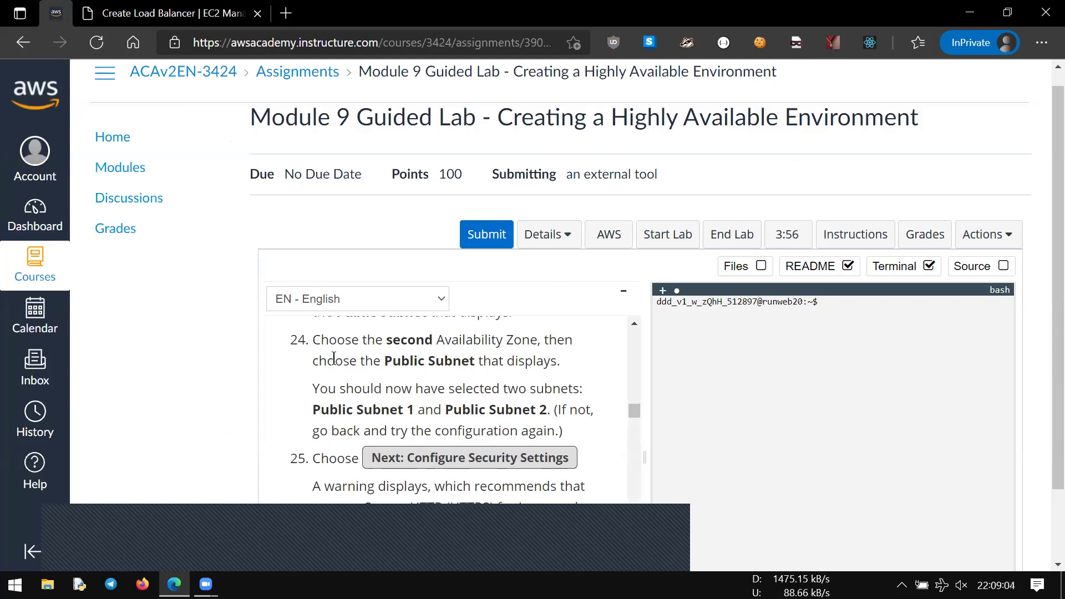
{"action": "left_click", "coordinate": [203, 12]}
{"action": "left_click", "coordinate": [186, 289]}
{"action": "left_click", "coordinate": [315, 291]}
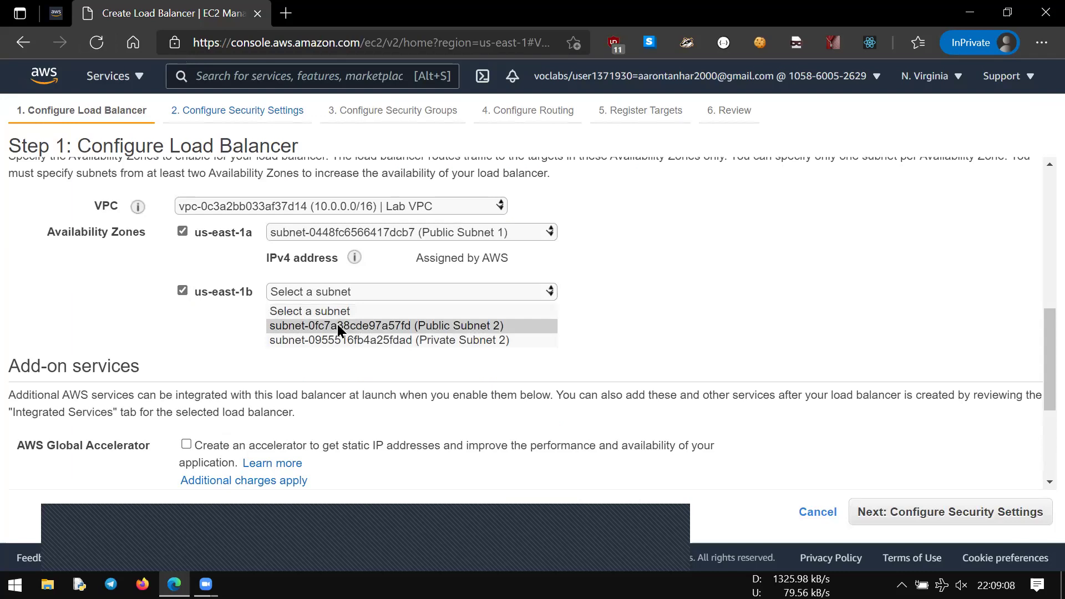
{"action": "left_click", "coordinate": [337, 325]}
Check instruction 25 in the lab guide and advance the wizard past the security settings to Configure Security Groups.
{"action": "scroll", "coordinate": [330, 347], "scroll_direction": "down", "scroll_amount": 1}
{"action": "left_click", "coordinate": [73, 12]}
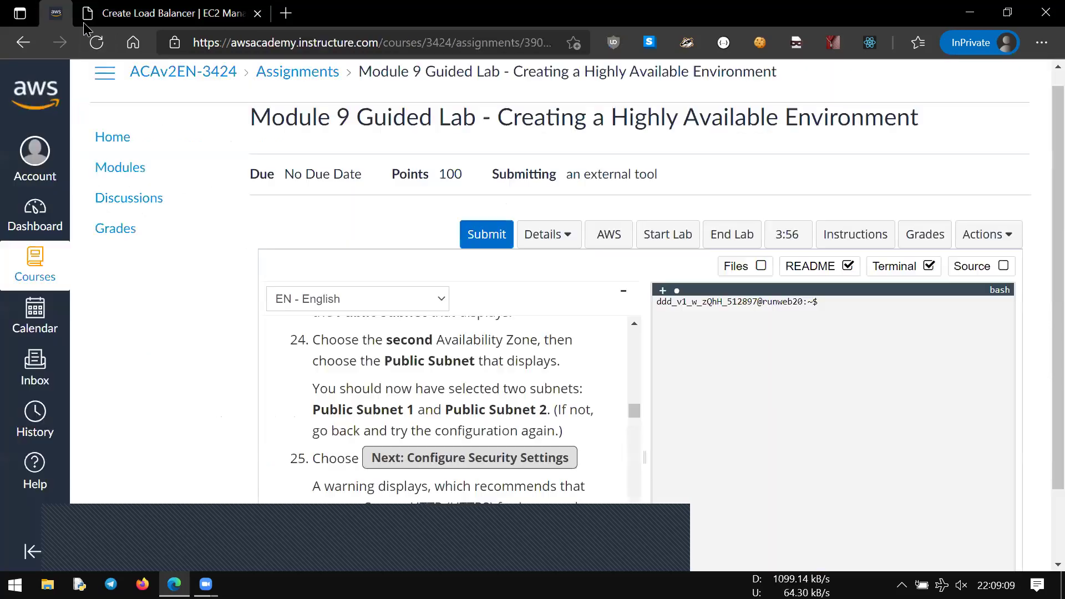
{"action": "scroll", "coordinate": [355, 363], "scroll_direction": "down", "scroll_amount": 1}
{"action": "left_click", "coordinate": [166, 13]}
{"action": "scroll", "coordinate": [560, 358], "scroll_direction": "down", "scroll_amount": 3}
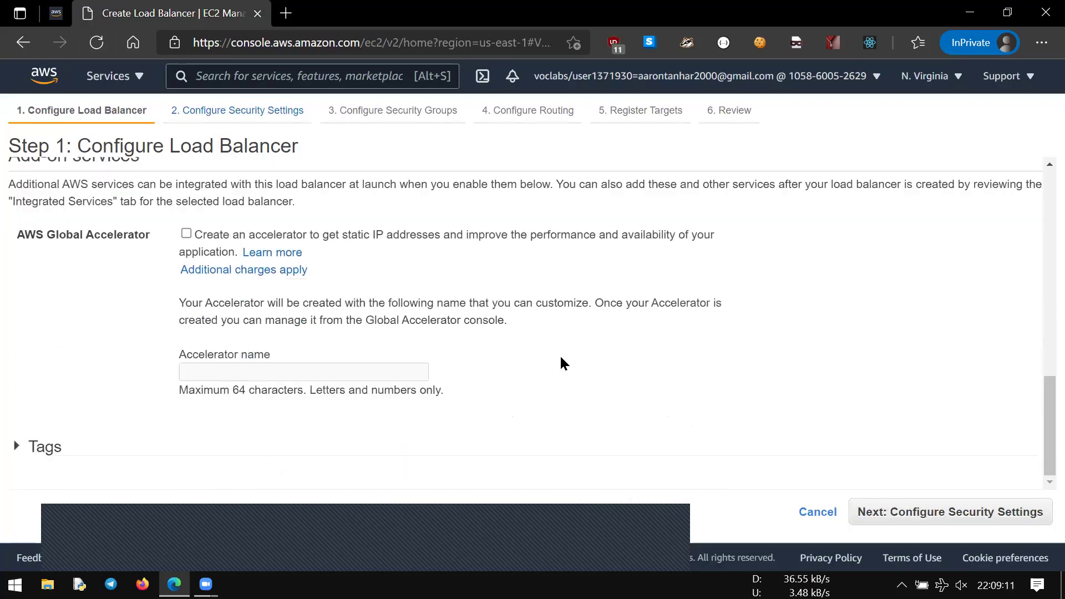
{"action": "left_click", "coordinate": [997, 512]}
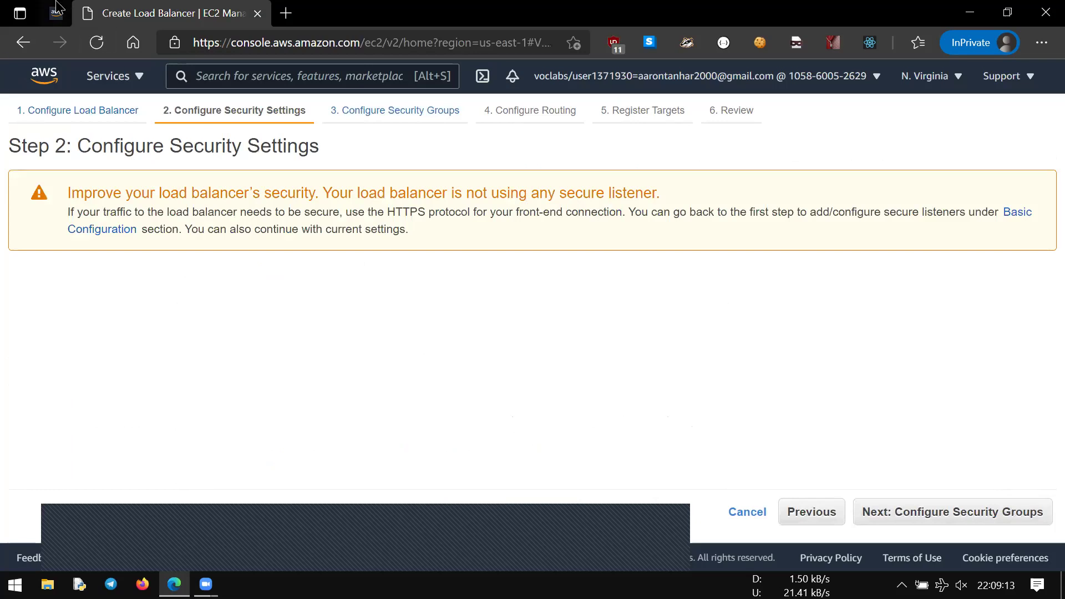
{"action": "left_click", "coordinate": [910, 513]}
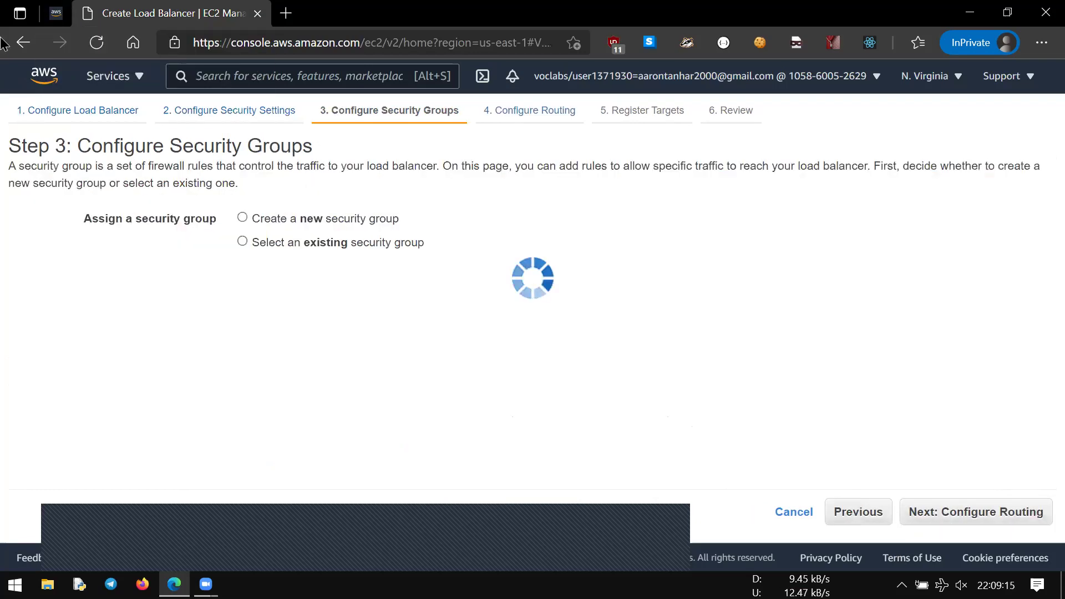
Read instructions 26 and 27 in the lab guide and choose to create a new security group for the load balancer.
{"action": "left_click", "coordinate": [56, 13]}
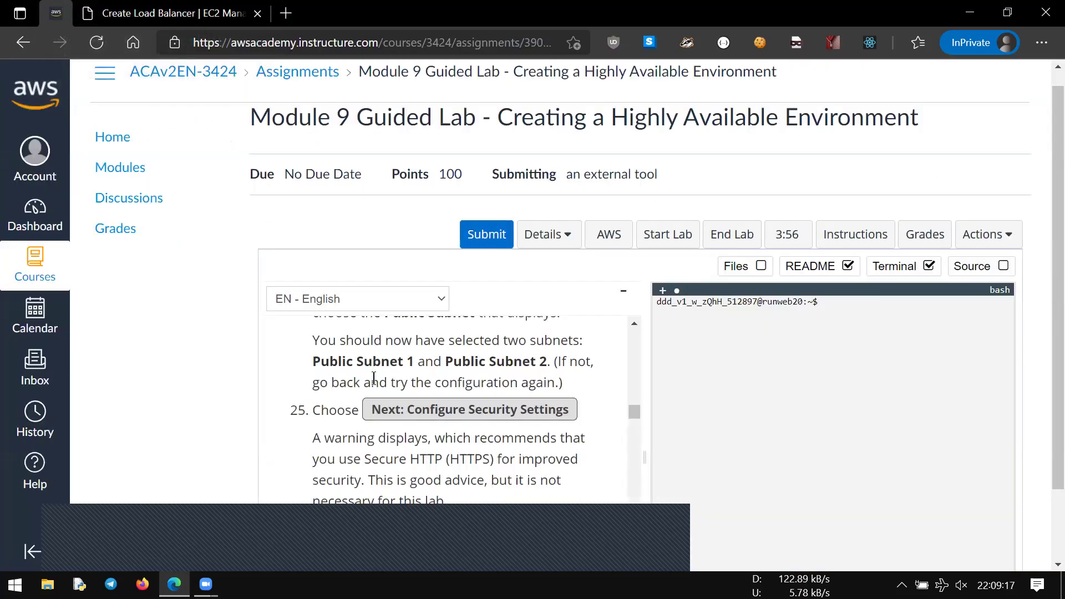
{"action": "scroll", "coordinate": [370, 379], "scroll_direction": "down", "scroll_amount": 3}
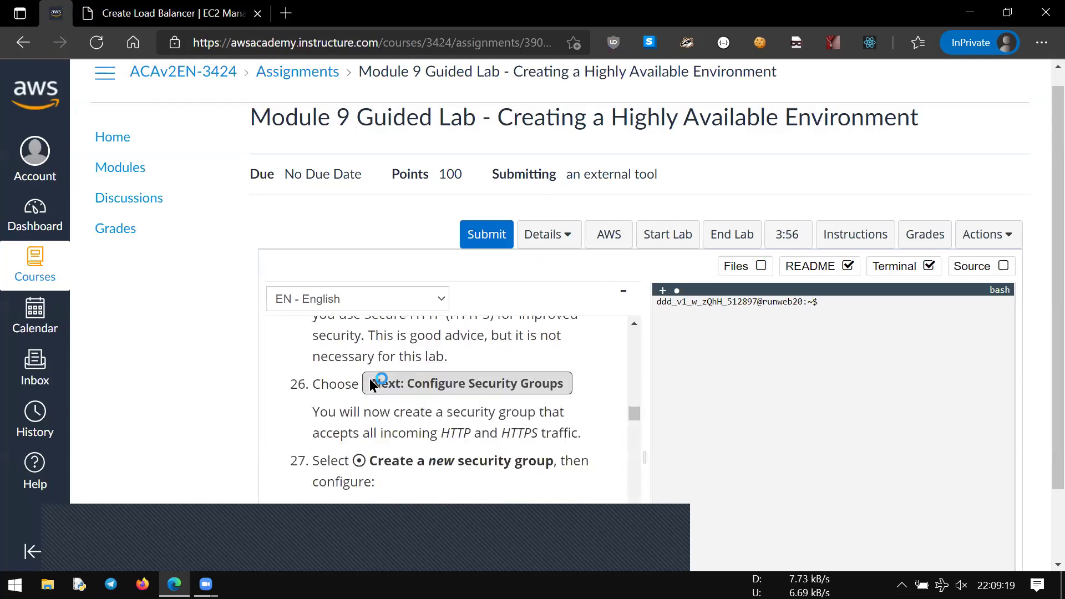
{"action": "scroll", "coordinate": [367, 398], "scroll_direction": "down", "scroll_amount": 1}
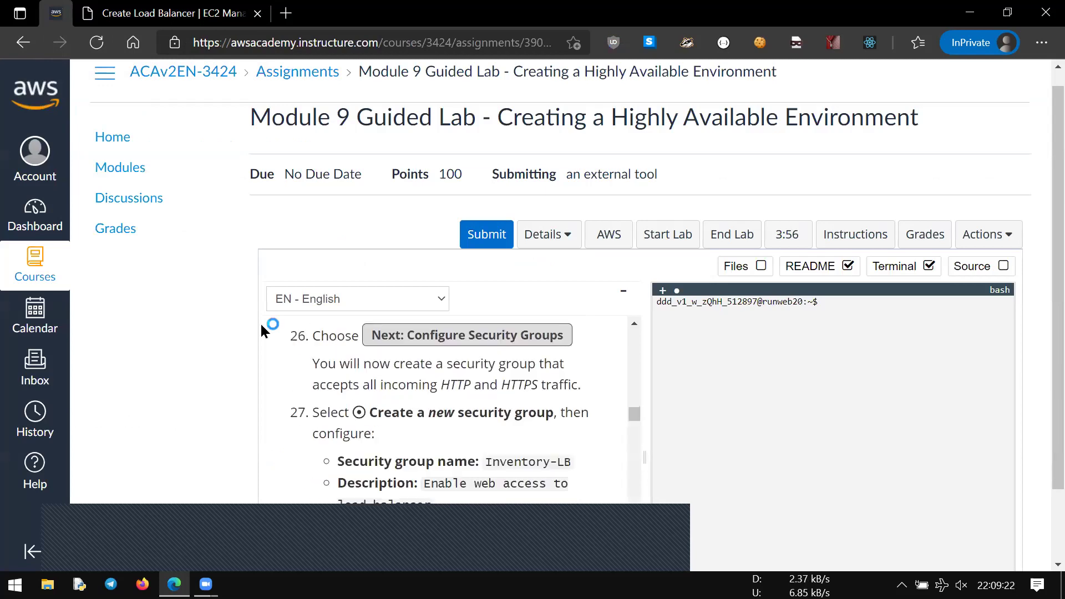
{"action": "left_click", "coordinate": [155, 8]}
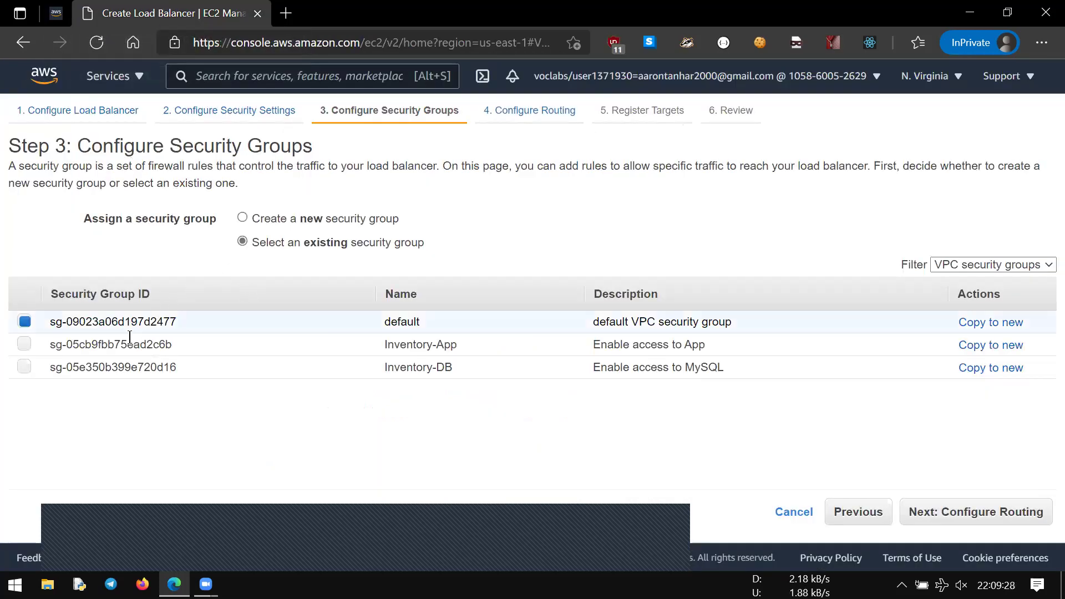
{"action": "left_click", "coordinate": [242, 218]}
Set the type of the new security group's existing rule to HTTP.
{"action": "left_click", "coordinate": [98, 360]}
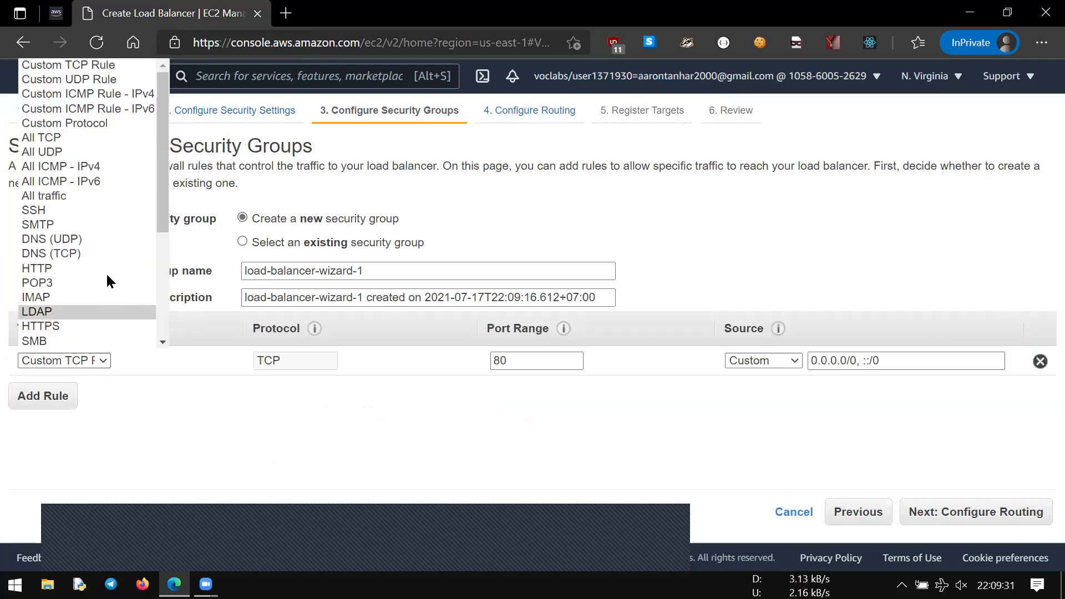
{"action": "scroll", "coordinate": [106, 194], "scroll_direction": "down", "scroll_amount": 3}
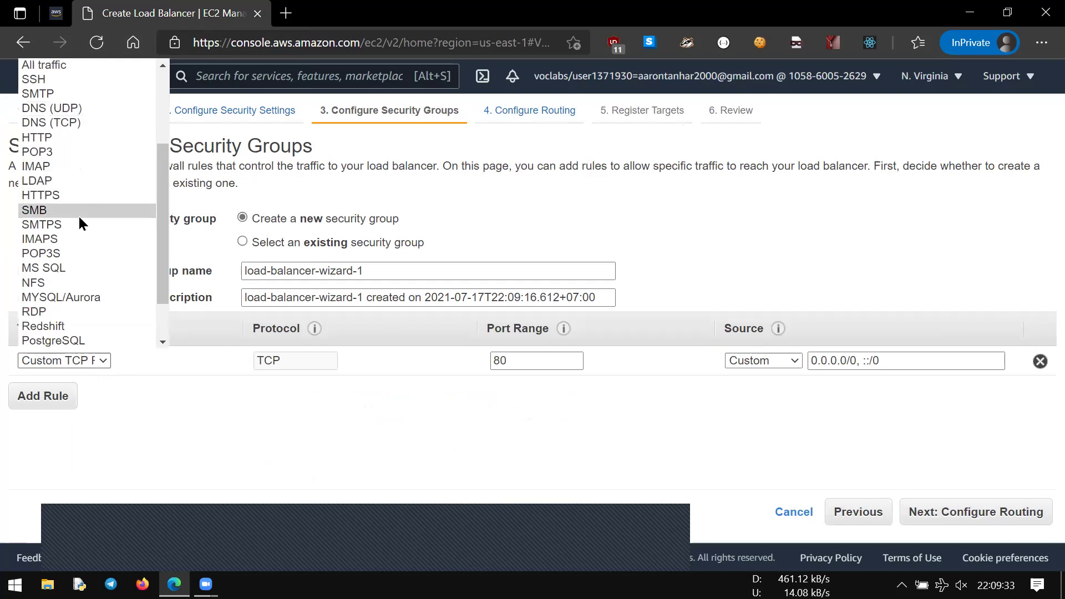
{"action": "scroll", "coordinate": [83, 166], "scroll_direction": "up", "scroll_amount": 2}
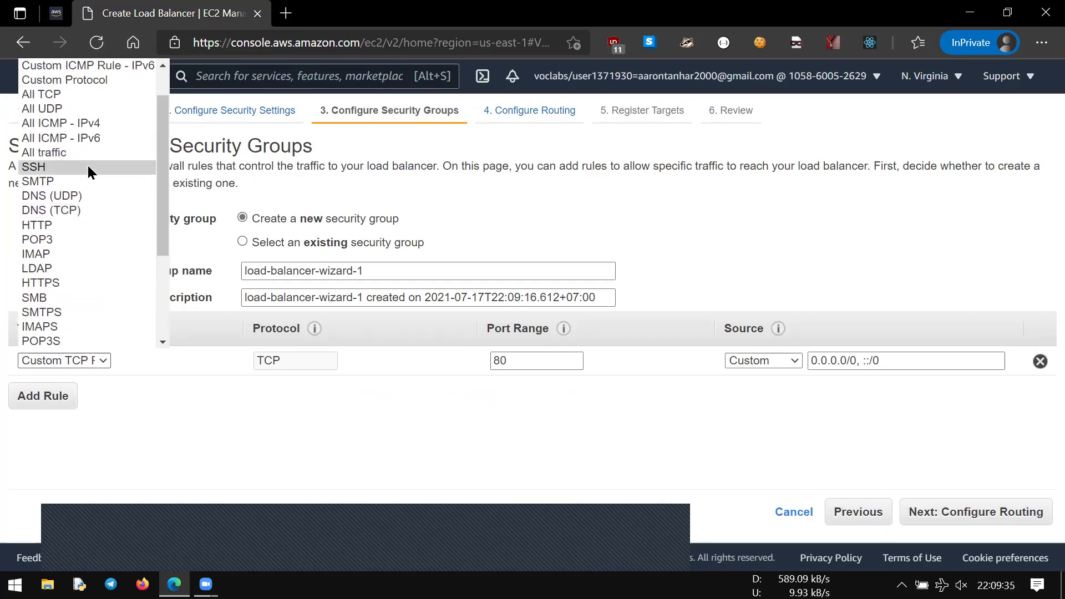
{"action": "scroll", "coordinate": [98, 161], "scroll_direction": "down", "scroll_amount": 2}
{"action": "scroll", "coordinate": [98, 162], "scroll_direction": "down", "scroll_amount": 1}
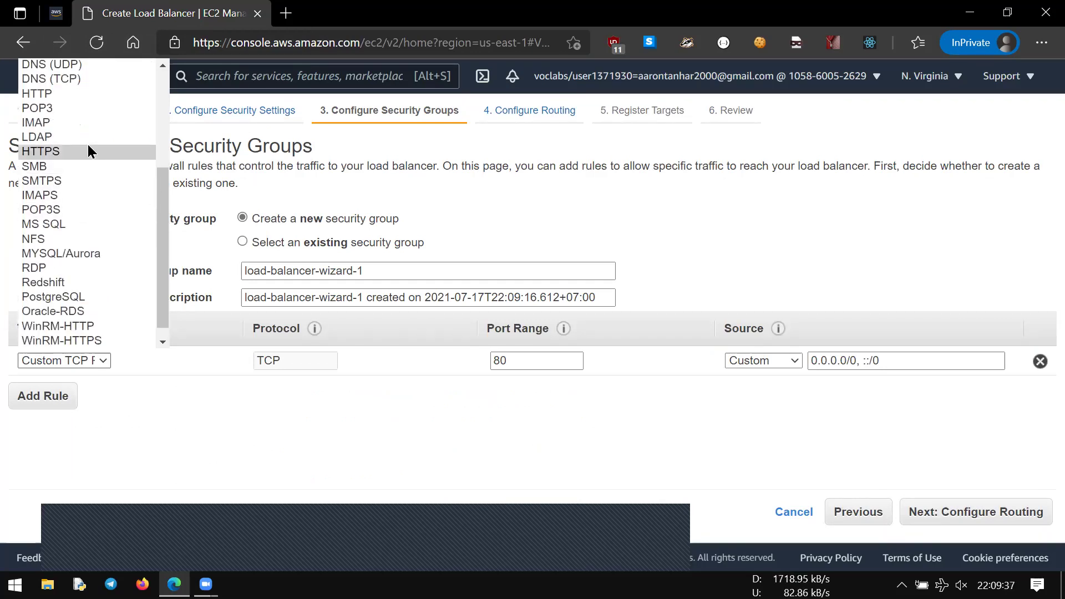
{"action": "left_click", "coordinate": [65, 98]}
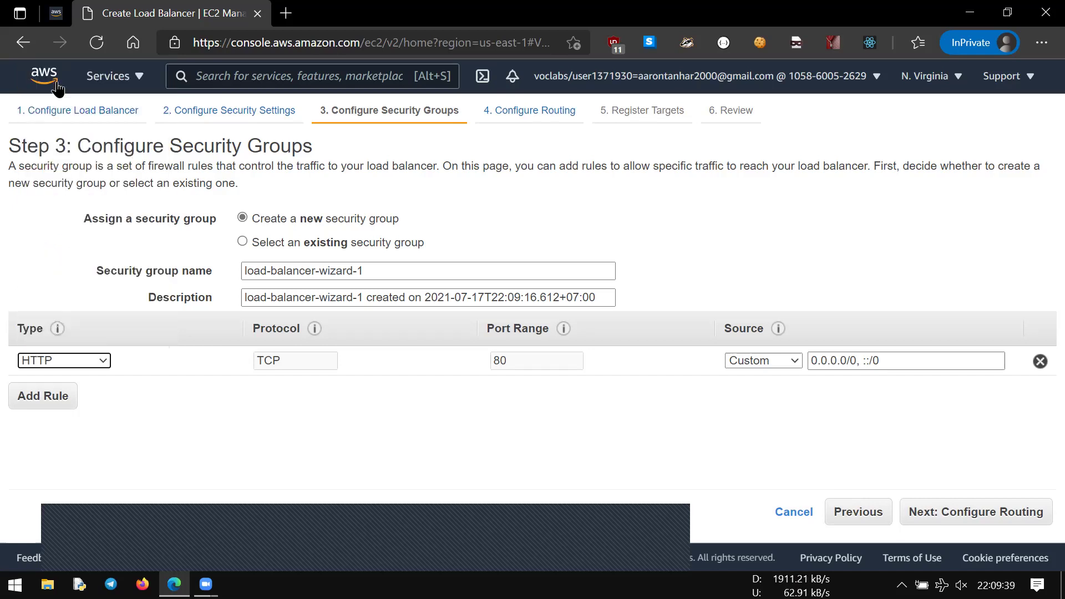
Copy the security group name from instruction 27 of the lab guide and name the new security group Inventory-LB.
{"action": "left_click", "coordinate": [56, 14]}
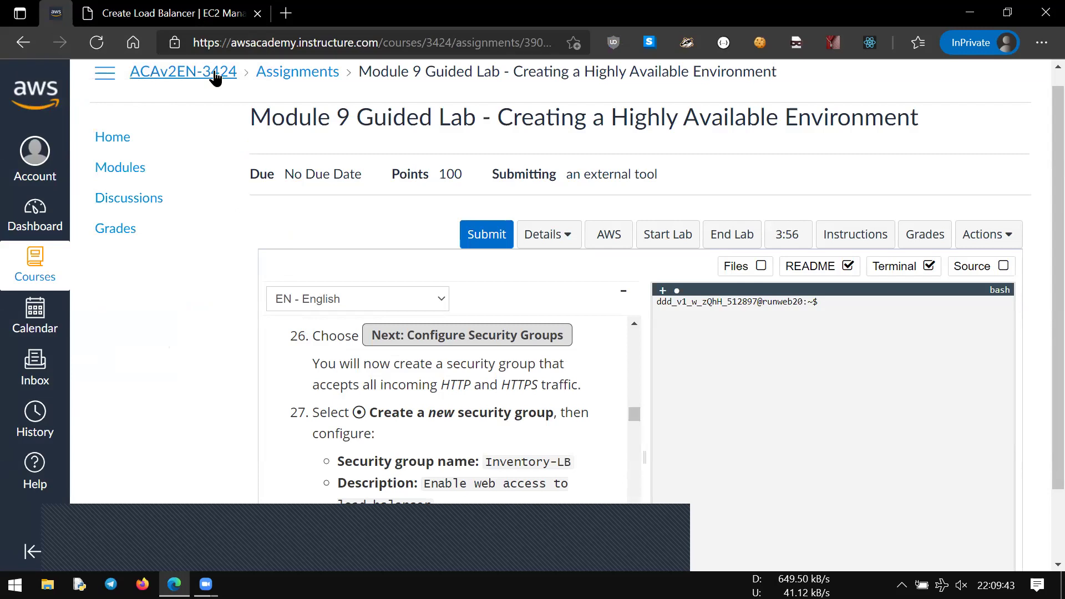
{"action": "left_click", "coordinate": [177, 7]}
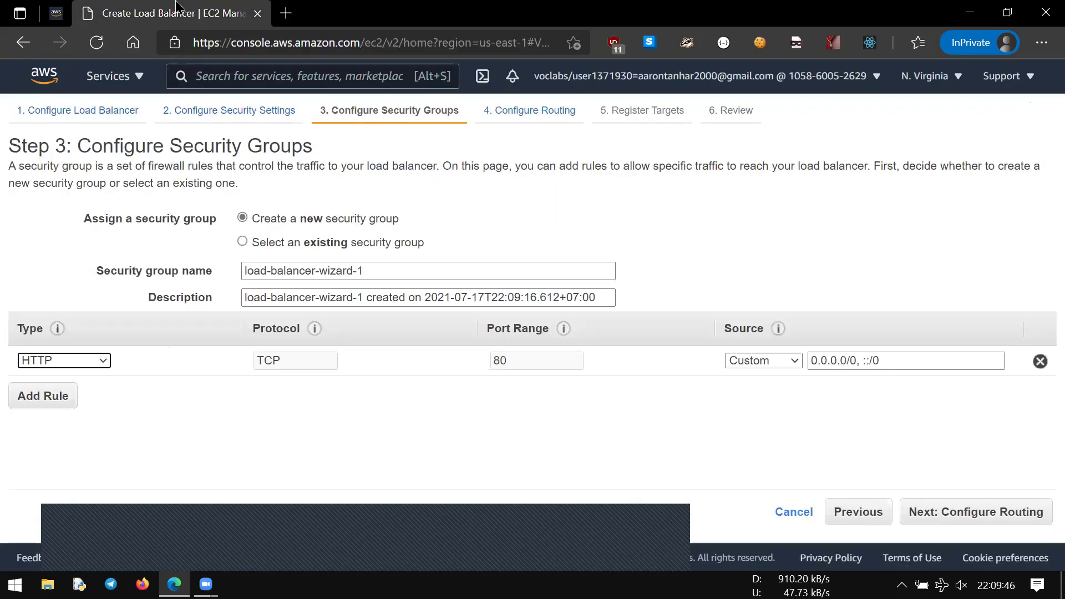
{"action": "left_click", "coordinate": [56, 13]}
{"action": "scroll", "coordinate": [459, 415], "scroll_direction": "down", "scroll_amount": 1}
{"action": "scroll", "coordinate": [460, 415], "scroll_direction": "down", "scroll_amount": 1}
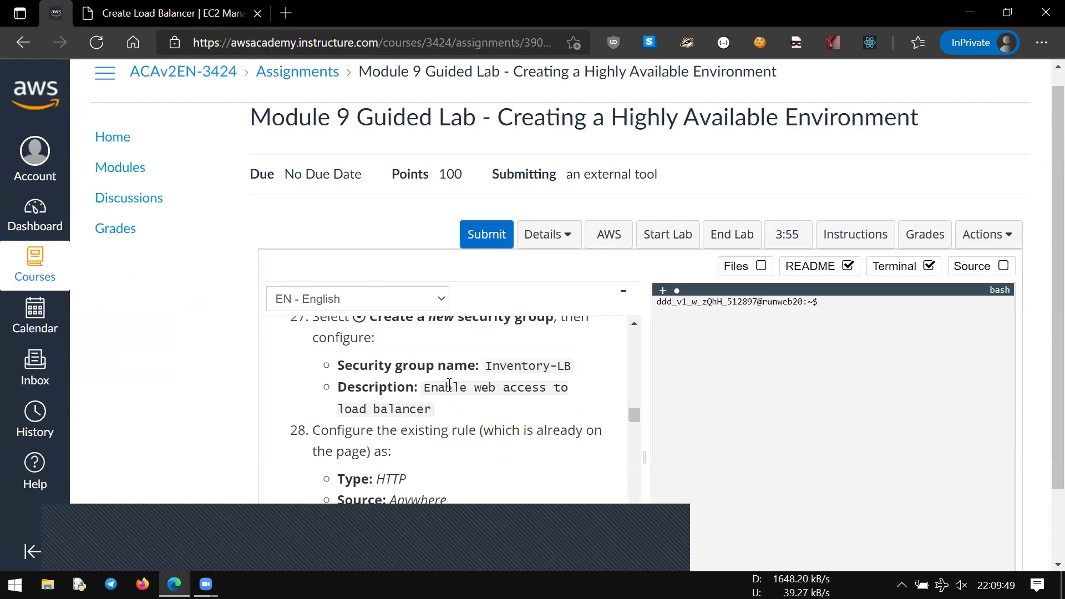
{"action": "left_click_drag", "start_coordinate": [487, 364], "coordinate": [578, 365]}
{"action": "key", "text": "ctrl+c"}
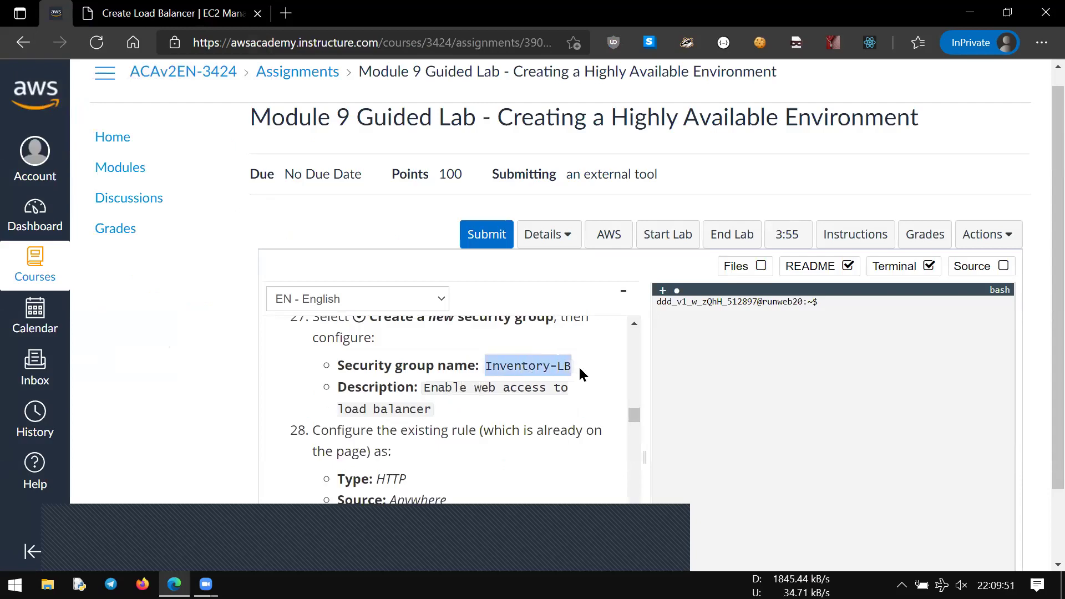
{"action": "left_click", "coordinate": [197, 10]}
{"action": "left_click", "coordinate": [388, 268]}
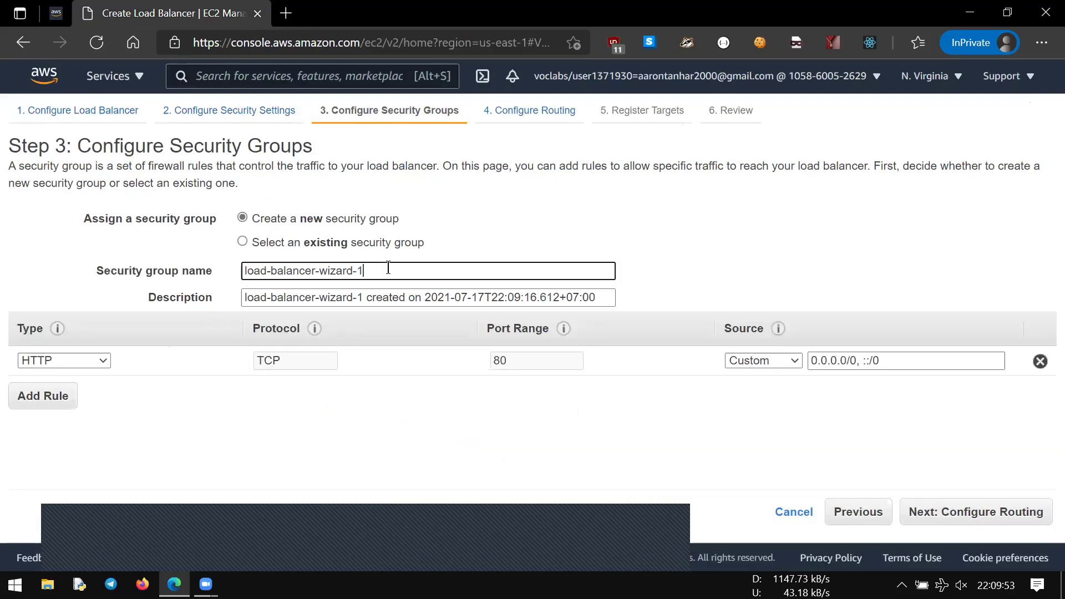
{"action": "key", "text": "ctrl+a"}
{"action": "key", "text": "ctrl+v"}
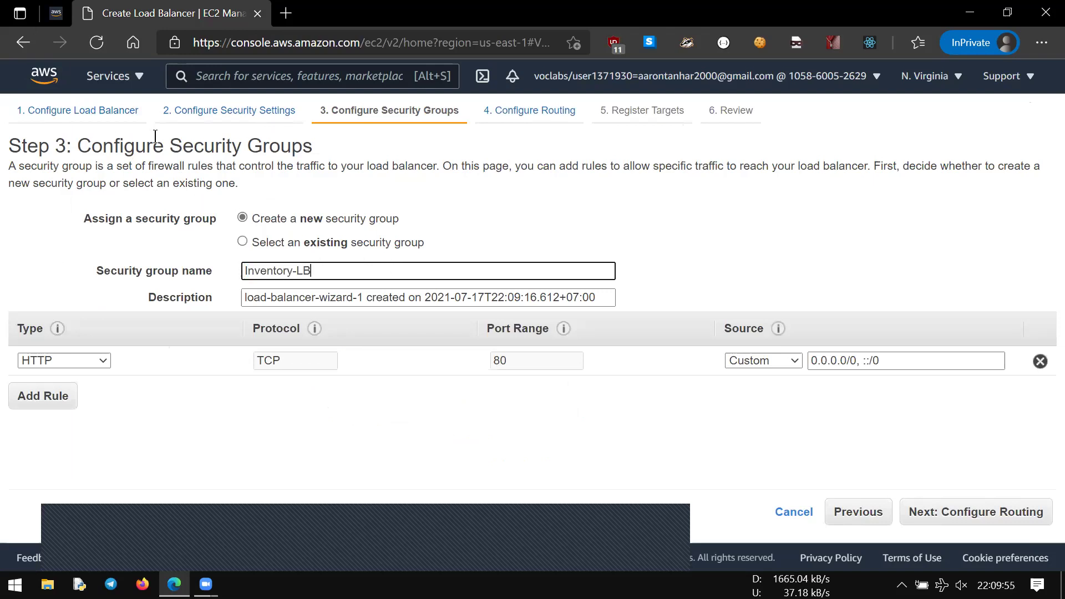
Copy the description from the lab guide and set the security group's description to "Enable web access to load balancer".
{"action": "left_click", "coordinate": [59, 7]}
{"action": "left_click", "coordinate": [428, 392]}
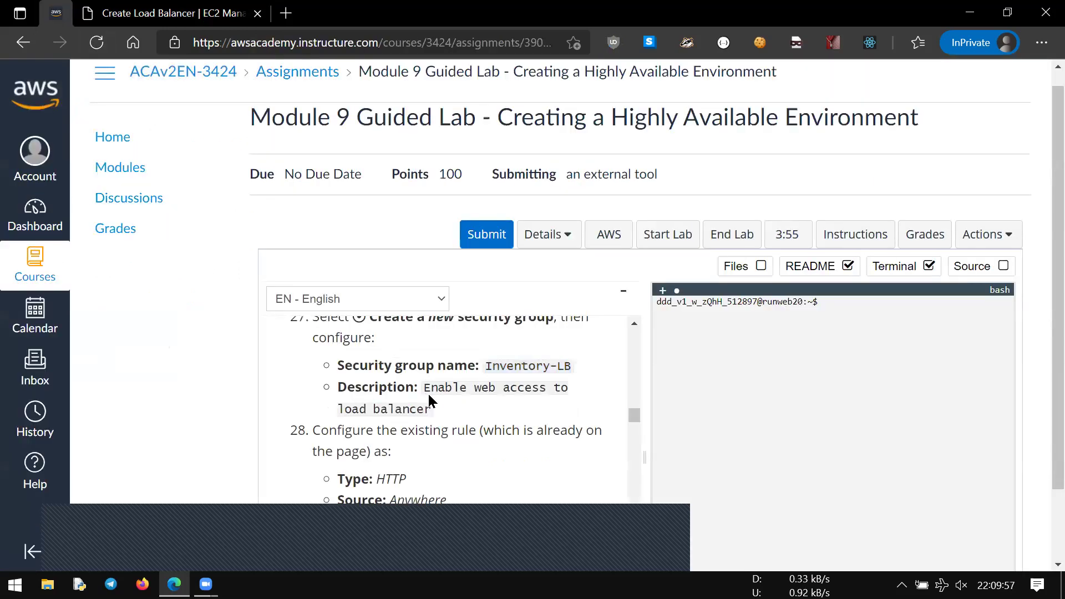
{"action": "left_click_drag", "start_coordinate": [429, 395], "coordinate": [433, 411]}
{"action": "key", "text": "ctrl+c"}
{"action": "left_click", "coordinate": [197, 7]}
{"action": "left_click", "coordinate": [344, 298]}
{"action": "key", "text": "ctrl+a"}
{"action": "key", "text": "ctrl+v"}
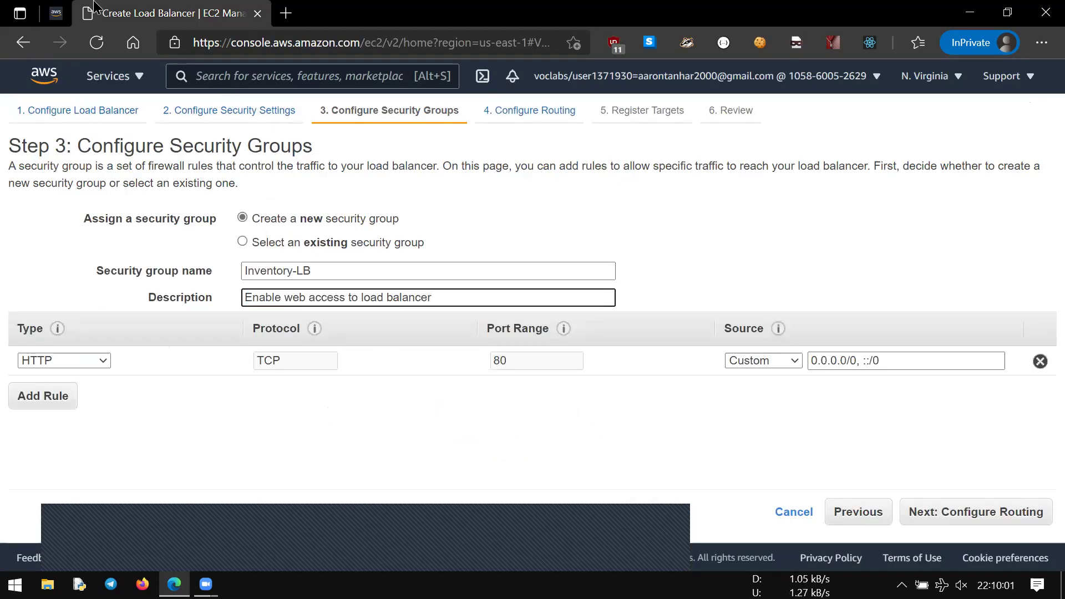
Following instruction 28 of the lab guide, set the HTTP rule's source to Anywhere.
{"action": "left_click", "coordinate": [55, 13]}
{"action": "scroll", "coordinate": [288, 348], "scroll_direction": "down", "scroll_amount": 2}
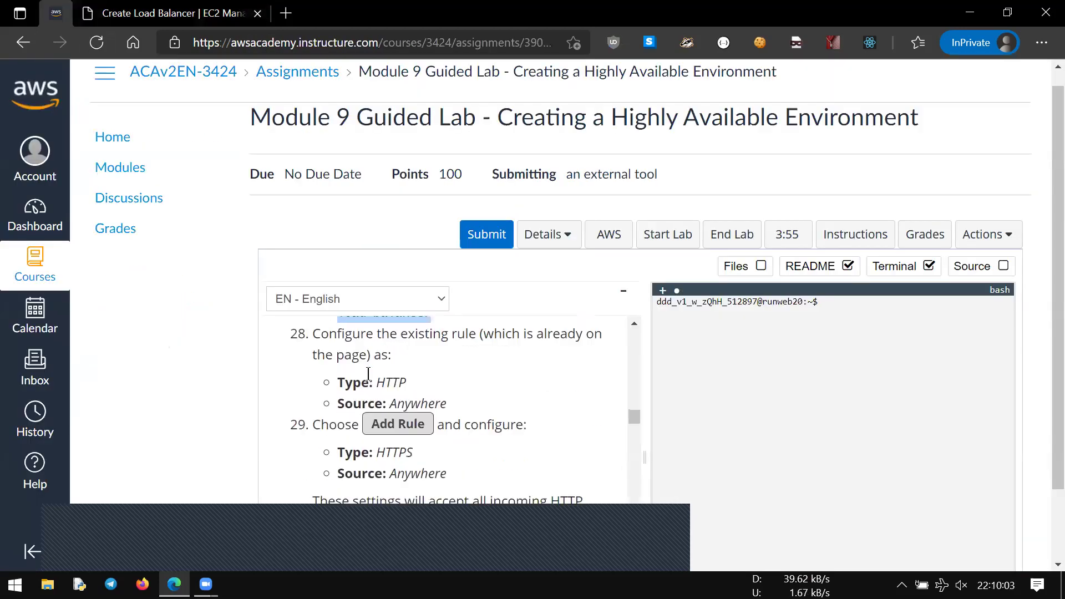
{"action": "left_click", "coordinate": [189, 12]}
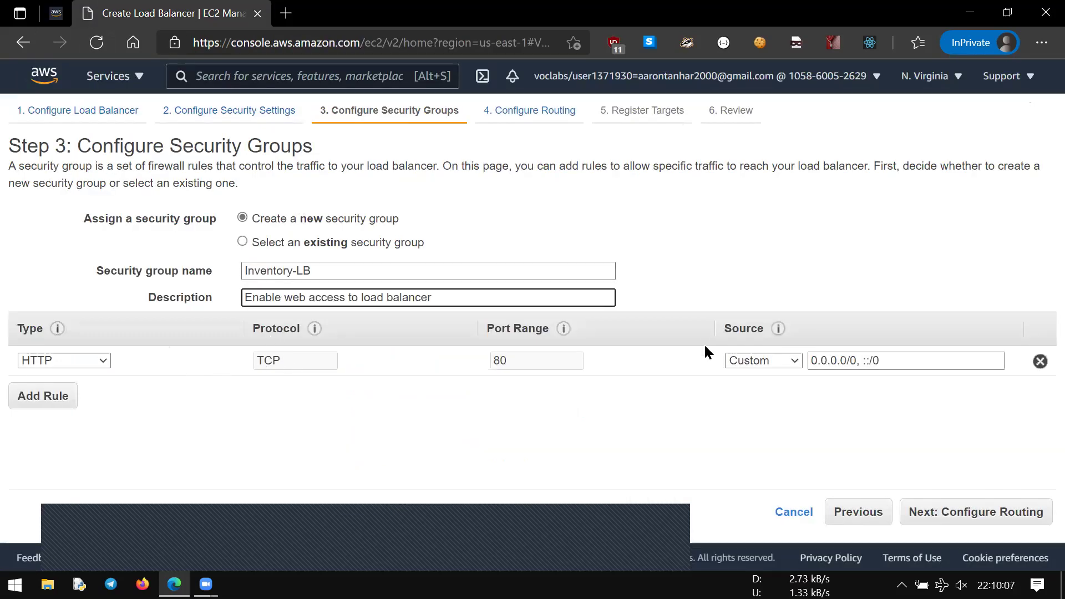
{"action": "left_click", "coordinate": [758, 362]}
{"action": "left_click", "coordinate": [744, 390]}
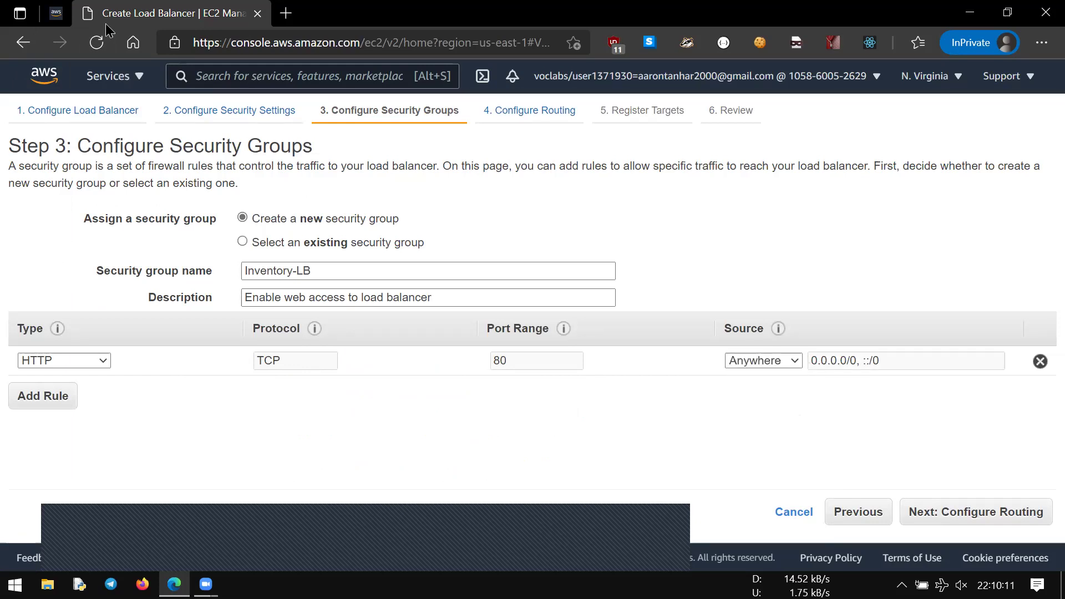
Following instruction 29 of the lab guide, add a second rule of type HTTPS with source Anywhere.
{"action": "left_click", "coordinate": [55, 13]}
{"action": "scroll", "coordinate": [380, 382], "scroll_direction": "down", "scroll_amount": 2}
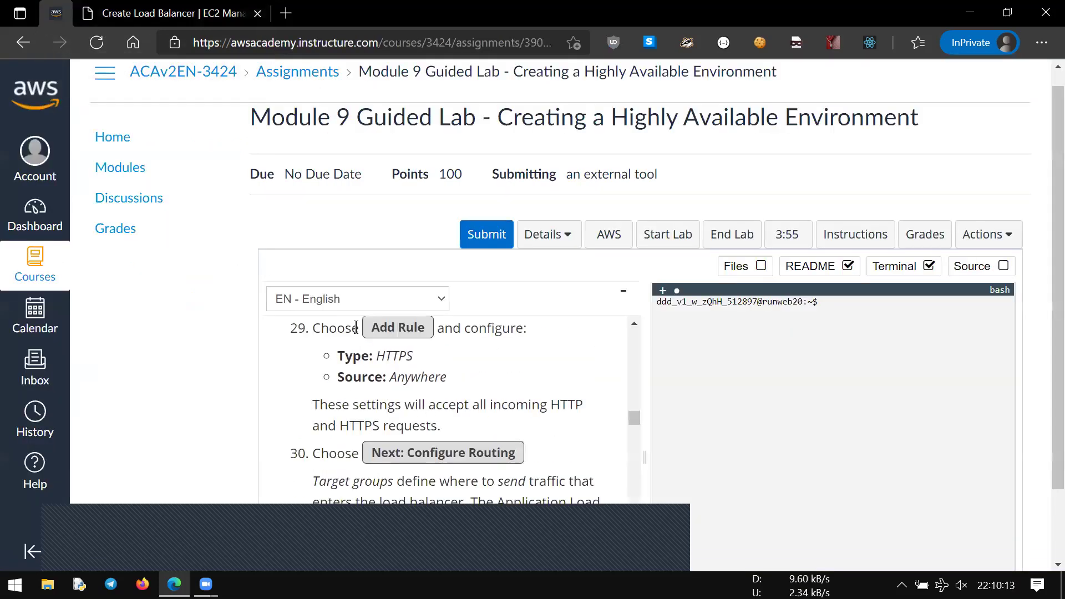
{"action": "left_click", "coordinate": [196, 6]}
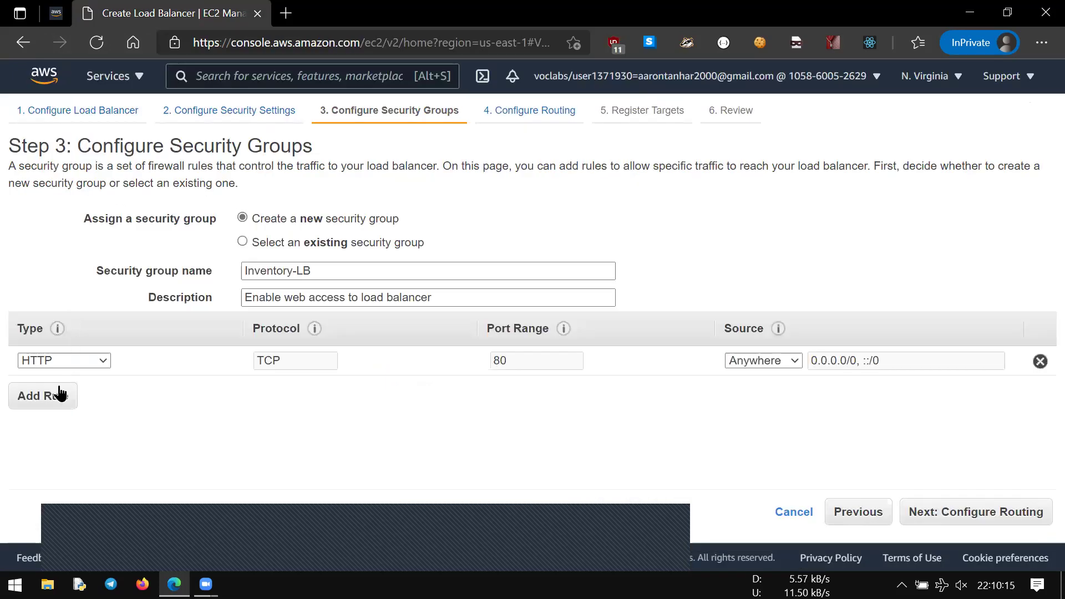
{"action": "left_click", "coordinate": [56, 395]}
{"action": "left_click", "coordinate": [104, 385]}
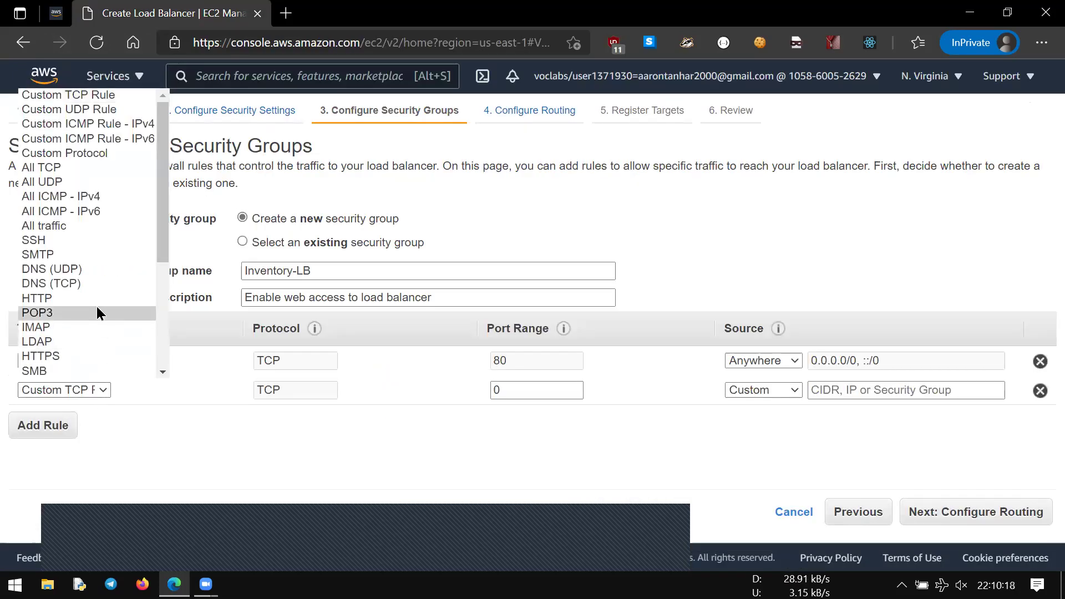
{"action": "left_click", "coordinate": [87, 357]}
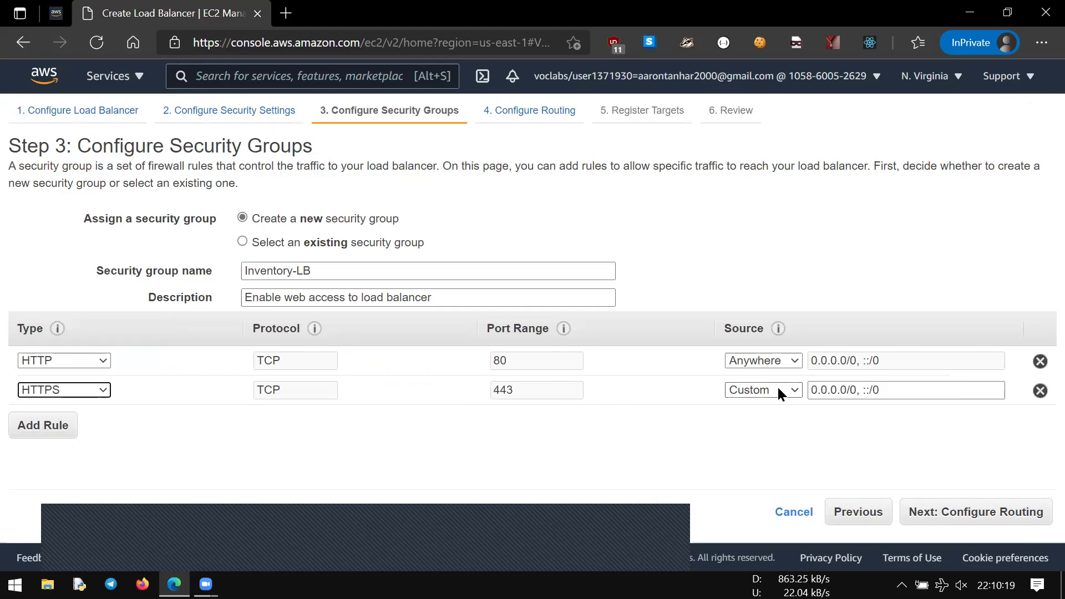
{"action": "left_click", "coordinate": [798, 389]}
{"action": "left_click", "coordinate": [757, 420]}
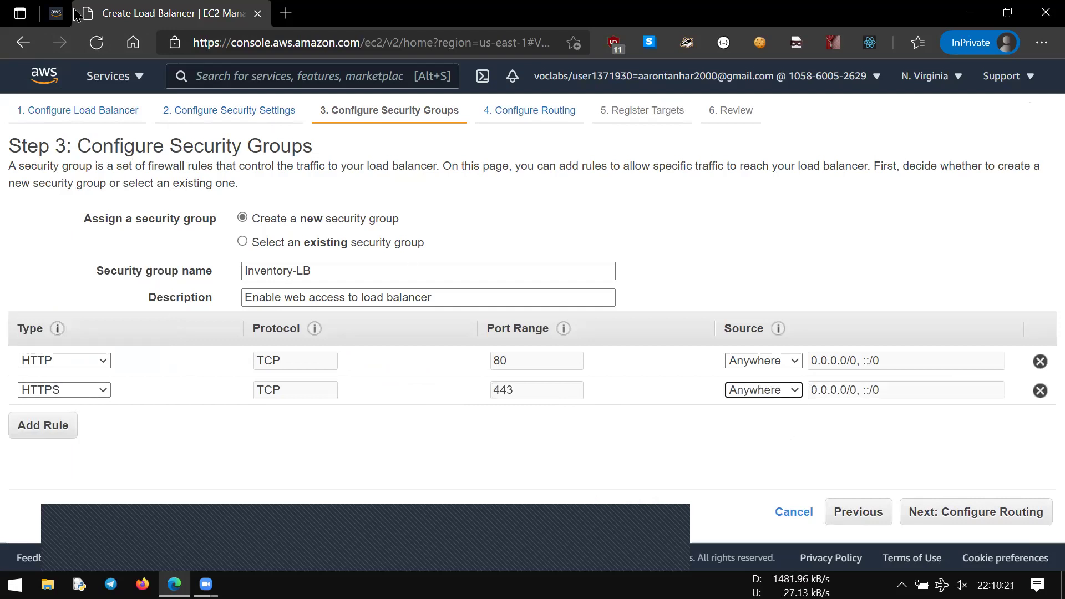
Check instruction 30 in the lab guide and advance the wizard to Configure Routing.
{"action": "left_click", "coordinate": [56, 13]}
{"action": "scroll", "coordinate": [338, 345], "scroll_direction": "down", "scroll_amount": 3}
{"action": "scroll", "coordinate": [338, 345], "scroll_direction": "up", "scroll_amount": 1}
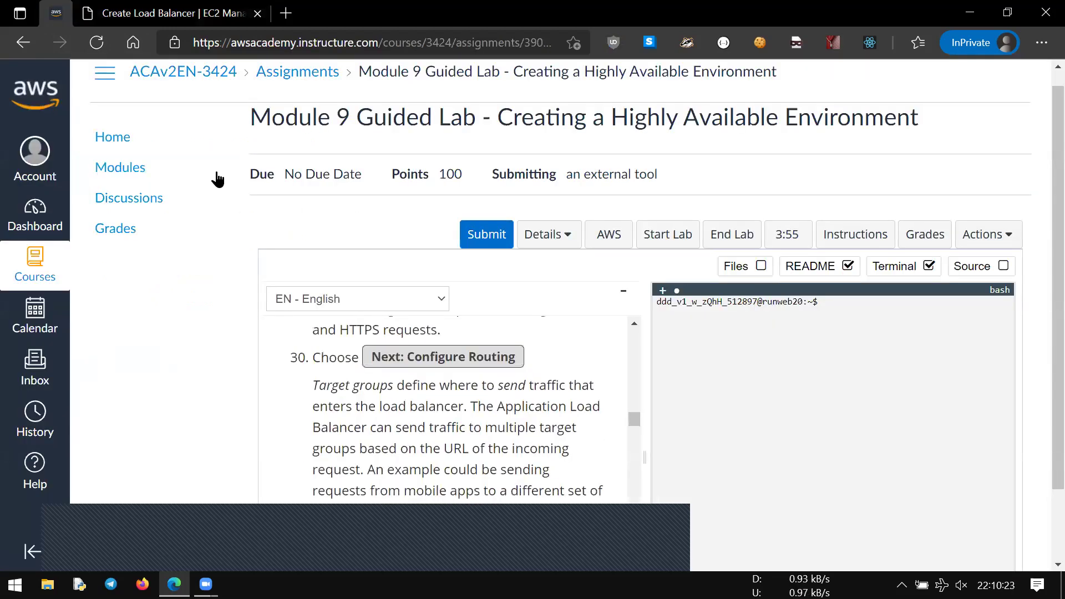
{"action": "left_click", "coordinate": [172, 14]}
{"action": "left_click", "coordinate": [952, 513]}
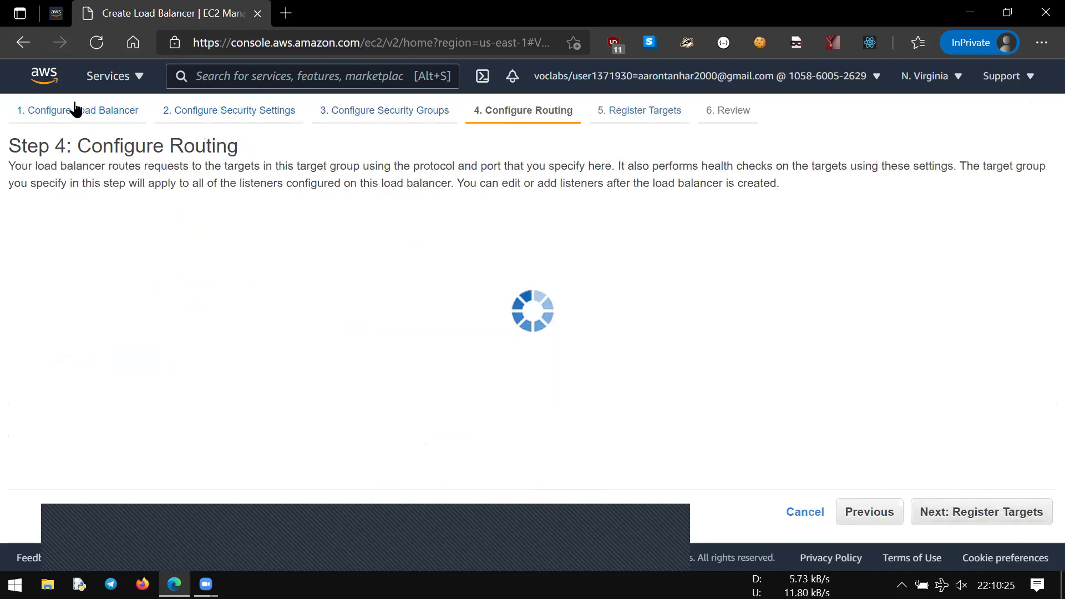
Following instruction 31 of the lab guide, choose New target group and name it Inventory-App.
{"action": "left_click", "coordinate": [56, 13]}
{"action": "scroll", "coordinate": [371, 379], "scroll_direction": "down", "scroll_amount": 2}
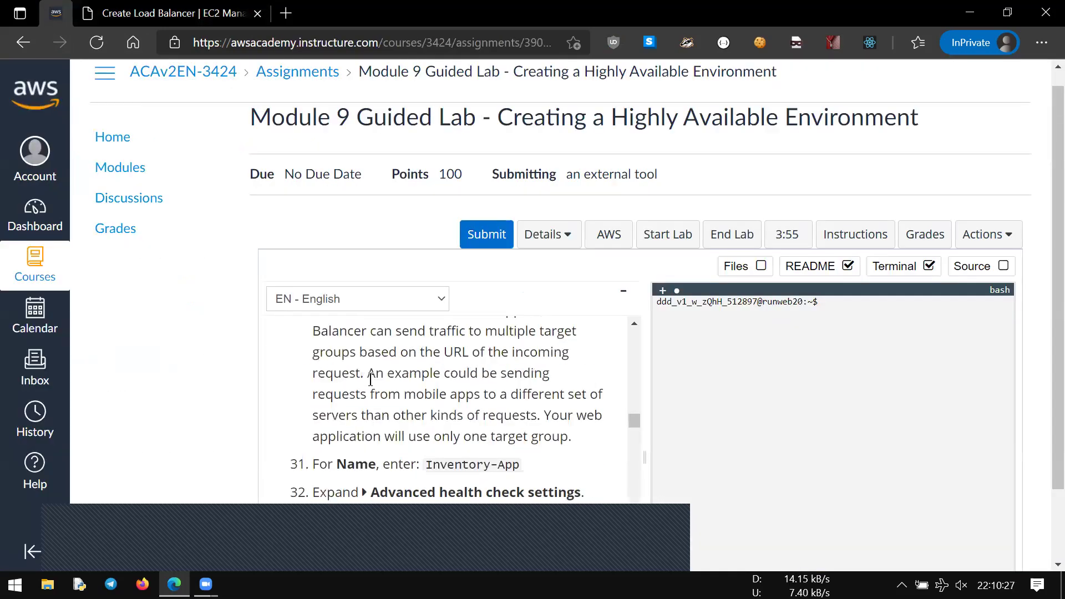
{"action": "scroll", "coordinate": [370, 380], "scroll_direction": "down", "scroll_amount": 2}
{"action": "key", "text": "ctrl+Tab"}
{"action": "left_click", "coordinate": [294, 282]}
{"action": "left_click", "coordinate": [278, 249]}
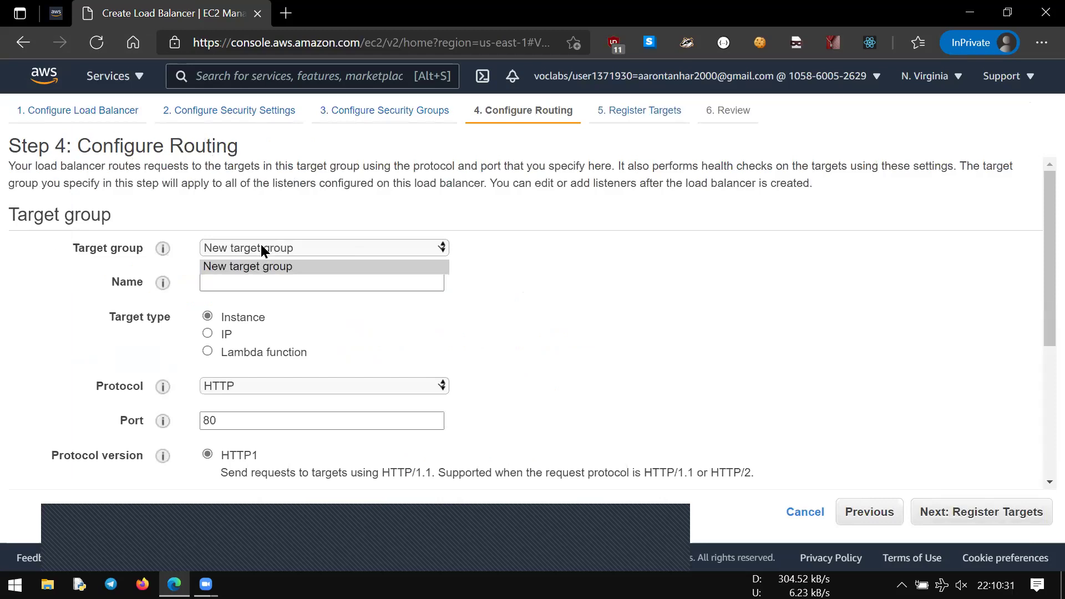
{"action": "left_click", "coordinate": [244, 267]}
{"action": "left_click", "coordinate": [224, 282]}
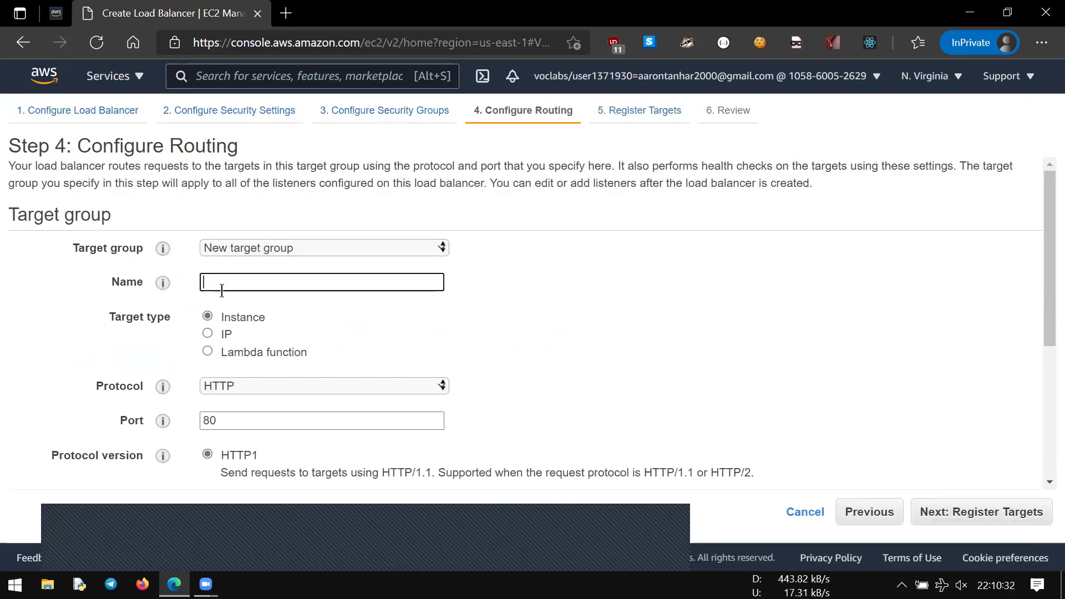
{"action": "left_click", "coordinate": [58, 10]}
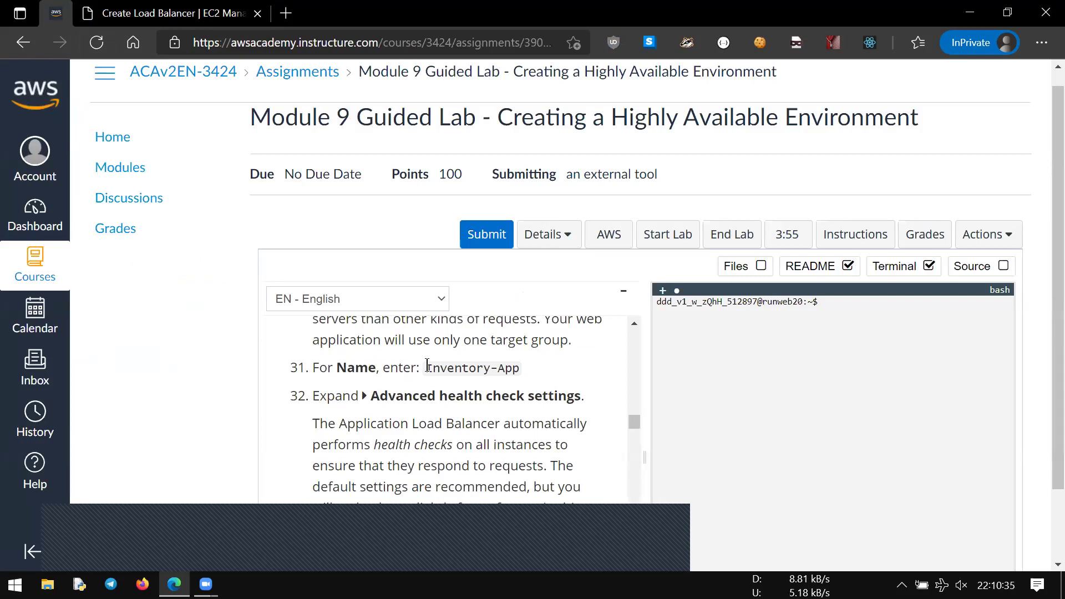
{"action": "left_click_drag", "start_coordinate": [427, 367], "coordinate": [521, 370]}
{"action": "key", "text": "ctrl+c"}
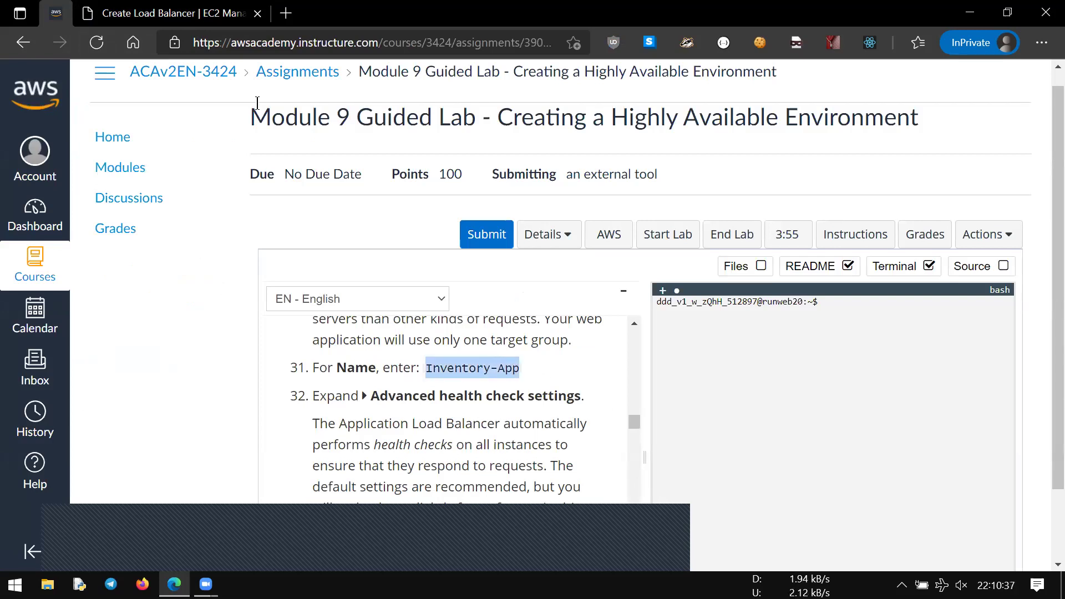
{"action": "left_click", "coordinate": [166, 13]}
{"action": "key", "text": "ctrl+v"}
Expand the advanced health check settings and set the healthy threshold to 2, as given in instruction 33 of the lab guide.
{"action": "scroll", "coordinate": [287, 331], "scroll_direction": "down", "scroll_amount": 3}
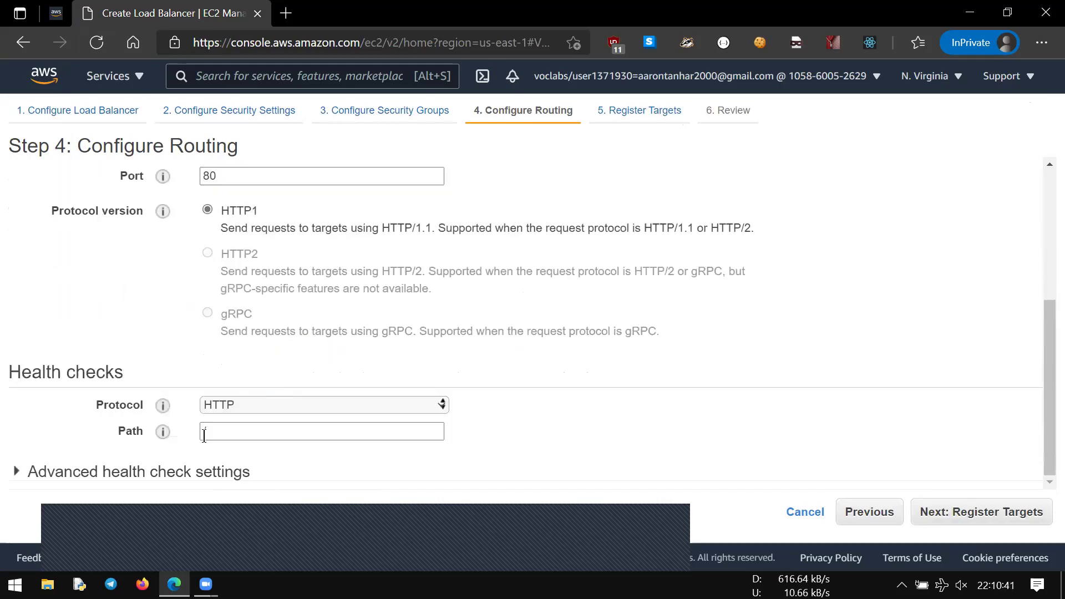
{"action": "left_click", "coordinate": [157, 473]}
{"action": "scroll", "coordinate": [222, 409], "scroll_direction": "down", "scroll_amount": 3}
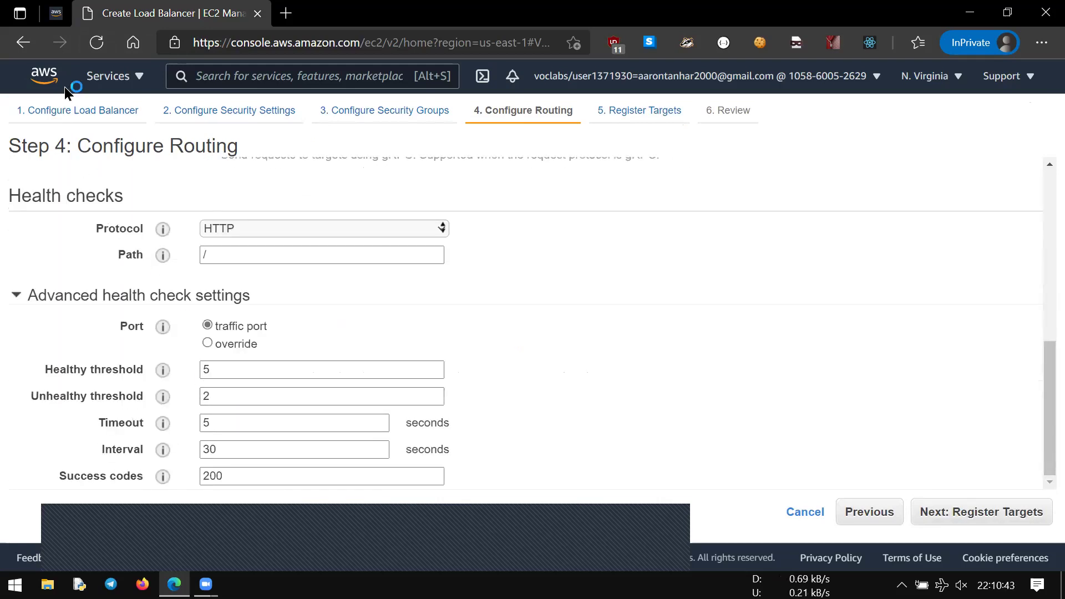
{"action": "left_click", "coordinate": [56, 13]}
{"action": "scroll", "coordinate": [438, 400], "scroll_direction": "down", "scroll_amount": 4}
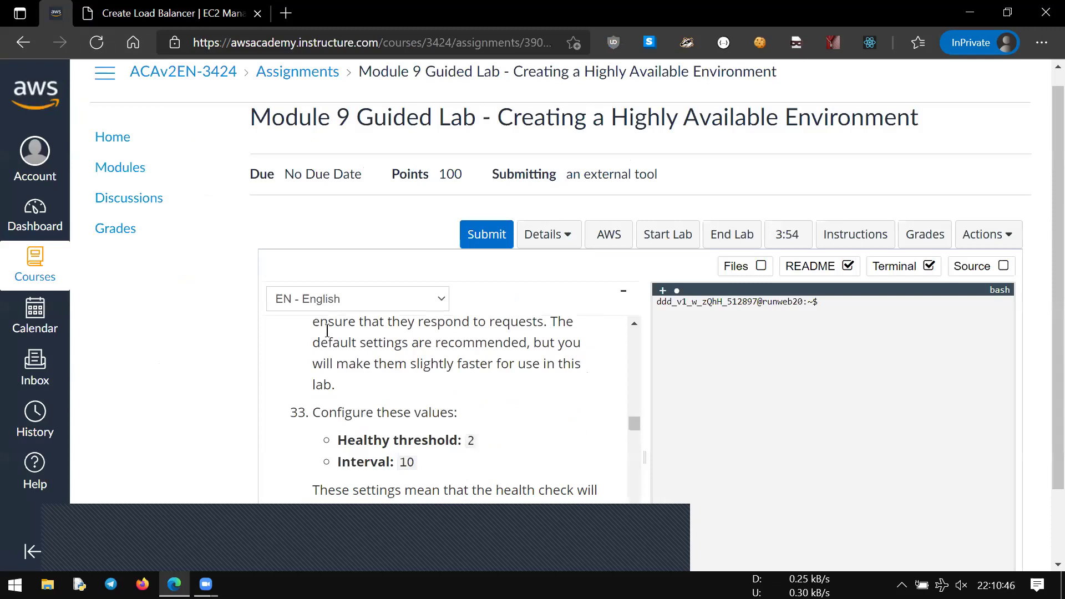
{"action": "left_click", "coordinate": [167, 13]}
{"action": "left_click", "coordinate": [284, 377]}
{"action": "key", "text": "BackSpace"}
{"action": "type", "text": "2"}
{"action": "key", "text": "Tab"}
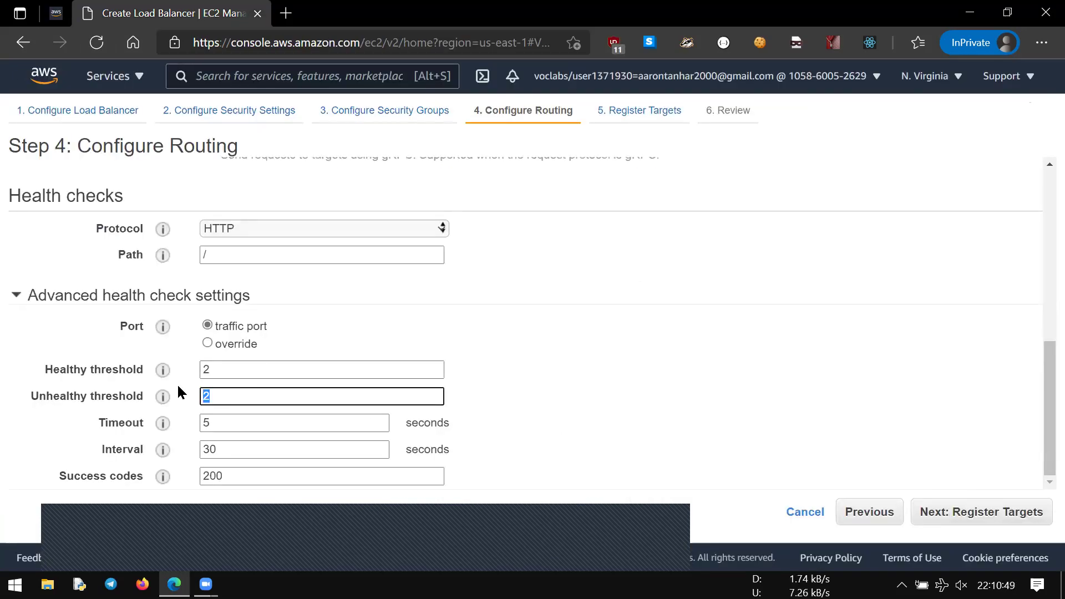
{"action": "left_click", "coordinate": [60, 12]}
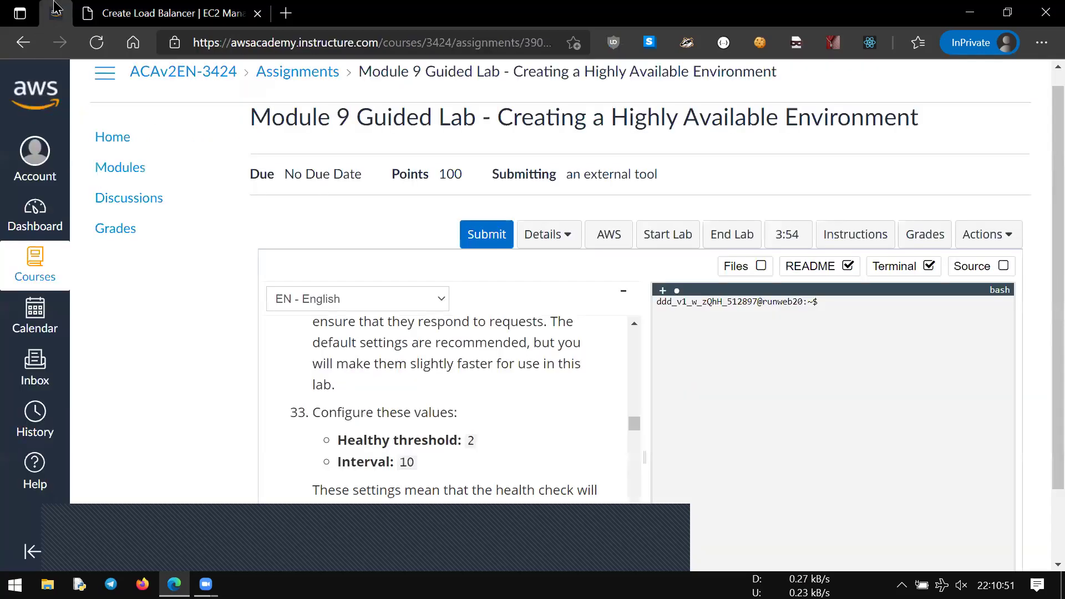
{"action": "left_click", "coordinate": [115, 7]}
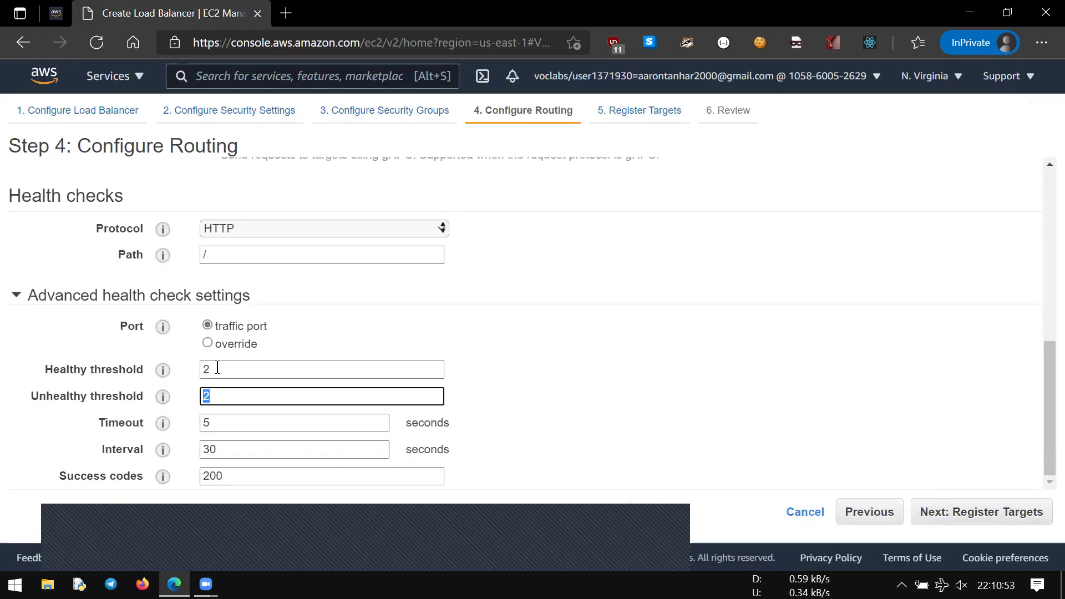
{"action": "left_click", "coordinate": [396, 352]}
{"action": "key", "text": "Tab"}
{"action": "type", "text": "5"}
{"action": "left_click", "coordinate": [320, 371]}
{"action": "key", "text": "BackSpace"}
{"action": "left_click", "coordinate": [334, 348]}
Make sure the target group's name field contains Inventory-App and review the remaining routing settings.
{"action": "scroll", "coordinate": [344, 376], "scroll_direction": "up", "scroll_amount": 8}
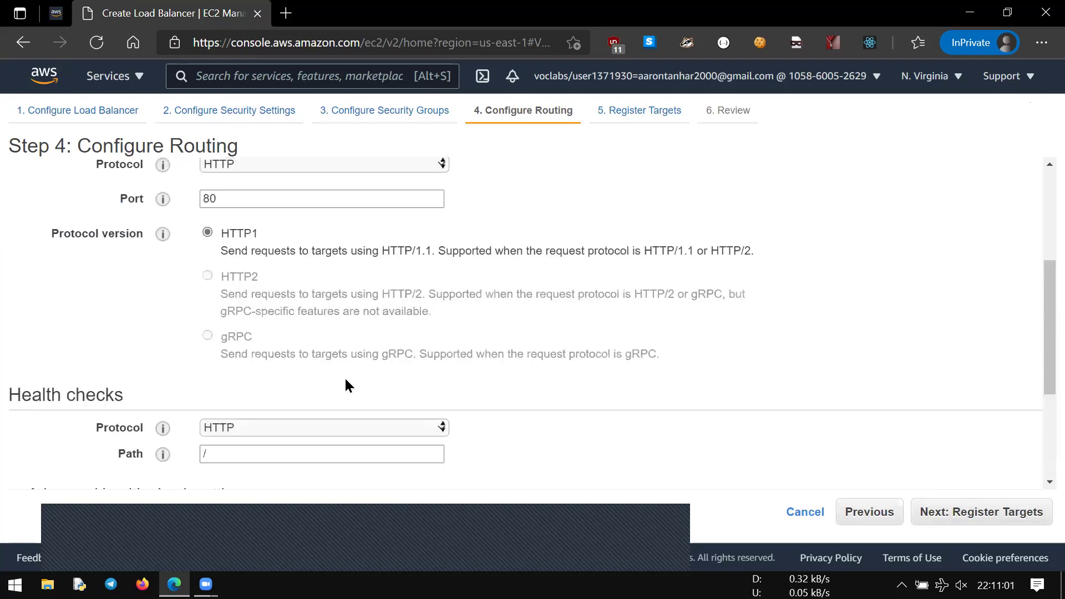
{"action": "left_click", "coordinate": [314, 284]}
{"action": "type", "text": "Inventory-App"}
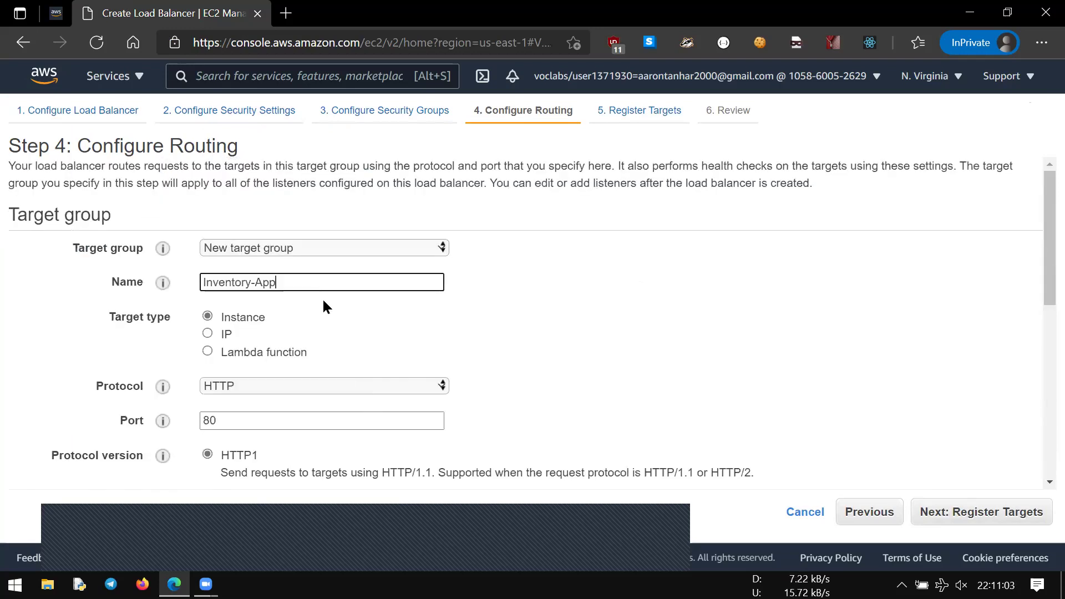
{"action": "scroll", "coordinate": [639, 333], "scroll_direction": "down", "scroll_amount": 8}
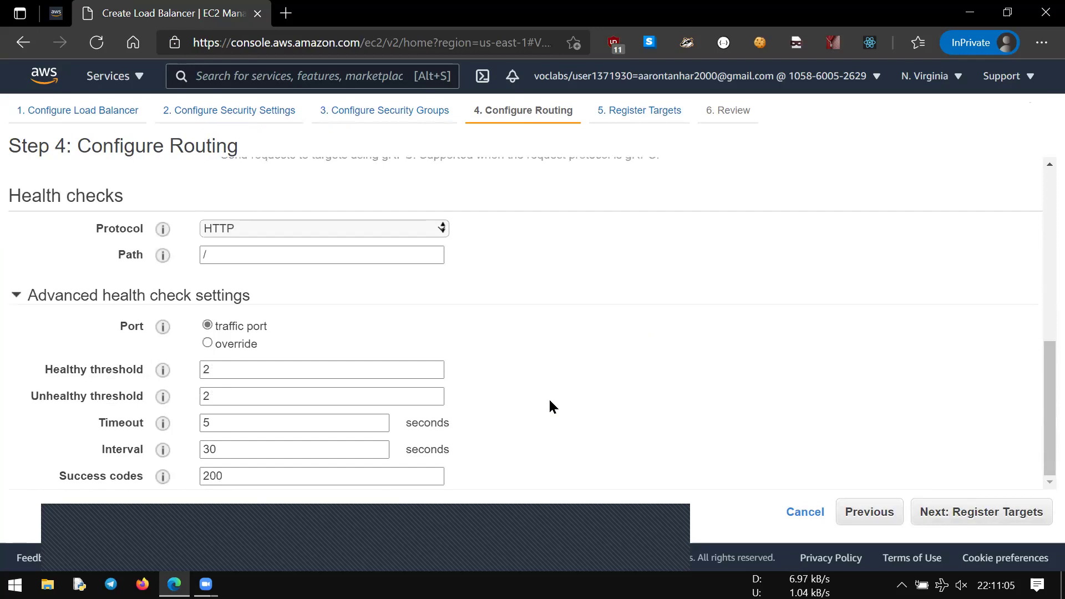
{"action": "scroll", "coordinate": [554, 400], "scroll_direction": "up", "scroll_amount": 8}
{"action": "scroll", "coordinate": [567, 383], "scroll_direction": "down", "scroll_amount": 8}
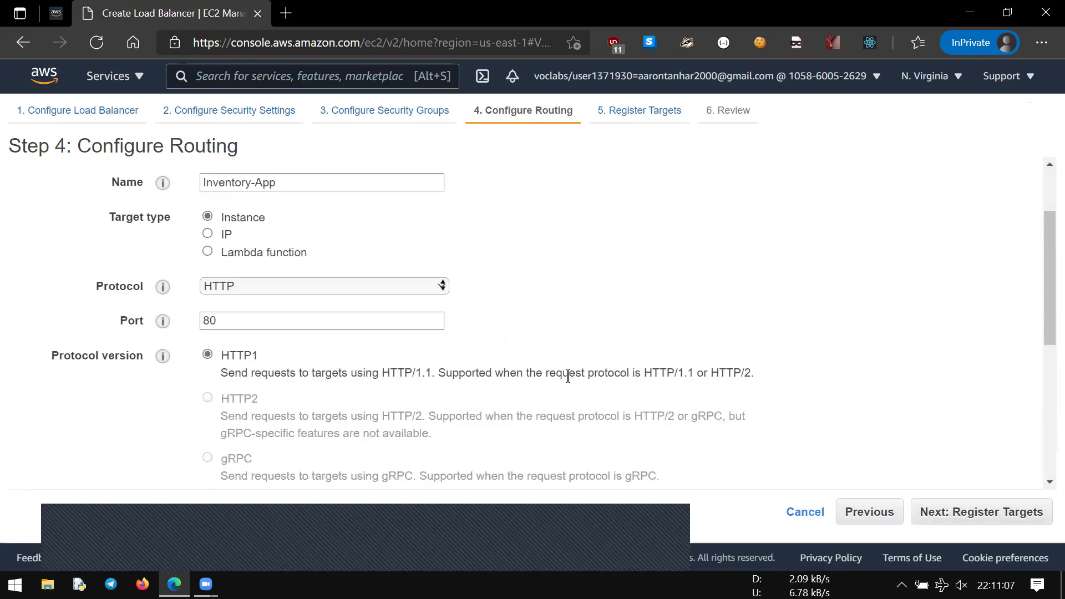
Set the health check interval to 10 seconds and advance the wizard to Register Targets.
{"action": "left_click", "coordinate": [271, 423]}
{"action": "left_click", "coordinate": [252, 448]}
{"action": "key", "text": "BackSpace"}
{"action": "type", "text": "1"}
{"action": "key", "text": "BackSpace"}
{"action": "key", "text": "BackSpace"}
{"action": "type", "text": "10"}
{"action": "left_click", "coordinate": [736, 425]}
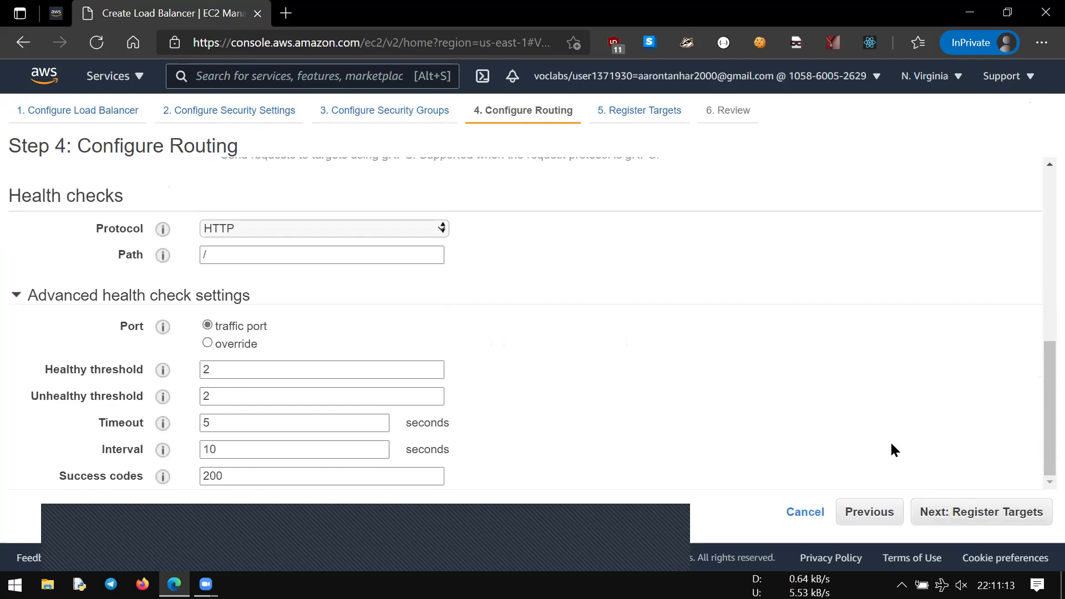
{"action": "left_click", "coordinate": [981, 521]}
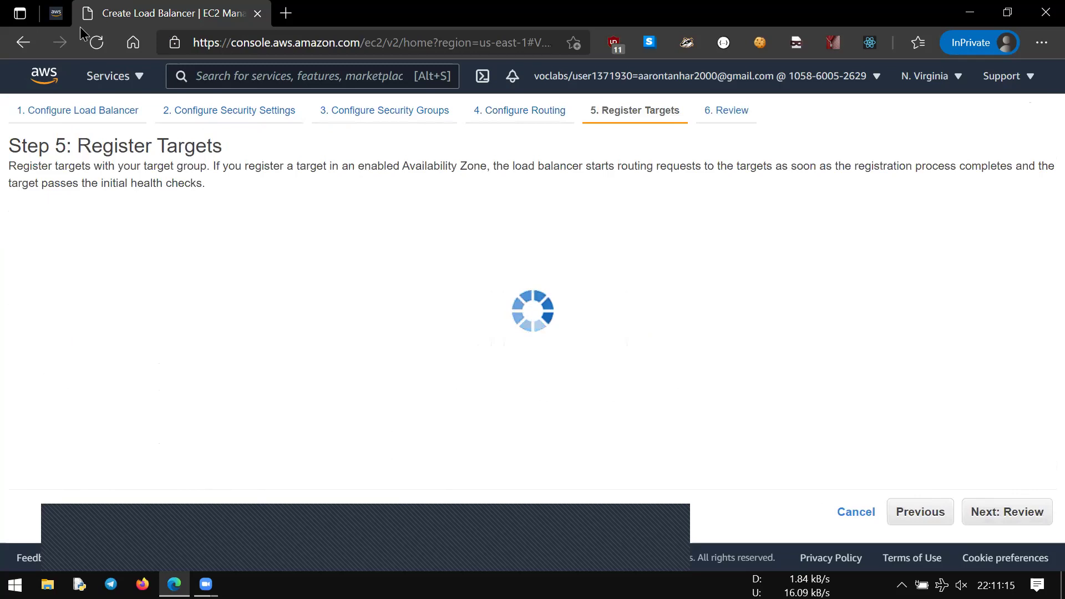
Following instructions 34 to 36 of the lab guide, skip registering targets, review the settings and create the load balancer.
{"action": "key", "text": "ctrl+shift+Tab"}
{"action": "scroll", "coordinate": [367, 439], "scroll_direction": "down", "scroll_amount": 2}
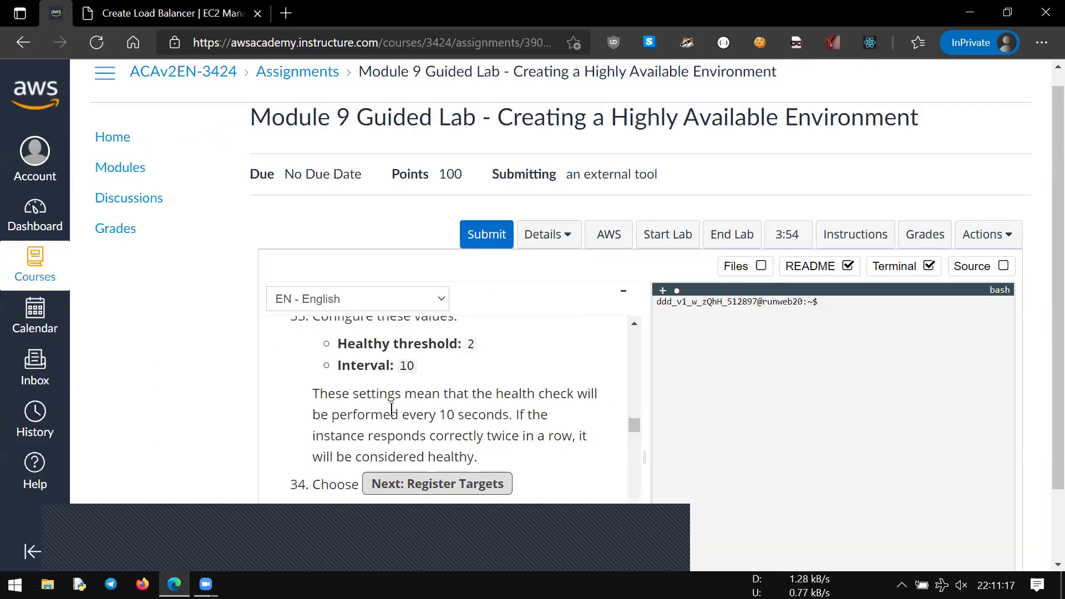
{"action": "scroll", "coordinate": [385, 455], "scroll_direction": "down", "scroll_amount": 2}
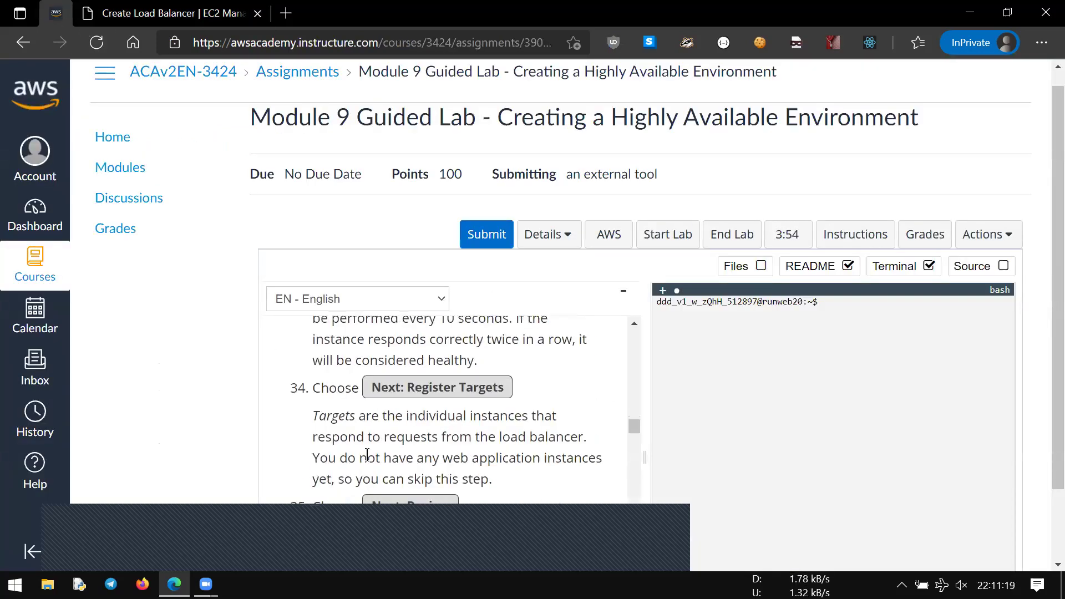
{"action": "scroll", "coordinate": [367, 455], "scroll_direction": "down", "scroll_amount": 1}
{"action": "scroll", "coordinate": [361, 455], "scroll_direction": "down", "scroll_amount": 5}
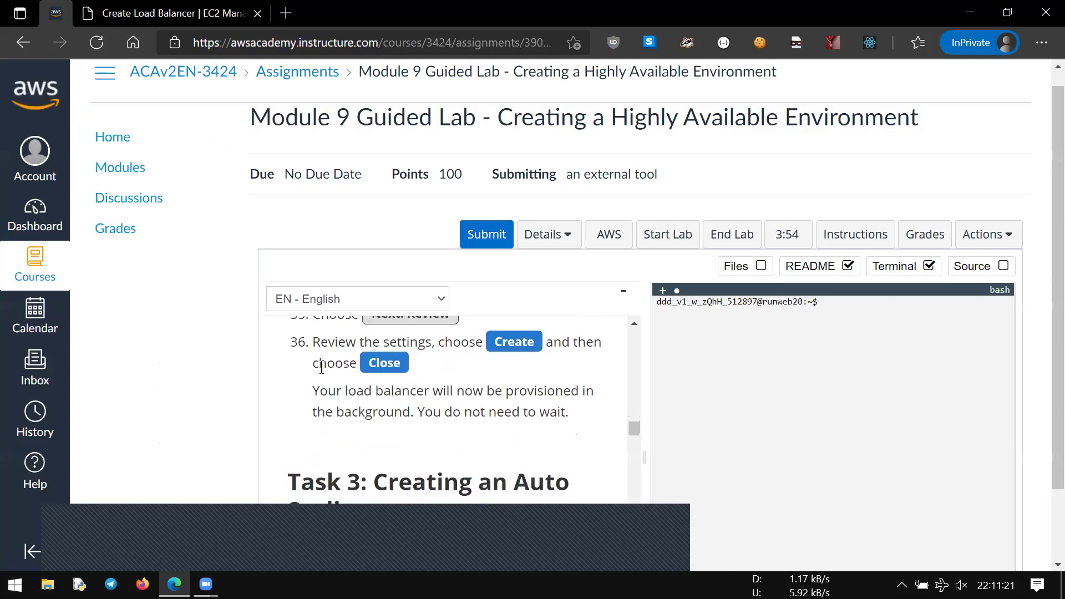
{"action": "left_click", "coordinate": [189, 25]}
{"action": "scroll", "coordinate": [925, 454], "scroll_direction": "down", "scroll_amount": 2}
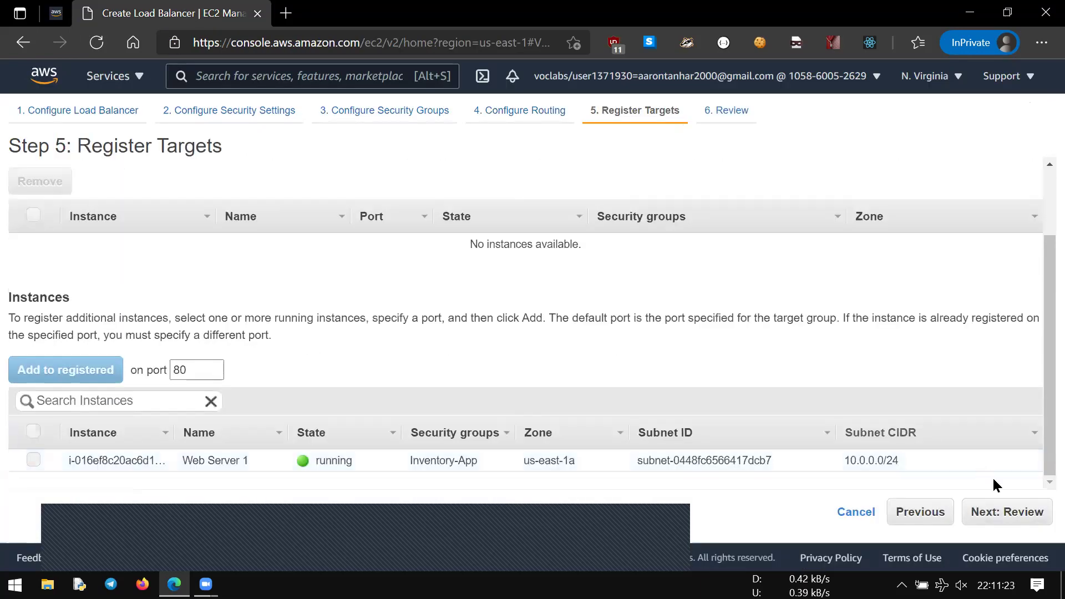
{"action": "left_click", "coordinate": [1002, 510]}
{"action": "scroll", "coordinate": [1001, 472], "scroll_direction": "down", "scroll_amount": 3}
{"action": "left_click", "coordinate": [1023, 511]}
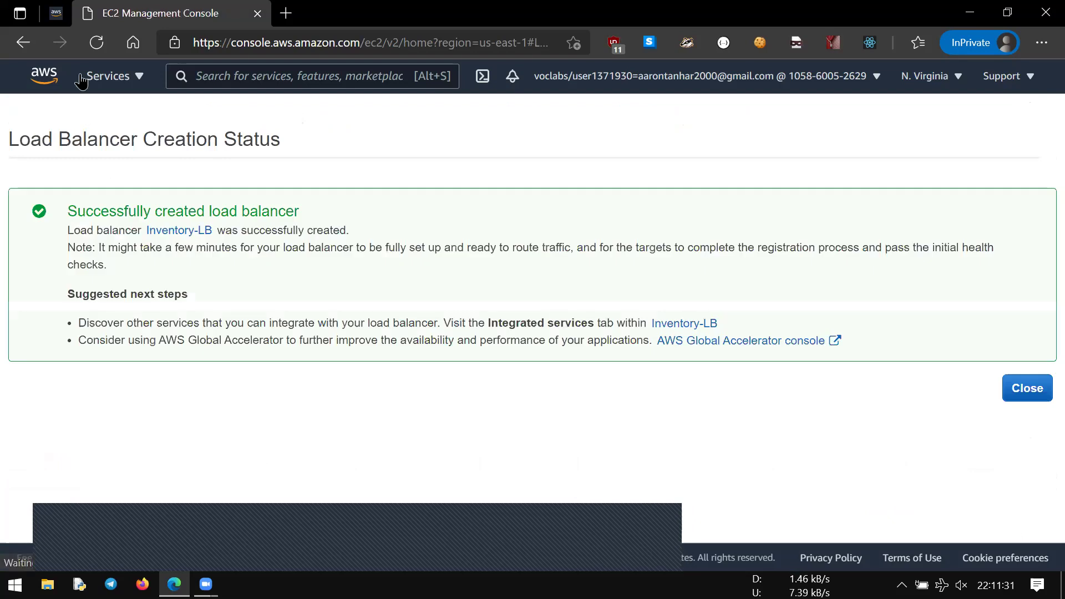
Read the lab guide's Create an AMI for Auto Scaling section up to instruction 37 and open the EC2 service in a new browser tab.
{"action": "left_click", "coordinate": [59, 15]}
{"action": "scroll", "coordinate": [459, 402], "scroll_direction": "down", "scroll_amount": 5}
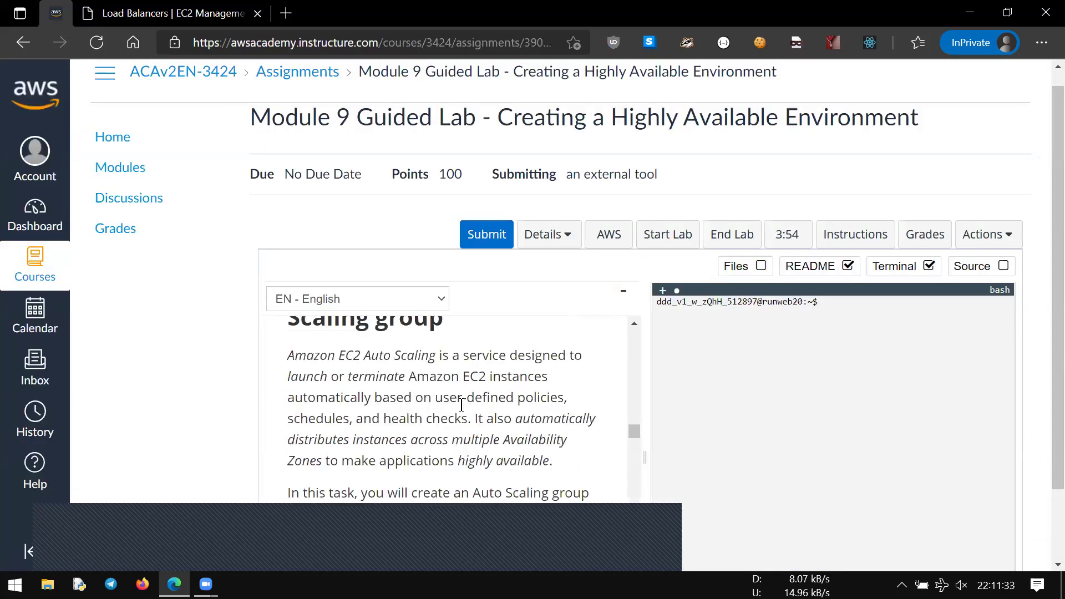
{"action": "scroll", "coordinate": [458, 400], "scroll_direction": "down", "scroll_amount": 6}
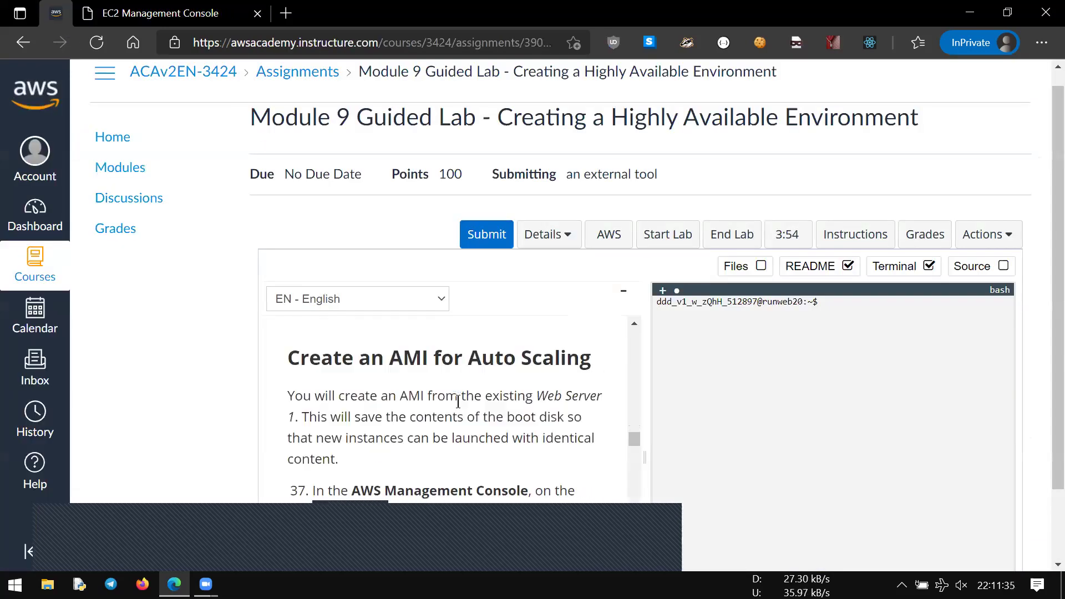
{"action": "left_click", "coordinate": [178, 13]}
{"action": "left_click", "coordinate": [116, 90]}
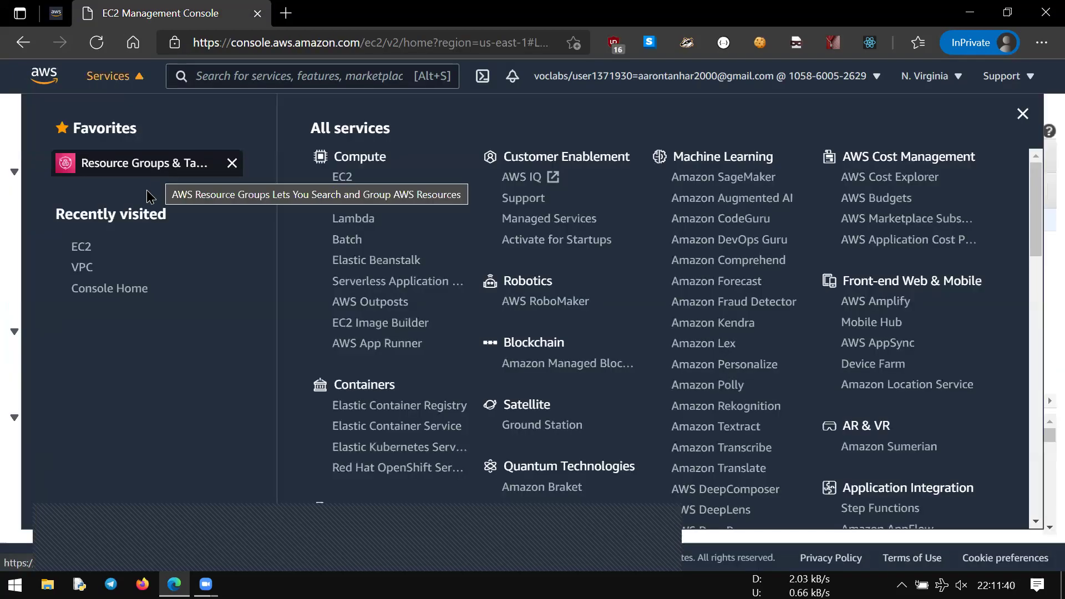
{"action": "right_click", "coordinate": [83, 247]}
{"action": "left_click", "coordinate": [149, 269]}
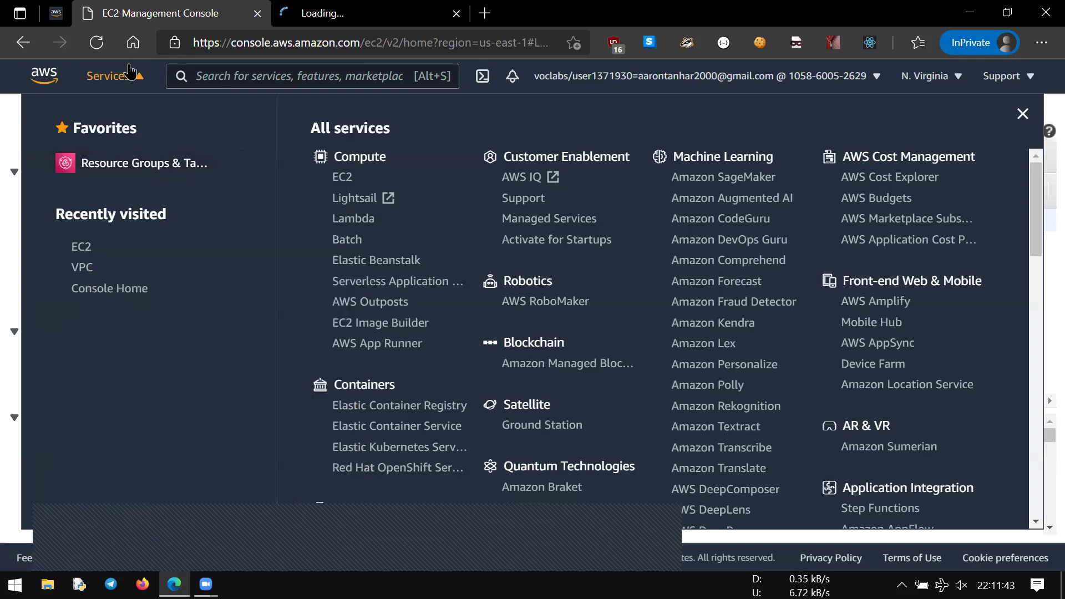
{"action": "key", "text": "Escape"}
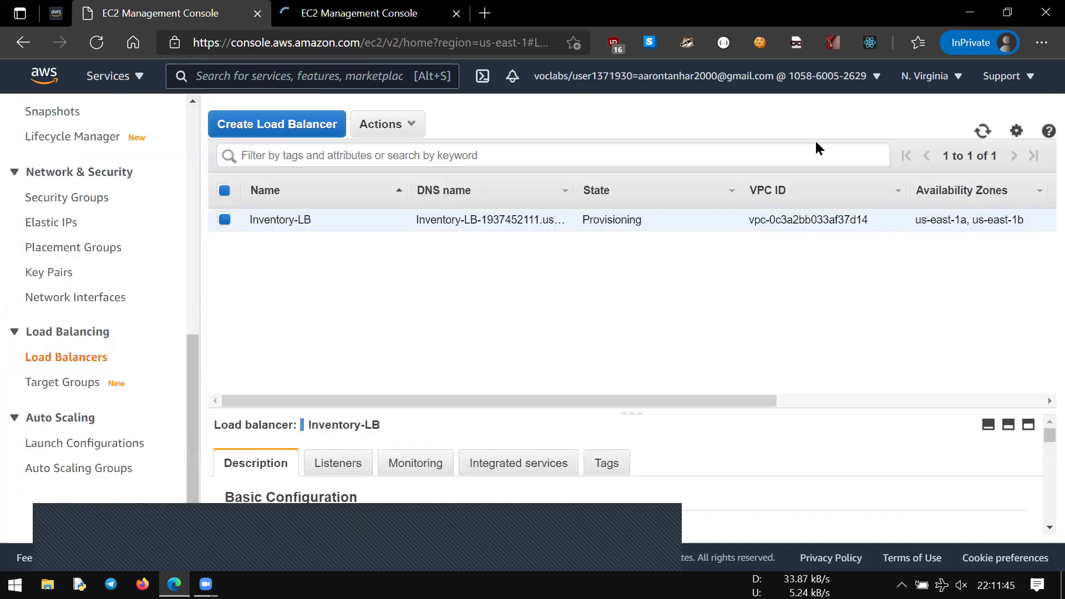
Refresh the load balancer list and, following instruction 38 of the lab guide, show the Instances page in the new EC2 tab.
{"action": "left_click", "coordinate": [980, 133]}
{"action": "key", "text": "ctrl+Tab"}
{"action": "key", "text": "ctrl+Tab"}
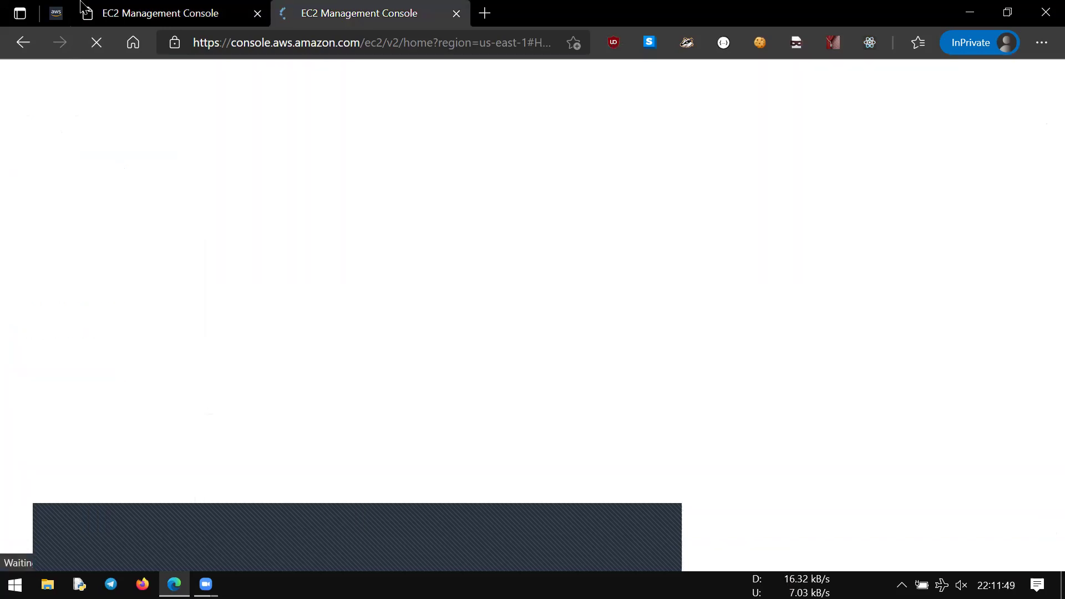
{"action": "scroll", "coordinate": [395, 371], "scroll_direction": "down", "scroll_amount": 1}
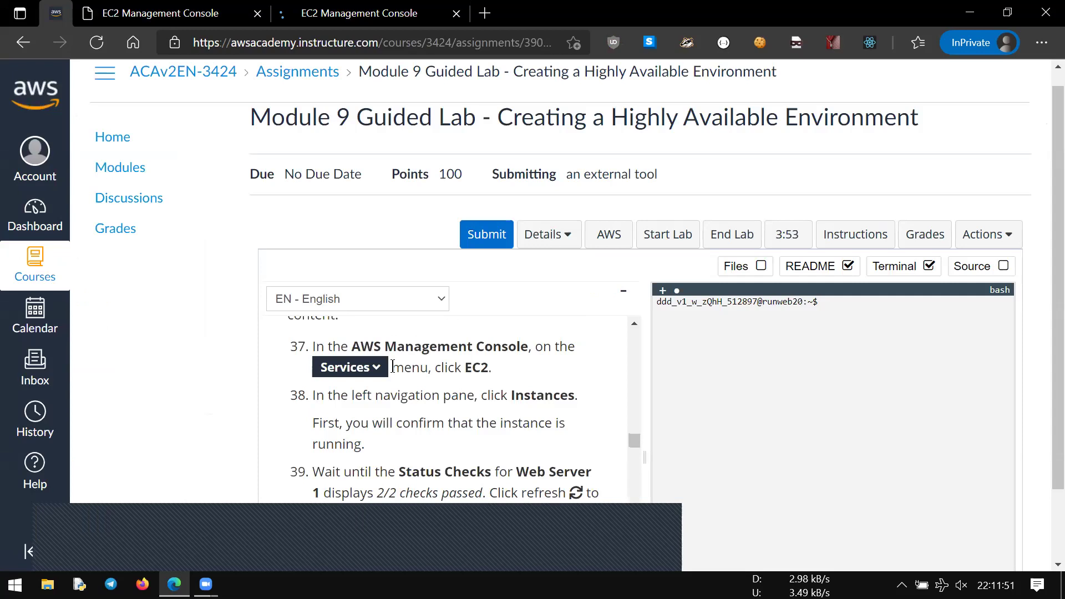
{"action": "left_click", "coordinate": [302, 17]}
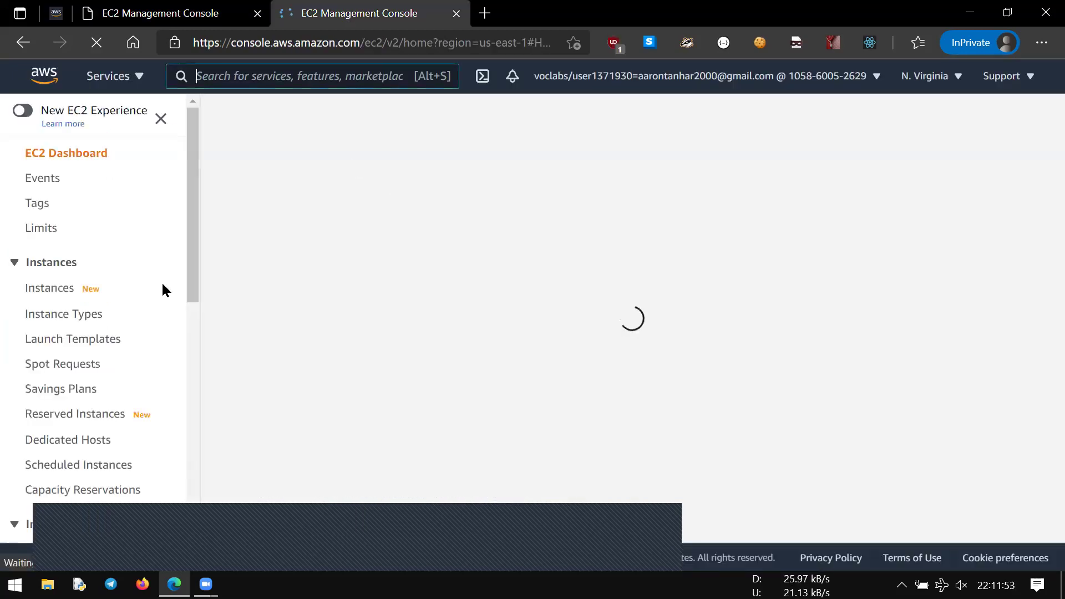
{"action": "left_click", "coordinate": [50, 289]}
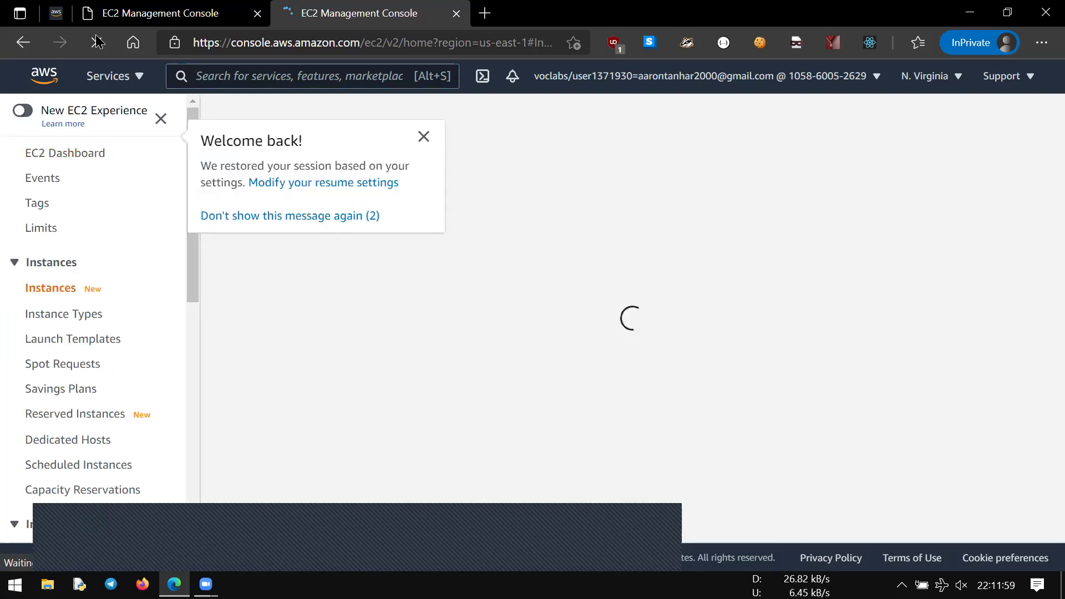
Read instruction 39 of the lab guide and check the status checks of Web Server 1 in the instances list.
{"action": "key", "text": "ctrl+1"}
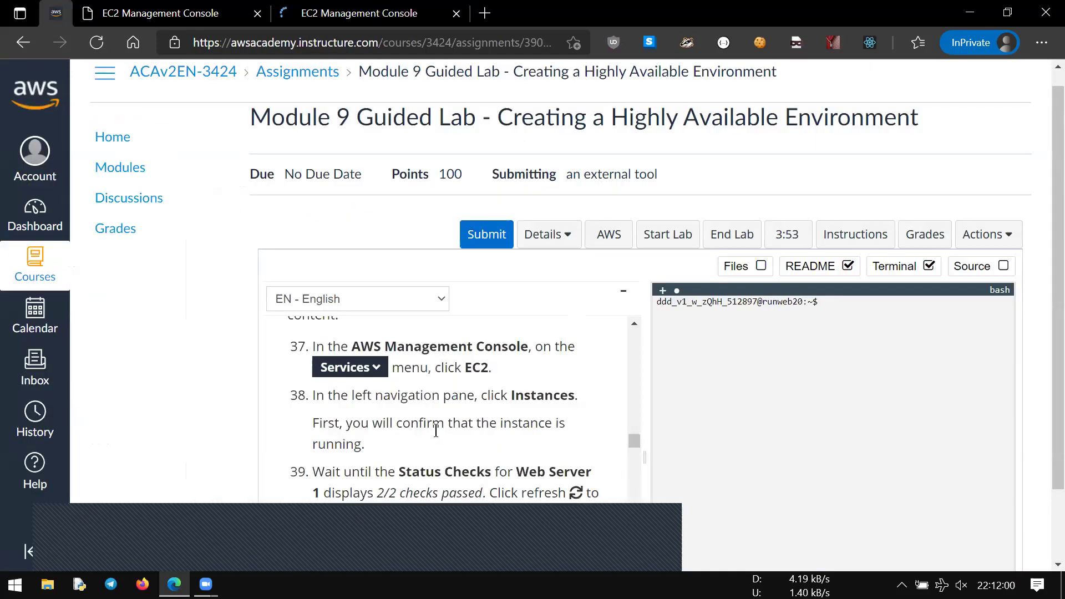
{"action": "scroll", "coordinate": [436, 431], "scroll_direction": "down", "scroll_amount": 1}
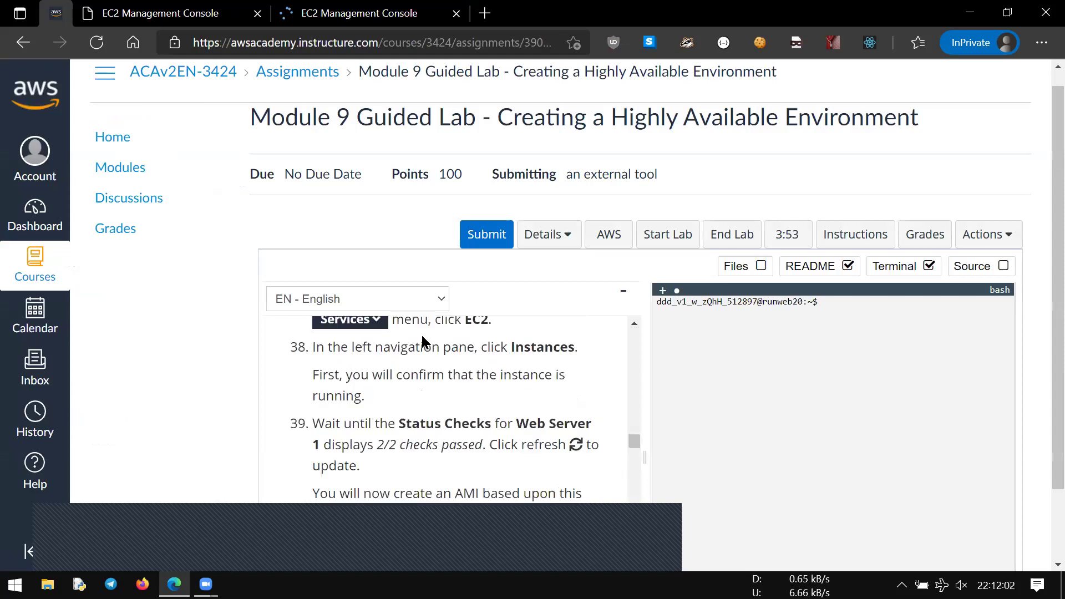
{"action": "left_click", "coordinate": [361, 13]}
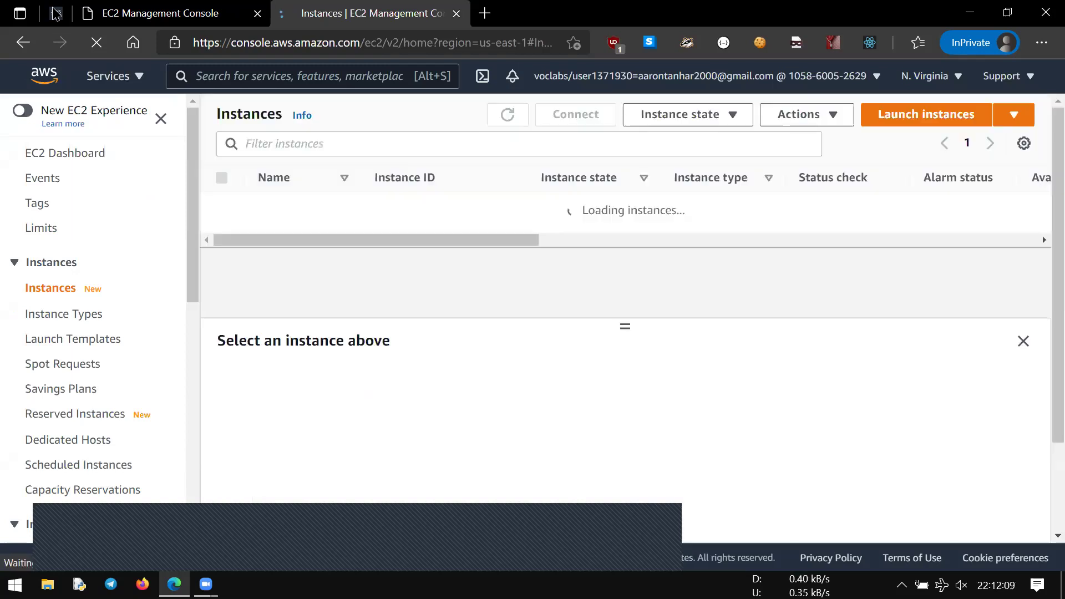
{"action": "left_click", "coordinate": [55, 14]}
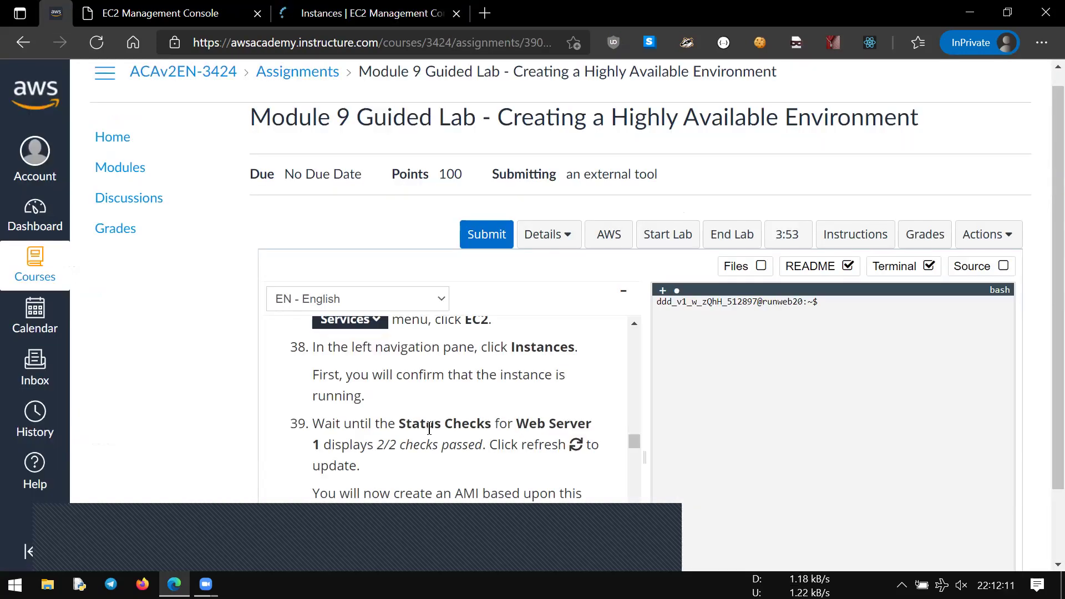
{"action": "left_click", "coordinate": [389, 8]}
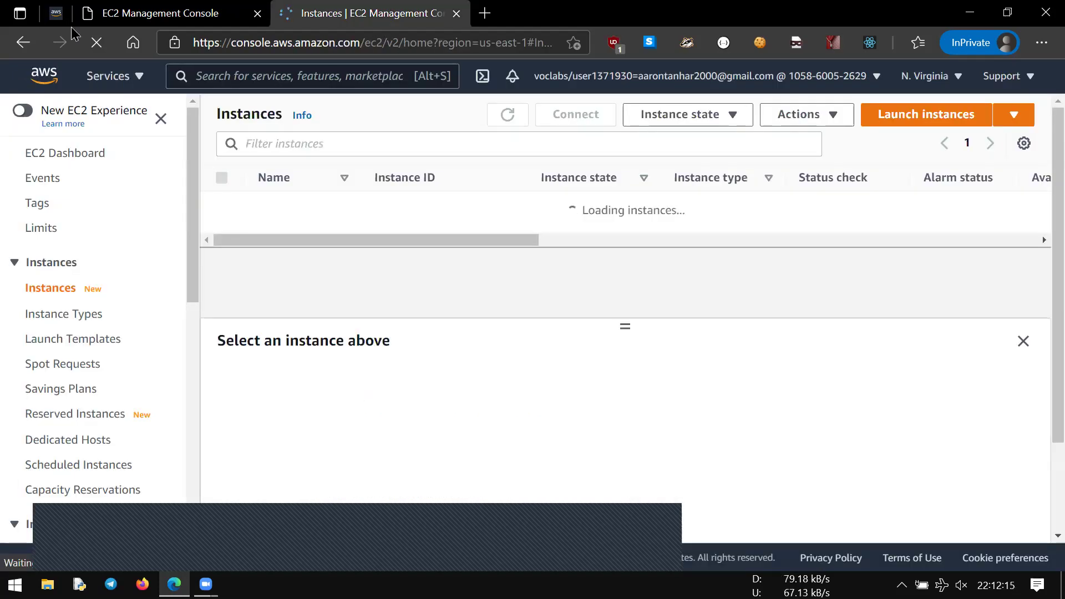
{"action": "key", "text": "ctrl+Tab"}
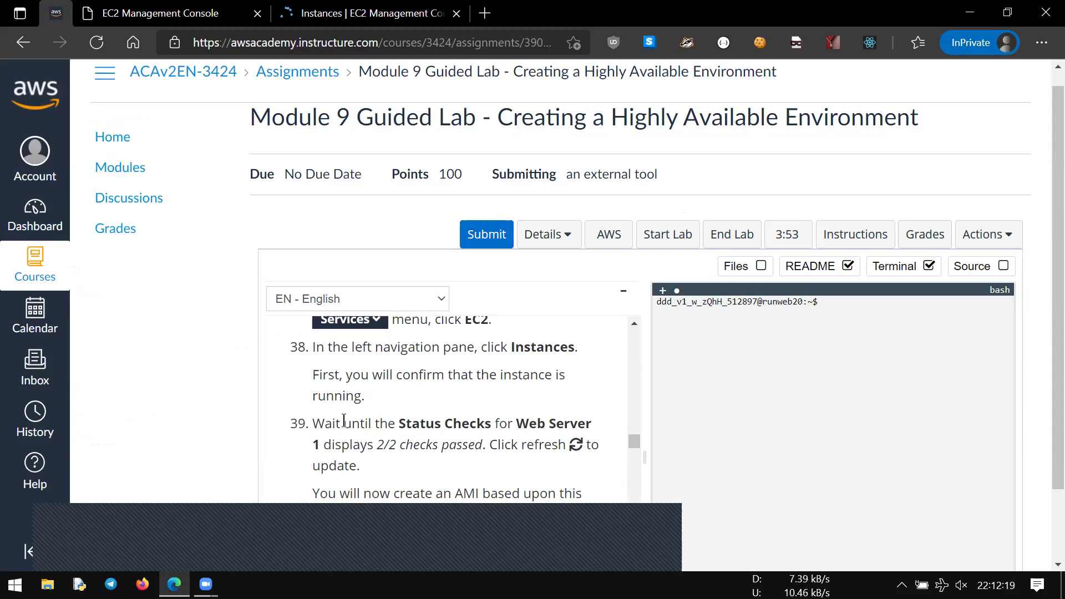
{"action": "scroll", "coordinate": [352, 429], "scroll_direction": "down", "scroll_amount": 2}
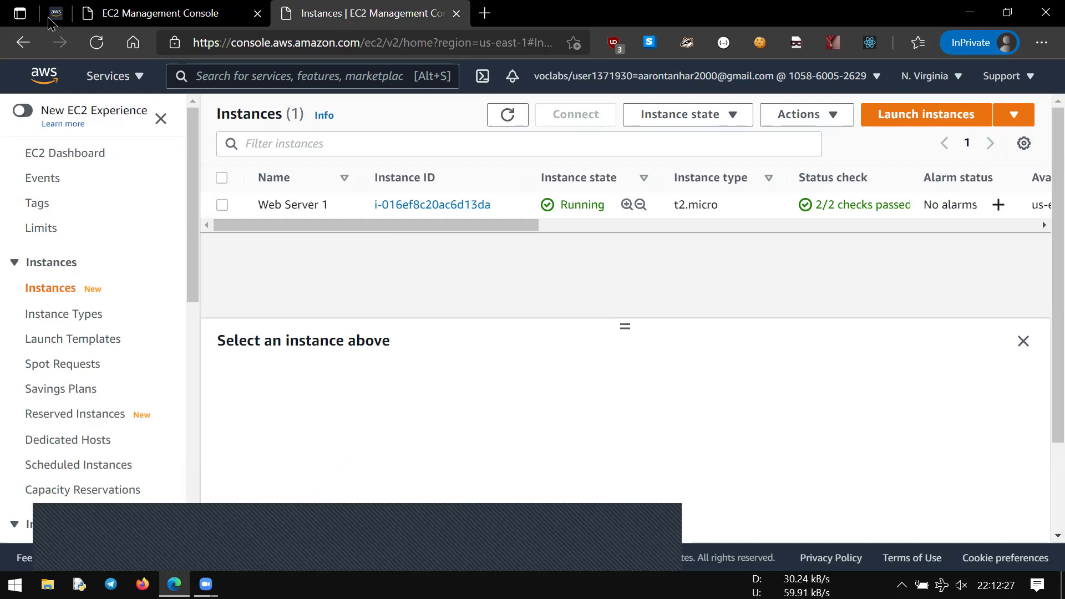
Following instructions 40 and 41 of the lab guide, select the Web Server 1 instance and open the Create image form for it.
{"action": "key", "text": "ctrl+1"}
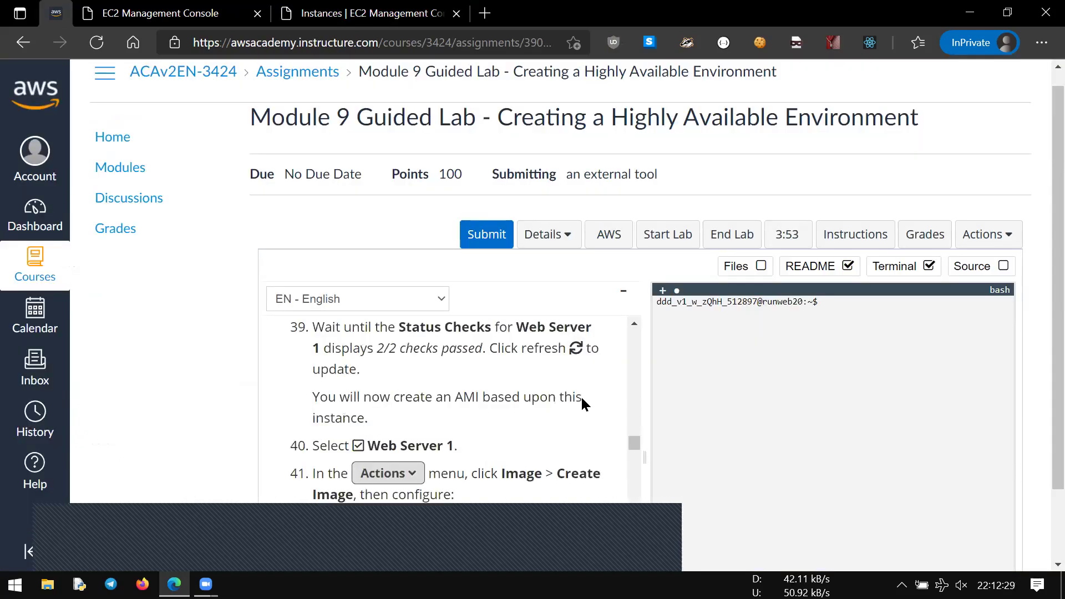
{"action": "scroll", "coordinate": [581, 395], "scroll_direction": "down", "scroll_amount": 2}
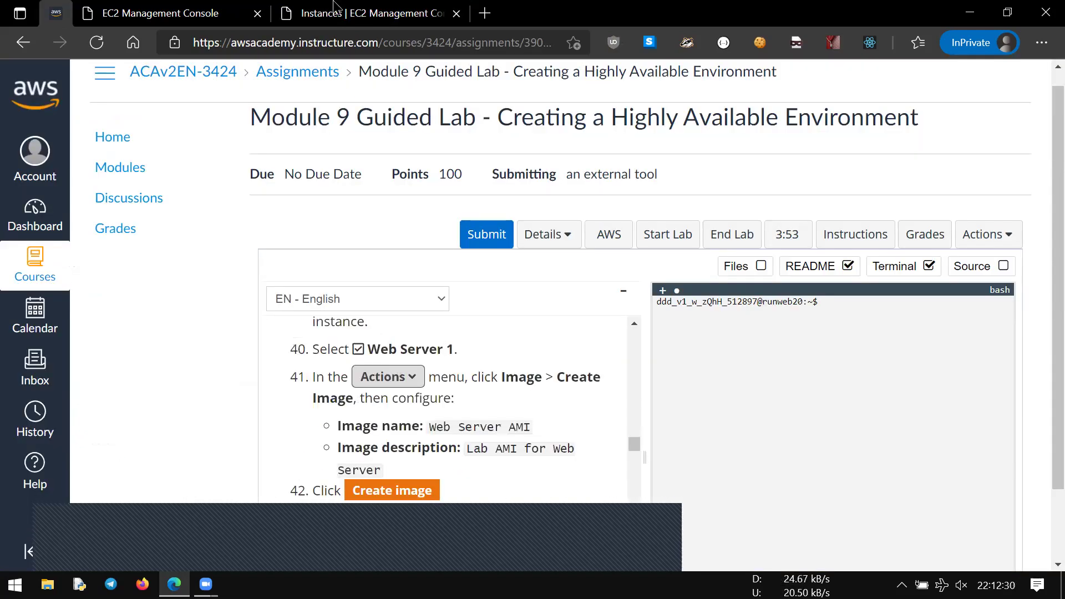
{"action": "scroll", "coordinate": [395, 360], "scroll_direction": "down", "scroll_amount": 1}
{"action": "key", "text": "ctrl+3"}
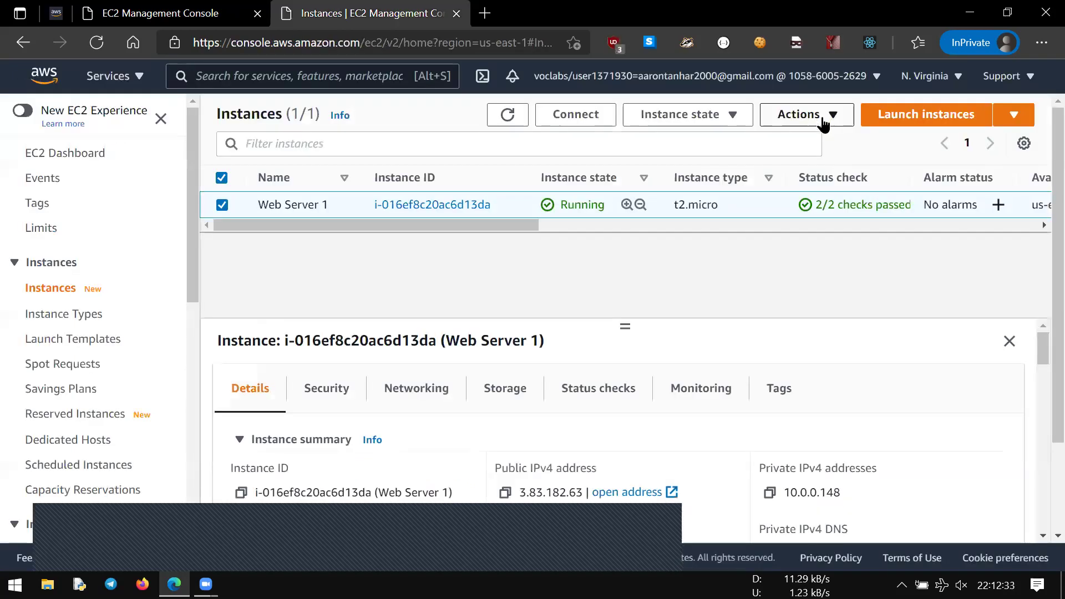
{"action": "left_click", "coordinate": [823, 125]}
{"action": "left_click", "coordinate": [837, 297]}
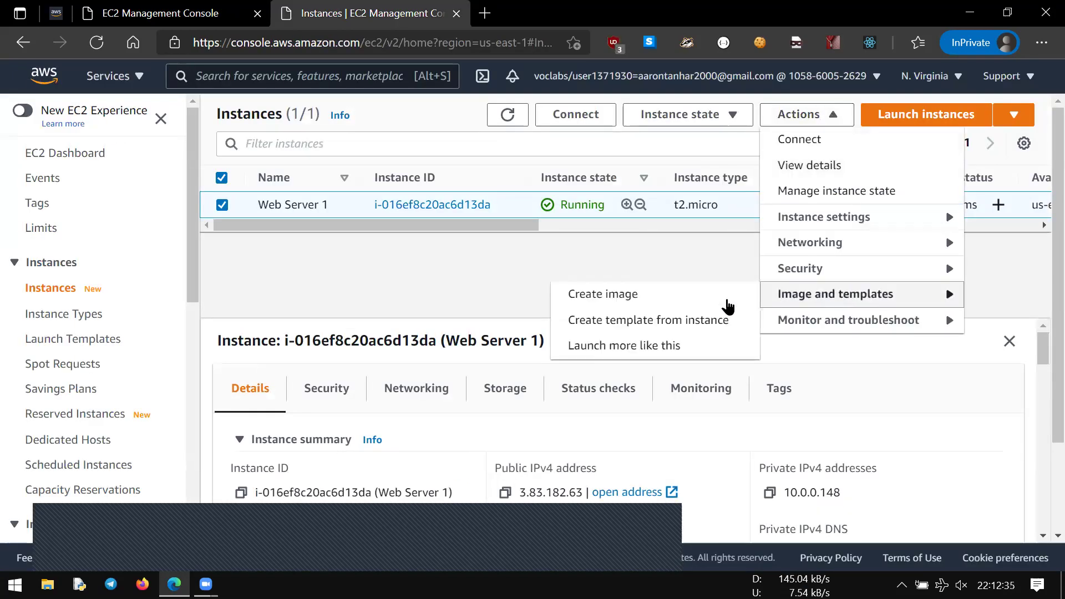
{"action": "left_click", "coordinate": [603, 294]}
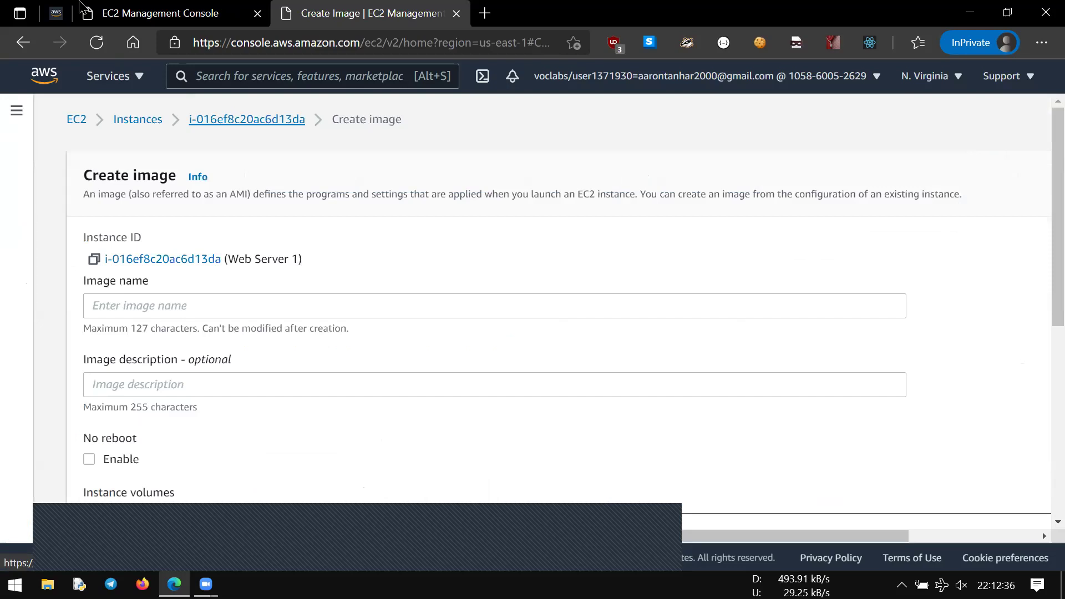
Copy the image name from instruction 41 of the lab guide and set it as the new image's name, Web Server AMI.
{"action": "key", "text": "ctrl+Tab"}
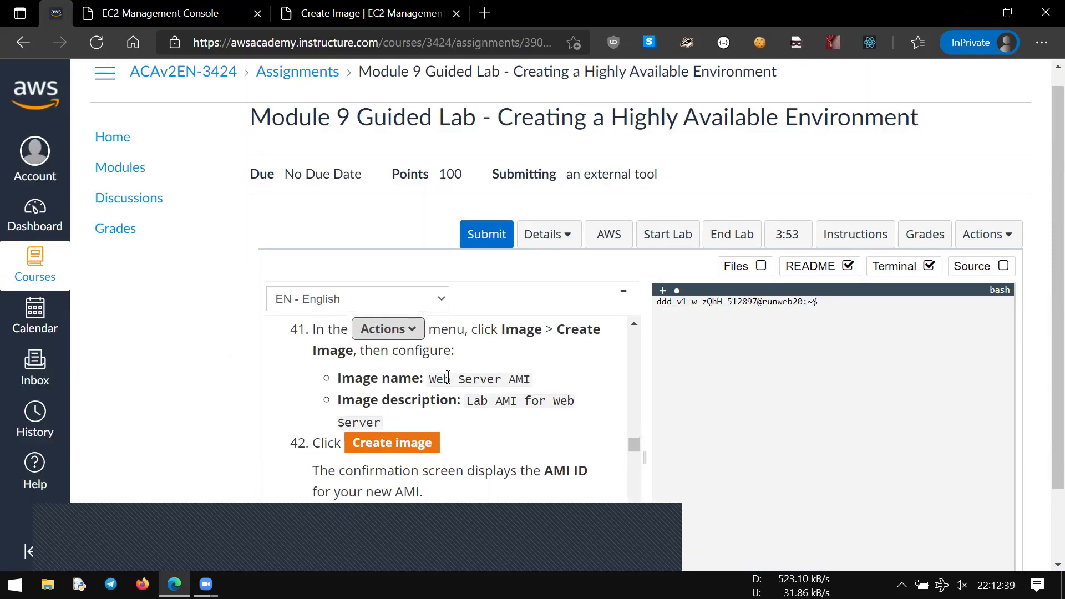
{"action": "left_click_drag", "start_coordinate": [530, 380], "coordinate": [429, 379]}
{"action": "key", "text": "ctrl+c"}
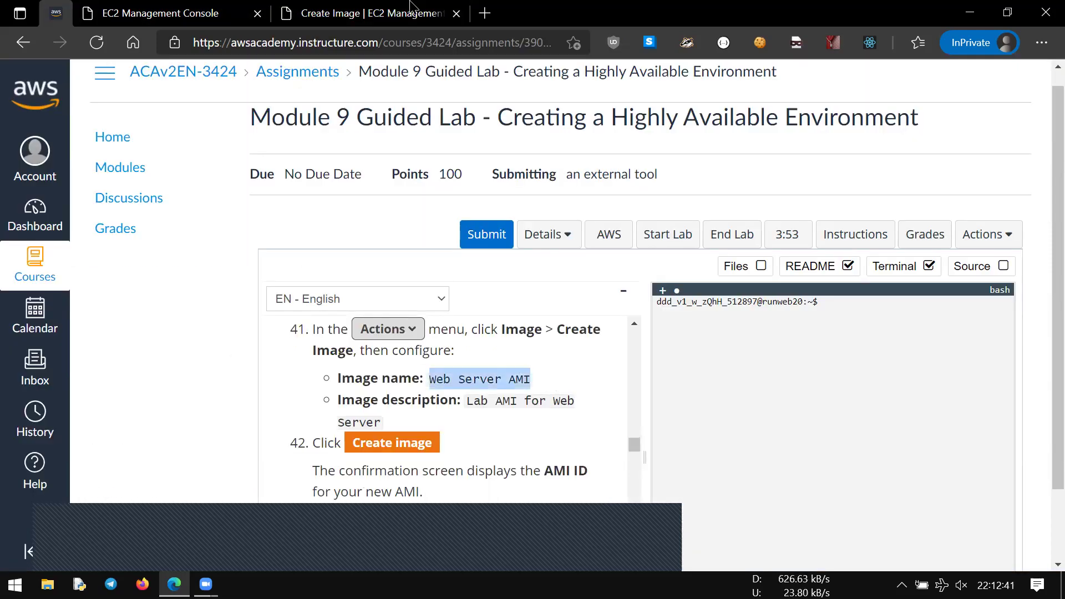
{"action": "left_click", "coordinate": [387, 22]}
{"action": "left_click", "coordinate": [163, 304]}
{"action": "key", "text": "ctrl+v"}
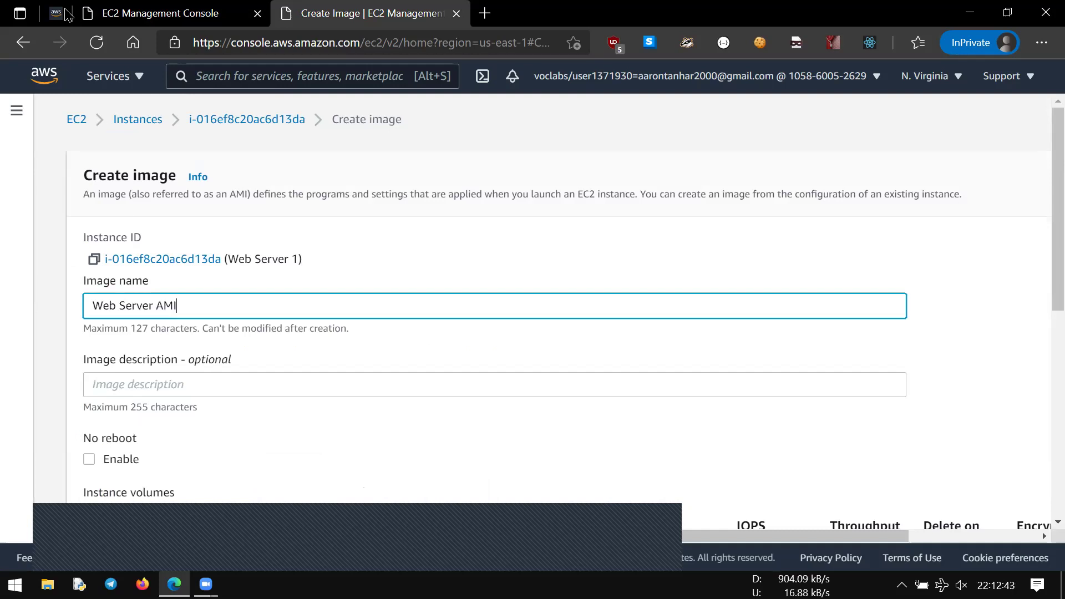
Copy the image description Lab AMI for Web Server from the lab guide into the new image's description.
{"action": "key", "text": "ctrl+1"}
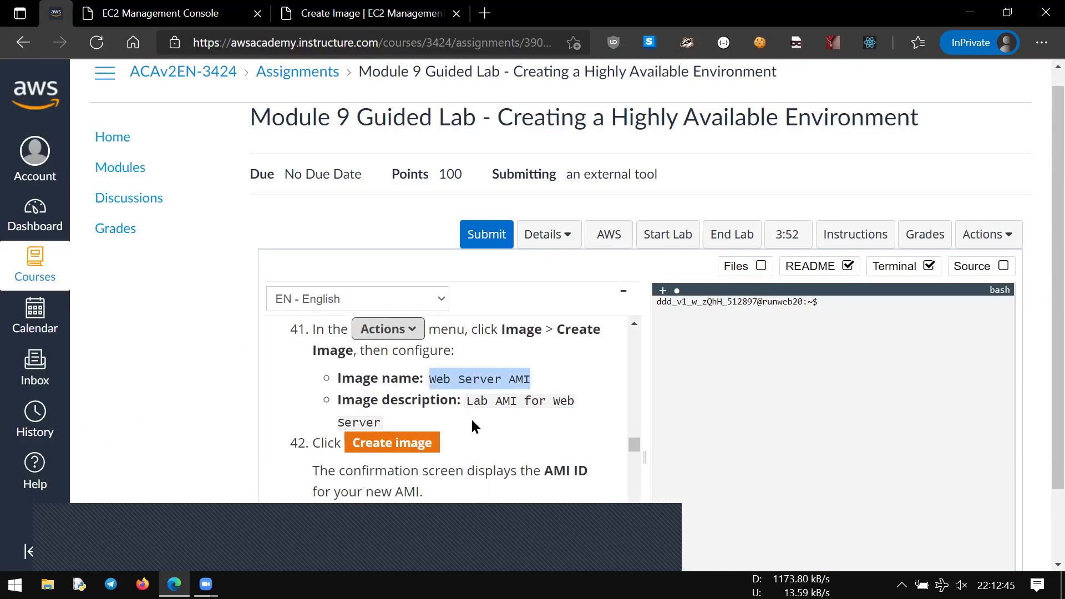
{"action": "left_click", "coordinate": [462, 420]}
{"action": "key", "text": "ctrl+c"}
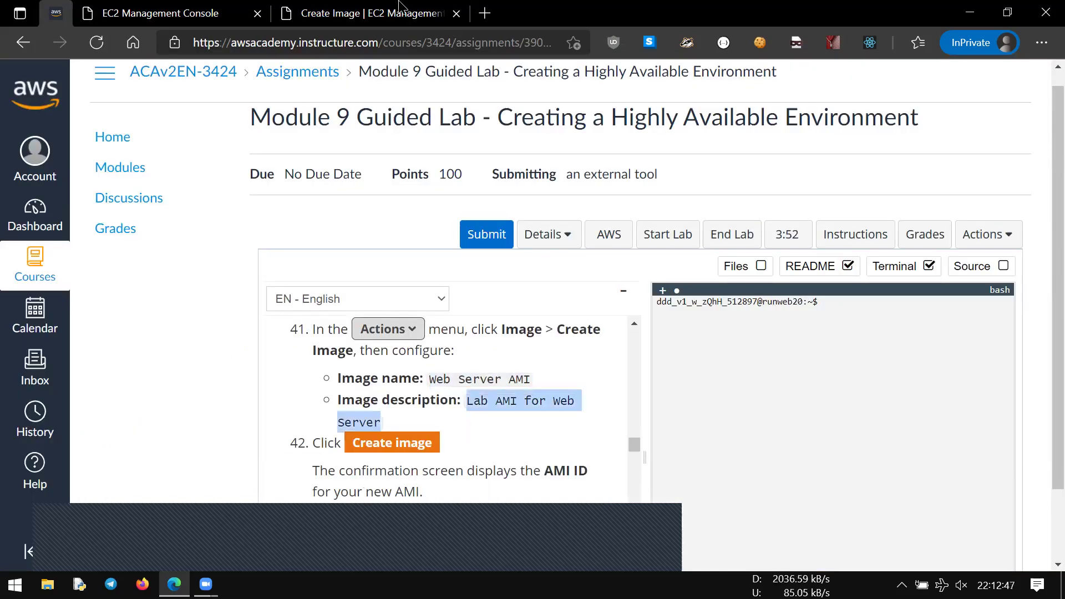
{"action": "key", "text": "ctrl+3"}
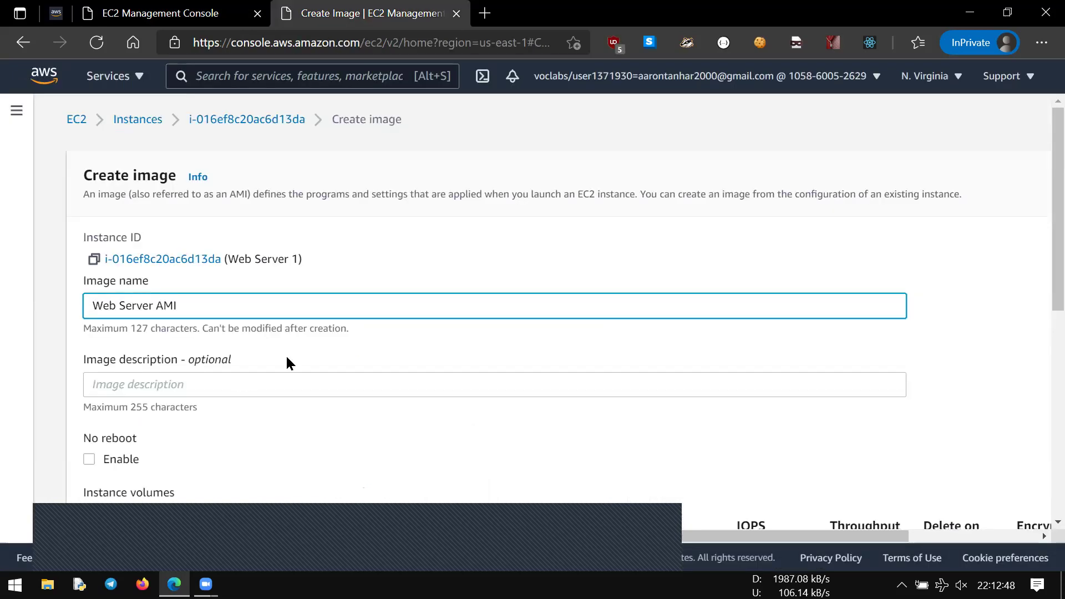
{"action": "left_click", "coordinate": [289, 384]}
{"action": "key", "text": "ctrl+v"}
Create the image with the remaining settings left at their defaults and return to the lab guide.
{"action": "scroll", "coordinate": [943, 350], "scroll_direction": "down", "scroll_amount": 6}
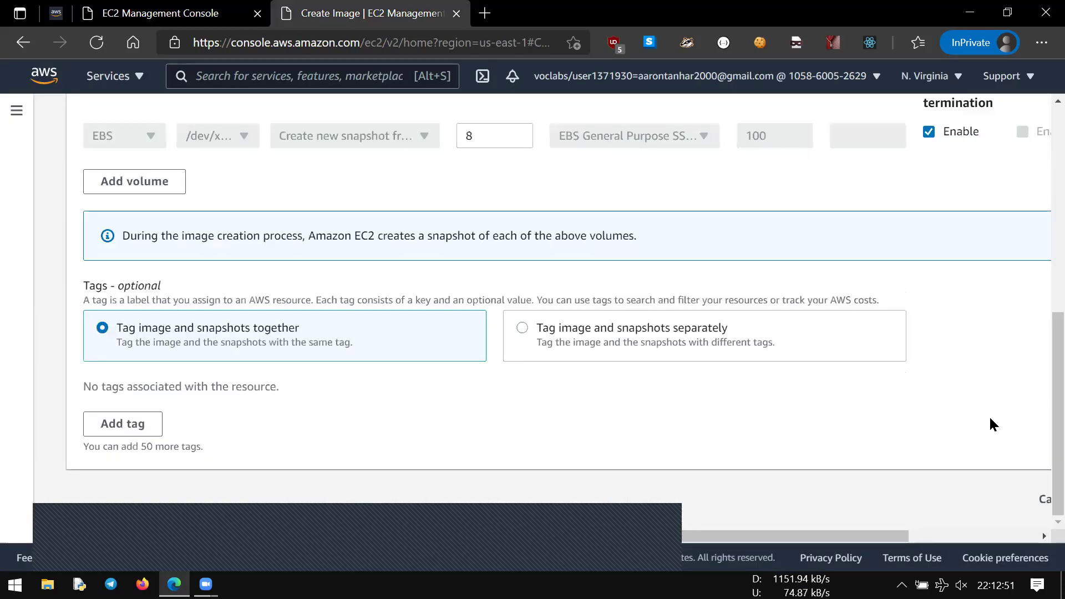
{"action": "left_click_drag", "start_coordinate": [884, 536], "coordinate": [1017, 514]}
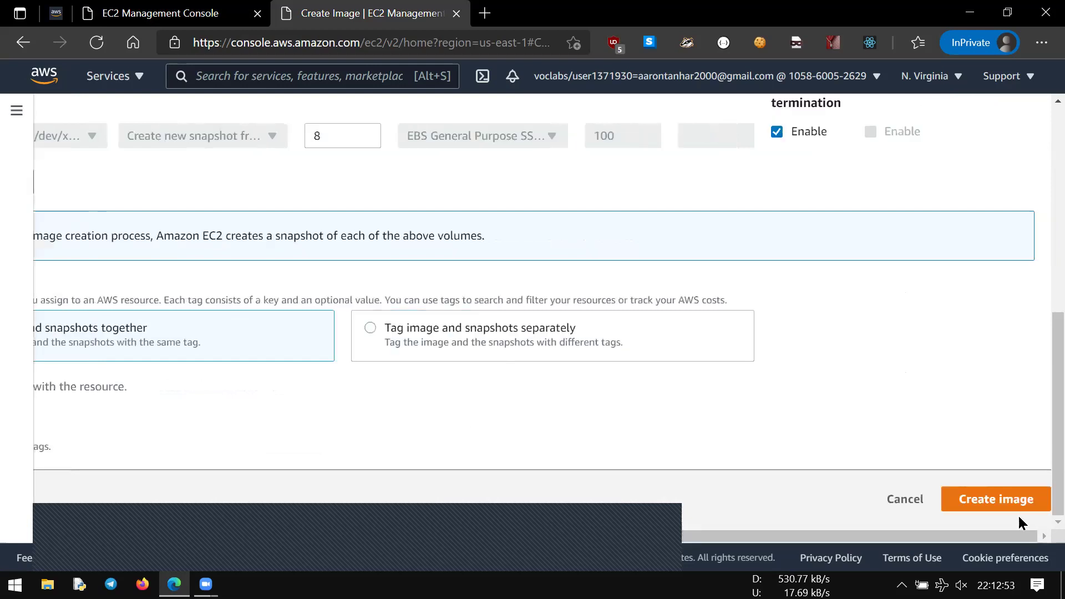
{"action": "left_click", "coordinate": [1014, 500]}
{"action": "left_click", "coordinate": [57, 12]}
{"action": "left_click", "coordinate": [464, 384]}
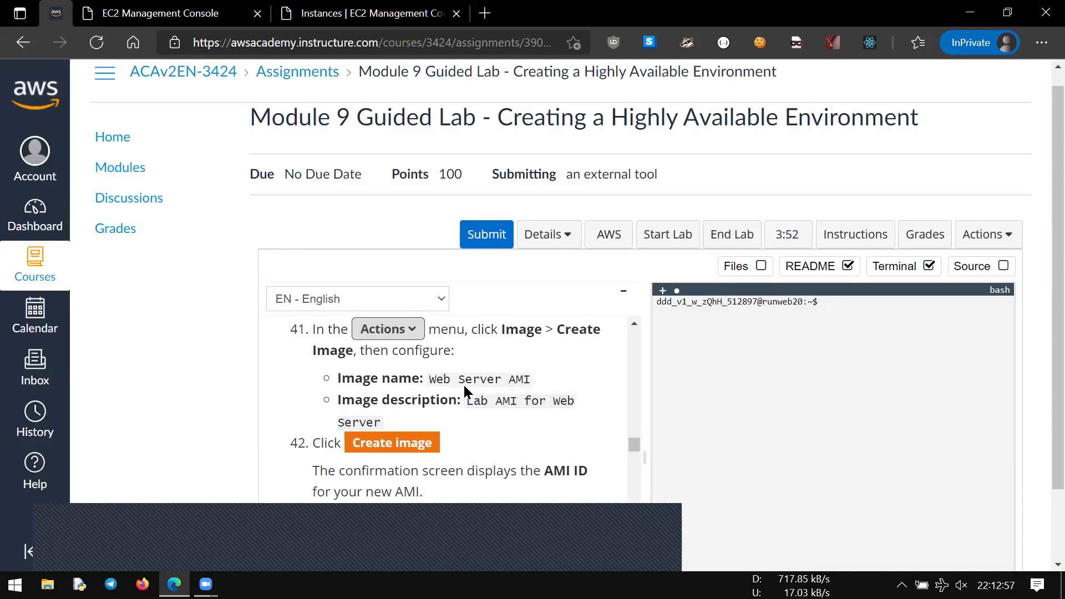
Read on in the lab guide to instruction 44 and open the EC2 console's Launch Configurations page.
{"action": "scroll", "coordinate": [464, 385], "scroll_direction": "down", "scroll_amount": 2}
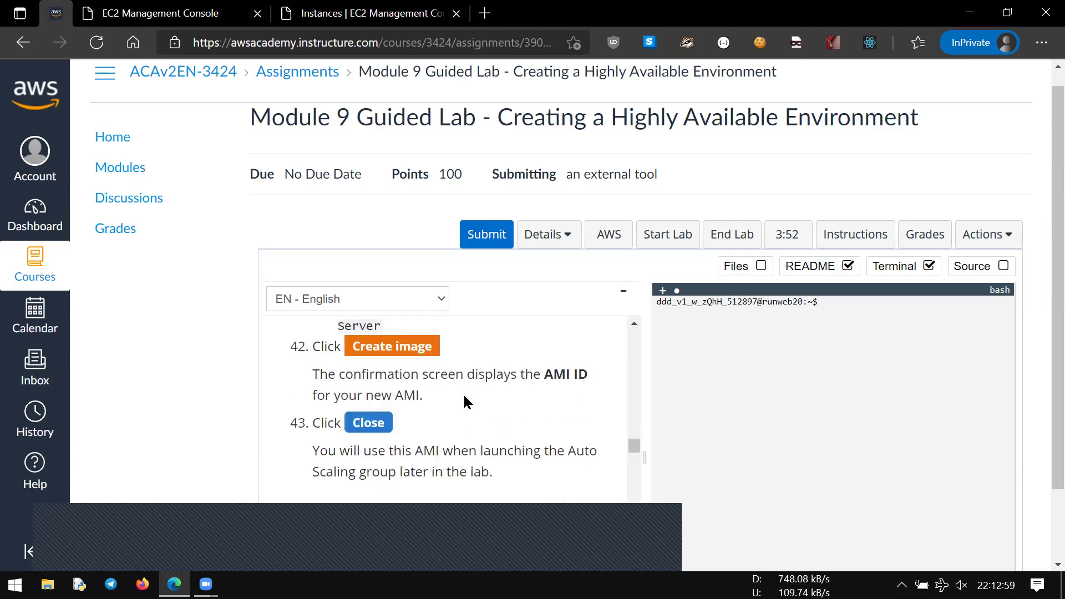
{"action": "scroll", "coordinate": [436, 372], "scroll_direction": "down", "scroll_amount": 2}
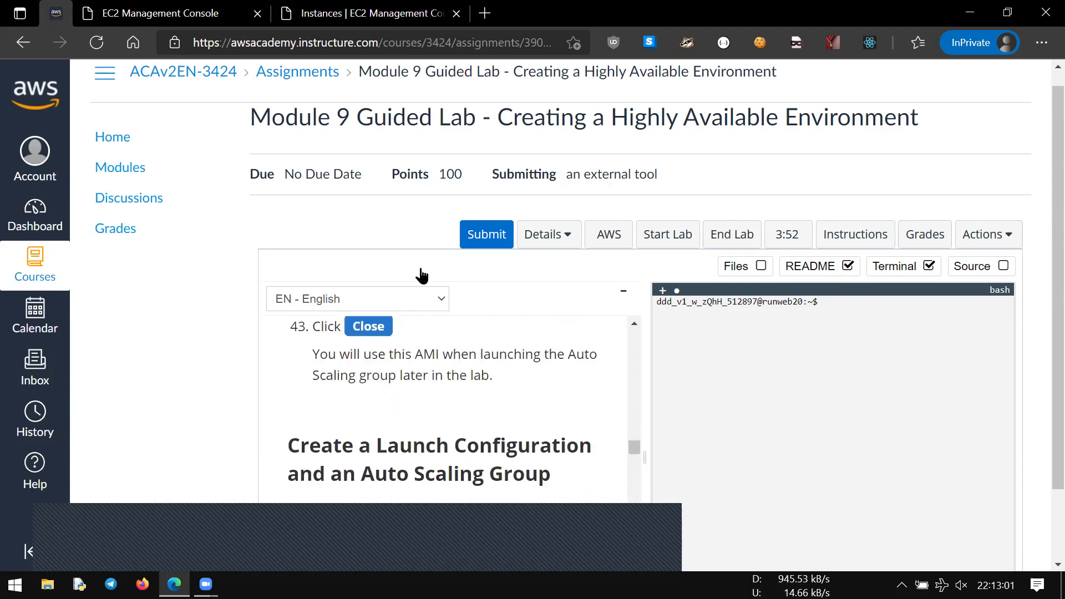
{"action": "left_click", "coordinate": [411, 6]}
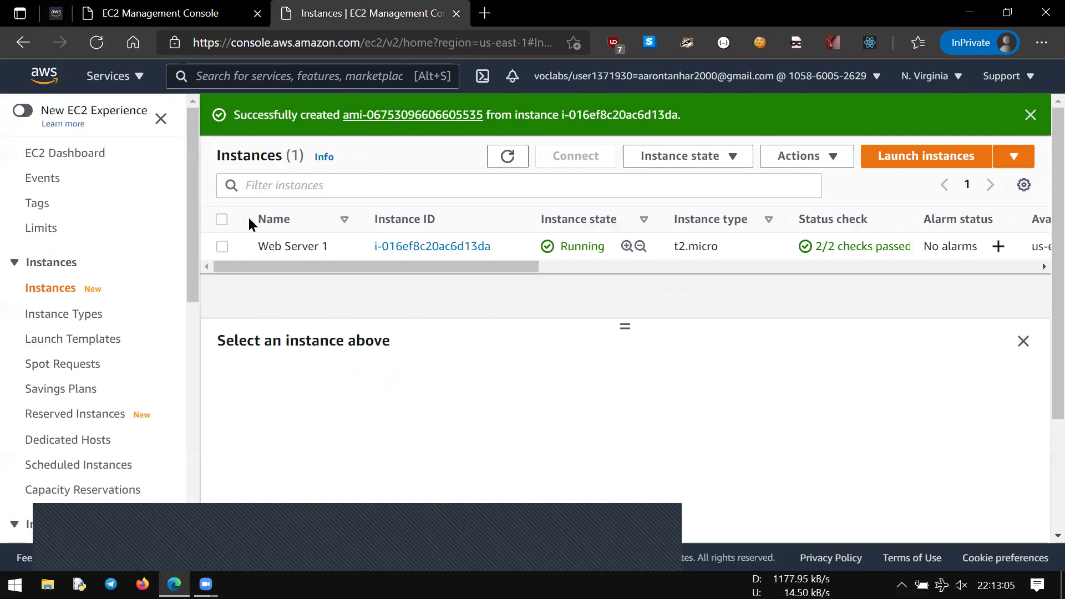
{"action": "left_click", "coordinate": [56, 12]}
{"action": "scroll", "coordinate": [384, 397], "scroll_direction": "down", "scroll_amount": 6}
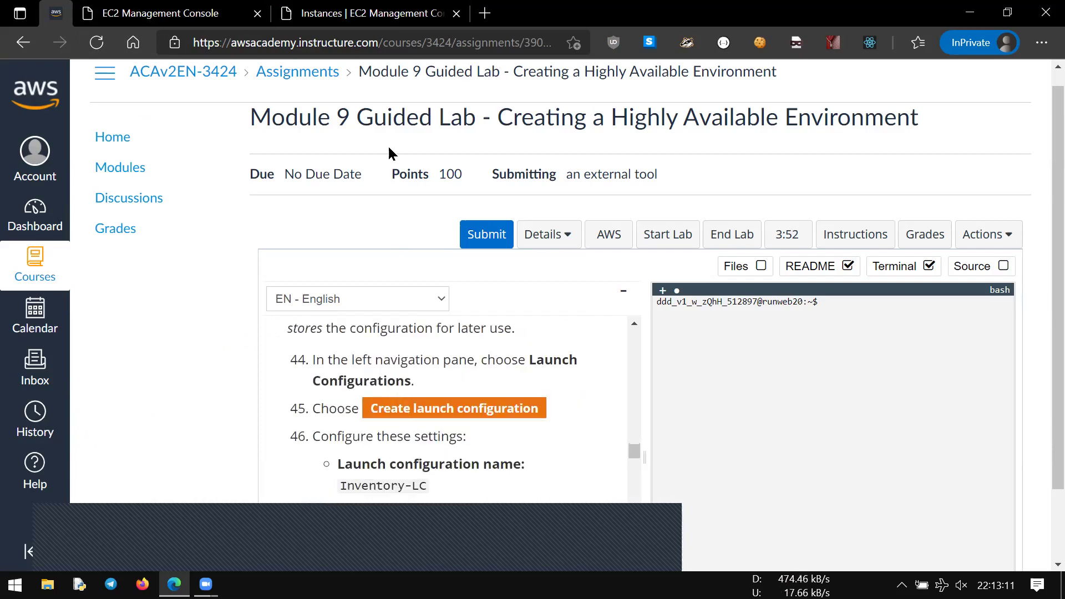
{"action": "left_click", "coordinate": [360, 13]}
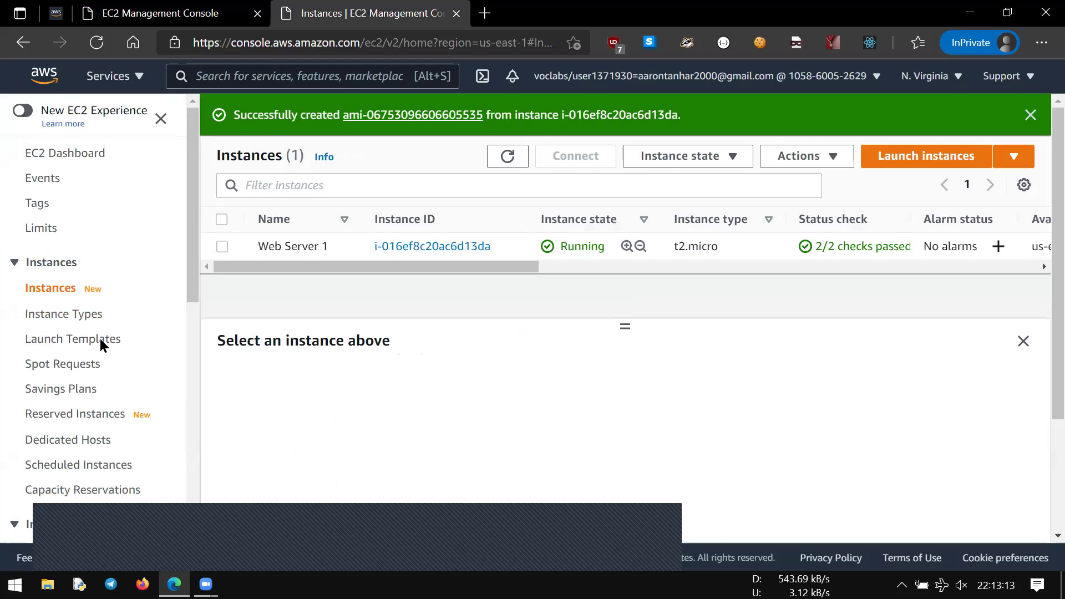
{"action": "scroll", "coordinate": [106, 347], "scroll_direction": "down", "scroll_amount": 6}
{"action": "scroll", "coordinate": [125, 389], "scroll_direction": "down", "scroll_amount": 2}
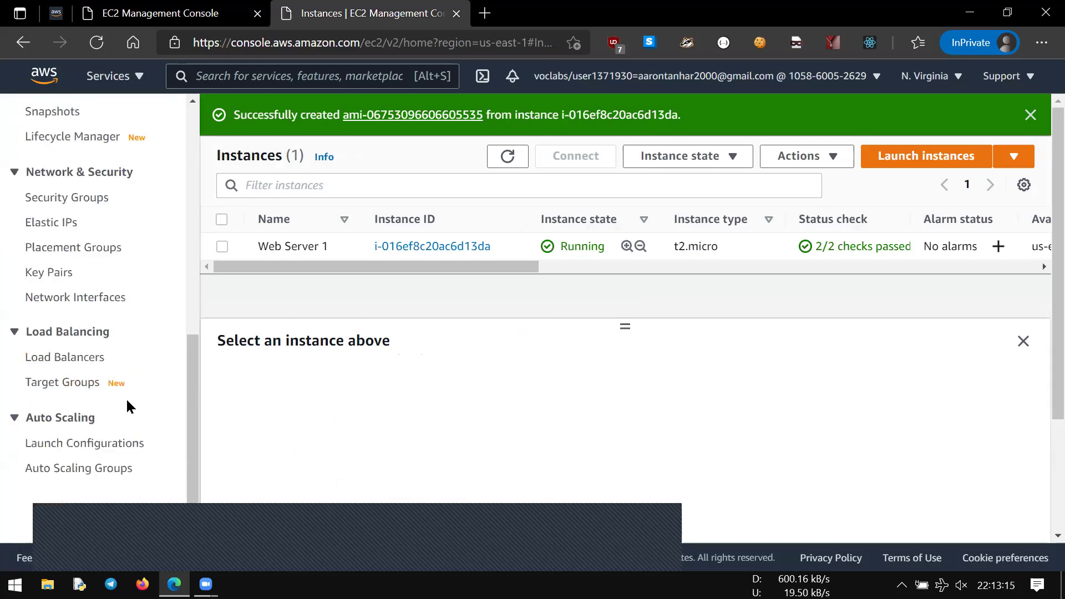
{"action": "left_click", "coordinate": [108, 442]}
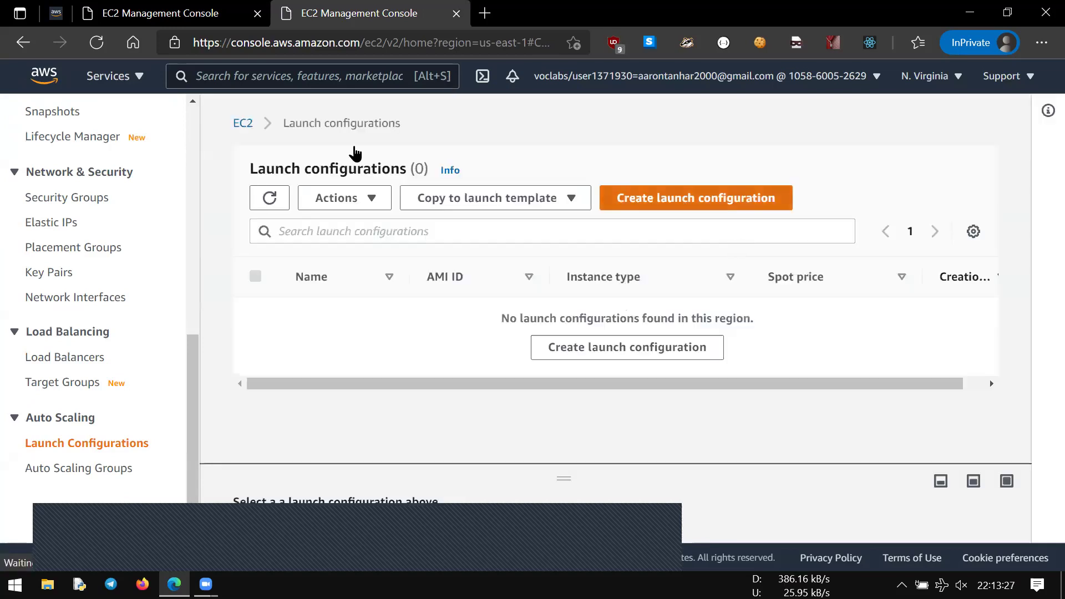
Start a new launch configuration and name it Inventory-LC, copying the name from instruction 46 of the lab guide.
{"action": "key", "text": "ctrl+1"}
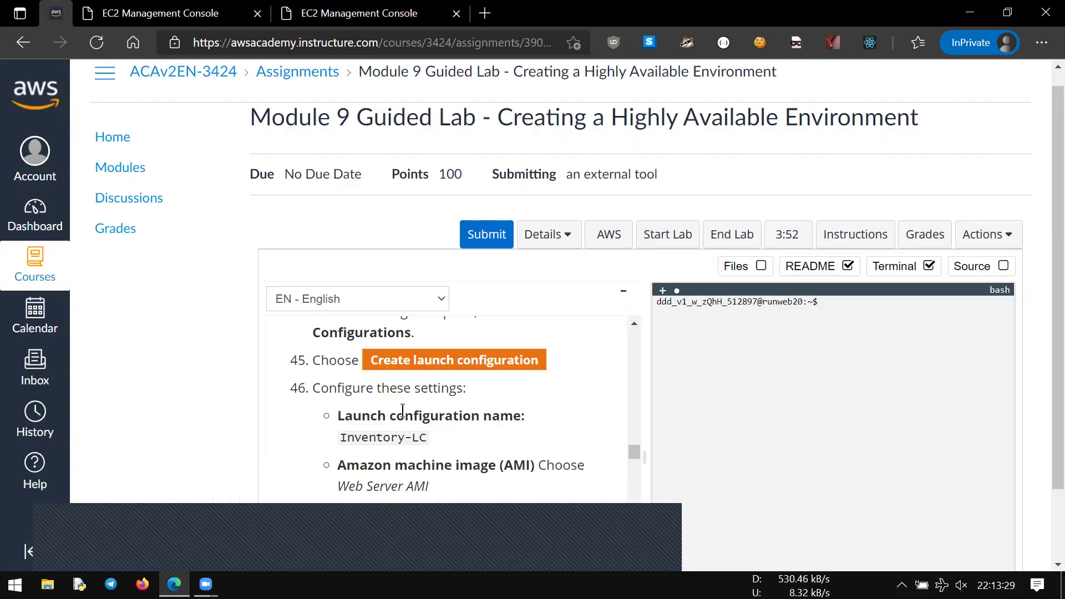
{"action": "scroll", "coordinate": [310, 391], "scroll_direction": "down", "scroll_amount": 1}
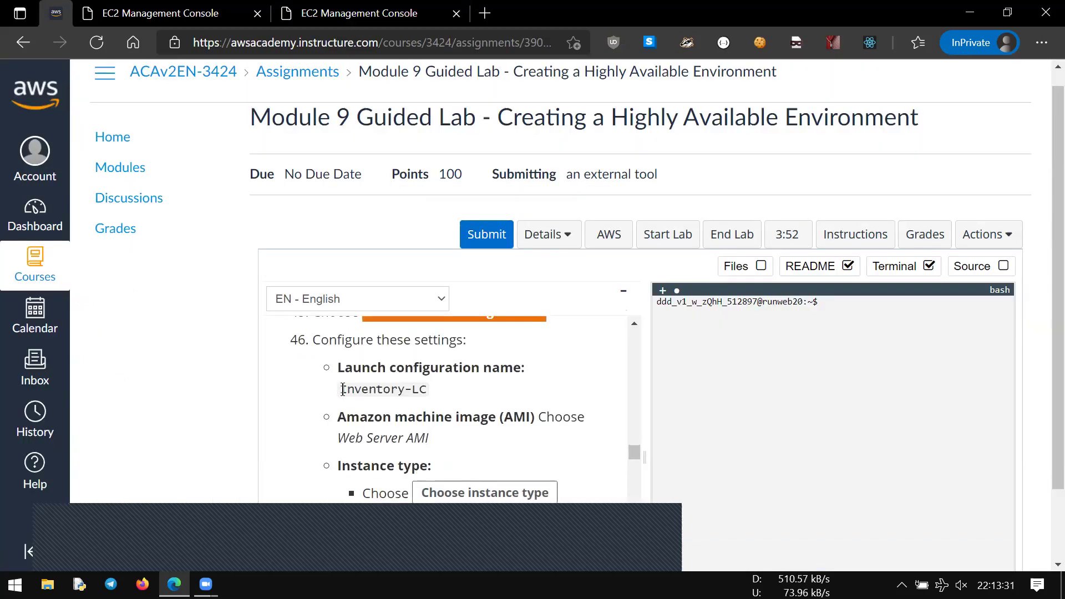
{"action": "triple_click", "coordinate": [364, 390]}
{"action": "key", "text": "ctrl+c"}
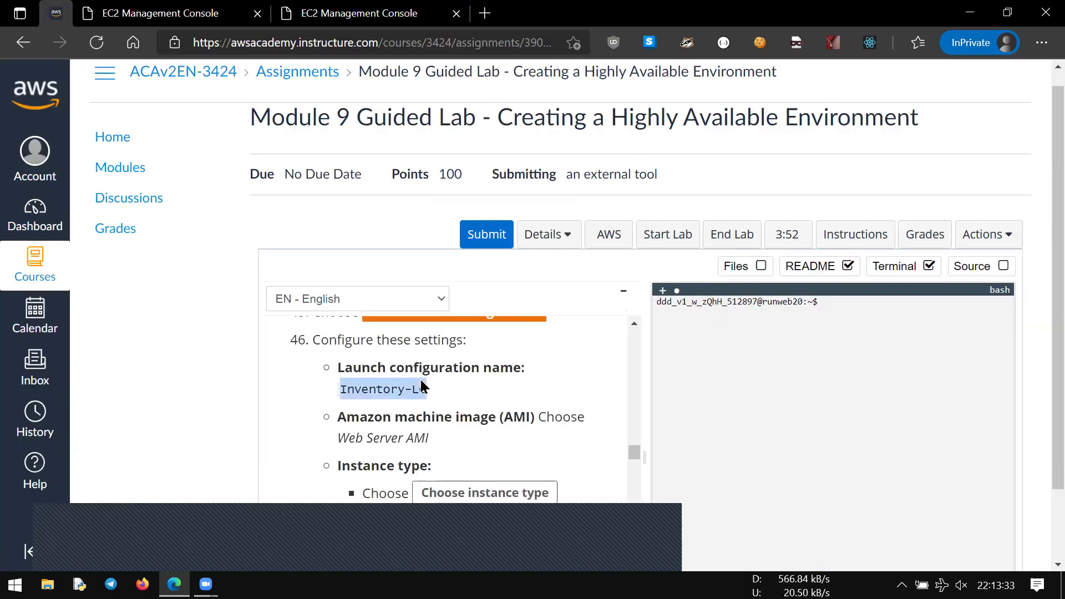
{"action": "left_click", "coordinate": [353, 6]}
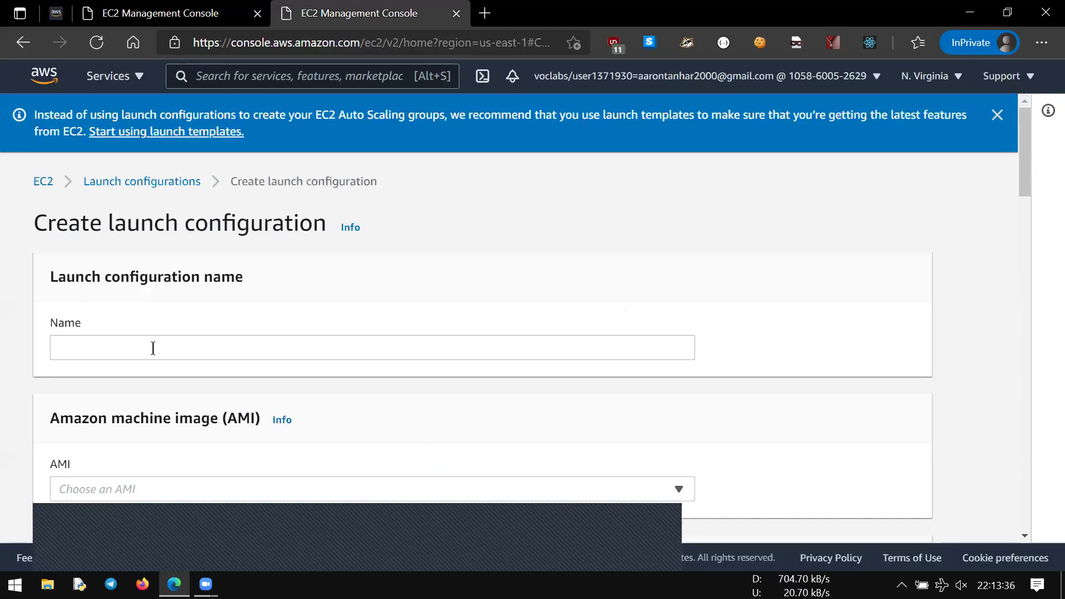
{"action": "left_click", "coordinate": [153, 348]}
{"action": "key", "text": "ctrl+v"}
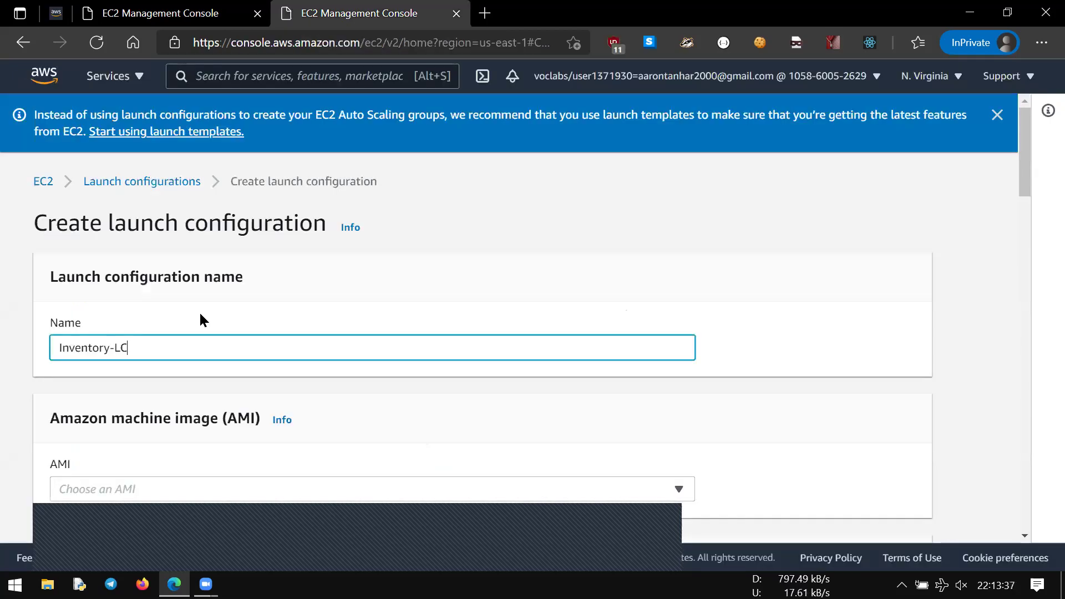
Choose Web Server AMI from My AMIs as the launch configuration's machine image.
{"action": "scroll", "coordinate": [139, 307], "scroll_direction": "down", "scroll_amount": 3}
{"action": "left_click", "coordinate": [138, 288]}
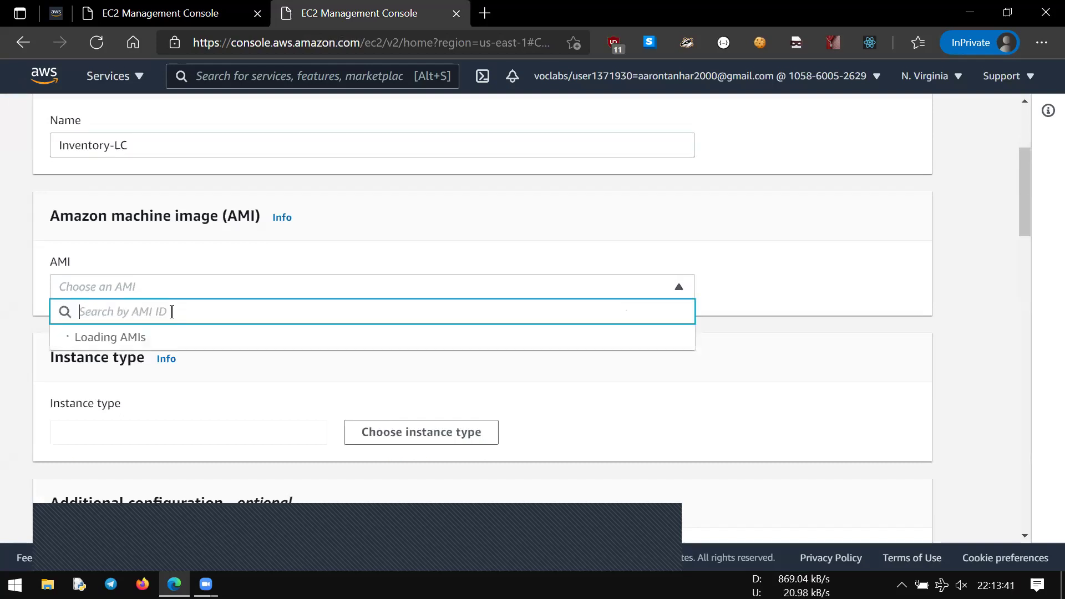
{"action": "type", "text": "we"}
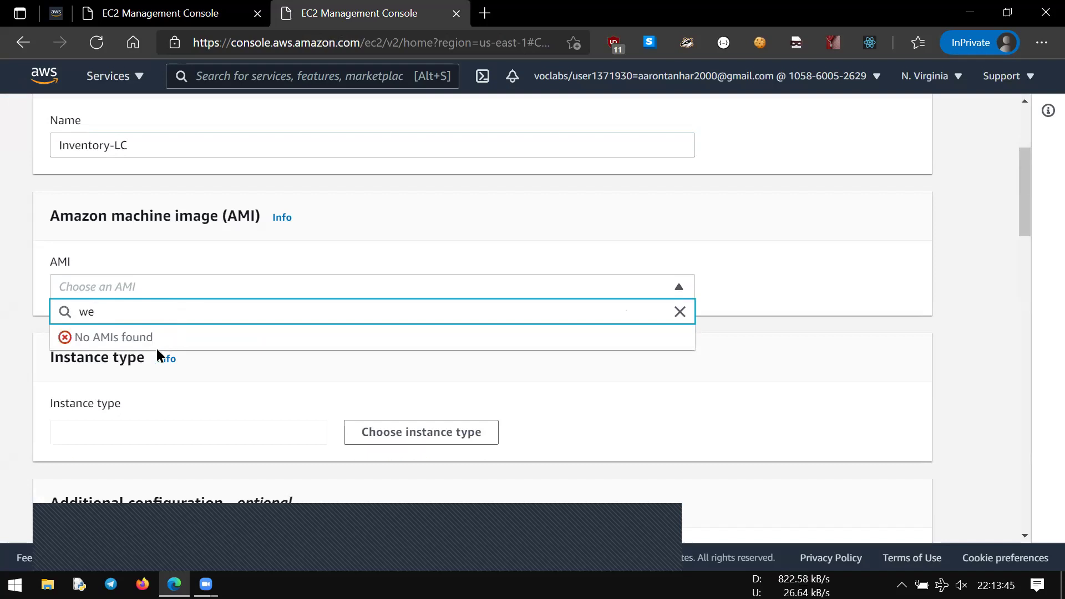
{"action": "type", "text": "b"}
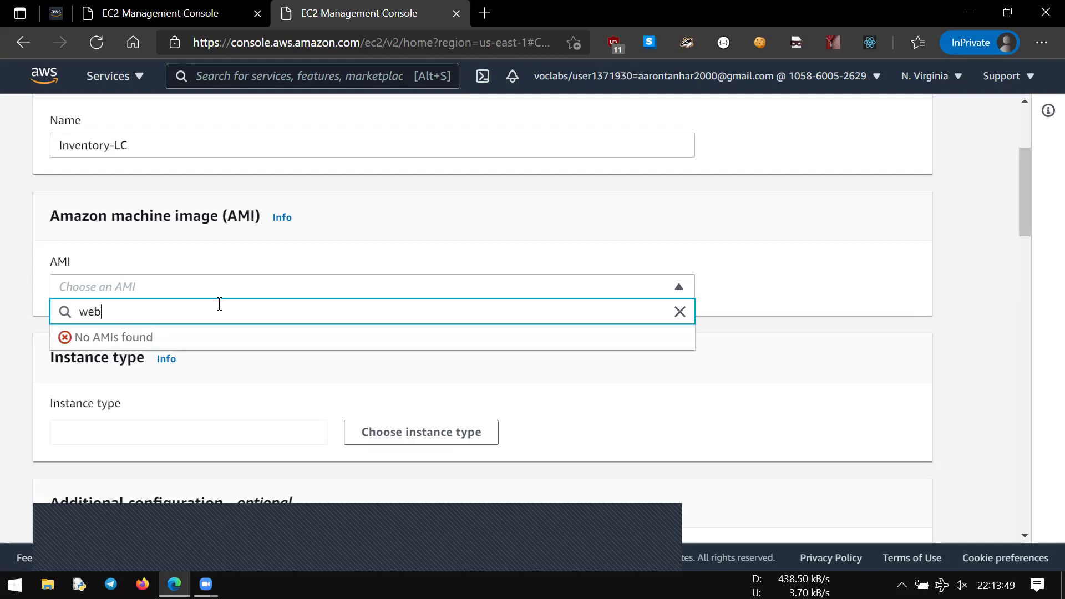
{"action": "key", "text": "BackSpace"}
{"action": "key", "text": "BackSpace"}
{"action": "key", "text": "BackSpace"}
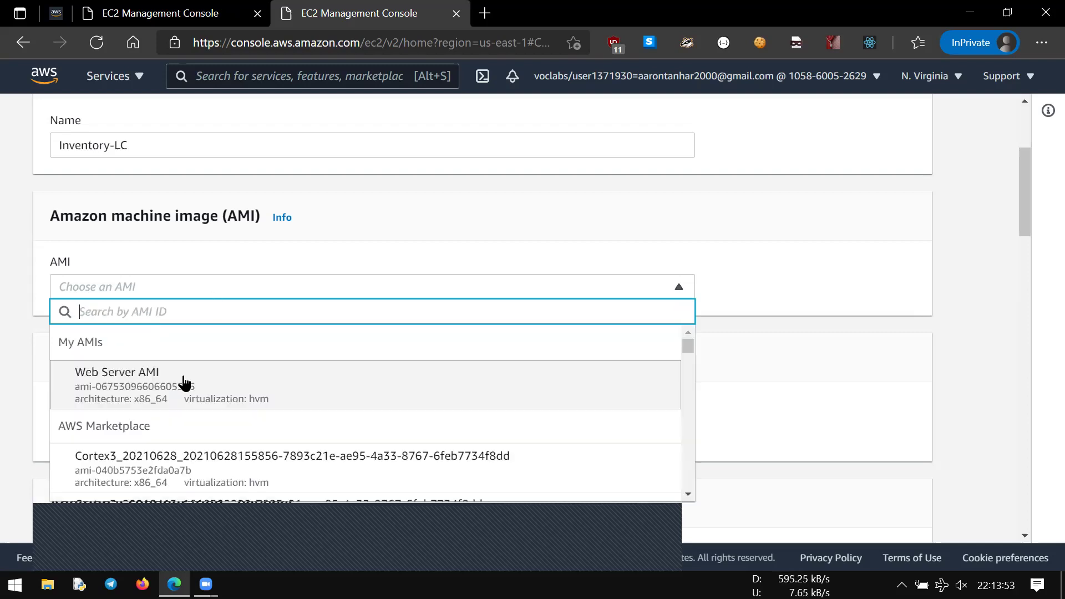
{"action": "scroll", "coordinate": [185, 379], "scroll_direction": "down", "scroll_amount": 1}
{"action": "scroll", "coordinate": [222, 388], "scroll_direction": "up", "scroll_amount": 1}
{"action": "left_click", "coordinate": [240, 397]}
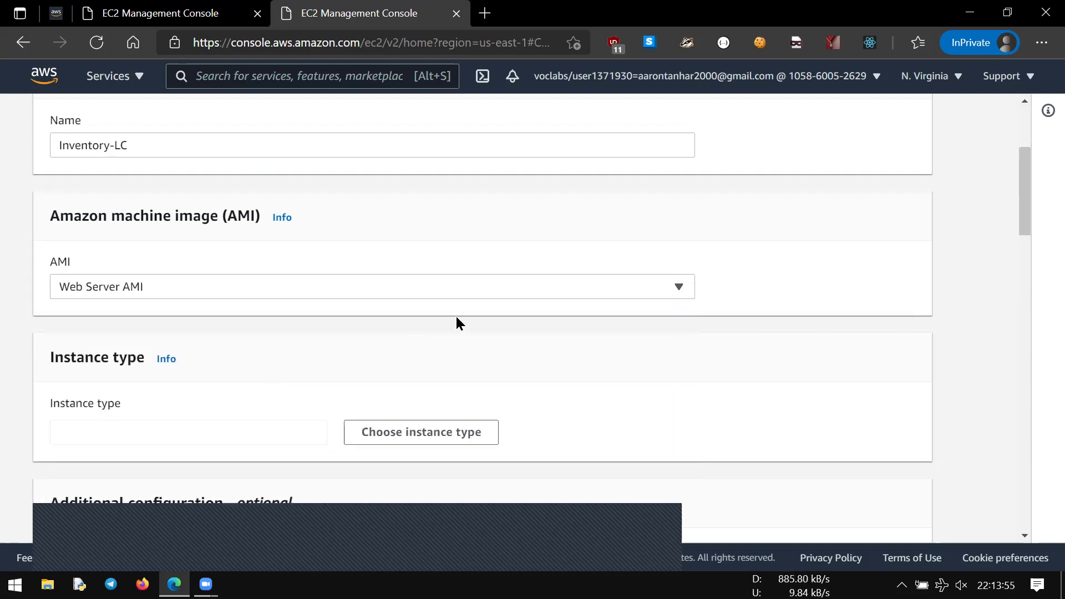
Check the instance type setting in the lab guide and select t3.micro as the launch configuration's instance type.
{"action": "left_click", "coordinate": [56, 12]}
{"action": "scroll", "coordinate": [486, 385], "scroll_direction": "down", "scroll_amount": 2}
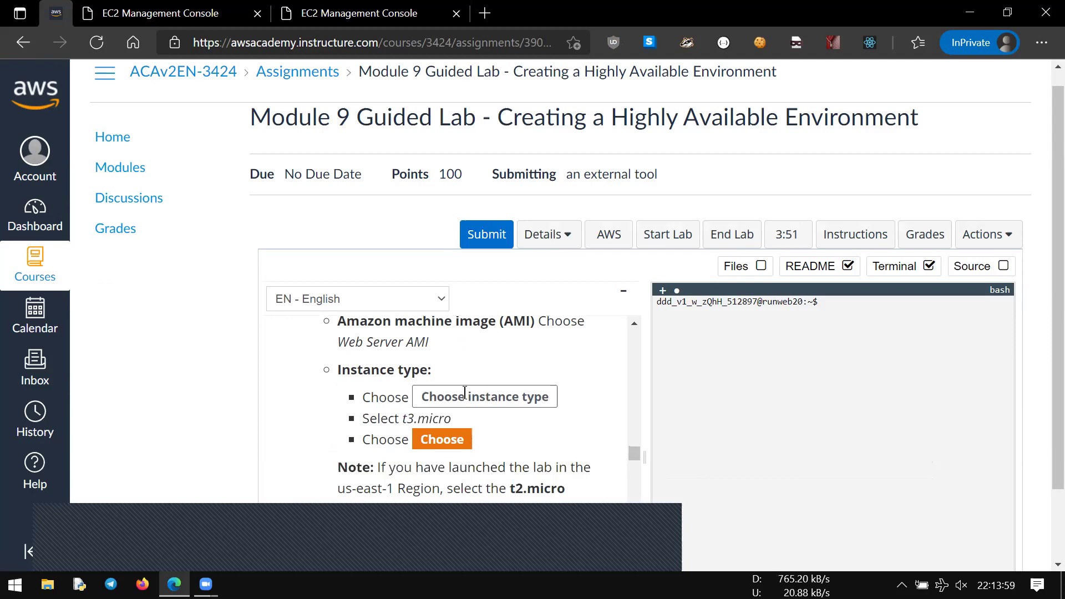
{"action": "left_click", "coordinate": [360, 13]}
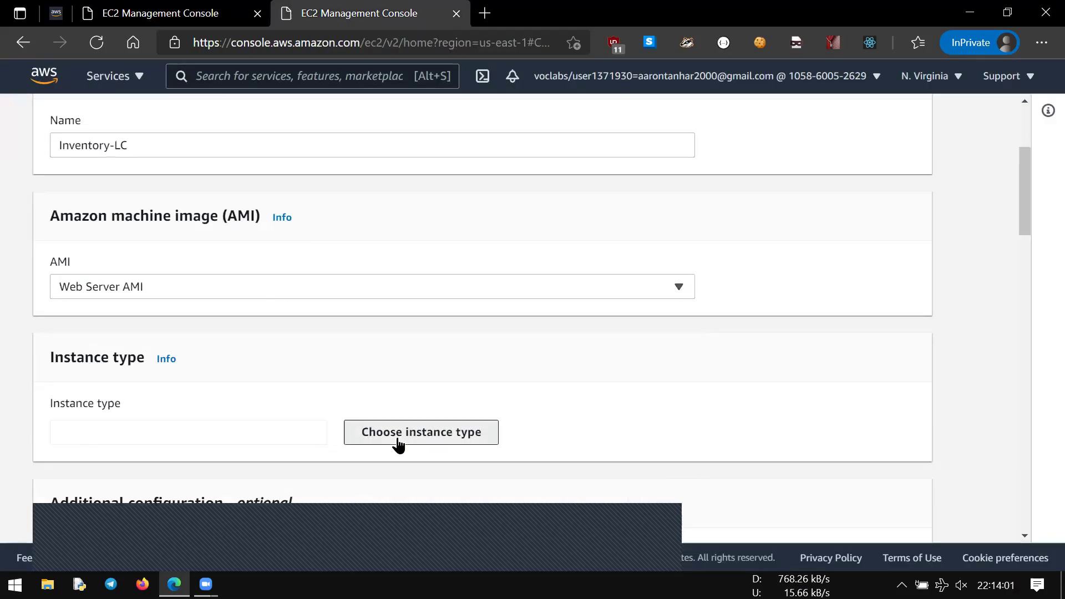
{"action": "scroll", "coordinate": [382, 358], "scroll_direction": "down", "scroll_amount": 3}
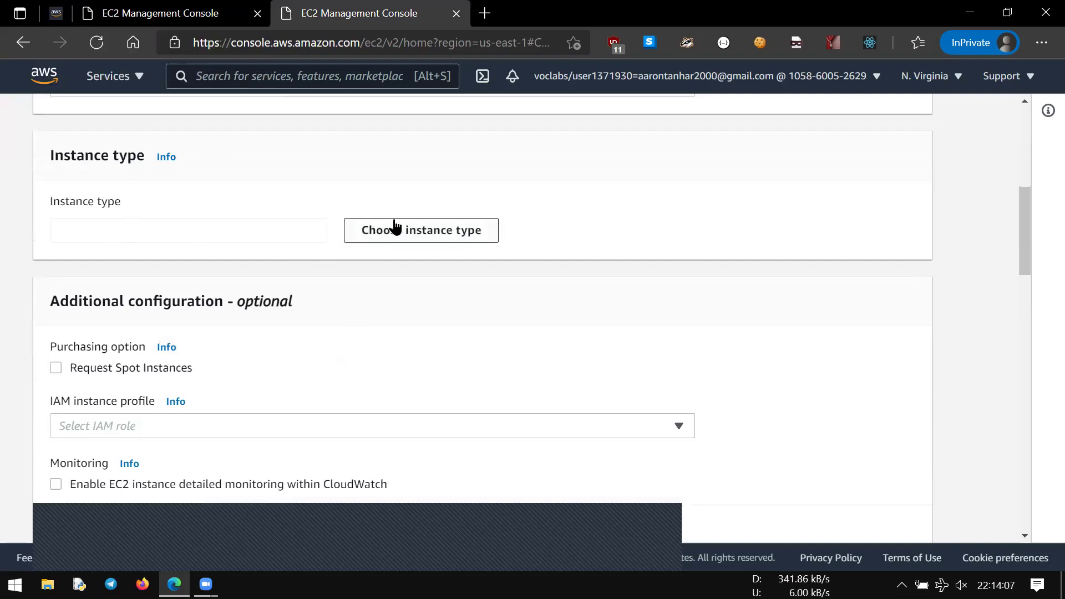
{"action": "left_click", "coordinate": [56, 14]}
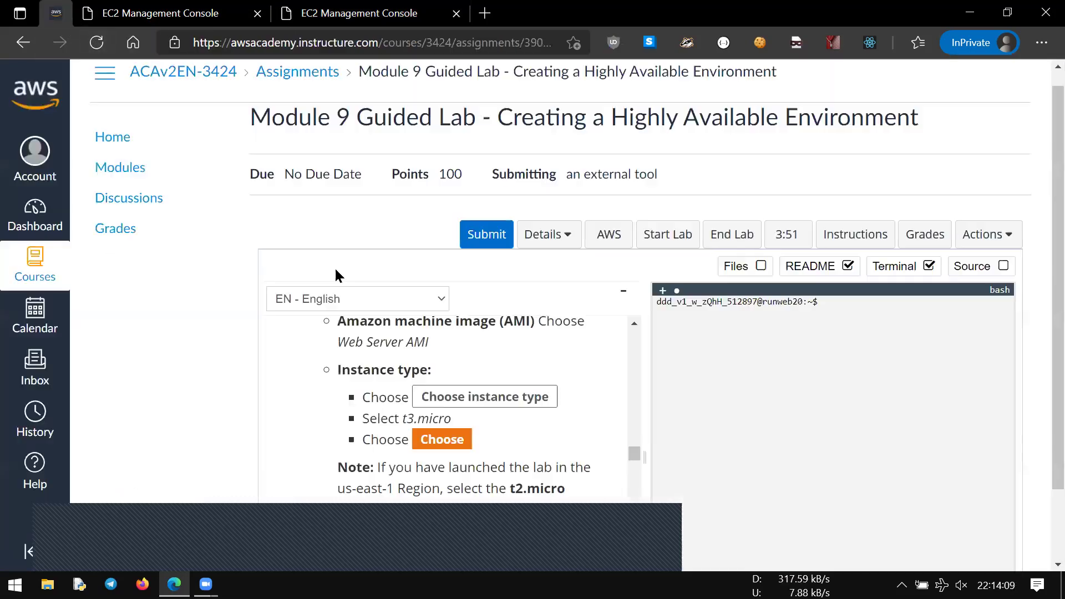
{"action": "left_click", "coordinate": [388, 13]}
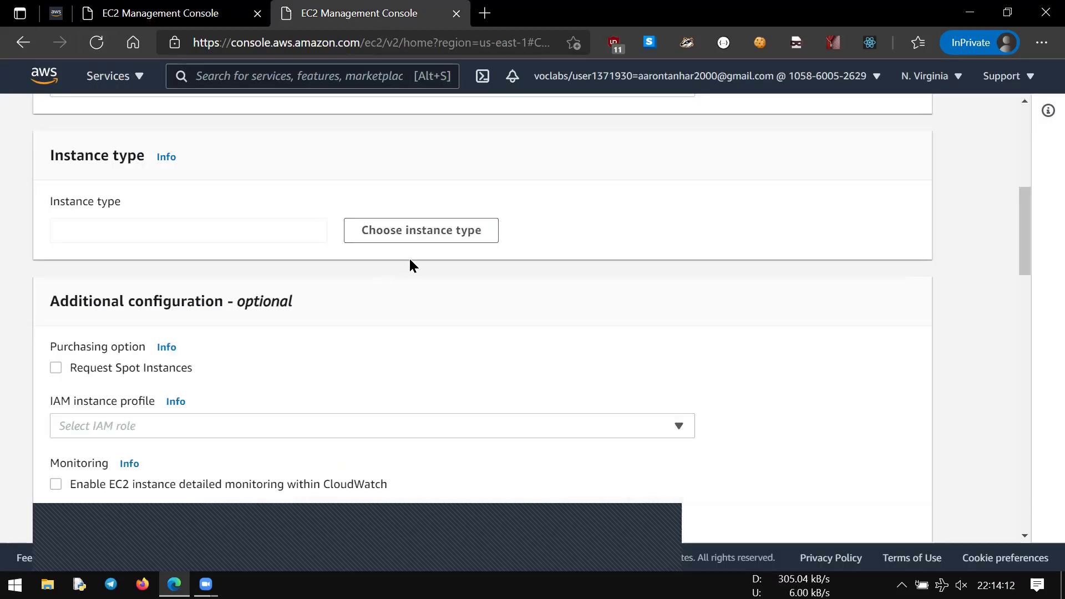
{"action": "left_click", "coordinate": [358, 241]}
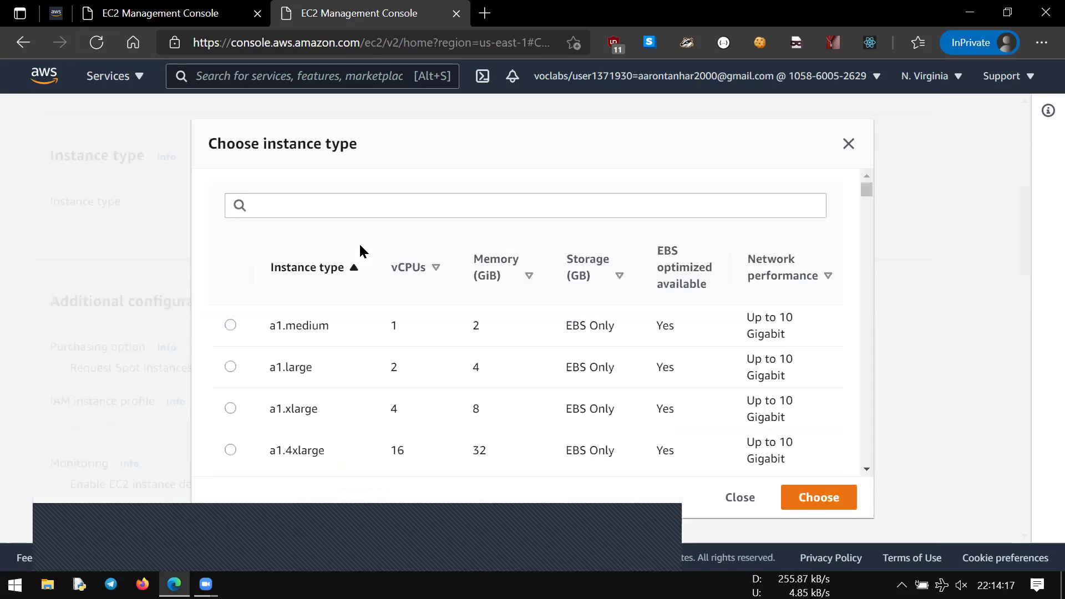
{"action": "left_click", "coordinate": [289, 206]}
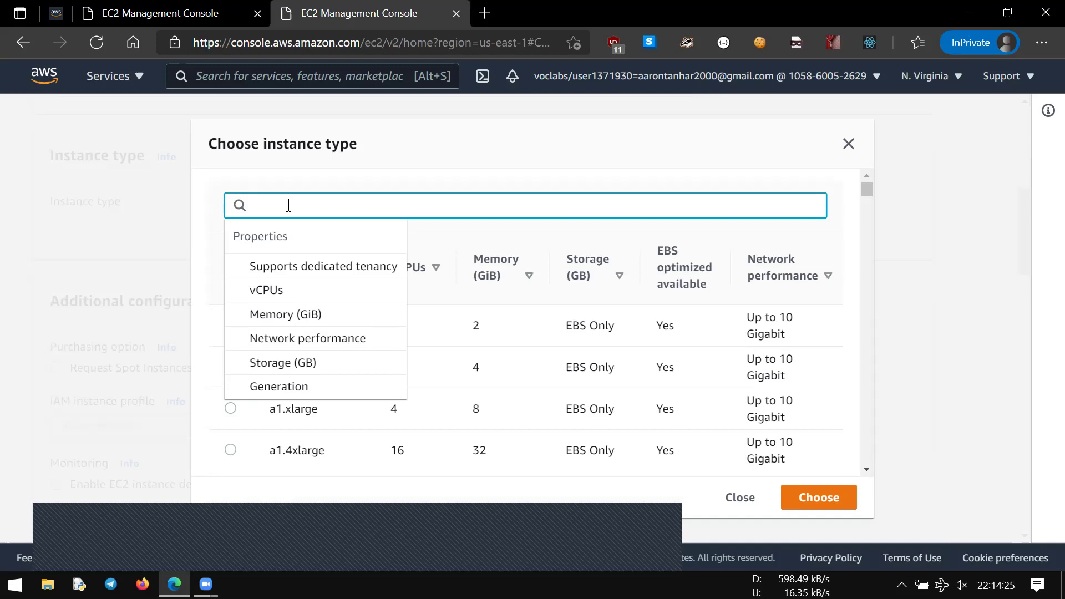
{"action": "type", "text": "t3.mi"}
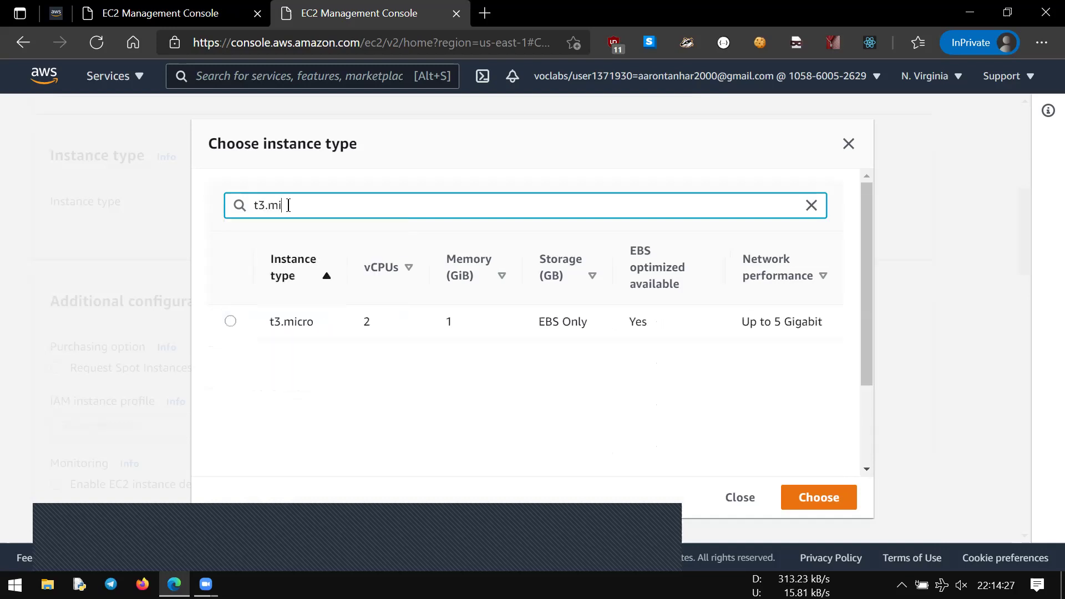
{"action": "left_click", "coordinate": [280, 323]}
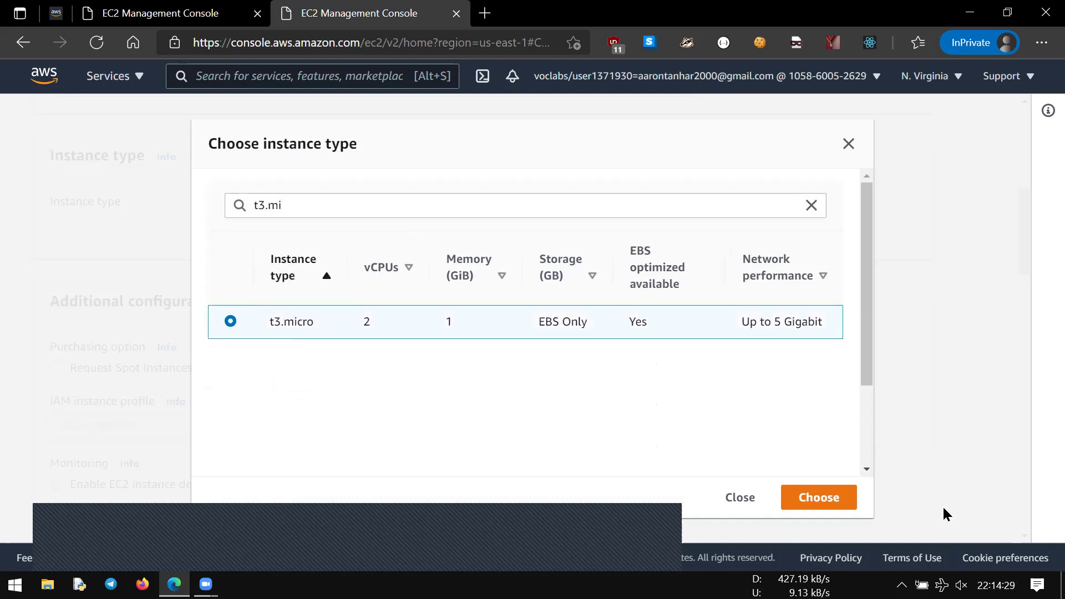
Read the lab guide's note on the us-east-1 Region and set the launch configuration's instance type to t2.micro.
{"action": "left_click", "coordinate": [55, 13]}
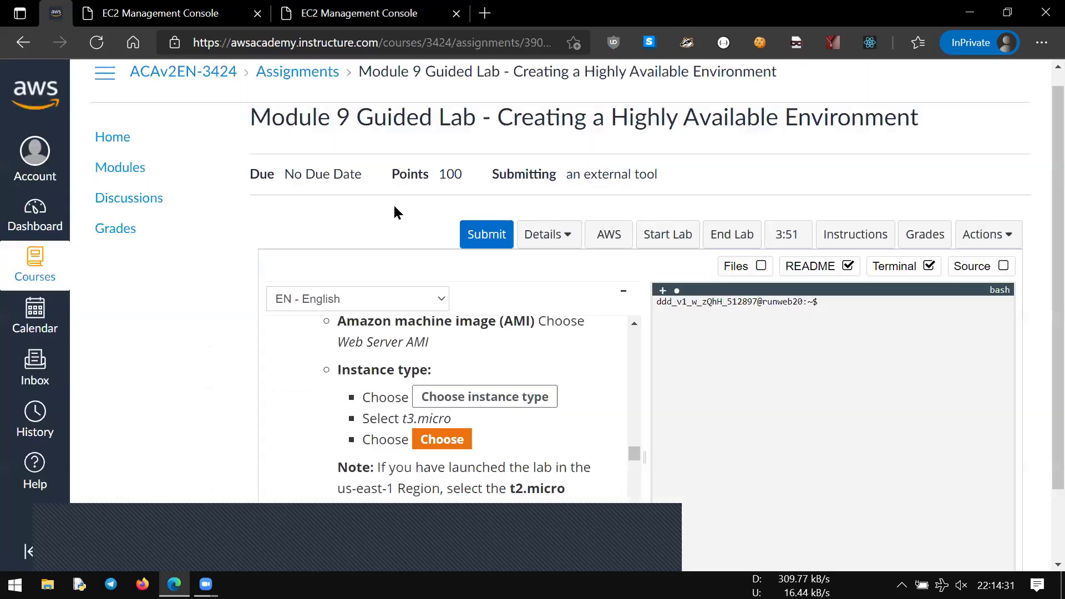
{"action": "scroll", "coordinate": [416, 371], "scroll_direction": "down", "scroll_amount": 2}
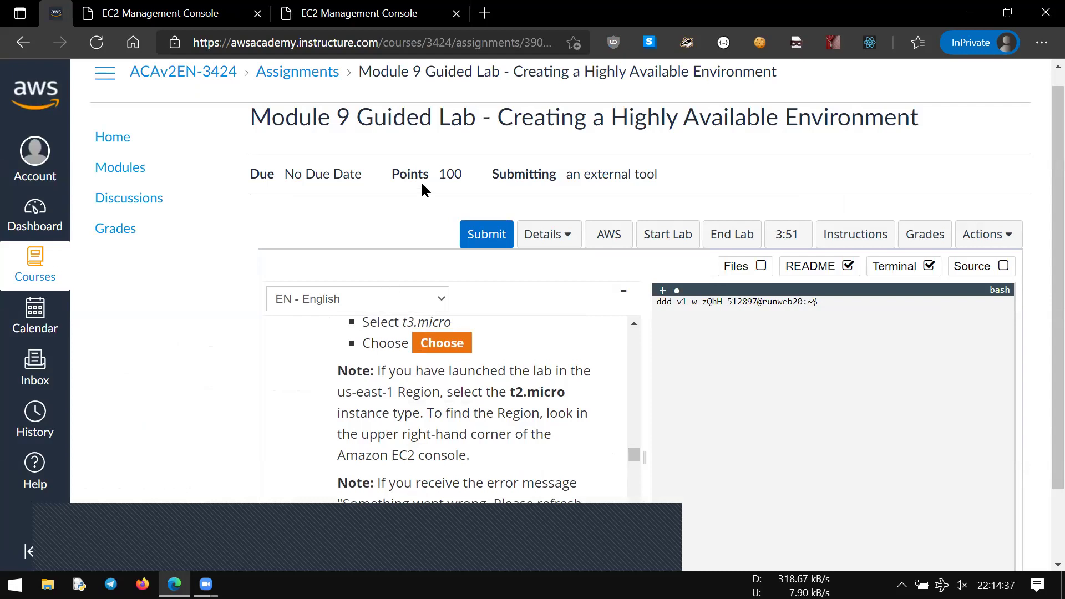
{"action": "left_click", "coordinate": [378, 13]}
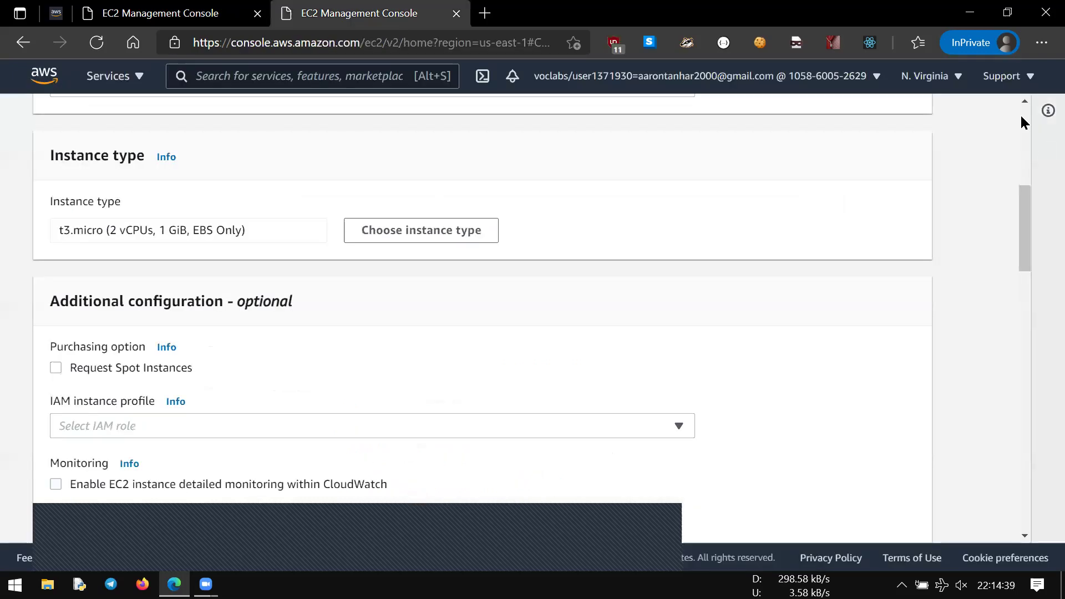
{"action": "left_click", "coordinate": [948, 78]}
{"action": "left_click", "coordinate": [56, 13]}
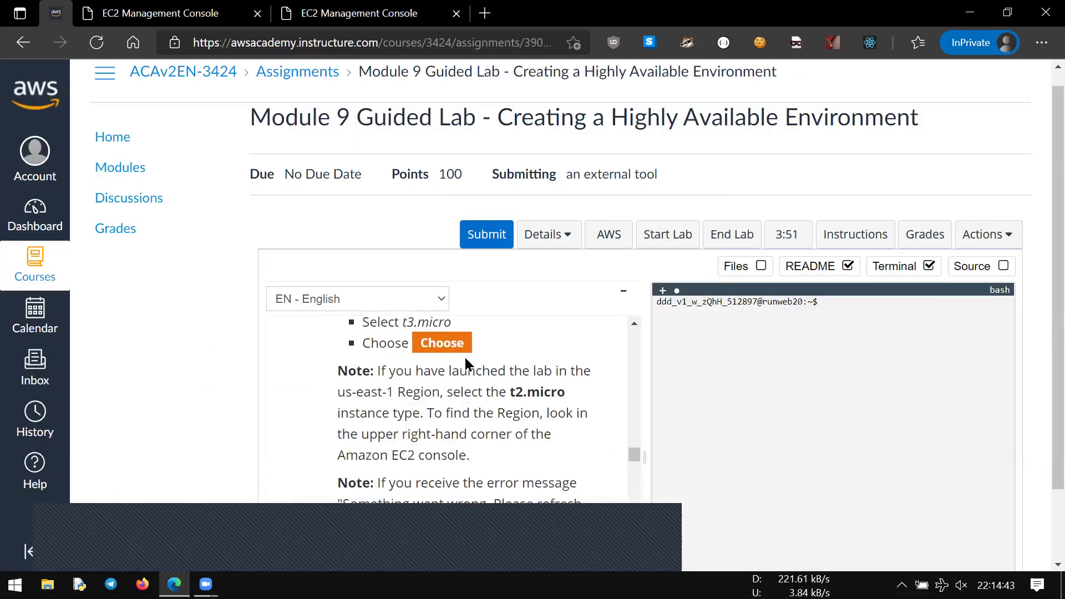
{"action": "key", "text": "ctrl+shift+Tab"}
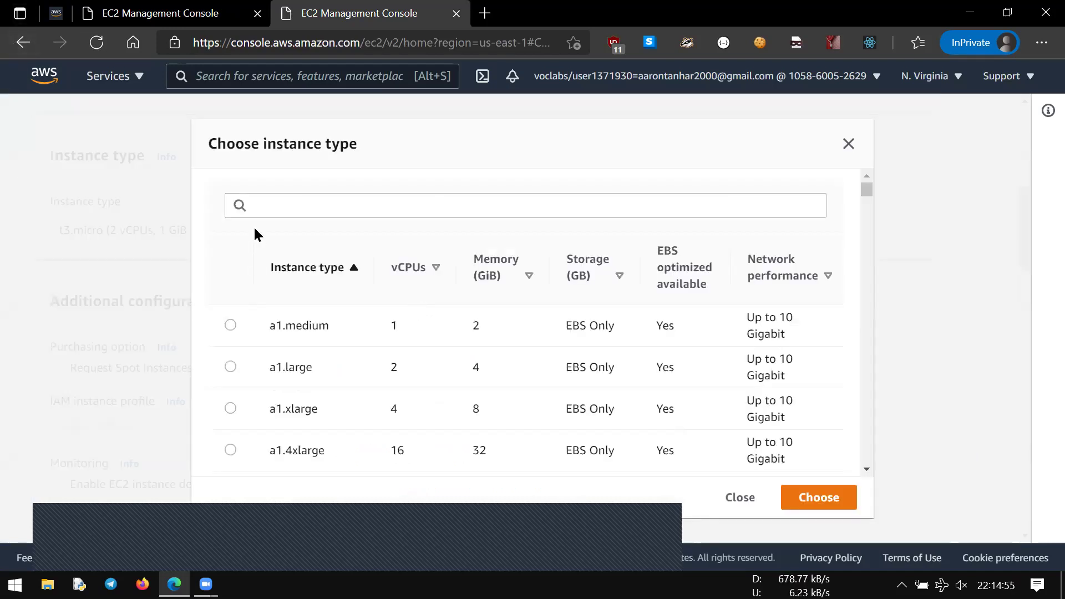
{"action": "left_click", "coordinate": [261, 206]}
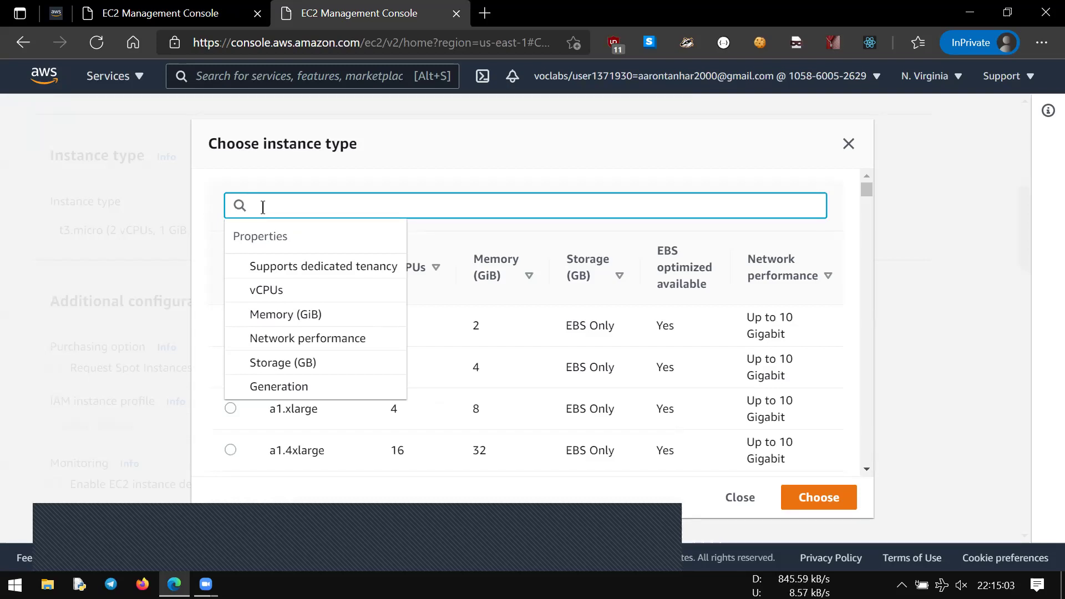
{"action": "type", "text": "t2.mc"}
{"action": "key", "text": "BackSpace"}
{"action": "type", "text": "icro"}
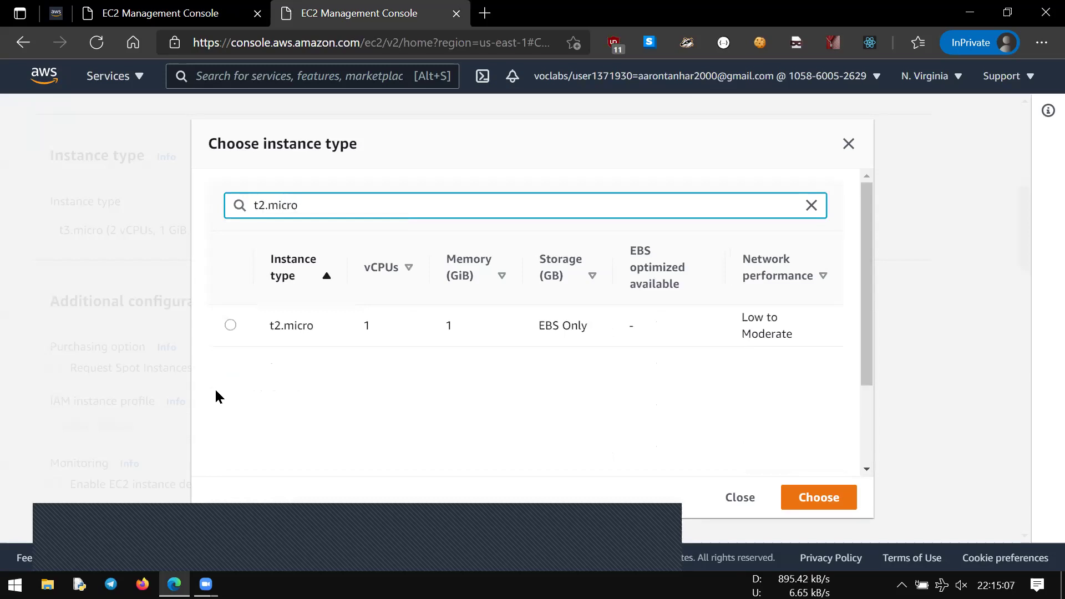
{"action": "left_click", "coordinate": [231, 325]}
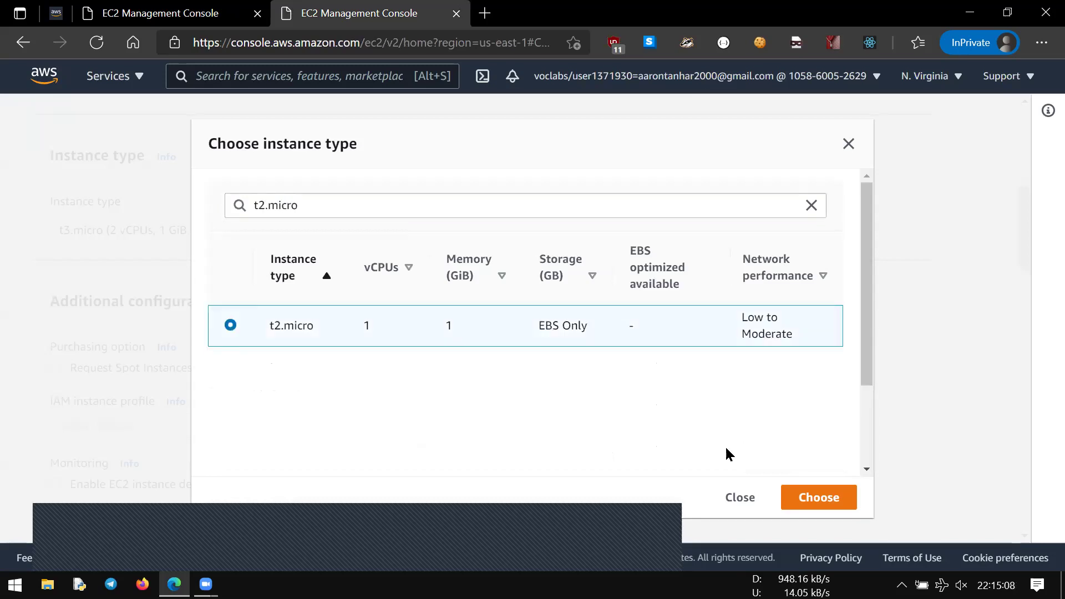
{"action": "left_click", "coordinate": [728, 497]}
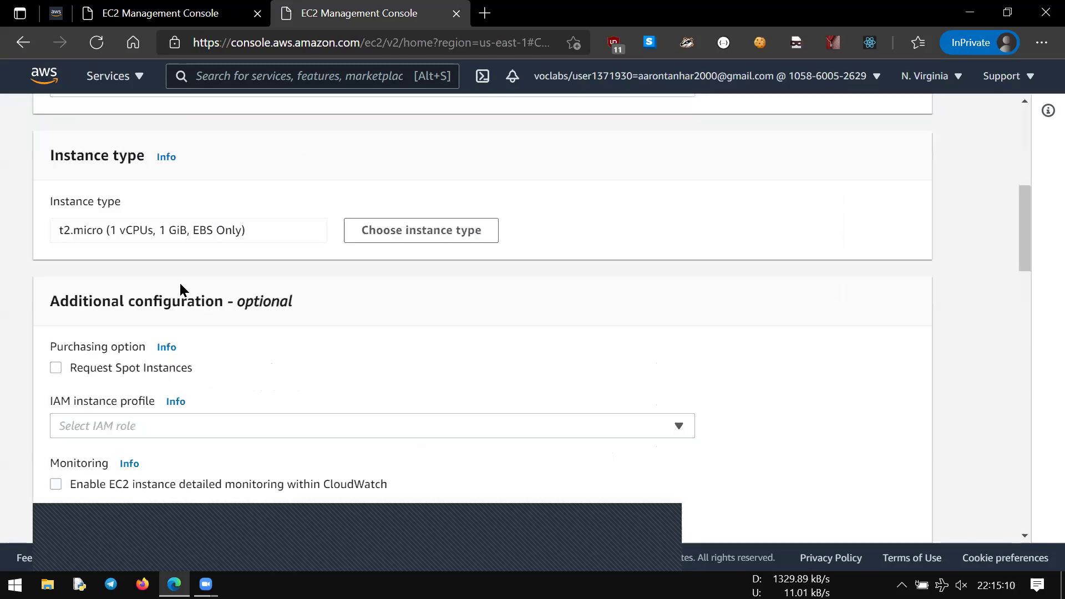
Check the additional configuration settings in the lab guide and set the IAM instance profile to Inventory-App-Role.
{"action": "left_click", "coordinate": [56, 13]}
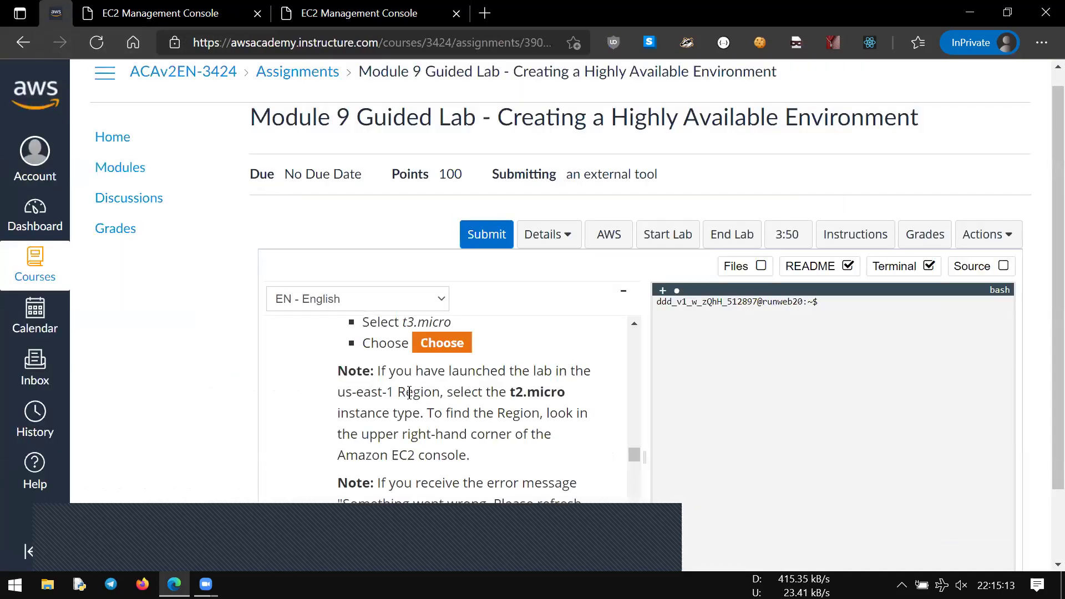
{"action": "scroll", "coordinate": [409, 393], "scroll_direction": "down", "scroll_amount": 2}
{"action": "scroll", "coordinate": [409, 393], "scroll_direction": "down", "scroll_amount": 2}
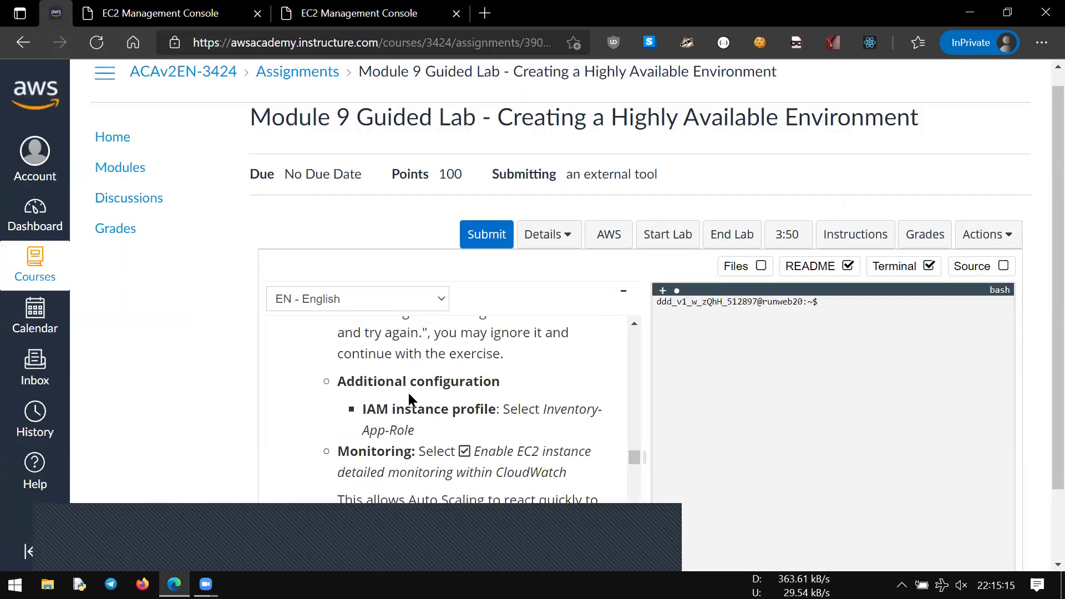
{"action": "scroll", "coordinate": [408, 393], "scroll_direction": "down", "scroll_amount": 1}
{"action": "left_click", "coordinate": [385, 13]}
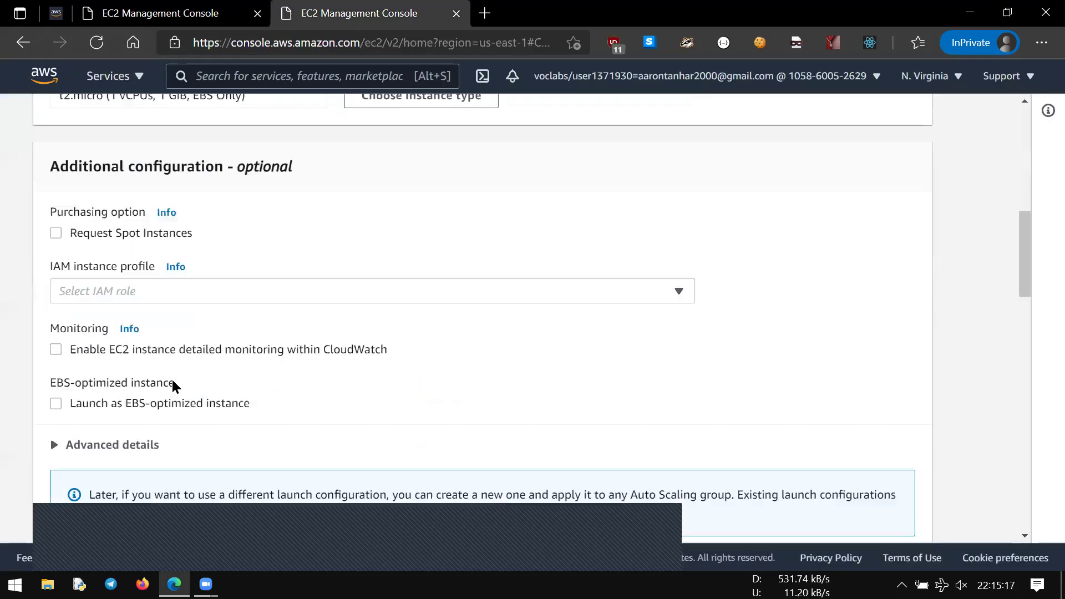
{"action": "left_click", "coordinate": [136, 300]}
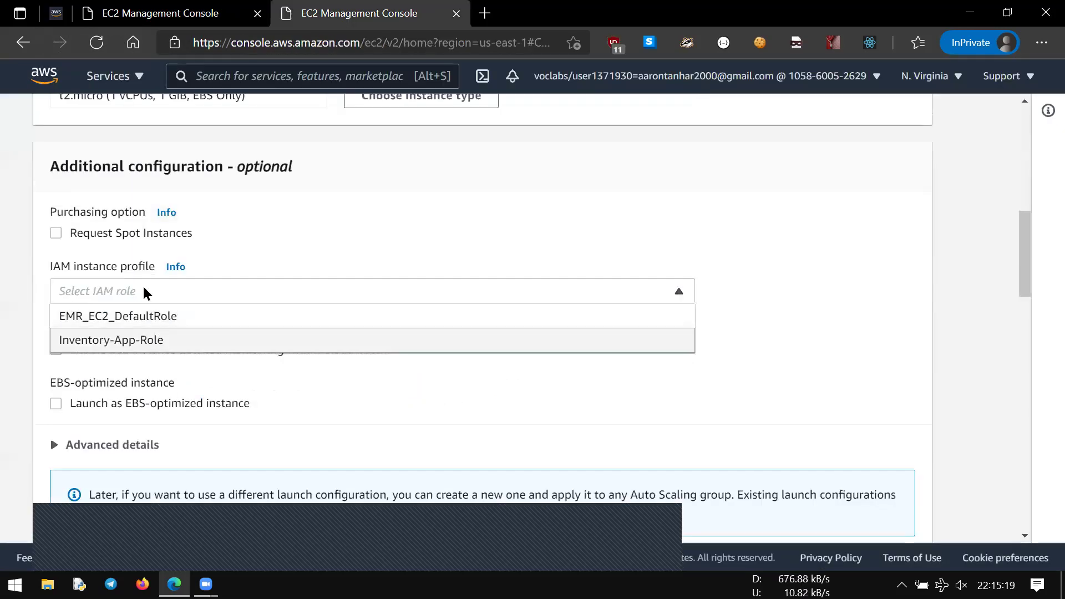
{"action": "left_click", "coordinate": [162, 336]}
Read the lab guide's Monitoring setting and enable EC2 instance detailed monitoring within CloudWatch for the launch configuration.
{"action": "left_click", "coordinate": [61, 10]}
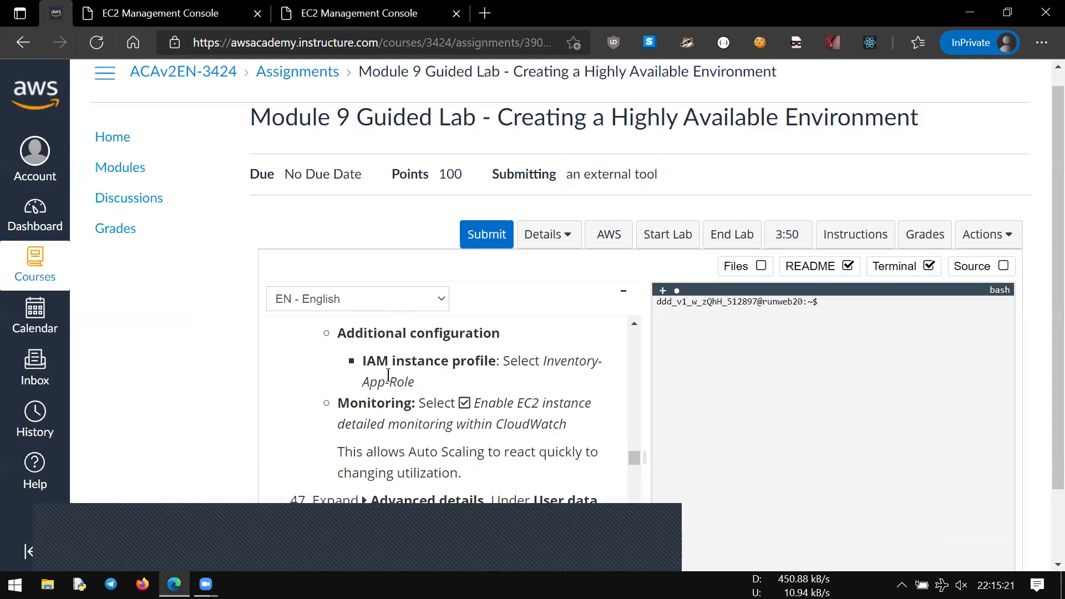
{"action": "scroll", "coordinate": [339, 306], "scroll_direction": "down", "scroll_amount": 1}
{"action": "key", "text": "ctrl+shift+Tab"}
{"action": "scroll", "coordinate": [155, 367], "scroll_direction": "down", "scroll_amount": 4}
{"action": "left_click", "coordinate": [55, 146]}
Select the whole user data script under instruction 47 of the lab guide, from #!/bin/bash to service httpd start, for copying.
{"action": "left_click", "coordinate": [55, 12]}
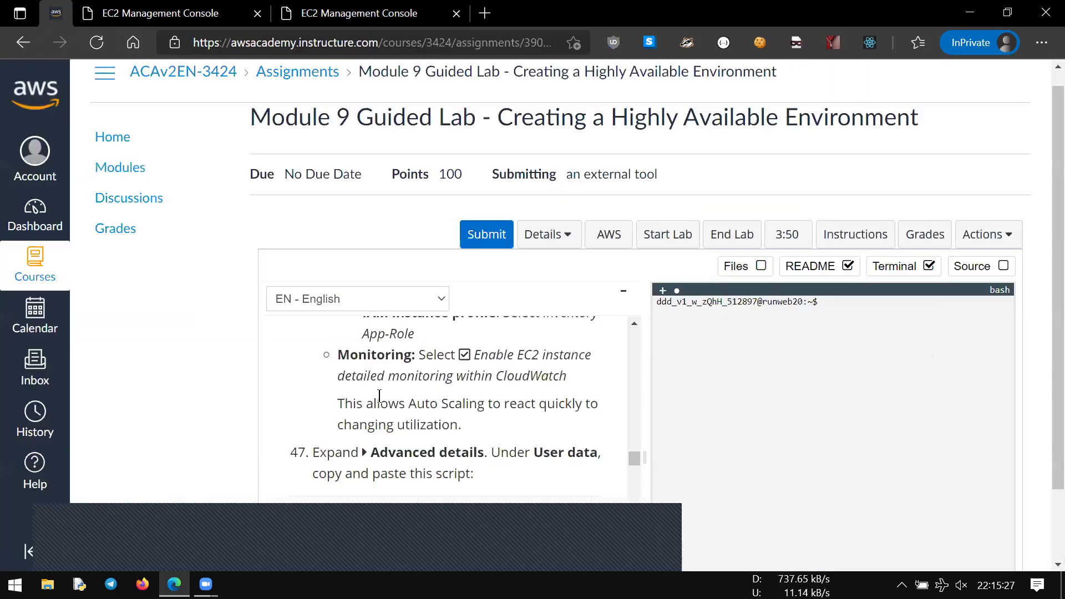
{"action": "scroll", "coordinate": [346, 414], "scroll_direction": "down", "scroll_amount": 1}
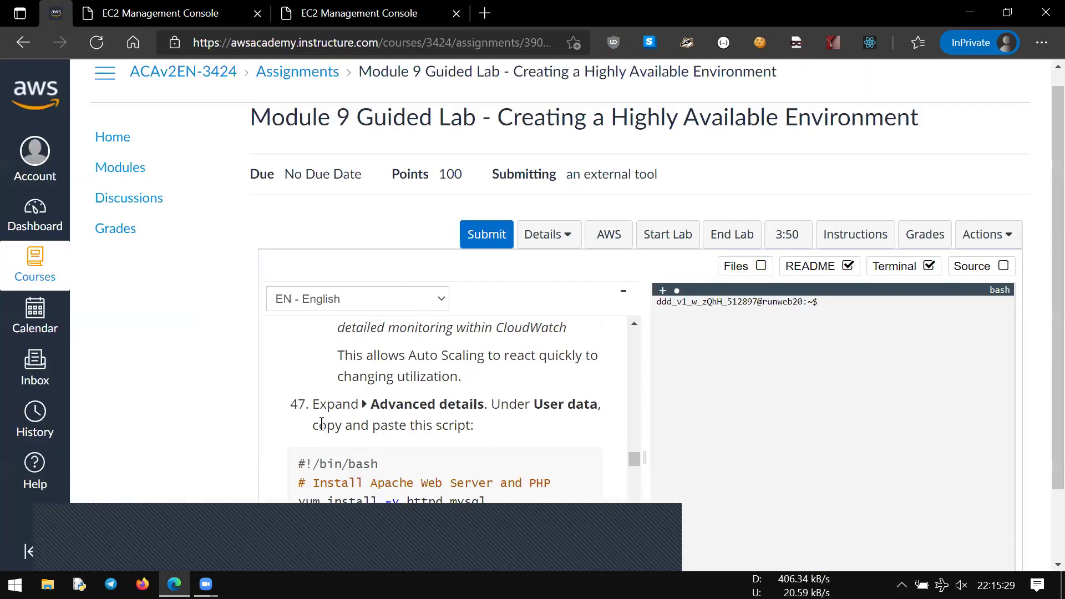
{"action": "scroll", "coordinate": [322, 424], "scroll_direction": "down", "scroll_amount": 1}
{"action": "left_click_drag", "start_coordinate": [297, 414], "coordinate": [354, 440]}
{"action": "left_click", "coordinate": [335, 433]}
{"action": "left_click_drag", "start_coordinate": [300, 416], "coordinate": [472, 446]}
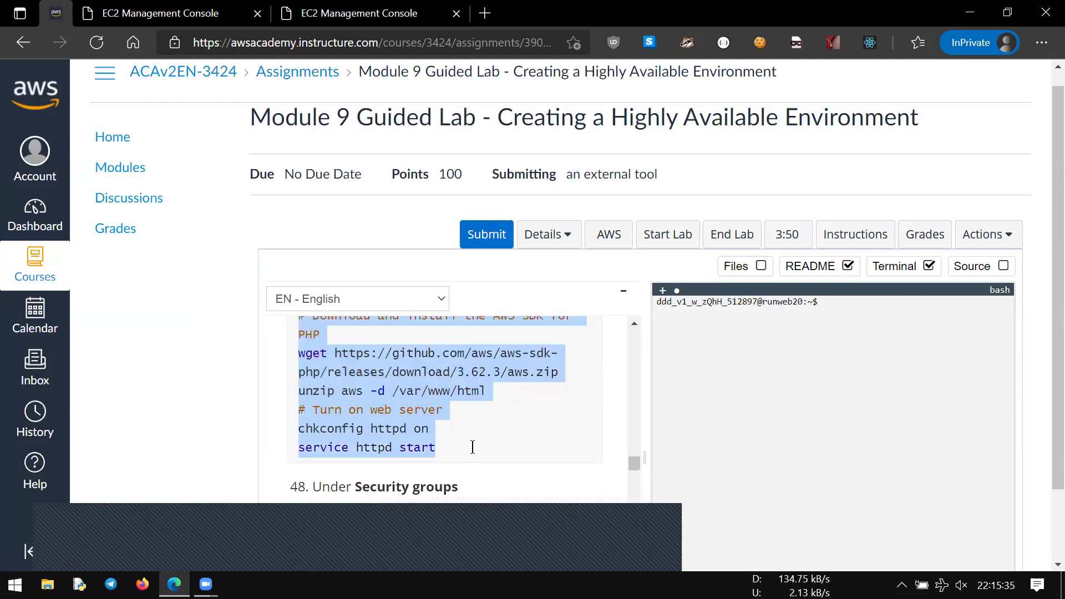
Expand the launch configuration's advanced details and paste the copied web server setup script as text into the user data.
{"action": "left_click", "coordinate": [355, 14]}
{"action": "scroll", "coordinate": [335, 304], "scroll_direction": "down", "scroll_amount": 3}
{"action": "scroll", "coordinate": [321, 320], "scroll_direction": "down", "scroll_amount": 10}
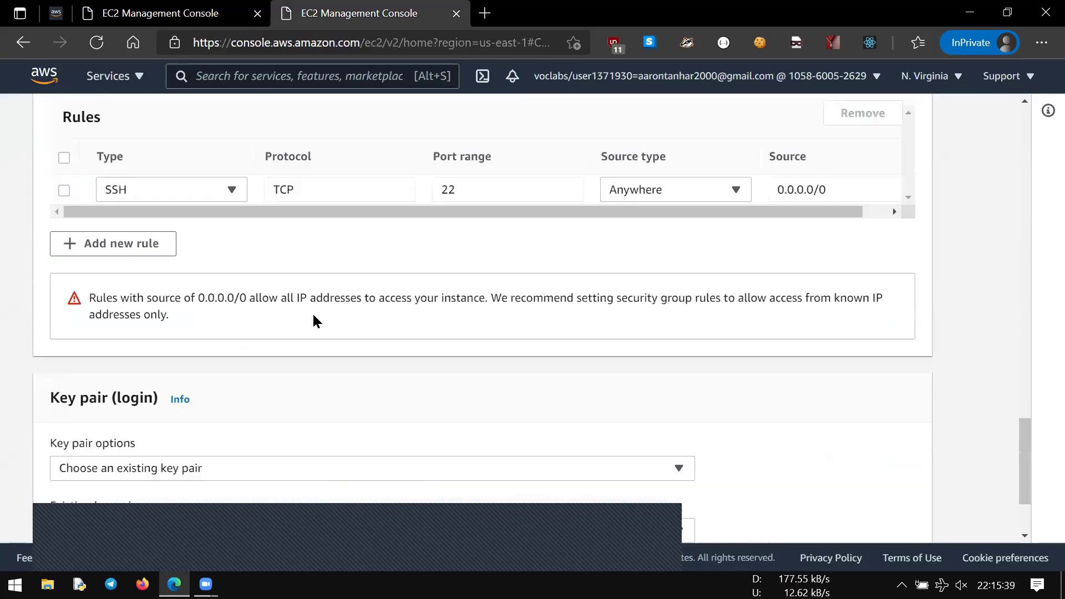
{"action": "scroll", "coordinate": [298, 319], "scroll_direction": "up", "scroll_amount": 10}
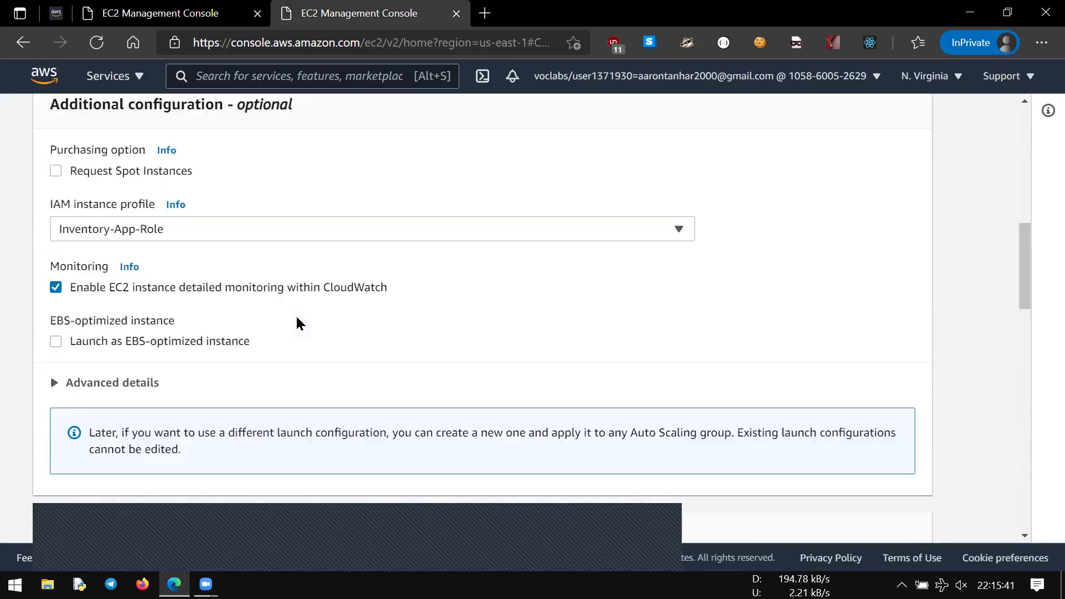
{"action": "scroll", "coordinate": [175, 378], "scroll_direction": "down", "scroll_amount": 5}
{"action": "scroll", "coordinate": [138, 274], "scroll_direction": "up", "scroll_amount": 3}
{"action": "left_click", "coordinate": [103, 315]}
{"action": "scroll", "coordinate": [323, 335], "scroll_direction": "down", "scroll_amount": 5}
{"action": "scroll", "coordinate": [302, 346], "scroll_direction": "down", "scroll_amount": 3}
{"action": "left_click", "coordinate": [191, 251]}
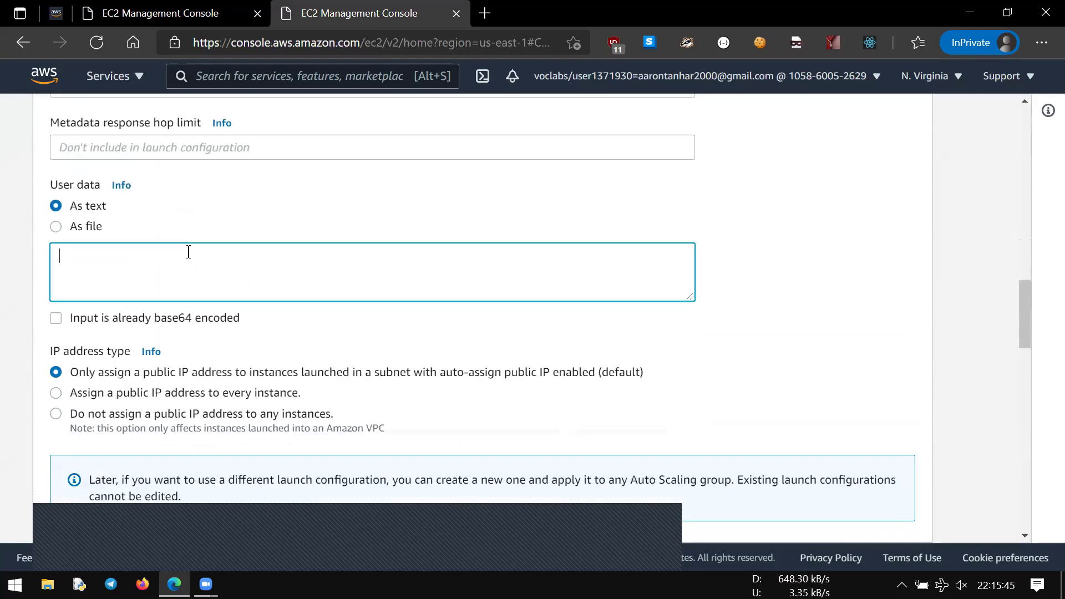
{"action": "key", "text": "ctrl+v"}
{"action": "scroll", "coordinate": [258, 277], "scroll_direction": "up", "scroll_amount": 10}
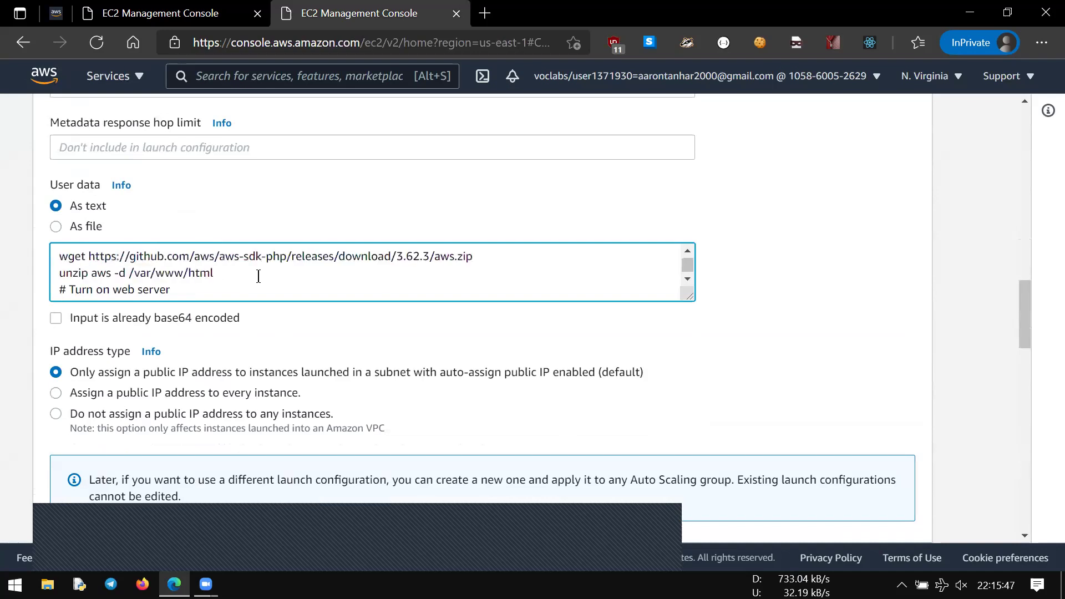
{"action": "scroll", "coordinate": [249, 283], "scroll_direction": "down", "scroll_amount": 5}
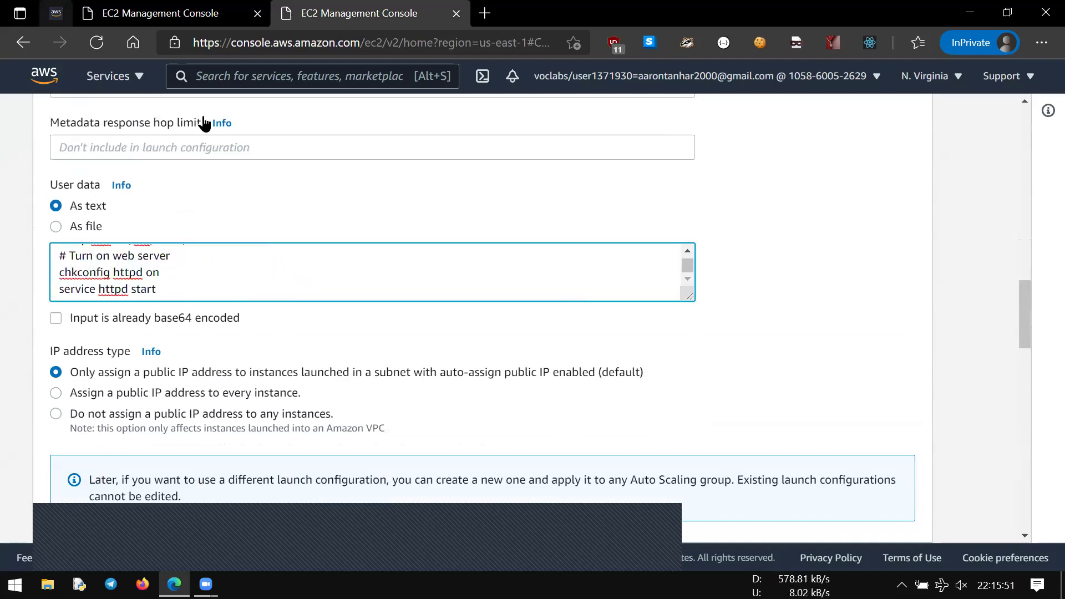
Follow instruction 48 of the lab guide and assign the existing security group Inventory-App to the launch configuration.
{"action": "key", "text": "ctrl+1"}
{"action": "scroll", "coordinate": [399, 361], "scroll_direction": "up", "scroll_amount": 8}
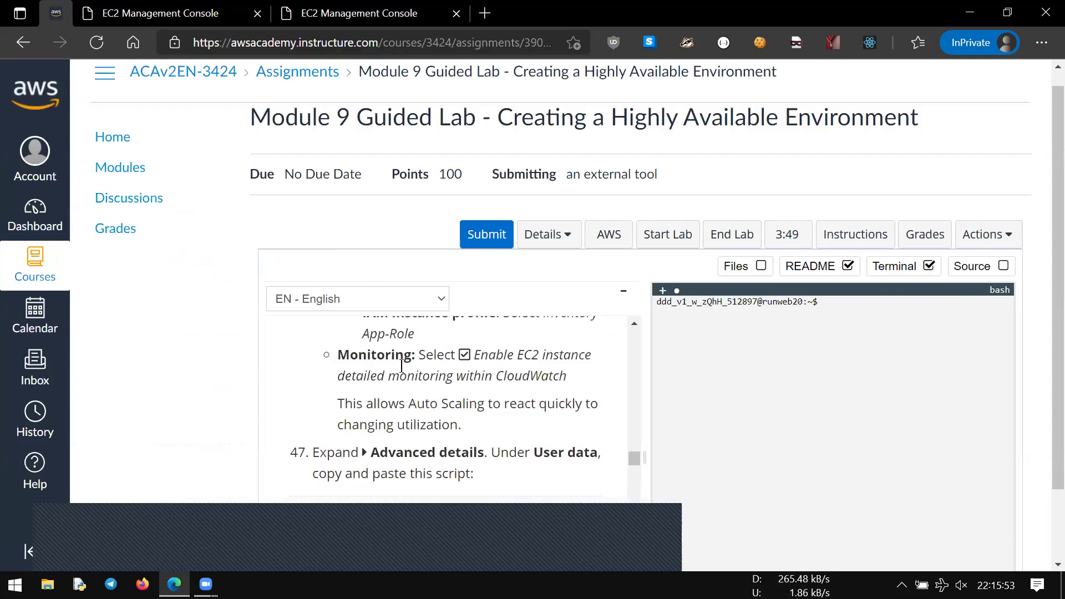
{"action": "scroll", "coordinate": [399, 362], "scroll_direction": "down", "scroll_amount": 3}
{"action": "scroll", "coordinate": [401, 365], "scroll_direction": "down", "scroll_amount": 5}
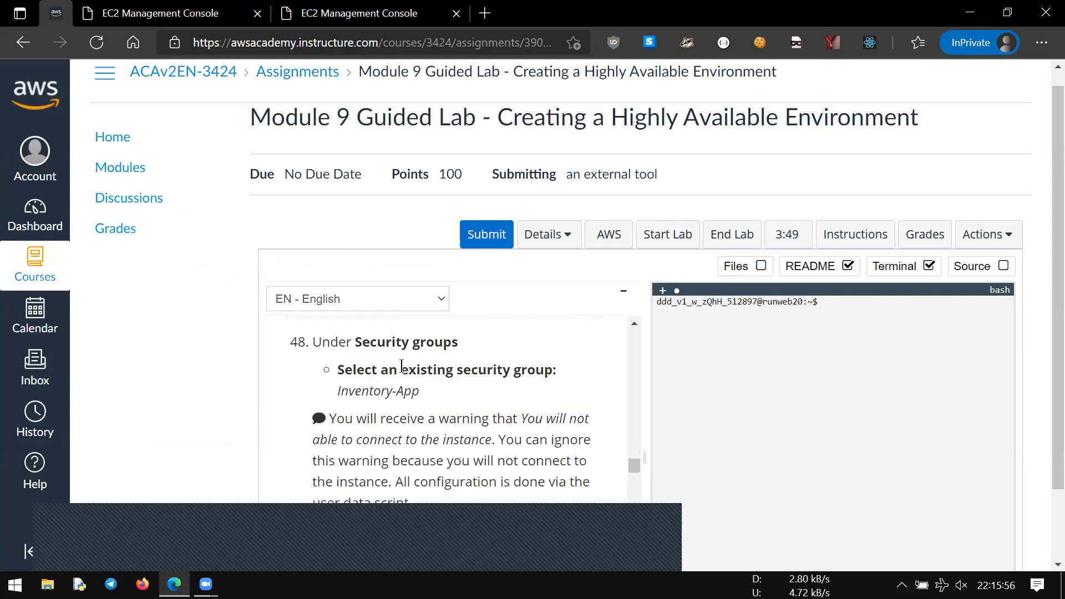
{"action": "left_click", "coordinate": [304, 13]}
{"action": "scroll", "coordinate": [252, 355], "scroll_direction": "down", "scroll_amount": 10}
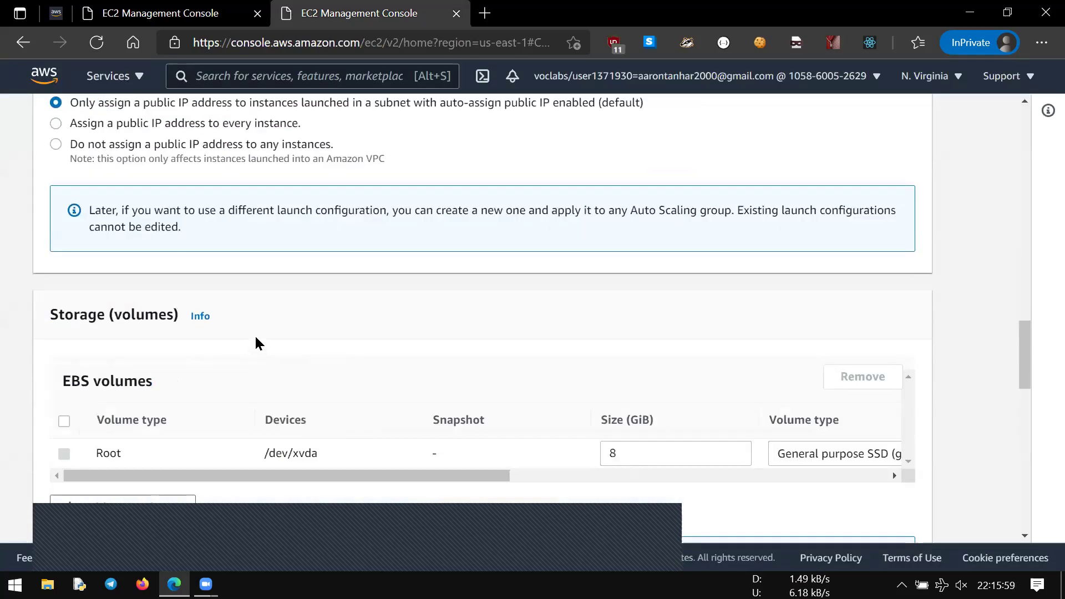
{"action": "scroll", "coordinate": [257, 328], "scroll_direction": "down", "scroll_amount": 3}
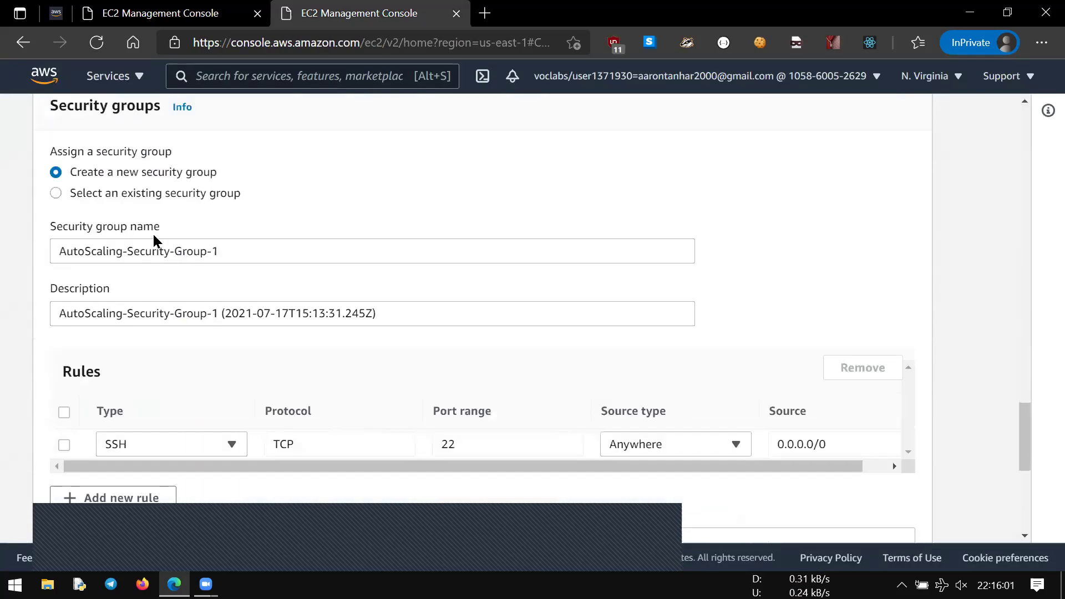
{"action": "left_click", "coordinate": [122, 194]}
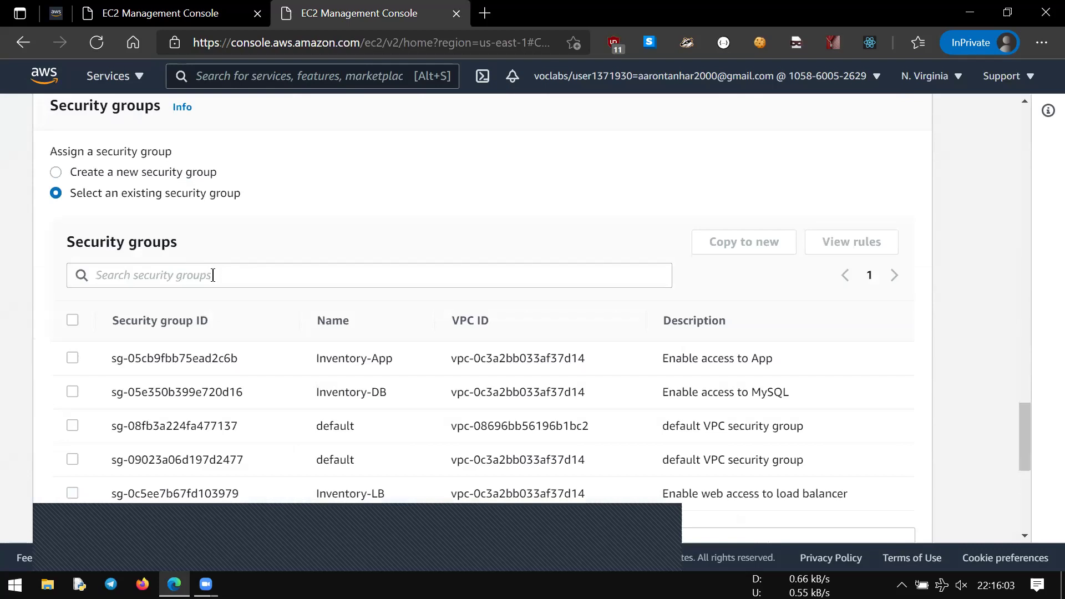
{"action": "scroll", "coordinate": [213, 275], "scroll_direction": "down", "scroll_amount": 2}
{"action": "left_click", "coordinate": [72, 223]}
{"action": "left_click", "coordinate": [58, 13]}
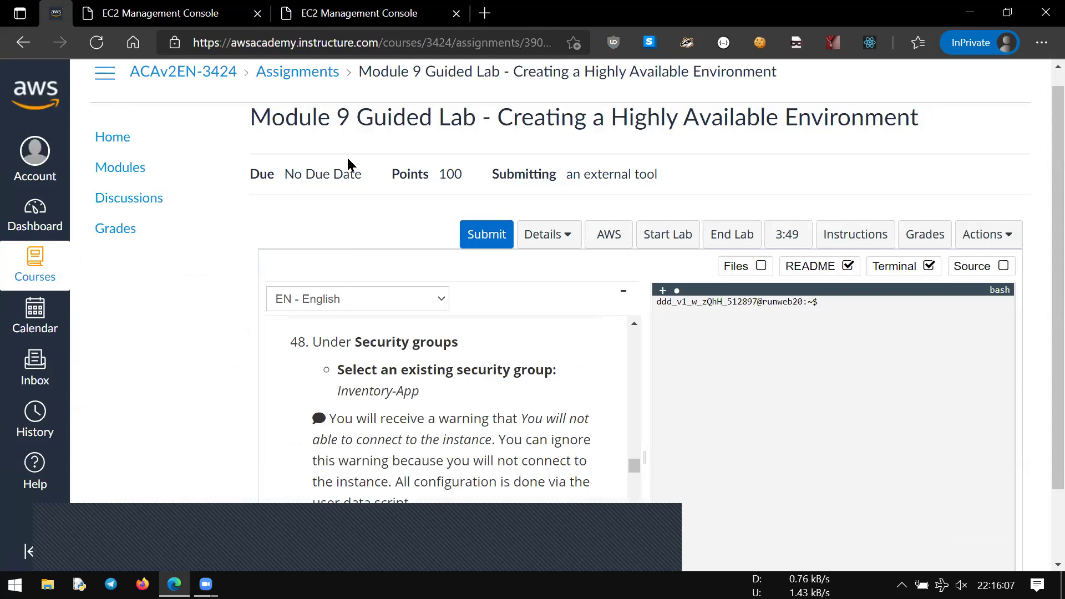
{"action": "left_click", "coordinate": [331, 8]}
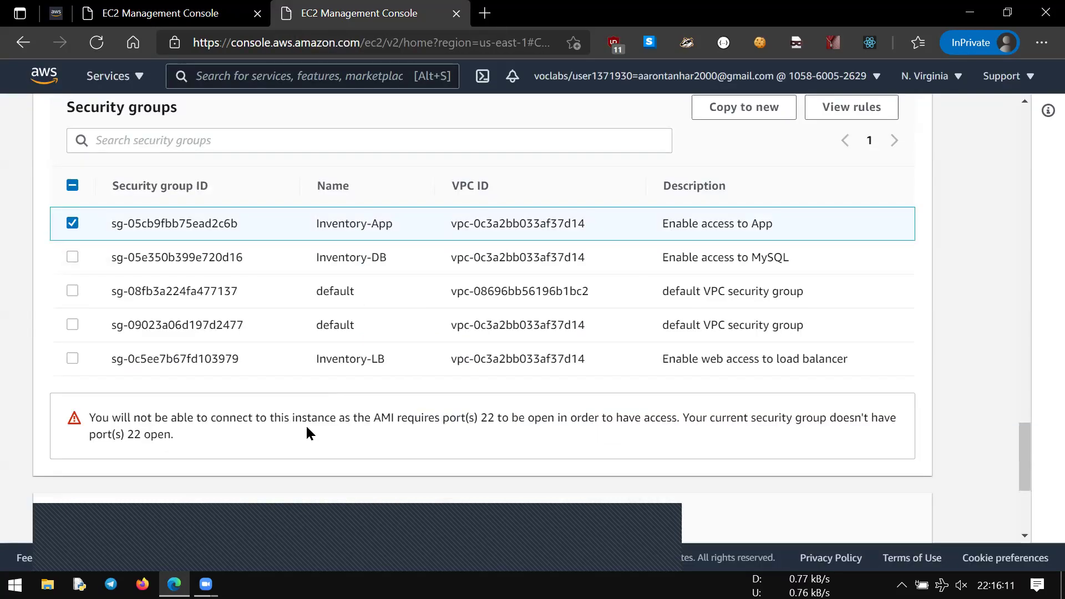
Follow instruction 49 to proceed without a key pair and acknowledge the instance connection limitation.
{"action": "scroll", "coordinate": [305, 424], "scroll_direction": "down", "scroll_amount": 4}
{"action": "left_click", "coordinate": [58, 12]}
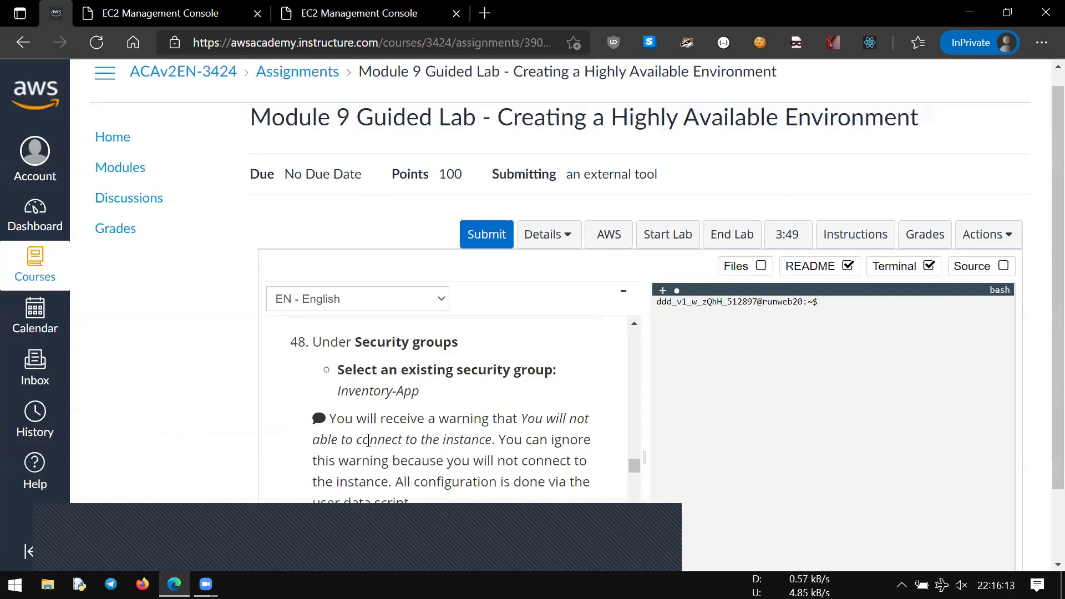
{"action": "scroll", "coordinate": [370, 441], "scroll_direction": "down", "scroll_amount": 3}
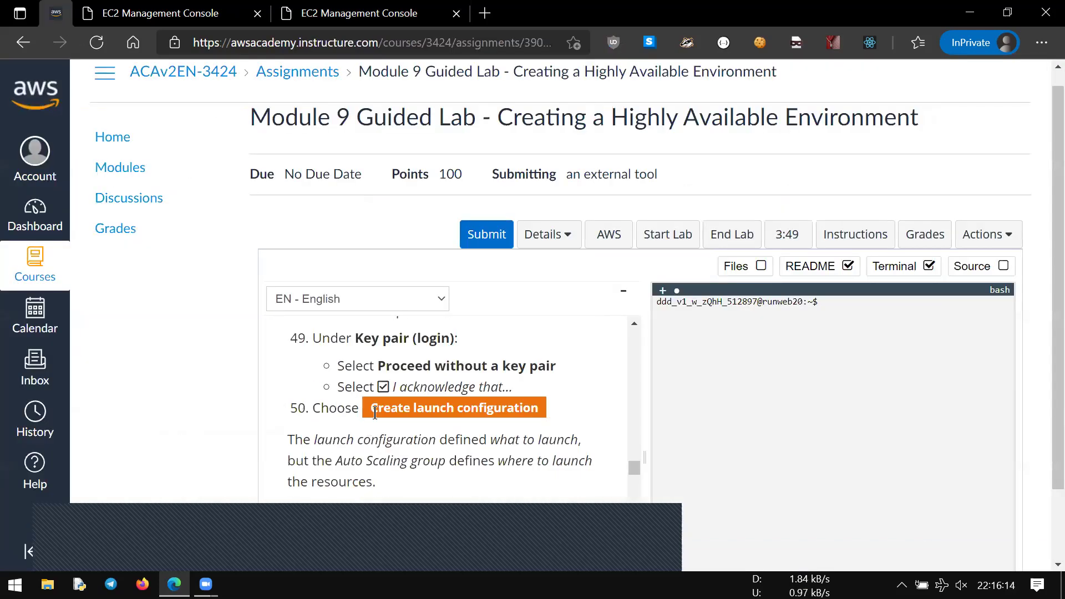
{"action": "left_click", "coordinate": [350, 12]}
{"action": "left_click", "coordinate": [136, 341]}
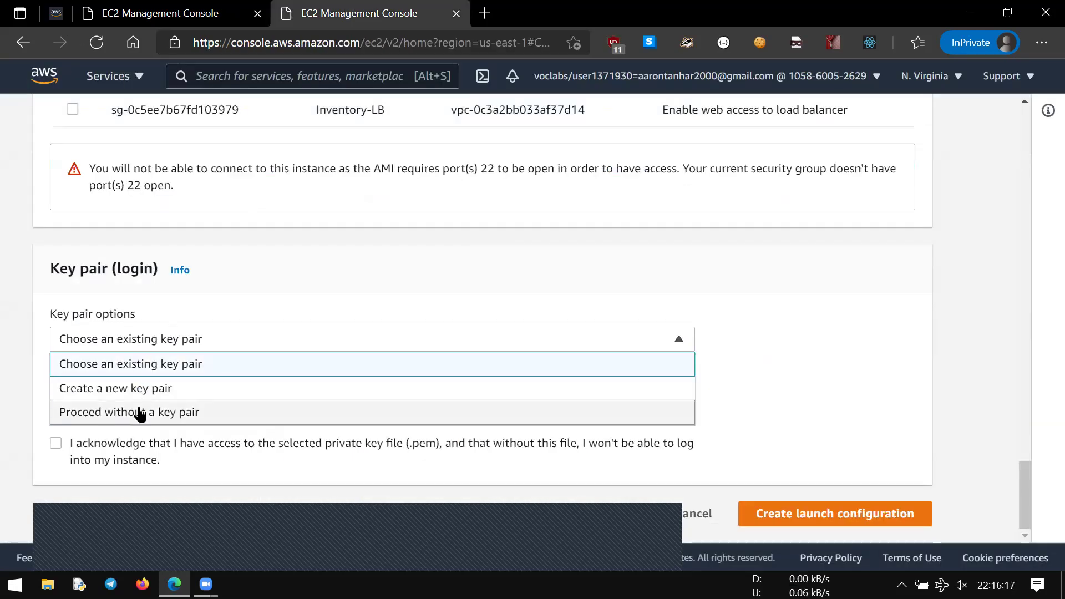
{"action": "left_click", "coordinate": [94, 412]}
{"action": "left_click", "coordinate": [56, 460]}
Check the lab guide's instructions after the key pair setting and create the launch configuration.
{"action": "left_click", "coordinate": [55, 13]}
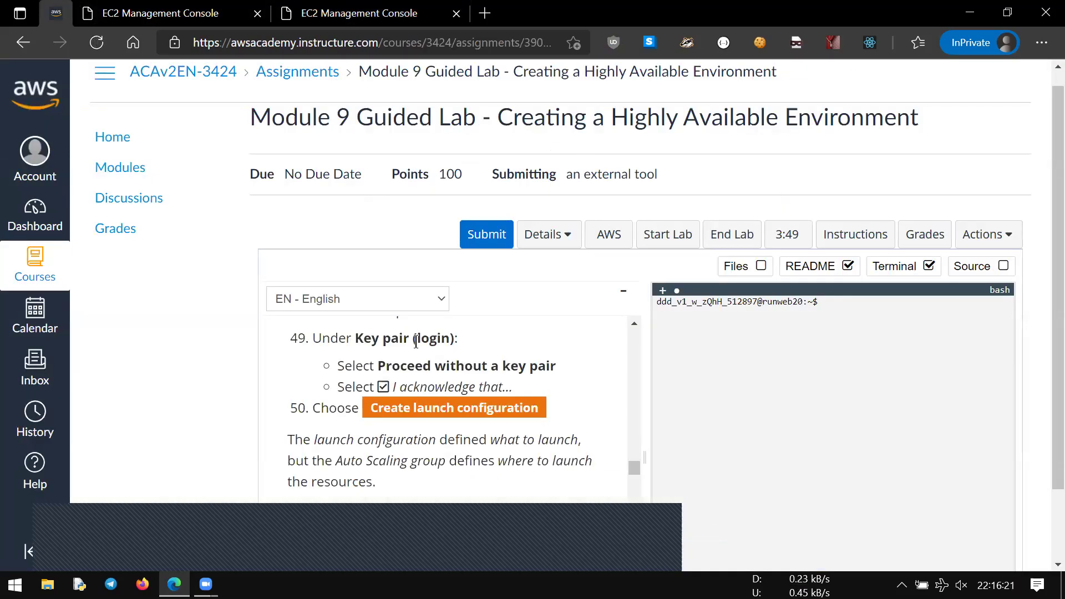
{"action": "scroll", "coordinate": [416, 340], "scroll_direction": "down", "scroll_amount": 3}
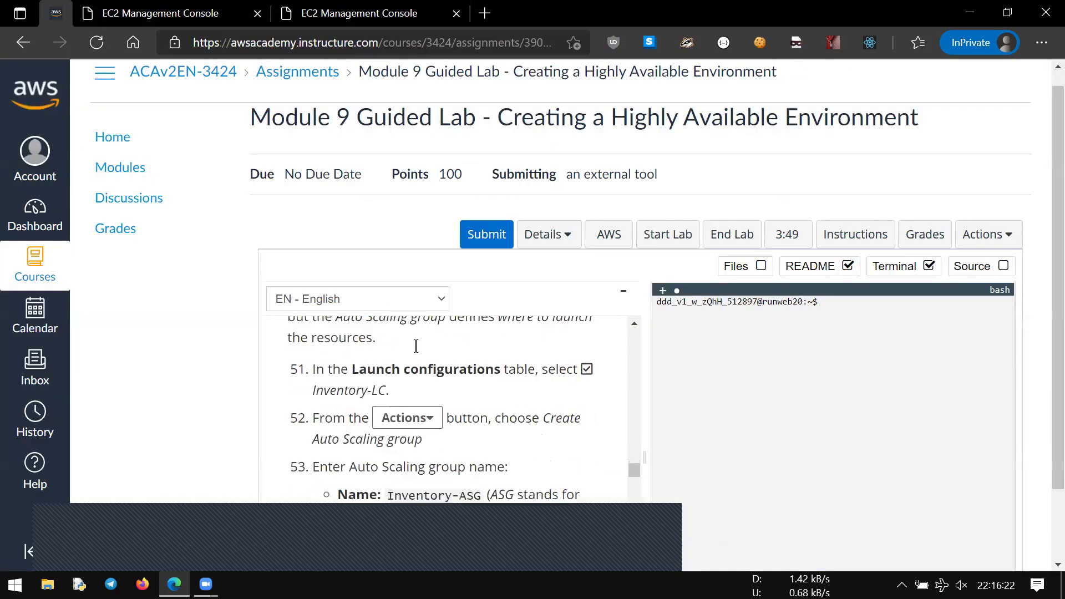
{"action": "left_click", "coordinate": [372, 10]}
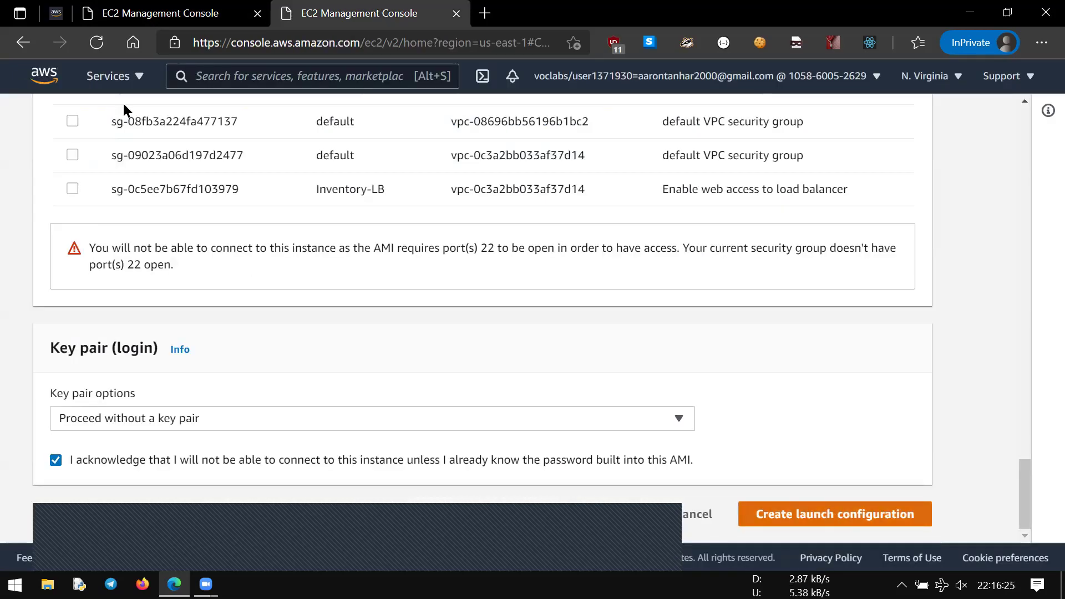
{"action": "scroll", "coordinate": [123, 108], "scroll_direction": "up", "scroll_amount": 1}
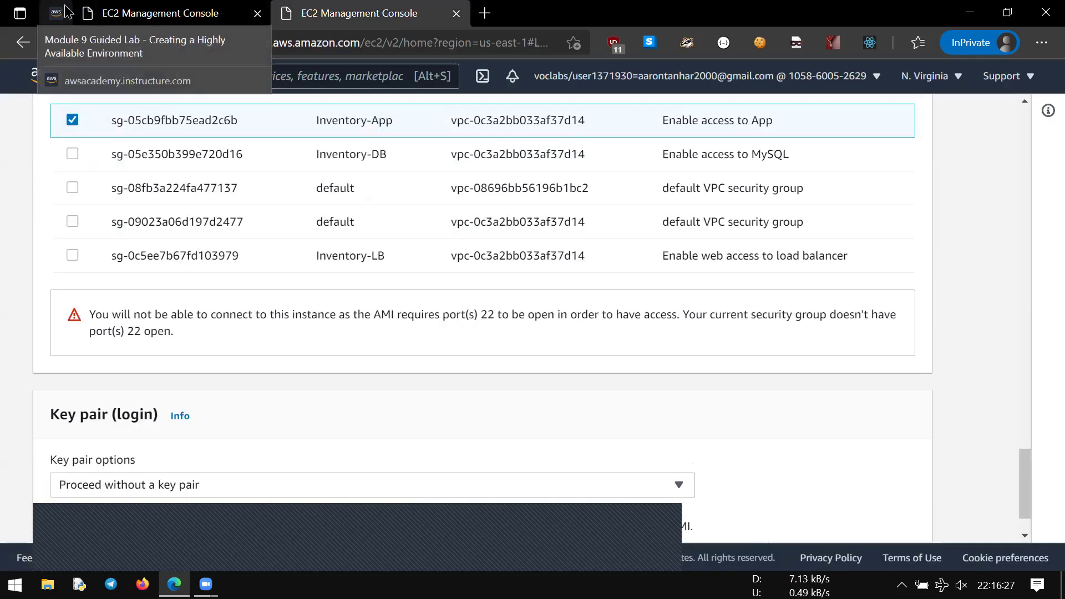
{"action": "scroll", "coordinate": [670, 244], "scroll_direction": "down", "scroll_amount": 1}
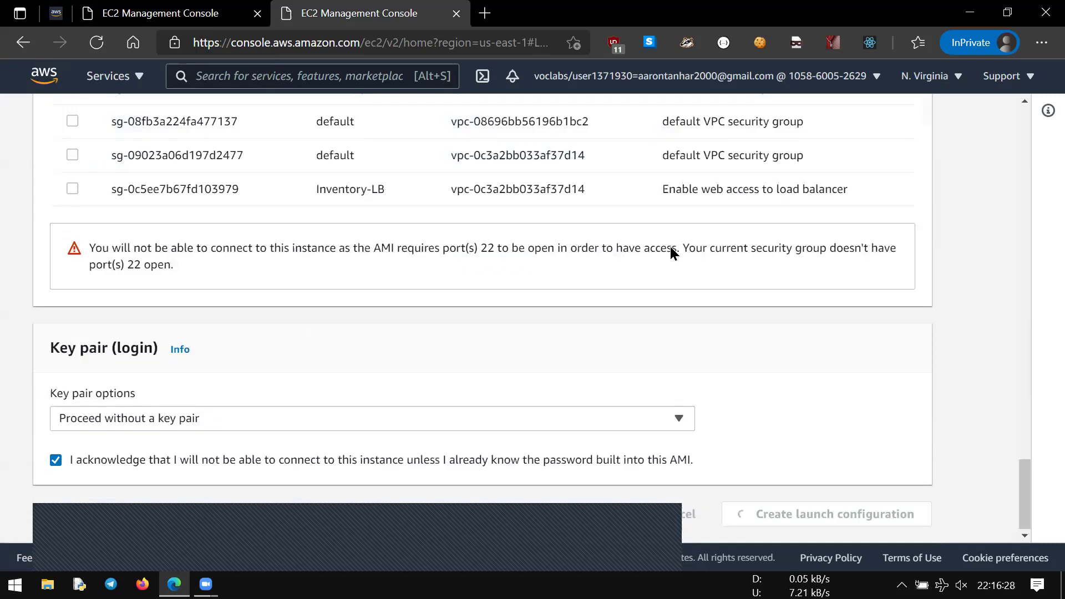
Read instructions 51 and 52 in the lab guide, select Inventory-LC and start creating an Auto Scaling group from it.
{"action": "left_click", "coordinate": [57, 15]}
{"action": "scroll", "coordinate": [476, 387], "scroll_direction": "down", "scroll_amount": 2}
{"action": "scroll", "coordinate": [476, 387], "scroll_direction": "up", "scroll_amount": 2}
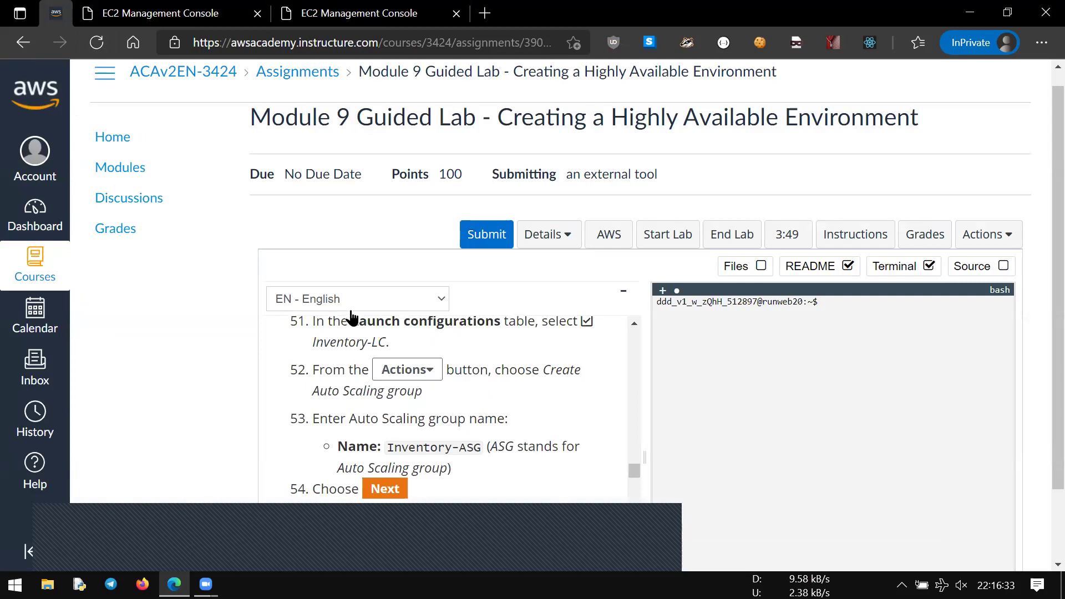
{"action": "left_click", "coordinate": [359, 11]}
{"action": "left_click", "coordinate": [254, 356]}
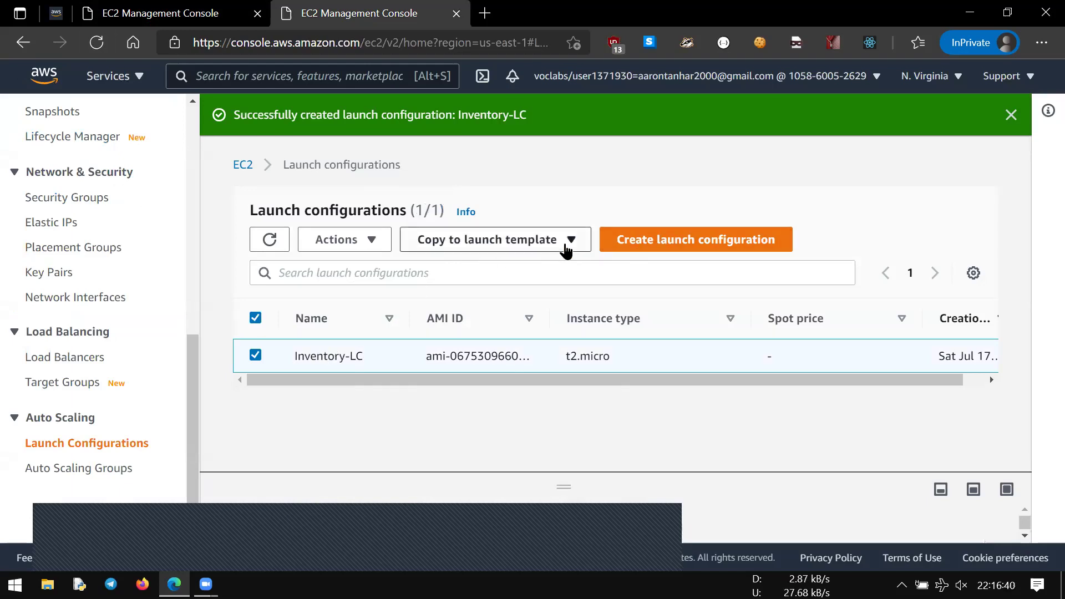
{"action": "left_click", "coordinate": [375, 239]}
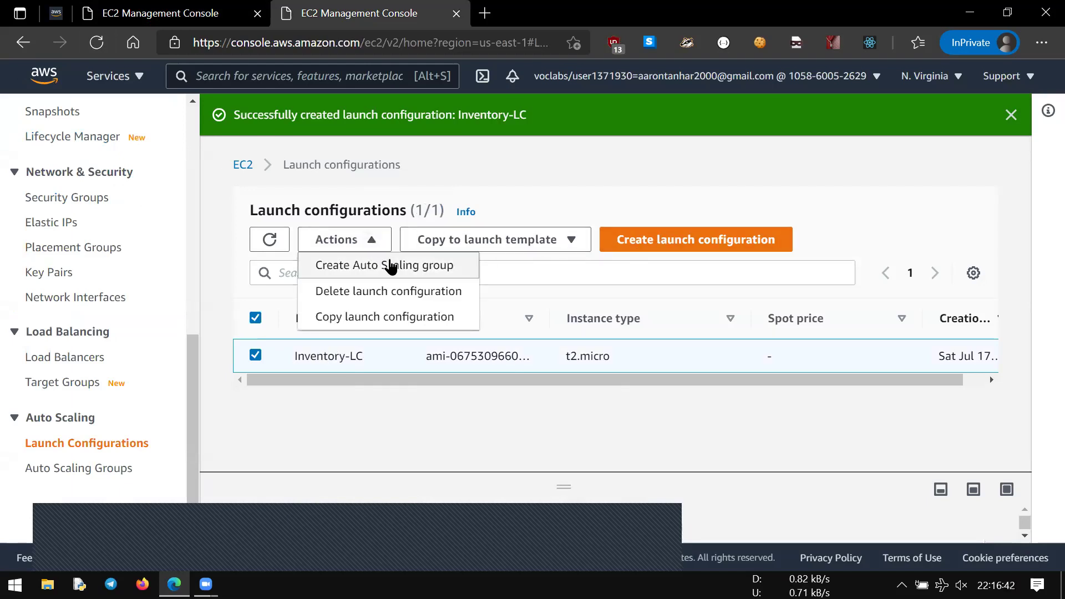
{"action": "left_click", "coordinate": [392, 266]}
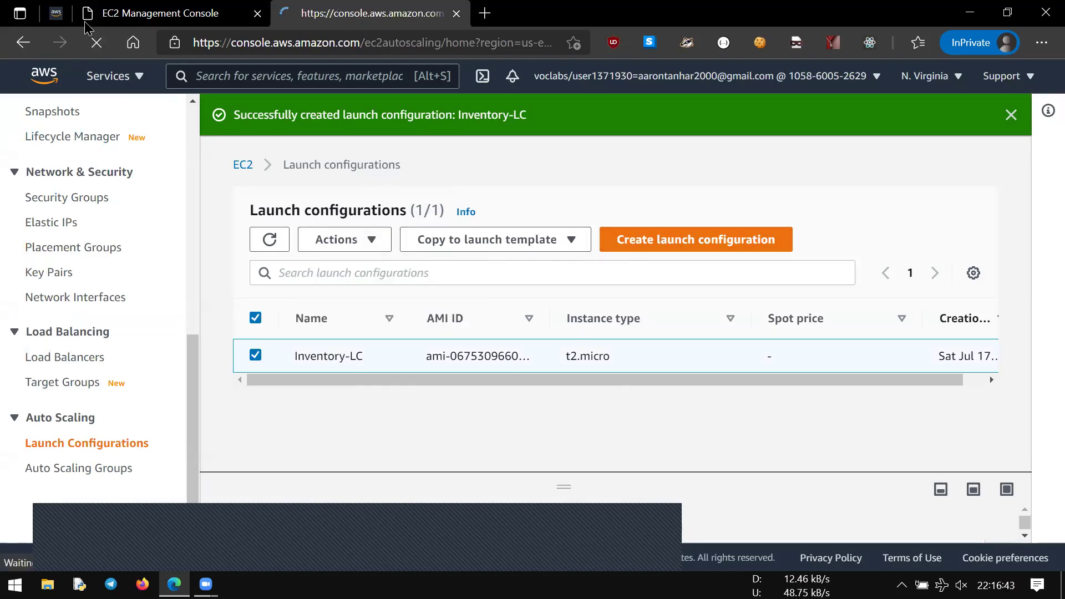
Copy the group name from instruction 53 of the lab guide and name the Auto Scaling group Inventory-ASG.
{"action": "left_click", "coordinate": [56, 13]}
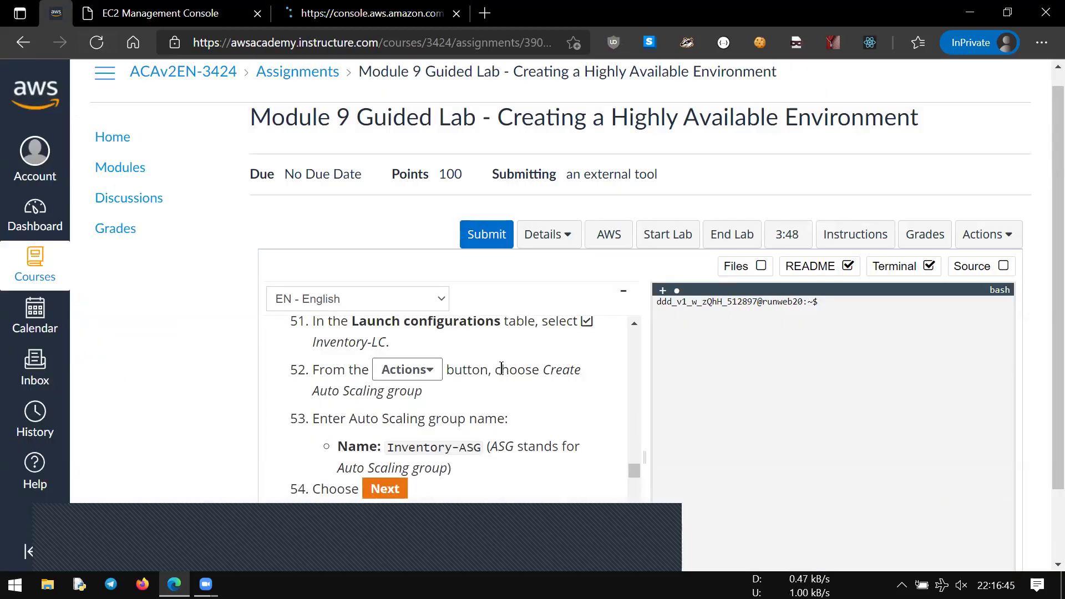
{"action": "scroll", "coordinate": [501, 370], "scroll_direction": "down", "scroll_amount": 1}
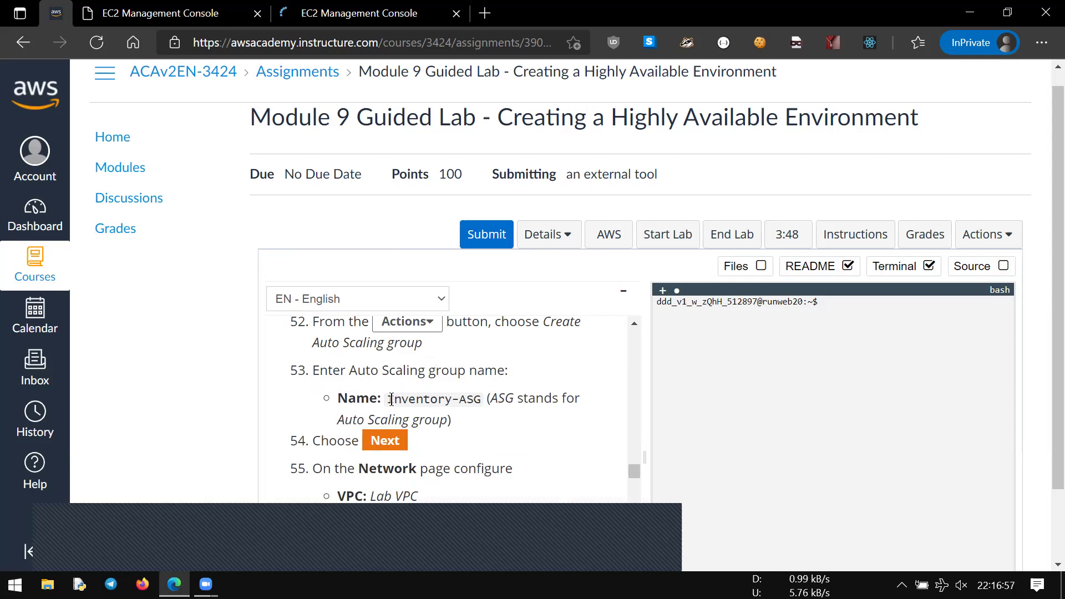
{"action": "left_click_drag", "start_coordinate": [392, 400], "coordinate": [482, 400]}
{"action": "key", "text": "ctrl+c"}
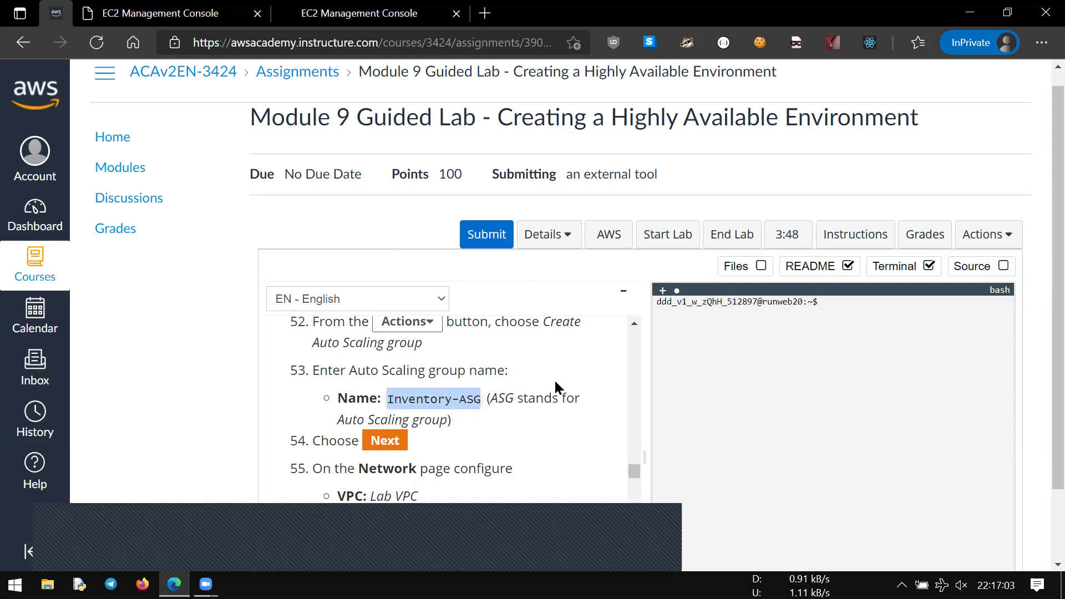
{"action": "left_click", "coordinate": [547, 373]}
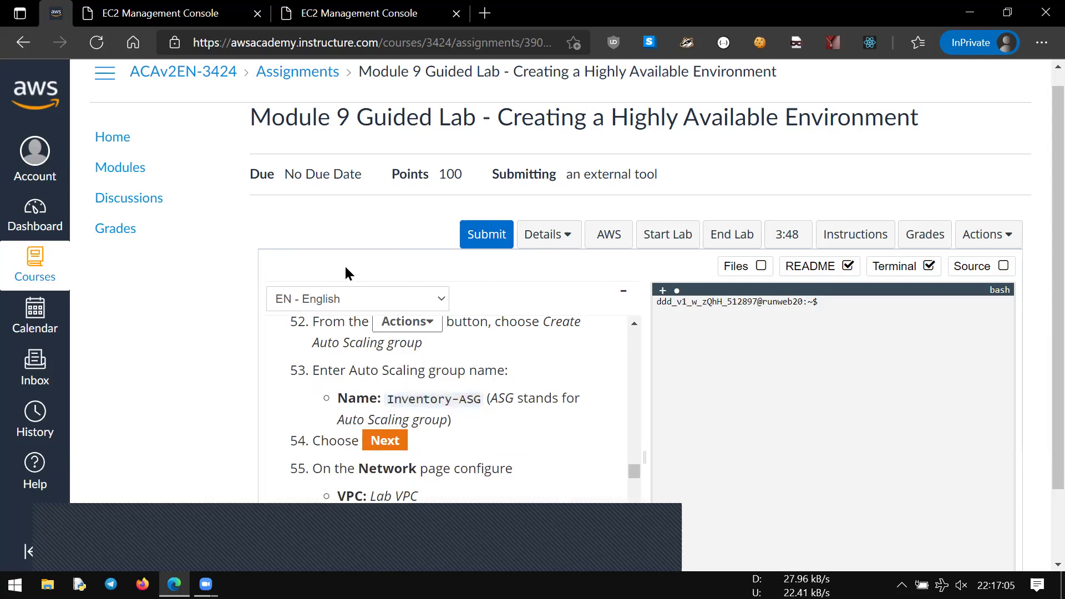
{"action": "left_click", "coordinate": [358, 13]}
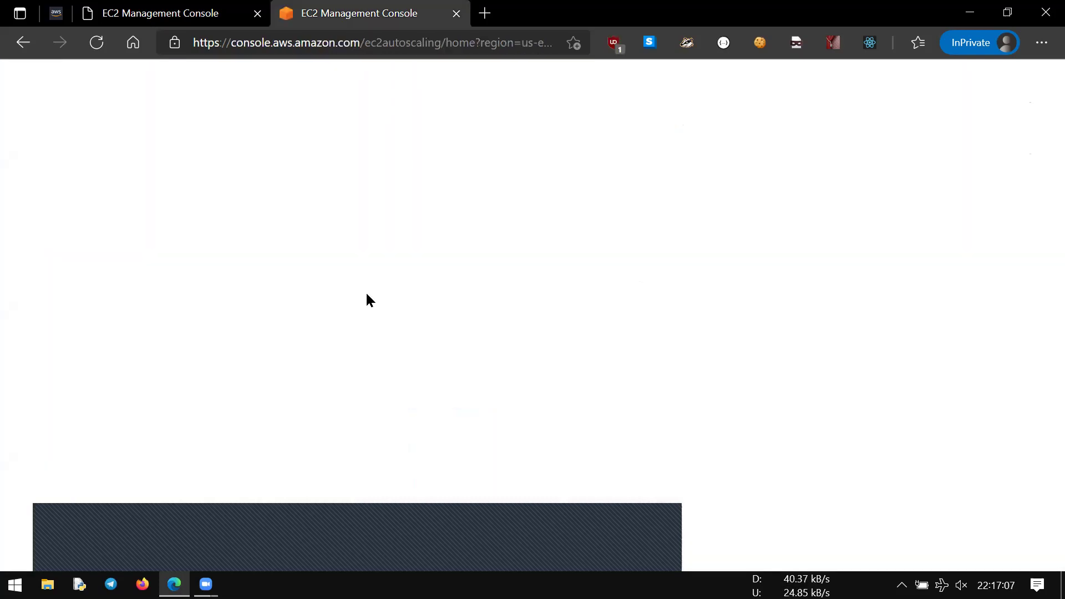
{"action": "left_click", "coordinate": [365, 358]}
{"action": "key", "text": "ctrl+v"}
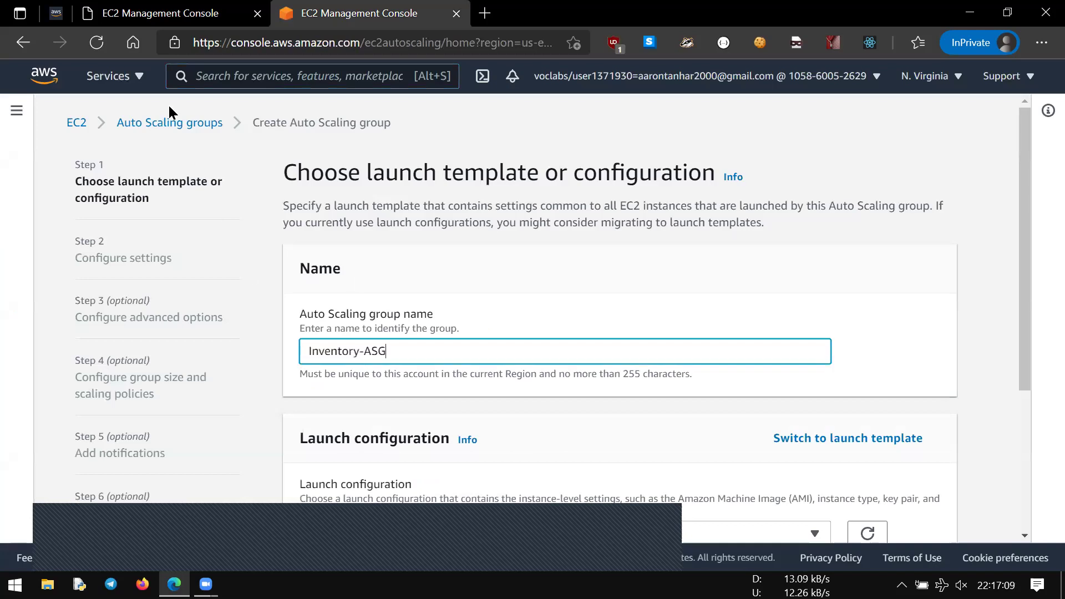
Following instruction 54 of the lab guide, keep Inventory-LC as the launch configuration and continue to the network settings.
{"action": "left_click", "coordinate": [66, 8]}
{"action": "scroll", "coordinate": [523, 431], "scroll_direction": "down", "scroll_amount": 2}
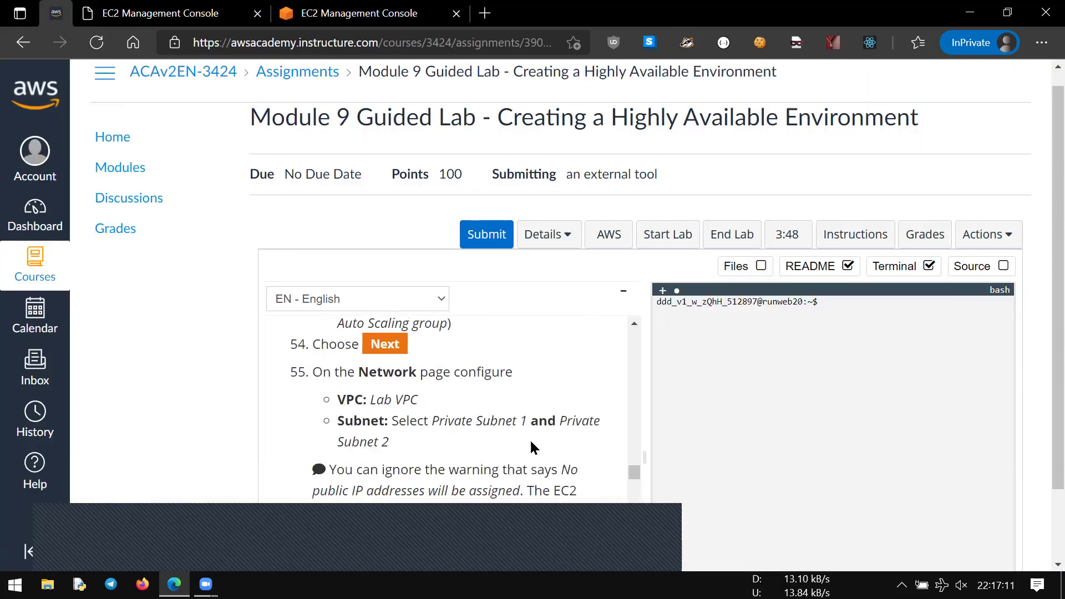
{"action": "left_click", "coordinate": [357, 13]}
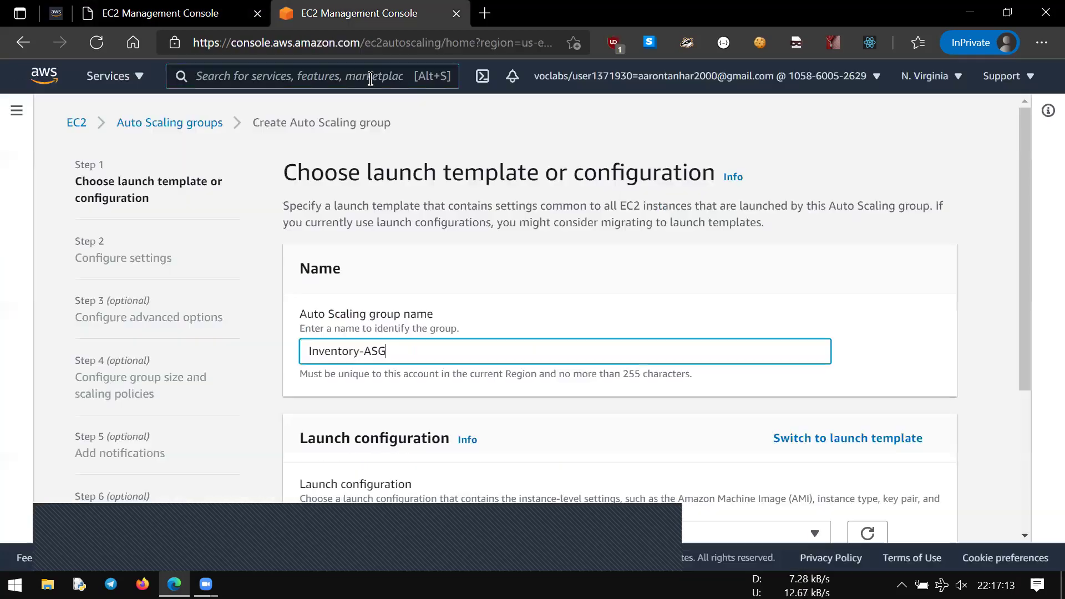
{"action": "scroll", "coordinate": [416, 398], "scroll_direction": "down", "scroll_amount": 4}
{"action": "left_click", "coordinate": [412, 306]}
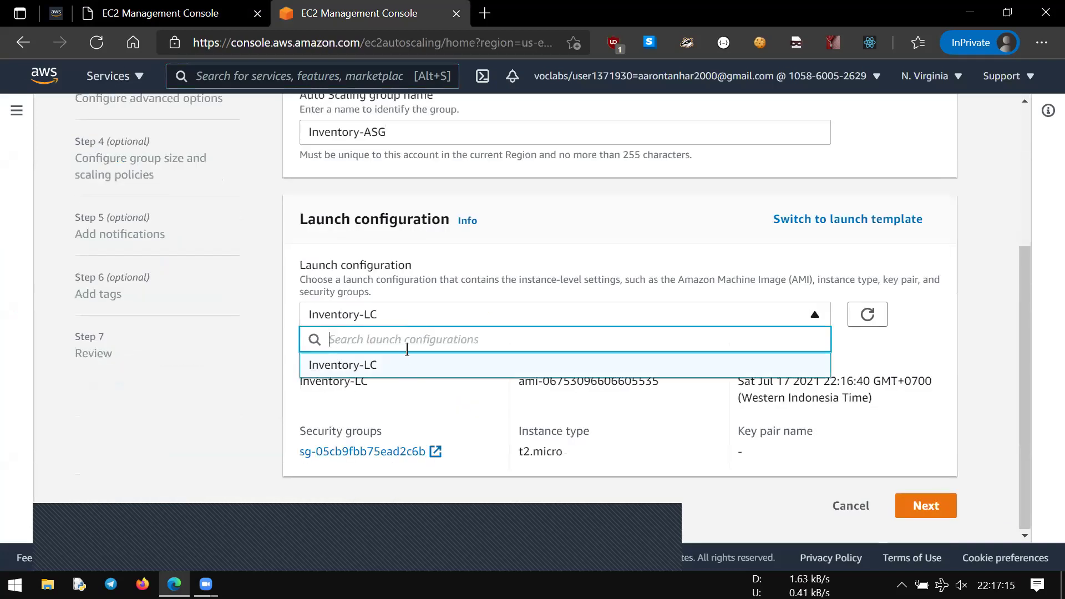
{"action": "left_click", "coordinate": [448, 261]}
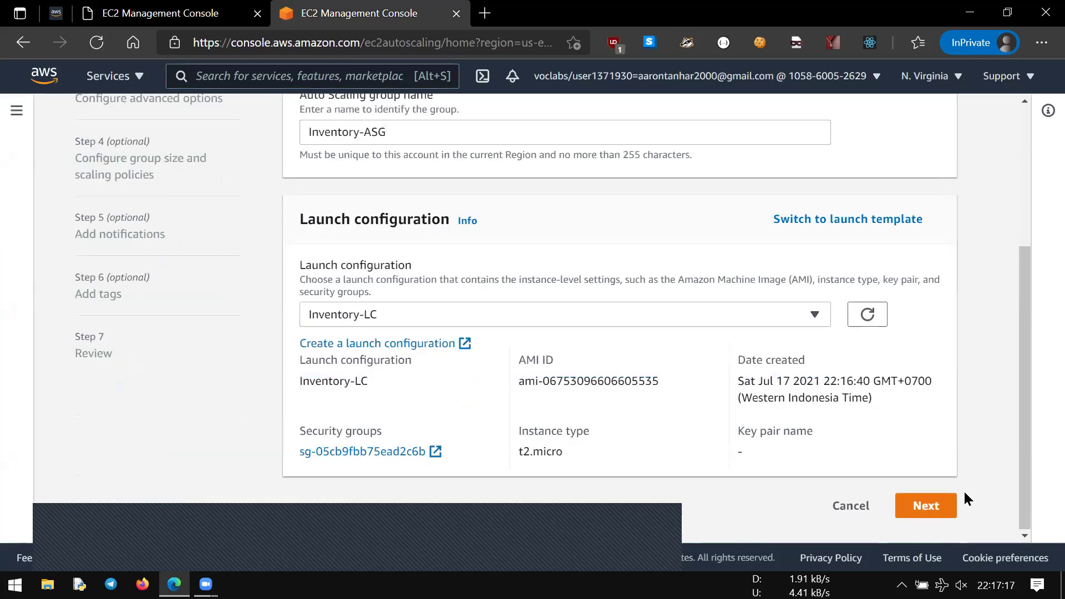
{"action": "scroll", "coordinate": [647, 316], "scroll_direction": "up", "scroll_amount": 4}
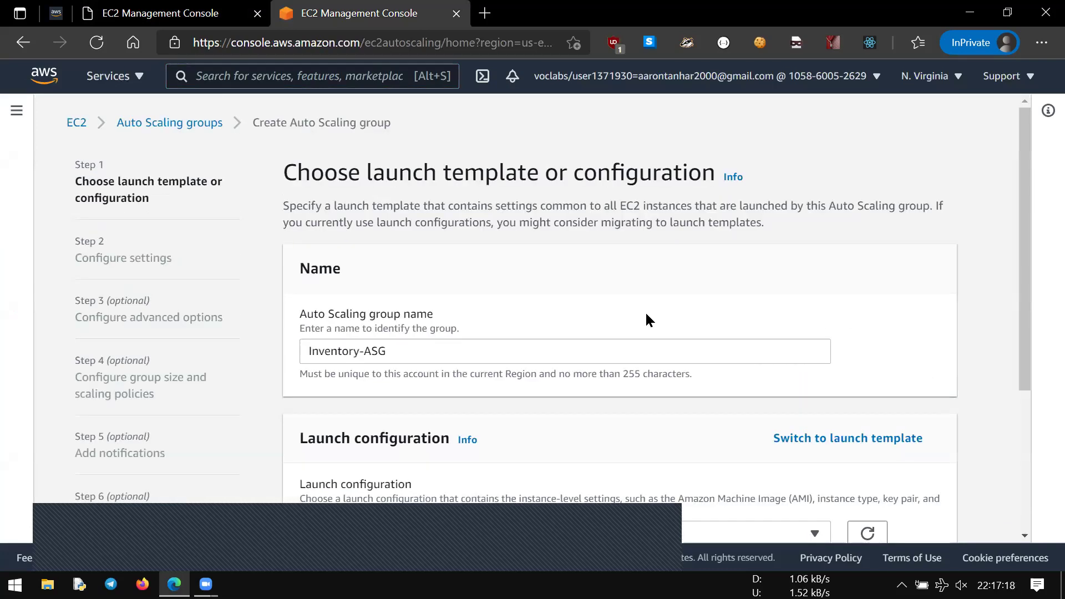
{"action": "left_click", "coordinate": [64, 7]}
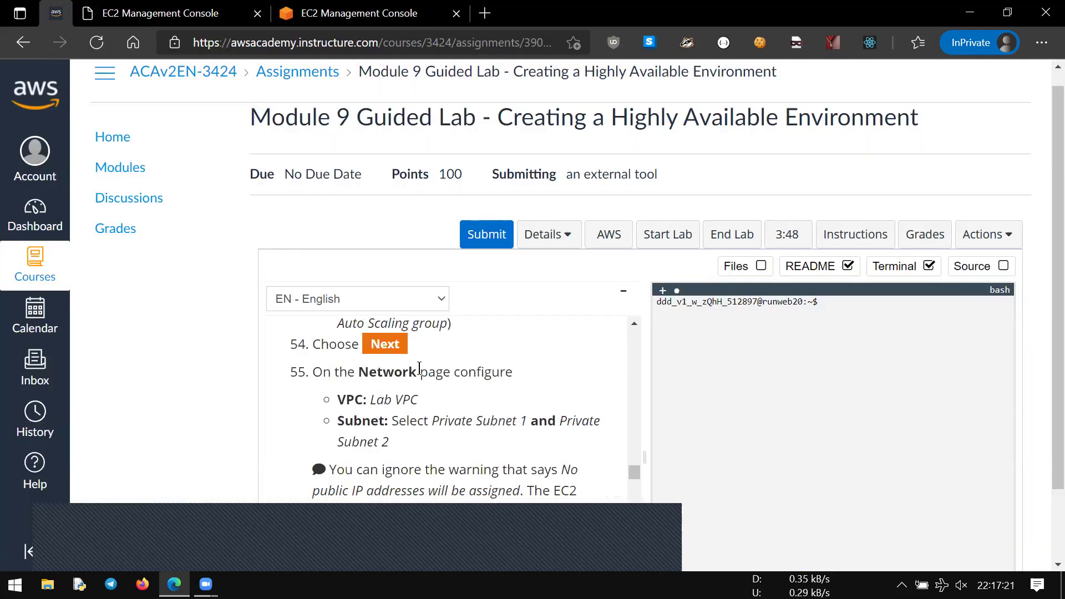
{"action": "scroll", "coordinate": [419, 368], "scroll_direction": "up", "scroll_amount": 2}
{"action": "key", "text": "ctrl+Tab"}
{"action": "left_click", "coordinate": [908, 513]}
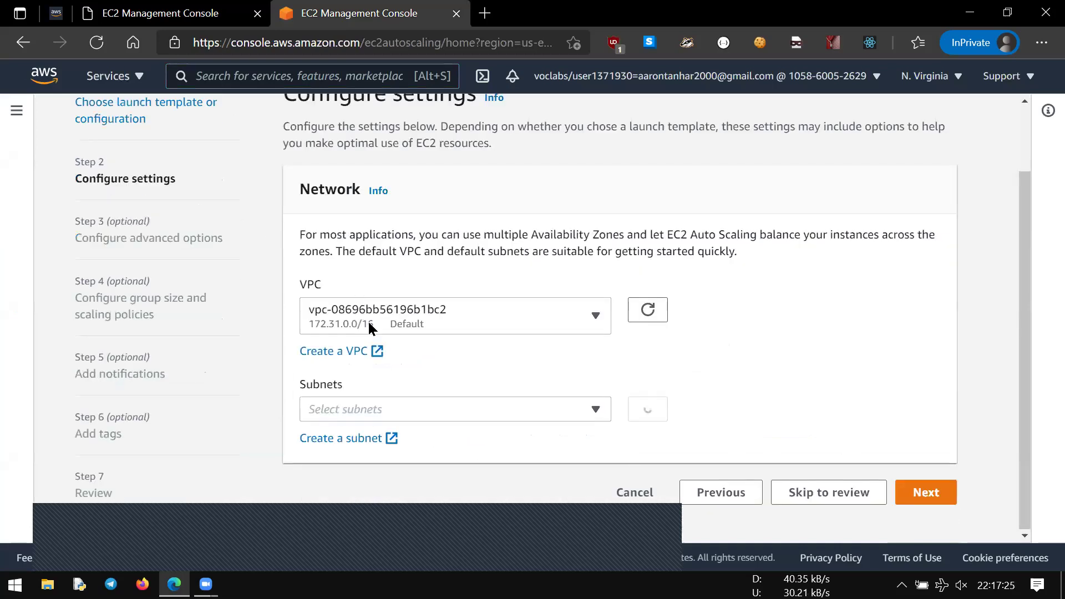
Set the group's VPC to Lab VPC and read in instruction 55 of the lab guide which subnets to use.
{"action": "left_click", "coordinate": [369, 326]}
{"action": "left_click", "coordinate": [458, 395]}
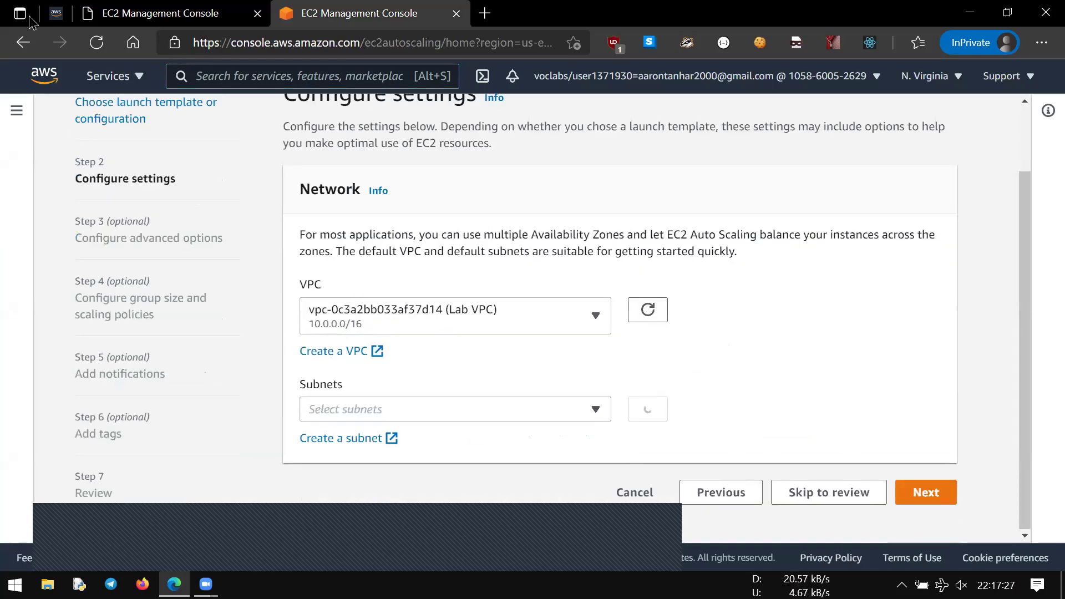
{"action": "left_click", "coordinate": [56, 13]}
{"action": "scroll", "coordinate": [408, 405], "scroll_direction": "down", "scroll_amount": 1}
{"action": "scroll", "coordinate": [408, 406], "scroll_direction": "down", "scroll_amount": 2}
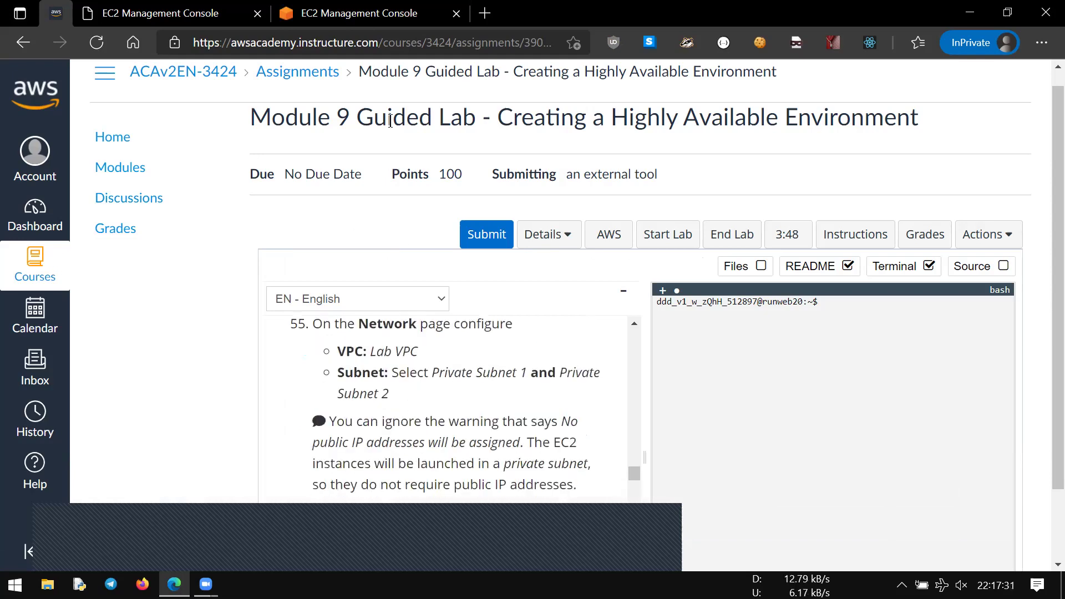
{"action": "key", "text": "ctrl+shift+Tab"}
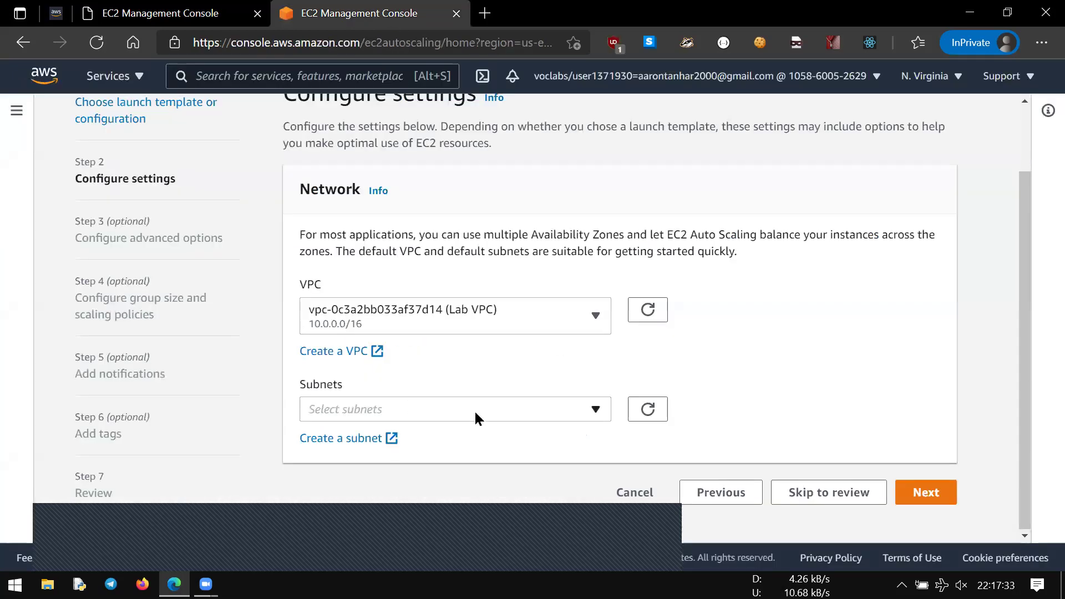
Add Private Subnet 1 and Private Subnet 2 as the group's subnets and continue to the advanced options.
{"action": "left_click", "coordinate": [474, 413]}
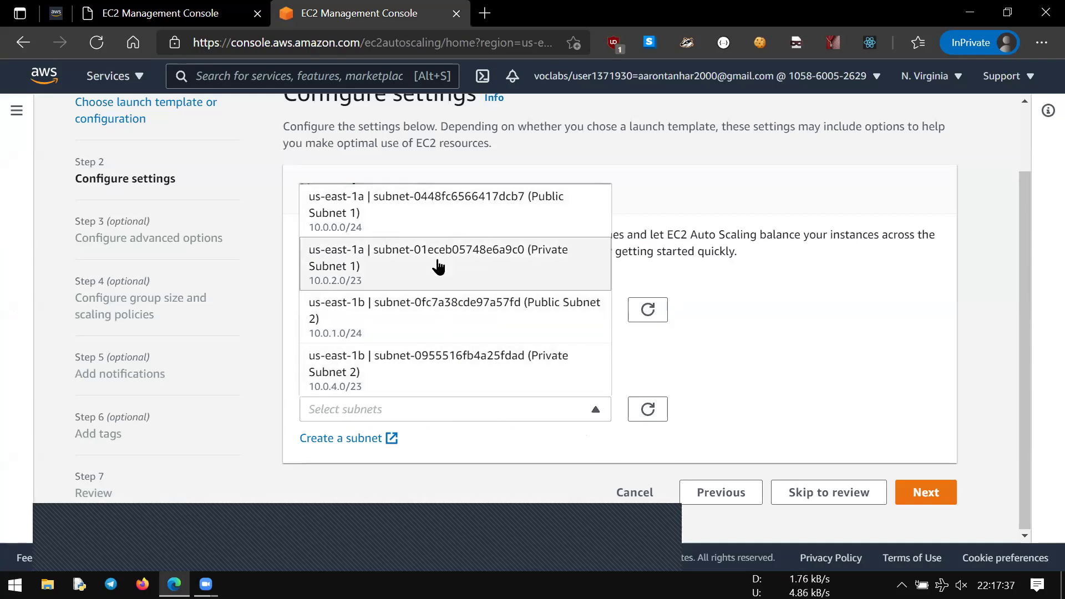
{"action": "left_click", "coordinate": [465, 283]}
{"action": "scroll", "coordinate": [466, 311], "scroll_direction": "down", "scroll_amount": 1}
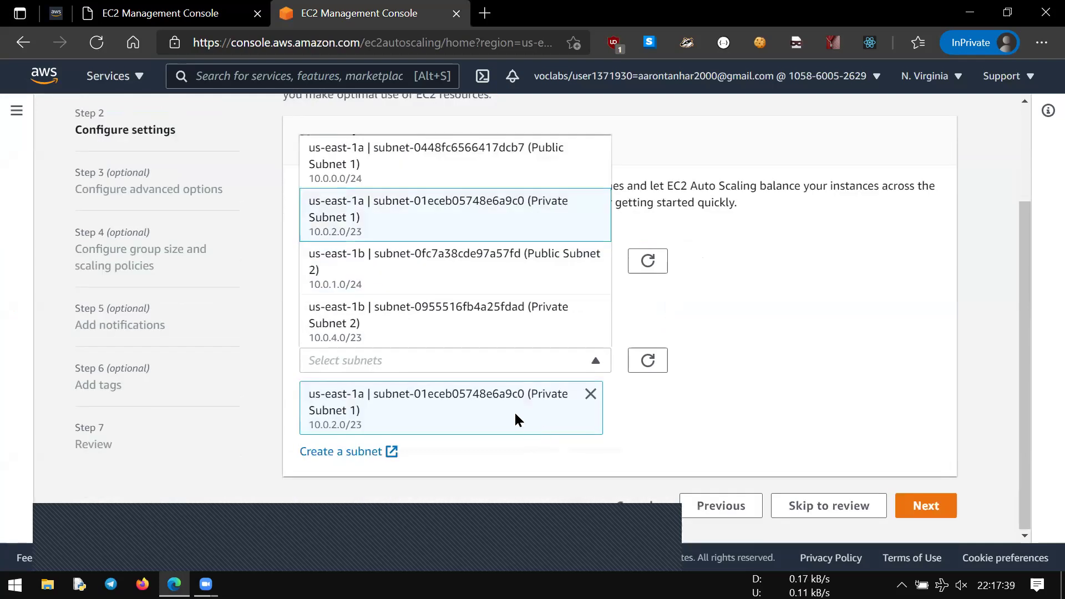
{"action": "left_click", "coordinate": [468, 319]}
{"action": "scroll", "coordinate": [954, 452], "scroll_direction": "down", "scroll_amount": 1}
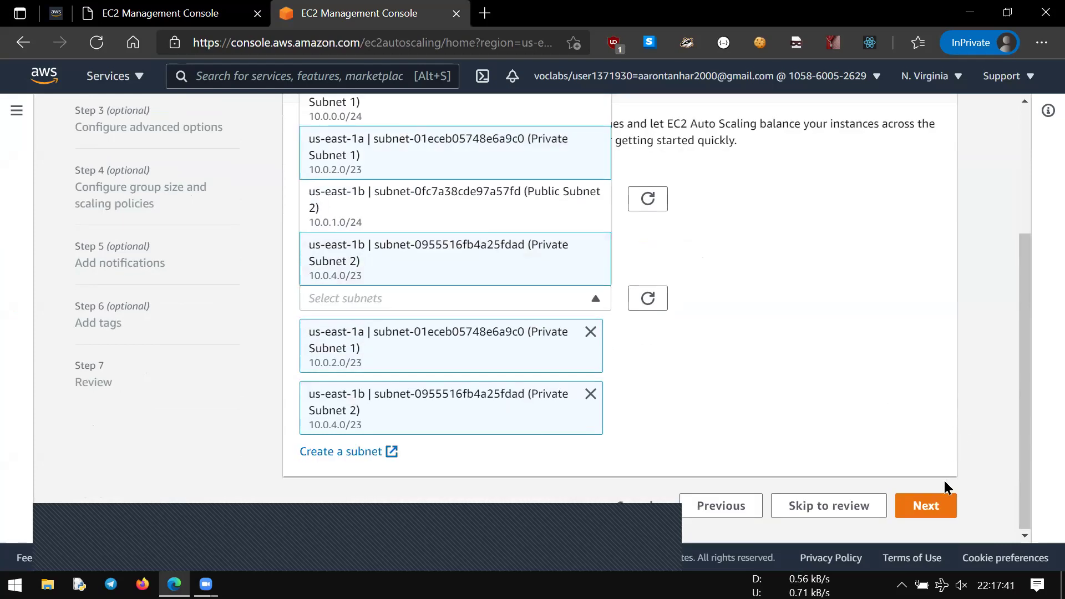
{"action": "left_click", "coordinate": [934, 509]}
{"action": "scroll", "coordinate": [687, 410], "scroll_direction": "down", "scroll_amount": 5}
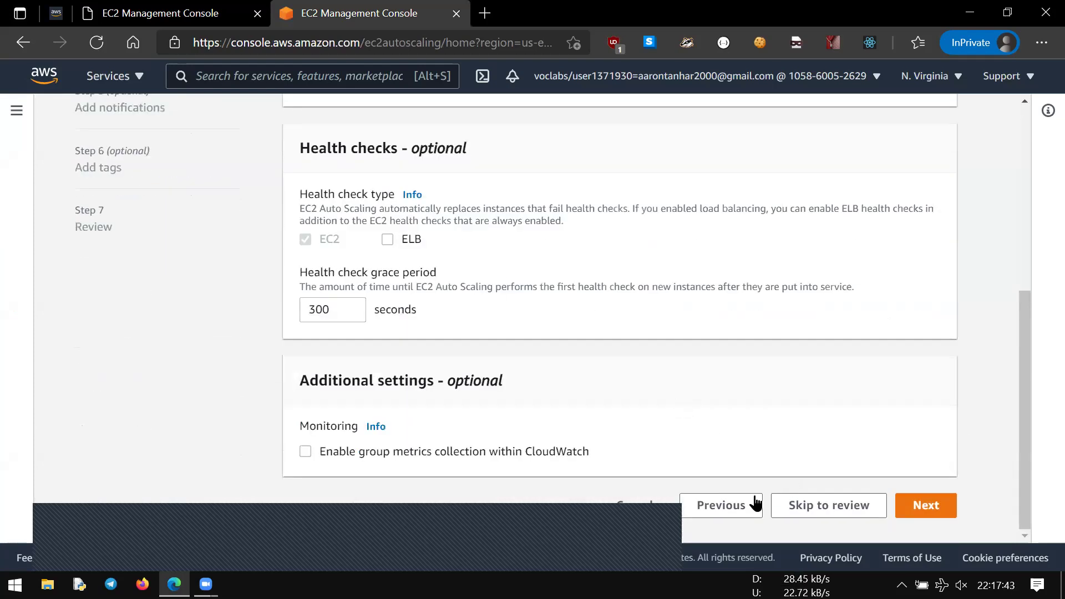
{"action": "left_click", "coordinate": [740, 508]}
{"action": "scroll", "coordinate": [869, 448], "scroll_direction": "down", "scroll_amount": 3}
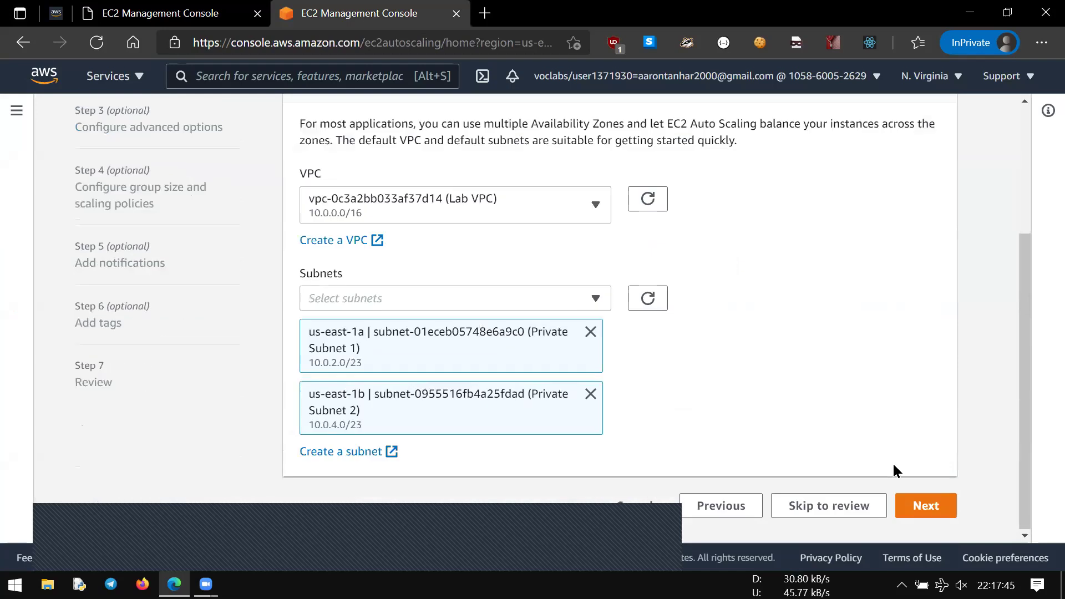
{"action": "left_click", "coordinate": [905, 511]}
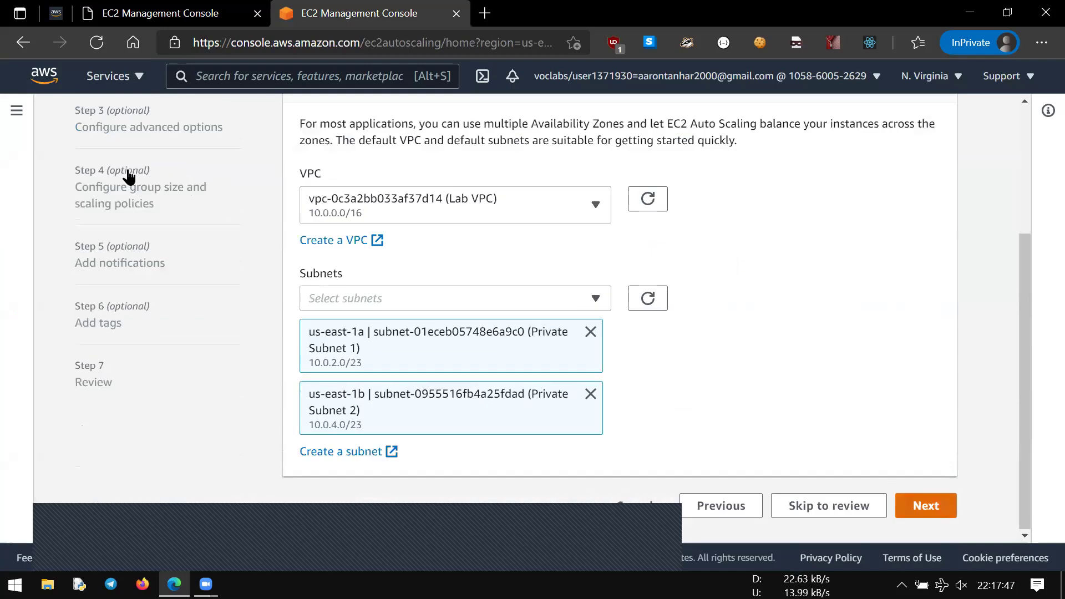
Read instructions 56 and 57 of the lab guide and compare the load balancing requirements with the available options for the group.
{"action": "left_click", "coordinate": [55, 13]}
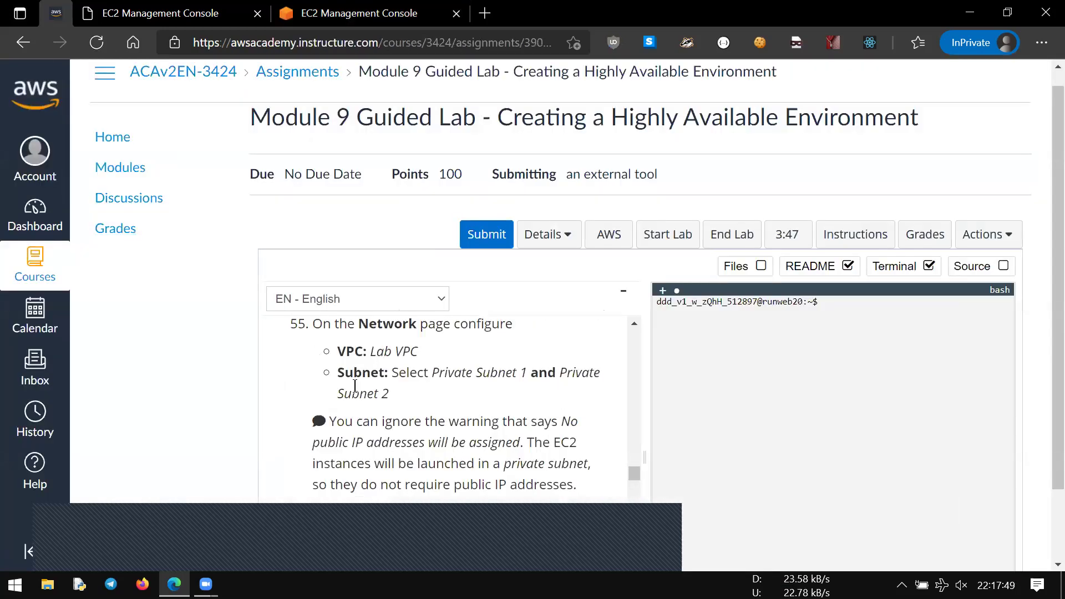
{"action": "scroll", "coordinate": [361, 386], "scroll_direction": "down", "scroll_amount": 3}
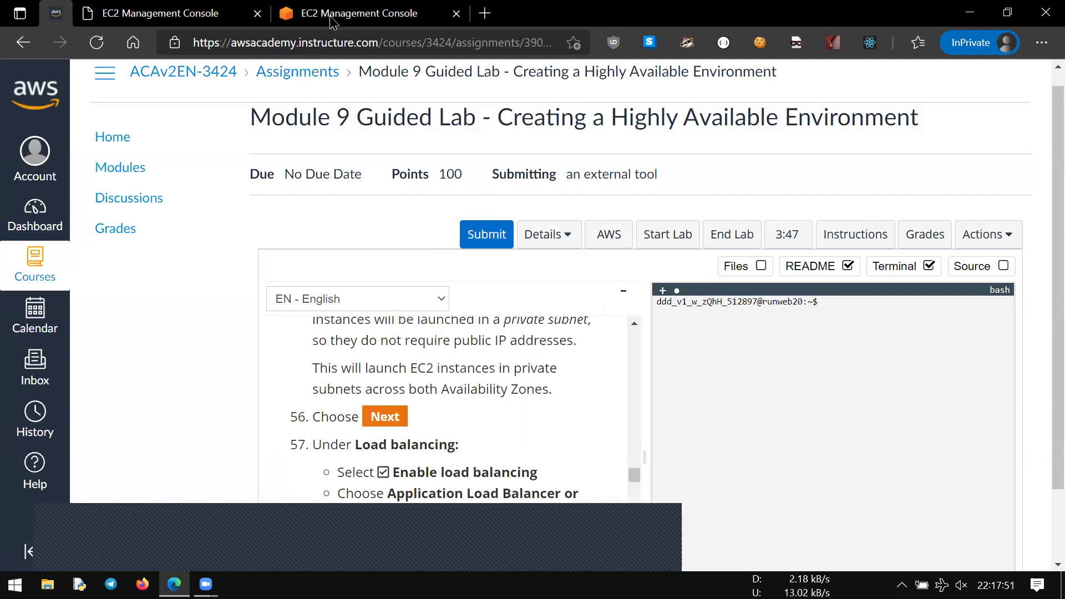
{"action": "left_click", "coordinate": [344, 8]}
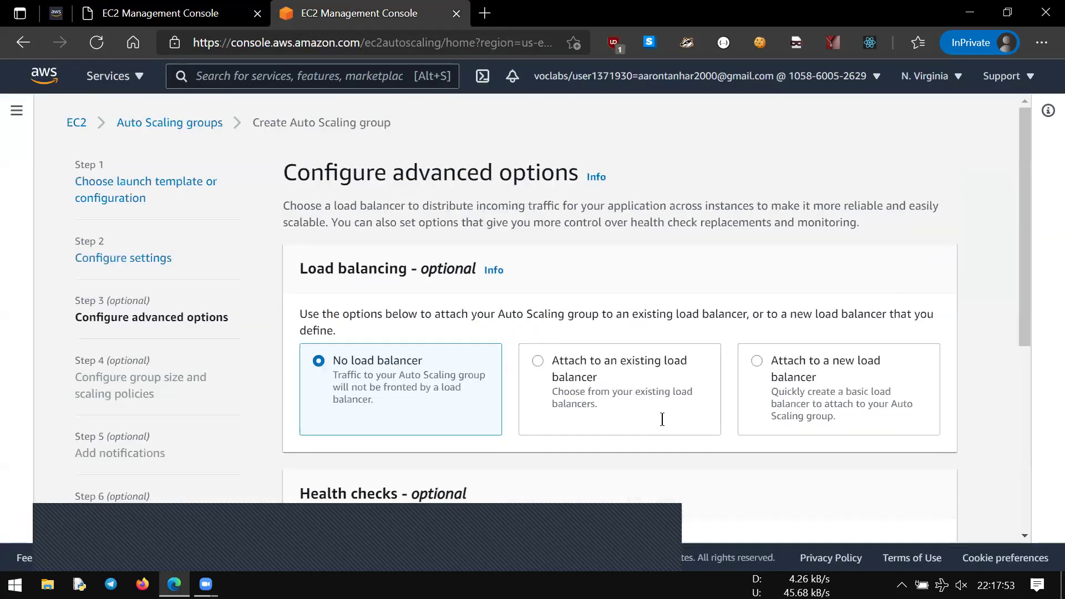
{"action": "scroll", "coordinate": [662, 418], "scroll_direction": "down", "scroll_amount": 5}
{"action": "left_click", "coordinate": [55, 12]}
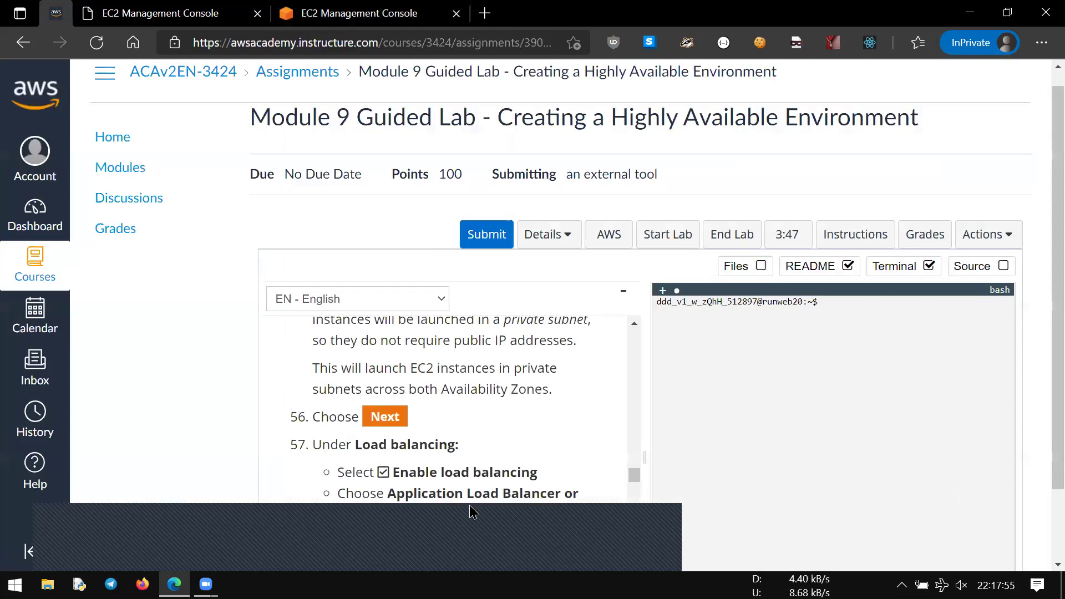
{"action": "scroll", "coordinate": [432, 400], "scroll_direction": "down", "scroll_amount": 1}
{"action": "left_click", "coordinate": [344, 12]}
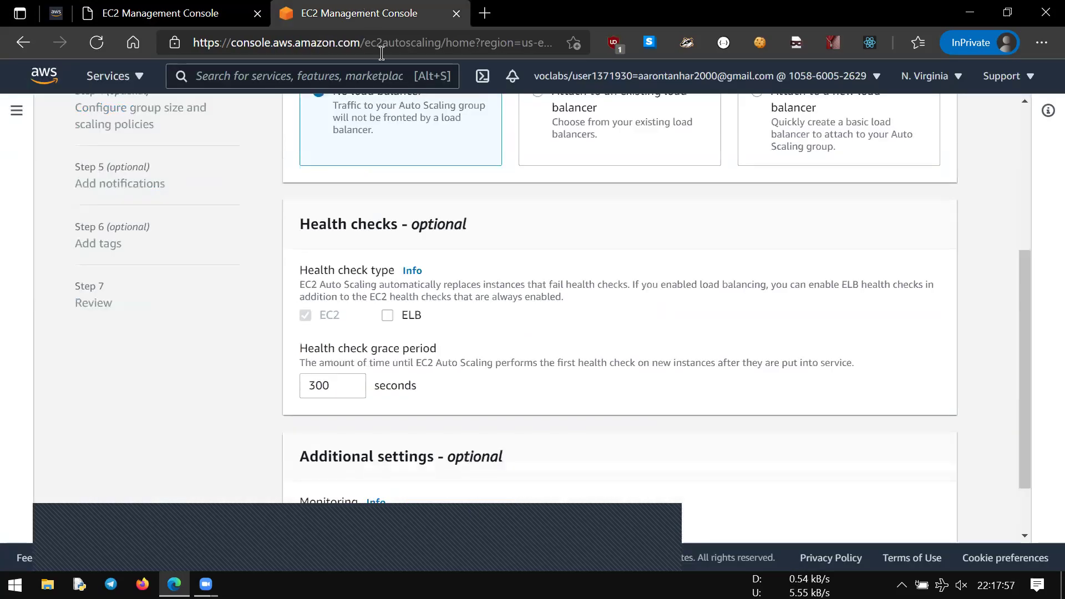
{"action": "scroll", "coordinate": [632, 233], "scroll_direction": "up", "scroll_amount": 3}
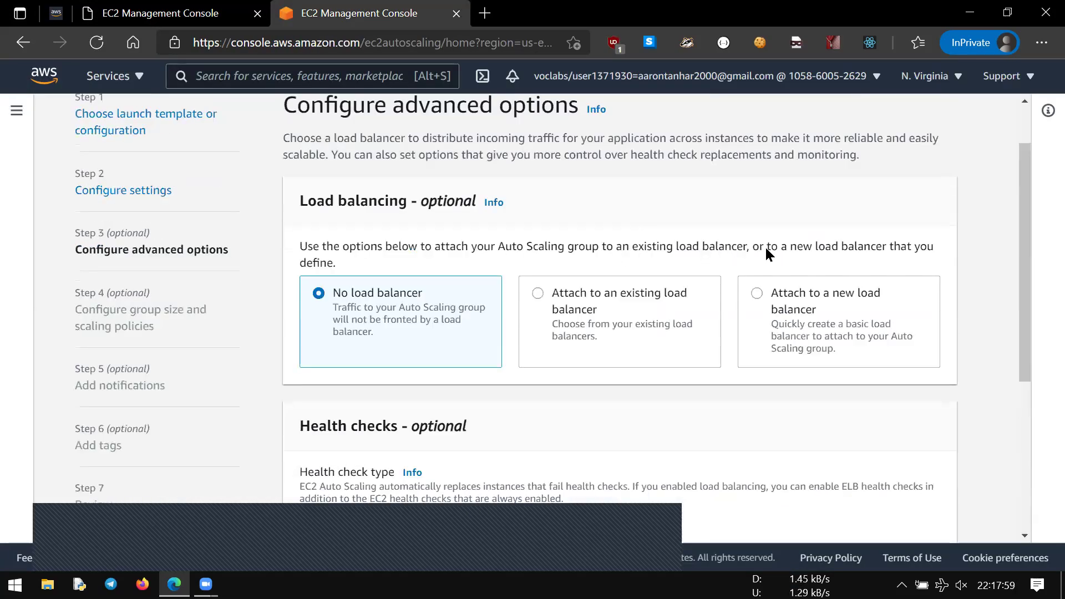
{"action": "scroll", "coordinate": [832, 247], "scroll_direction": "down", "scroll_amount": 5}
{"action": "left_click", "coordinate": [930, 503]}
{"action": "scroll", "coordinate": [890, 363], "scroll_direction": "down", "scroll_amount": 5}
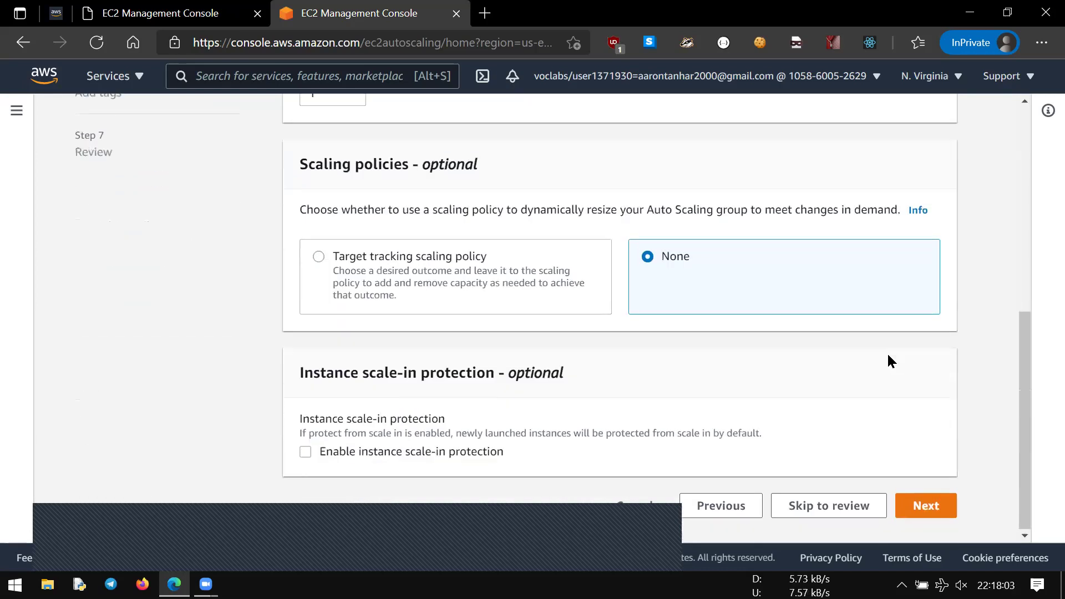
{"action": "scroll", "coordinate": [872, 341], "scroll_direction": "up", "scroll_amount": 7}
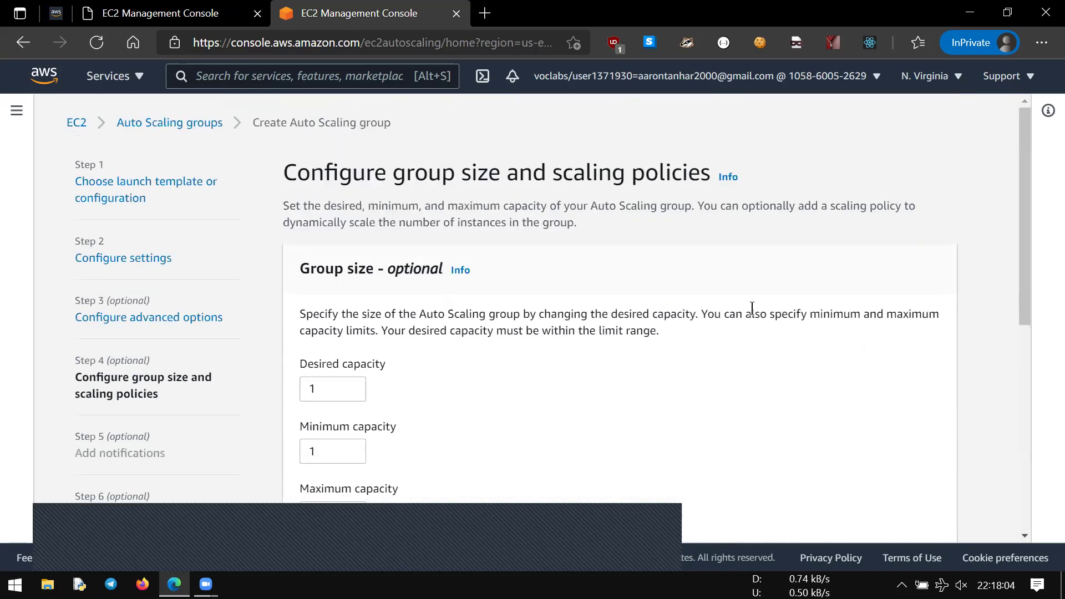
{"action": "left_click", "coordinate": [56, 14]}
{"action": "scroll", "coordinate": [415, 356], "scroll_direction": "down", "scroll_amount": 1}
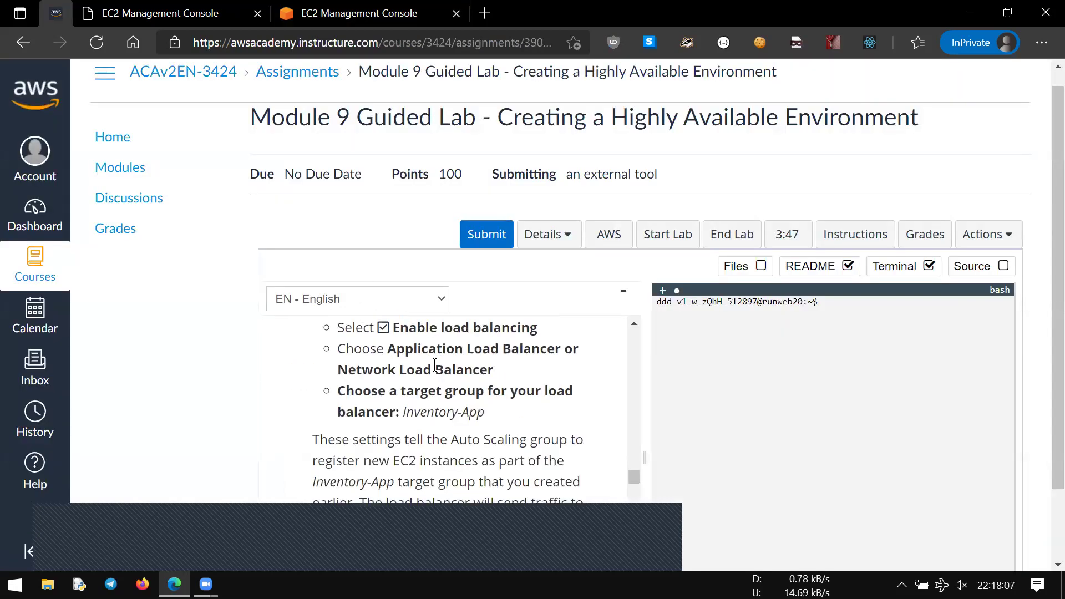
{"action": "left_click", "coordinate": [359, 13]}
{"action": "scroll", "coordinate": [838, 342], "scroll_direction": "down", "scroll_amount": 7}
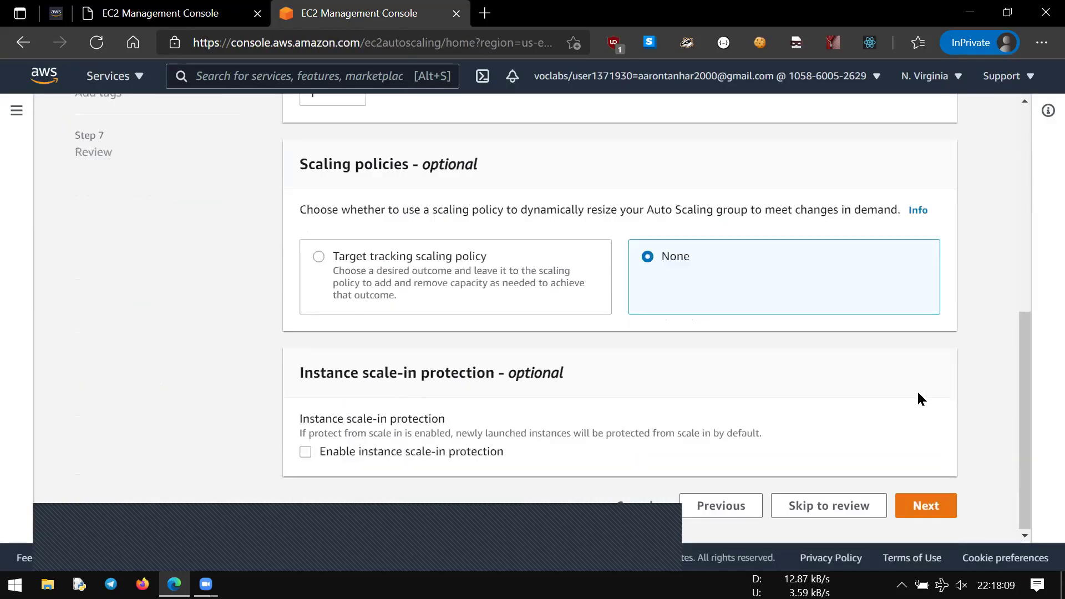
{"action": "left_click", "coordinate": [942, 505]}
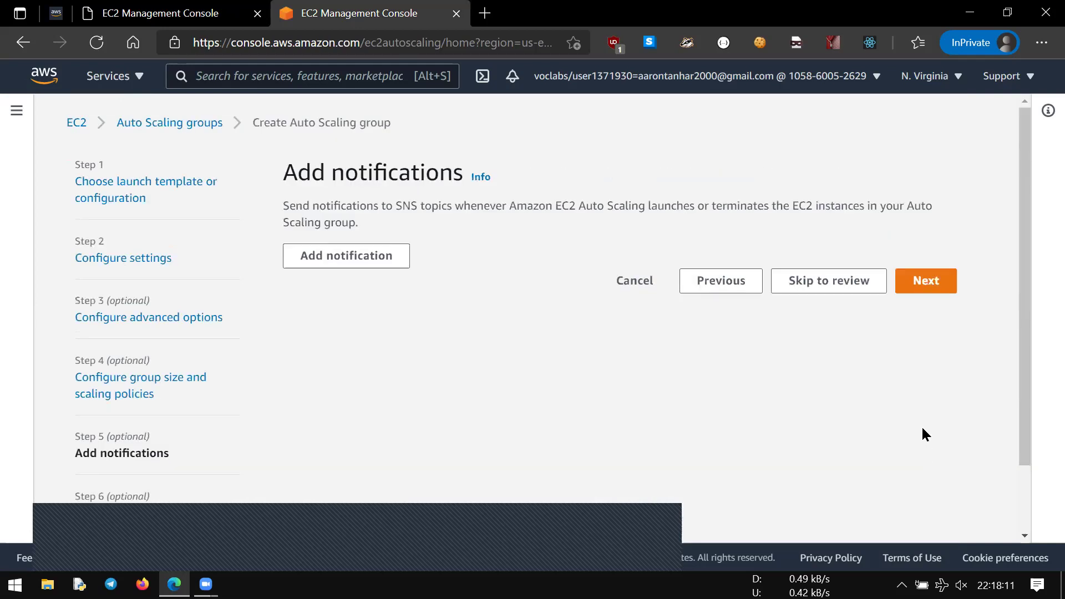
{"action": "scroll", "coordinate": [838, 402], "scroll_direction": "down", "scroll_amount": 2}
{"action": "left_click", "coordinate": [696, 203]}
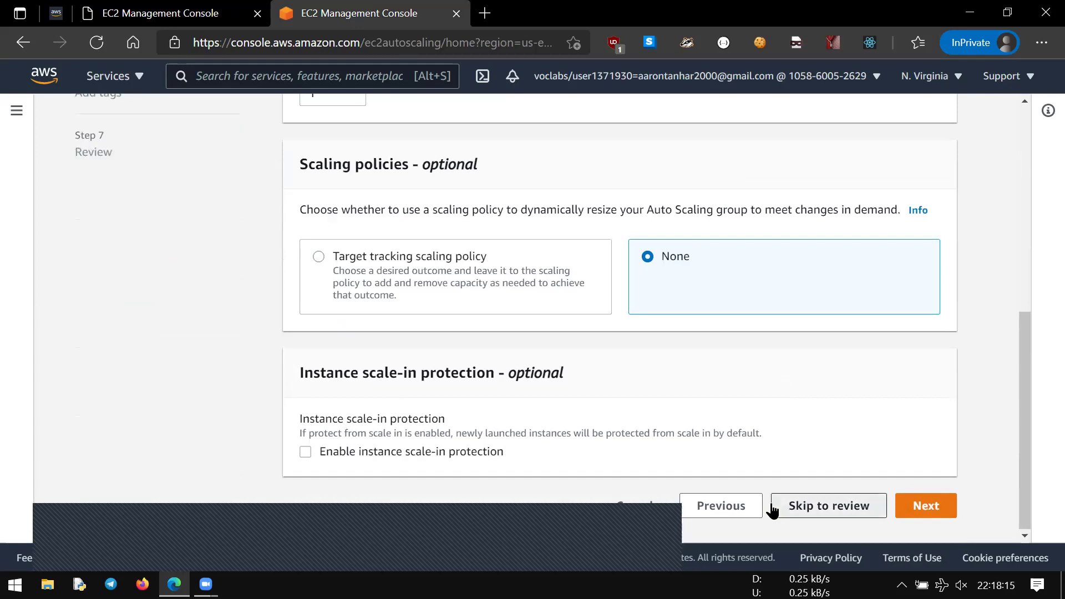
{"action": "left_click", "coordinate": [741, 503]}
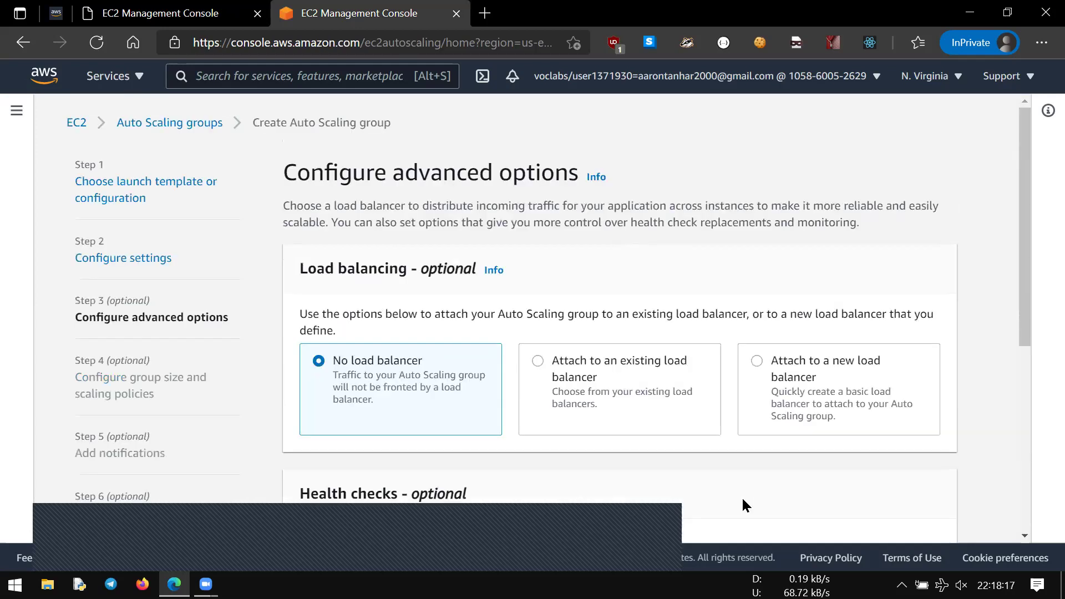
Check instruction 57 of the lab guide and try the options for attaching the group to a new or existing load balancer.
{"action": "scroll", "coordinate": [670, 344], "scroll_direction": "down", "scroll_amount": 3}
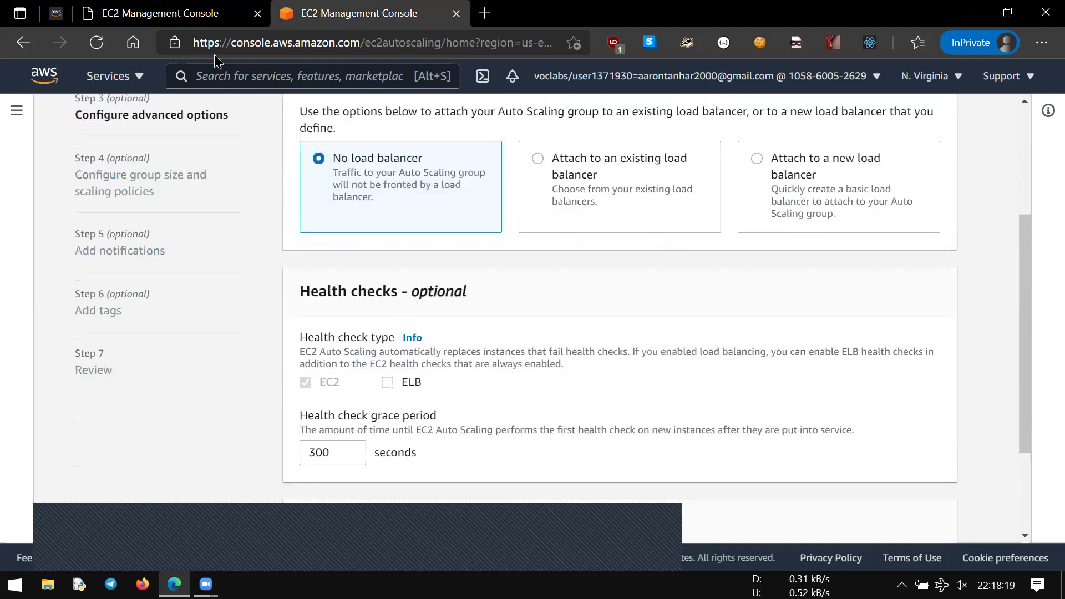
{"action": "left_click", "coordinate": [55, 13]}
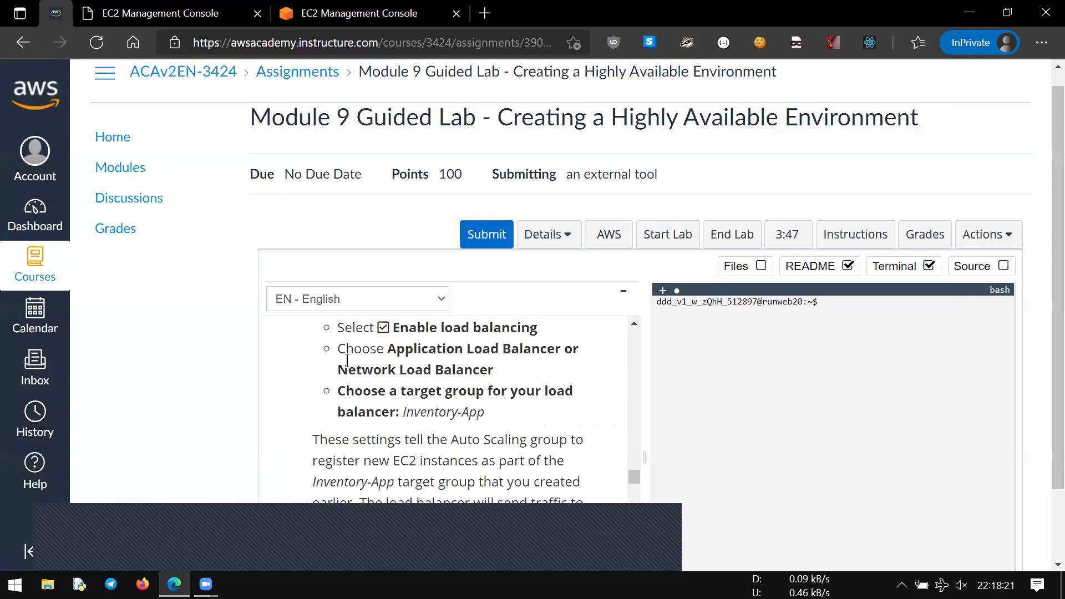
{"action": "scroll", "coordinate": [337, 378], "scroll_direction": "up", "scroll_amount": 1}
{"action": "left_click", "coordinate": [358, 13]}
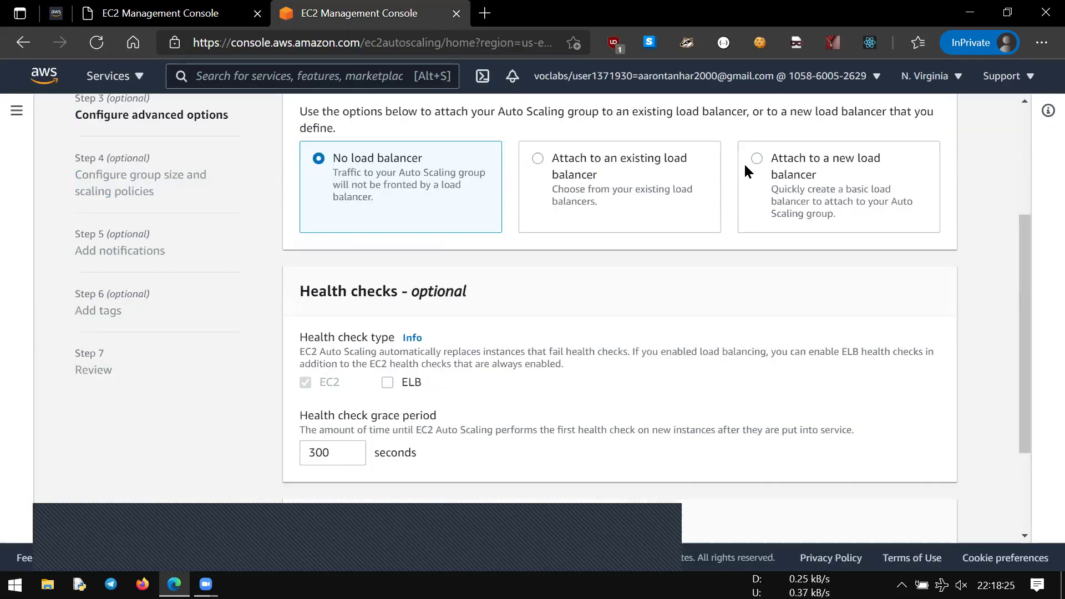
{"action": "left_click", "coordinate": [756, 159]}
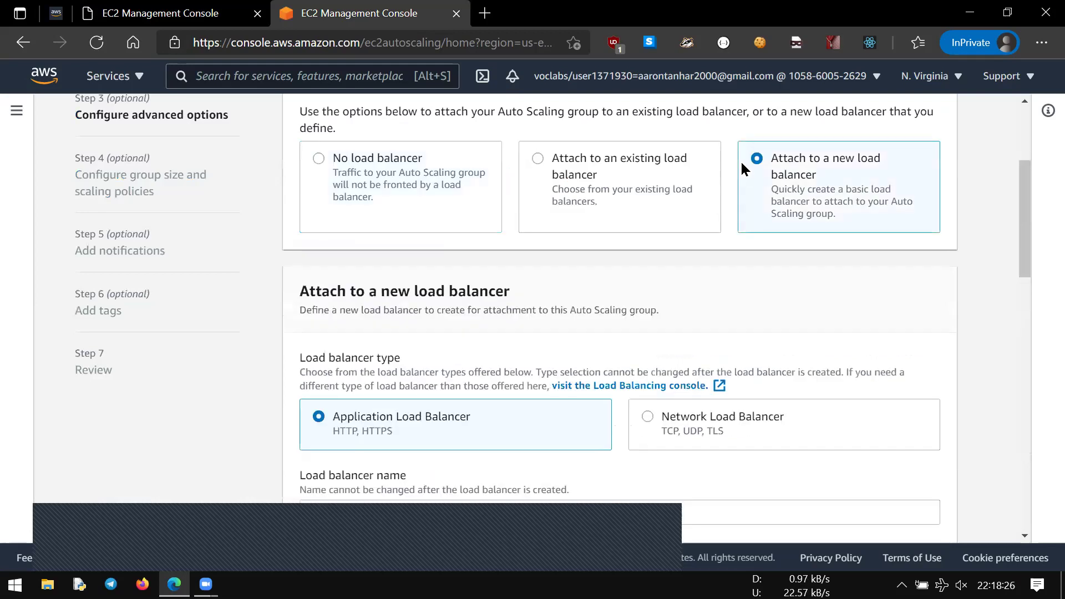
{"action": "left_click", "coordinate": [545, 167]}
{"action": "scroll", "coordinate": [603, 292], "scroll_direction": "down", "scroll_amount": 5}
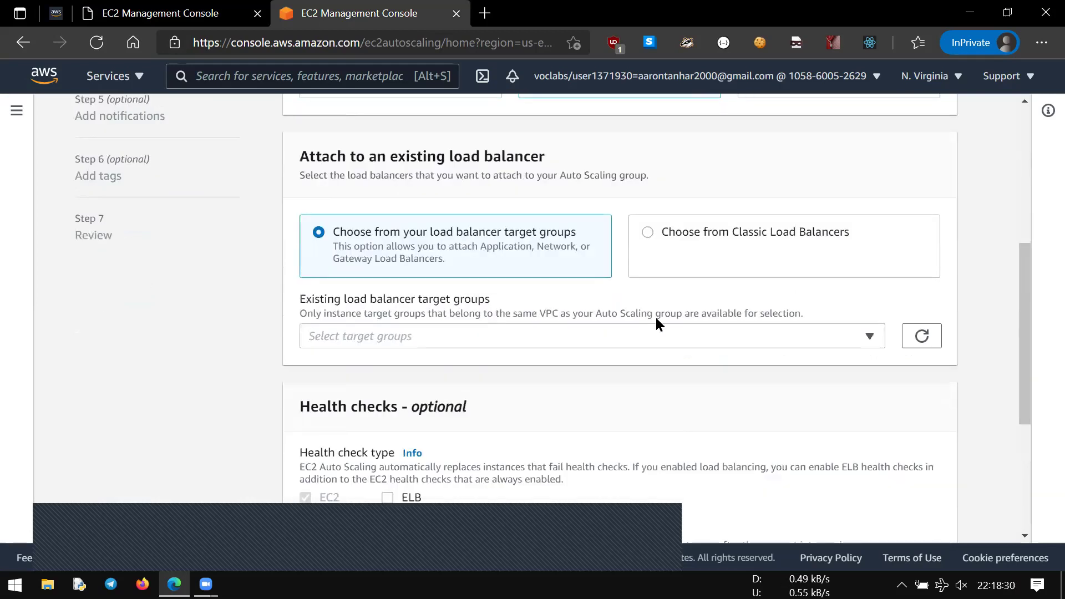
{"action": "scroll", "coordinate": [660, 325], "scroll_direction": "up", "scroll_amount": 2}
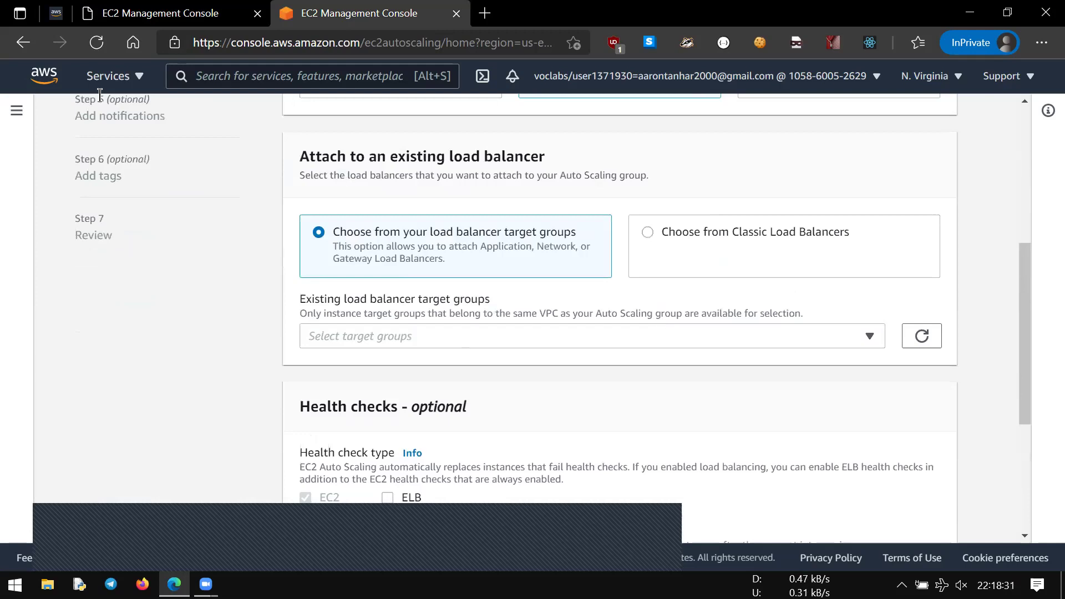
Reread instruction 57 of the lab guide and check Inventory-LB in the list of existing load balancers.
{"action": "left_click", "coordinate": [68, 17]}
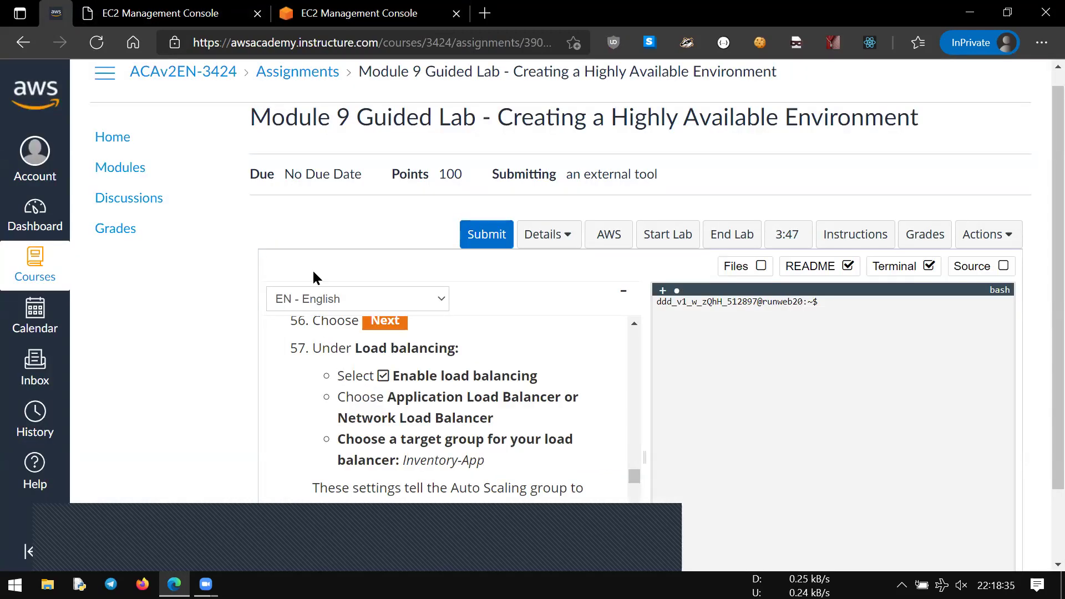
{"action": "left_click", "coordinate": [167, 12]}
{"action": "left_click", "coordinate": [56, 8]}
{"action": "left_click", "coordinate": [167, 13]}
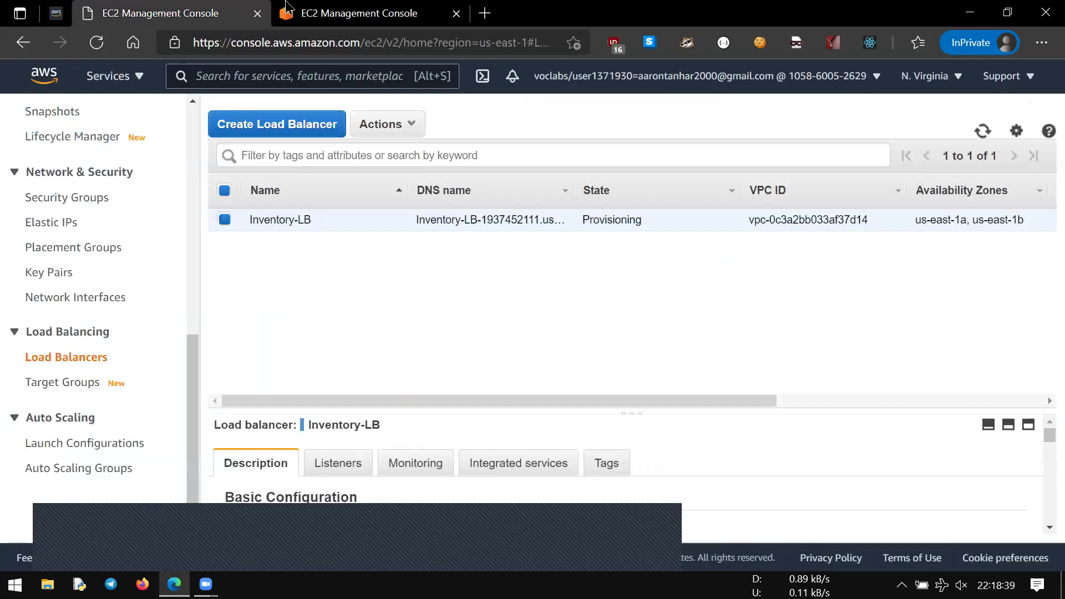
{"action": "left_click", "coordinate": [311, 12]}
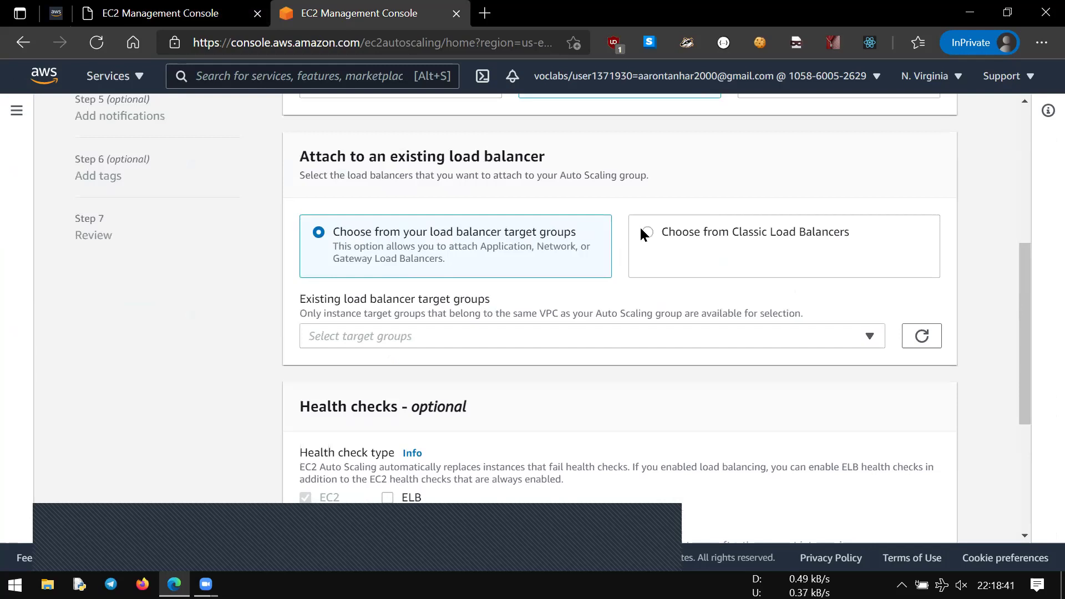
Try attaching the group to a new load balancer and inspect its type, name and scheme settings.
{"action": "scroll", "coordinate": [639, 225], "scroll_direction": "up", "scroll_amount": 5}
{"action": "scroll", "coordinate": [763, 305], "scroll_direction": "down", "scroll_amount": 2}
{"action": "left_click", "coordinate": [757, 158]}
{"action": "scroll", "coordinate": [596, 345], "scroll_direction": "down", "scroll_amount": 4}
{"action": "scroll", "coordinate": [596, 345], "scroll_direction": "up", "scroll_amount": 4}
{"action": "scroll", "coordinate": [596, 345], "scroll_direction": "down", "scroll_amount": 5}
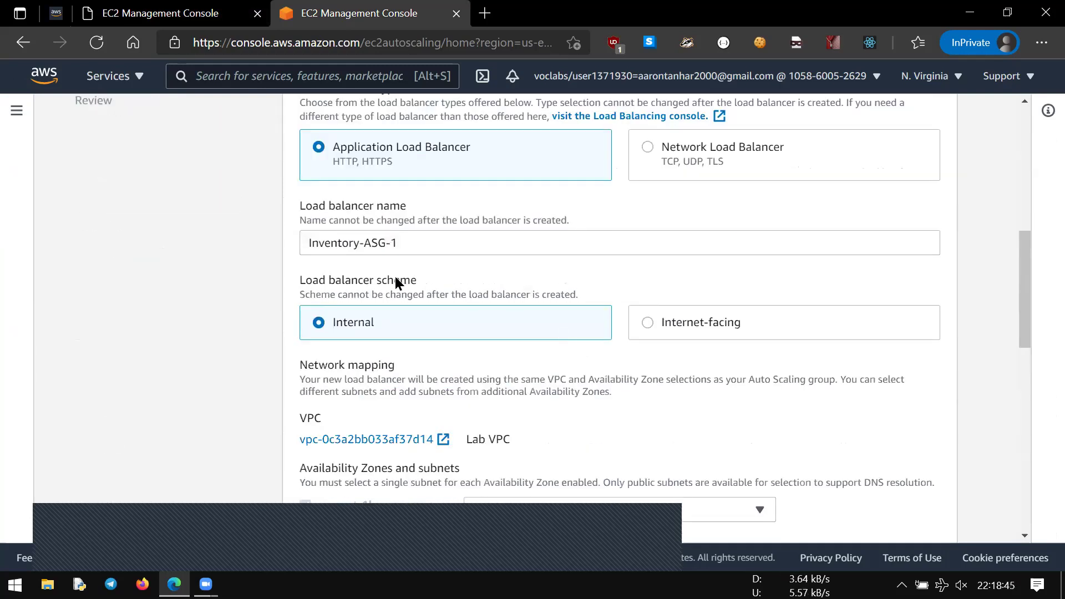
{"action": "left_click", "coordinate": [427, 245]}
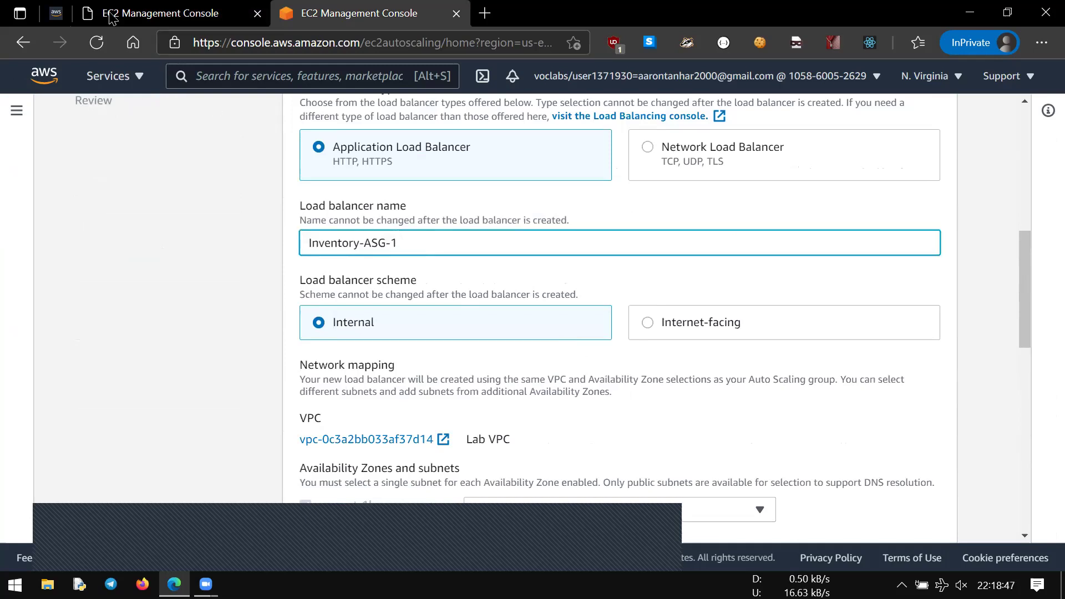
Compare instruction 57 of the lab guide with the new load balancer's routing settings and the rest of the advanced options.
{"action": "key", "text": "ctrl+Tab"}
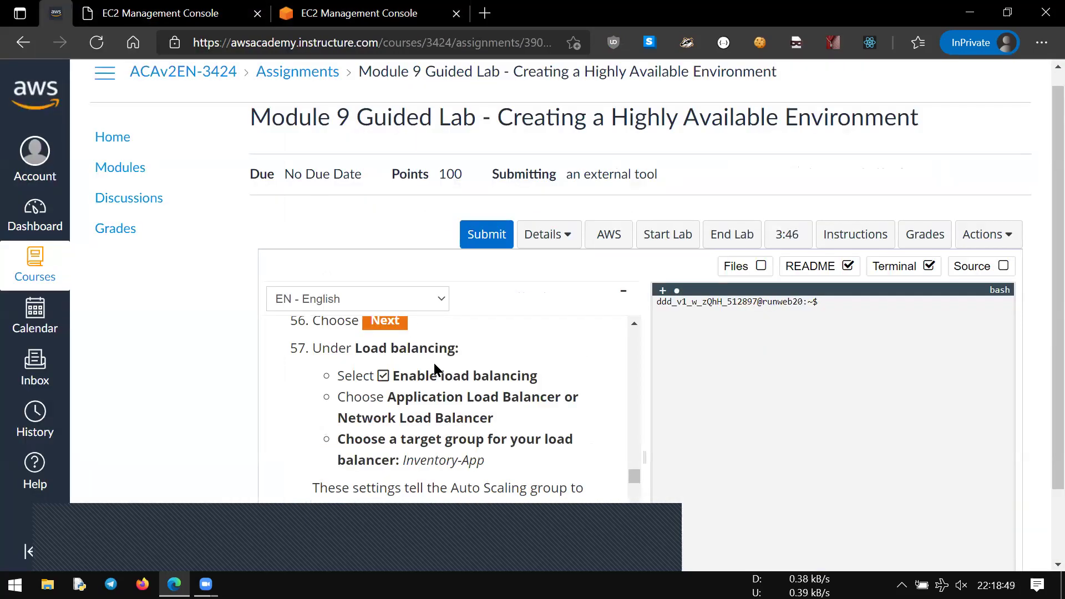
{"action": "scroll", "coordinate": [434, 363], "scroll_direction": "up", "scroll_amount": 4}
{"action": "scroll", "coordinate": [434, 364], "scroll_direction": "down", "scroll_amount": 2}
{"action": "scroll", "coordinate": [434, 364], "scroll_direction": "up", "scroll_amount": 1}
{"action": "scroll", "coordinate": [433, 361], "scroll_direction": "down", "scroll_amount": 3}
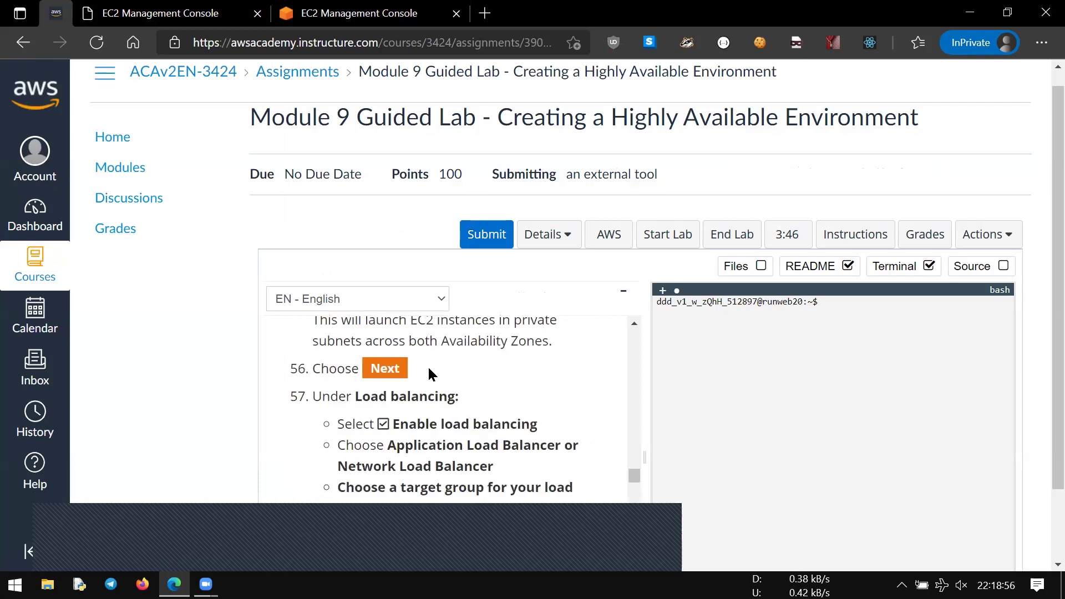
{"action": "scroll", "coordinate": [430, 373], "scroll_direction": "down", "scroll_amount": 1}
{"action": "left_click", "coordinate": [424, 4]}
{"action": "scroll", "coordinate": [517, 306], "scroll_direction": "down", "scroll_amount": 8}
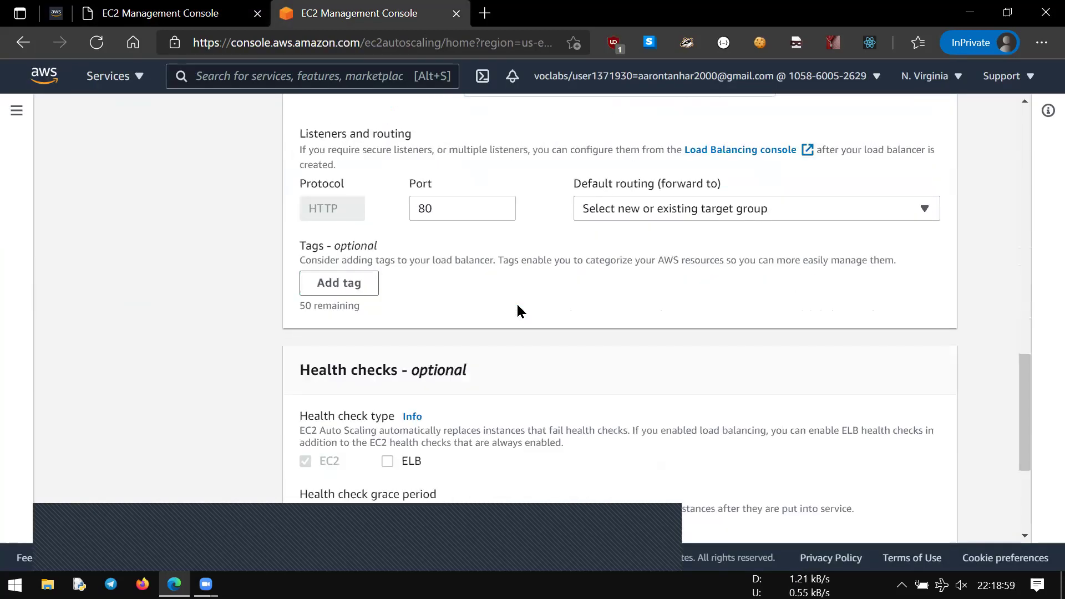
{"action": "scroll", "coordinate": [609, 230], "scroll_direction": "down", "scroll_amount": 4}
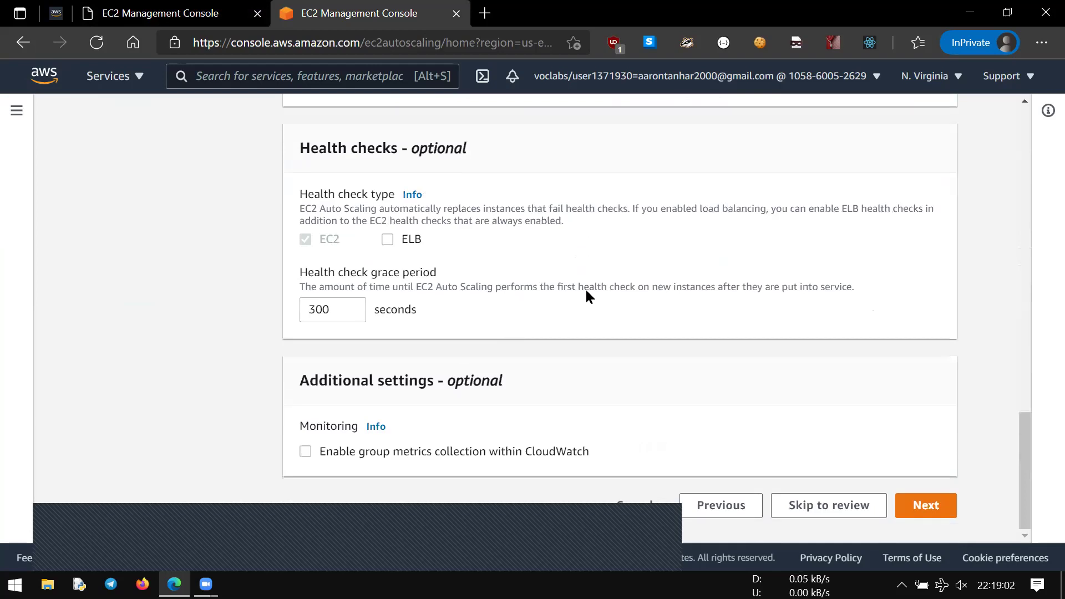
{"action": "scroll", "coordinate": [586, 292], "scroll_direction": "up", "scroll_amount": 15}
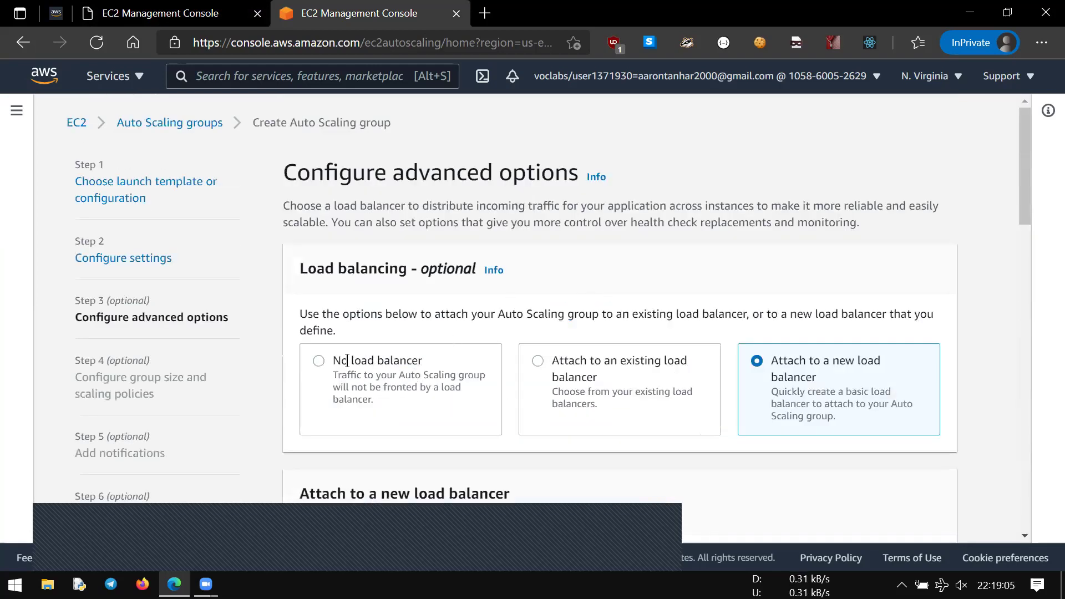
Attach the group to an existing load balancer using the Inventory-App target group.
{"action": "left_click", "coordinate": [558, 364]}
{"action": "scroll", "coordinate": [531, 348], "scroll_direction": "down", "scroll_amount": 5}
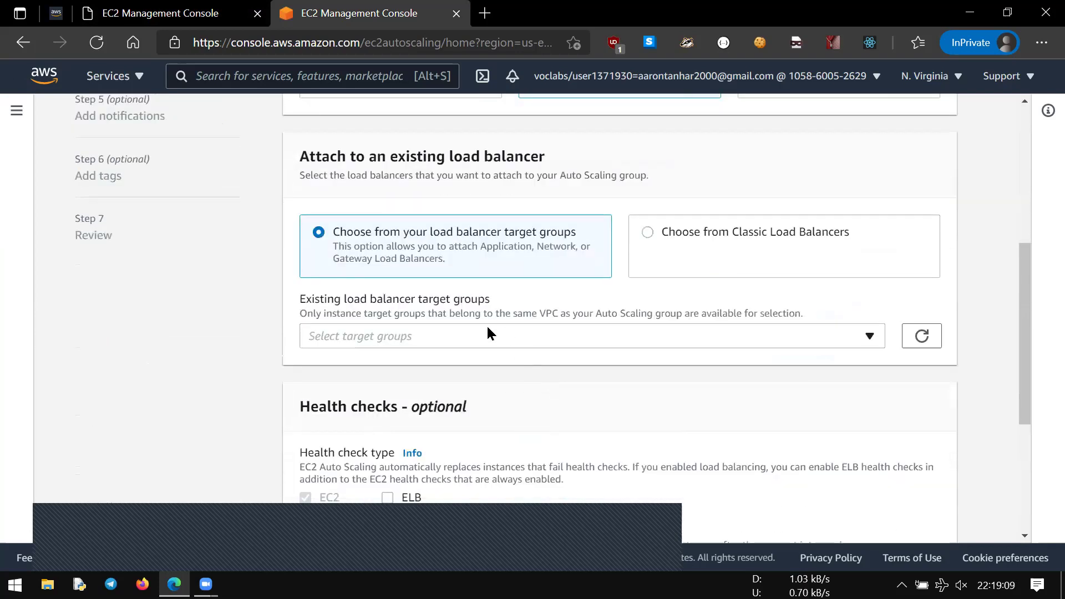
{"action": "left_click", "coordinate": [473, 335]}
{"action": "left_click", "coordinate": [455, 395]}
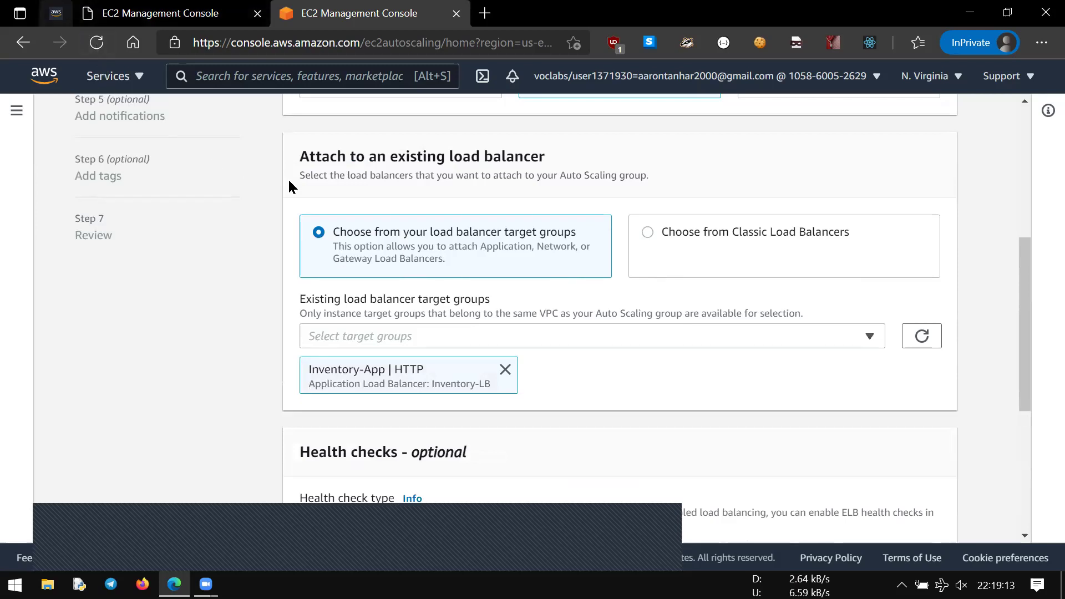
Following instruction 58 of the lab guide, enable ELB health checks and set the health check grace period to 90 seconds.
{"action": "left_click", "coordinate": [56, 13]}
{"action": "scroll", "coordinate": [511, 395], "scroll_direction": "down", "scroll_amount": 1}
{"action": "scroll", "coordinate": [511, 394], "scroll_direction": "down", "scroll_amount": 4}
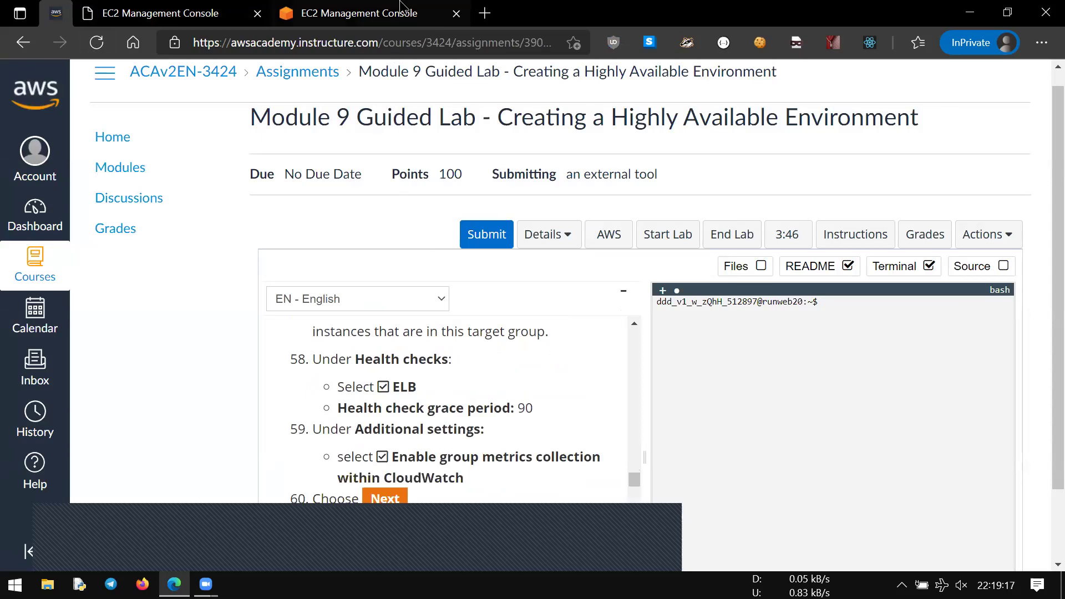
{"action": "left_click", "coordinate": [359, 12]}
{"action": "scroll", "coordinate": [721, 377], "scroll_direction": "down", "scroll_amount": 5}
{"action": "left_click", "coordinate": [387, 240]}
{"action": "left_click", "coordinate": [56, 12]}
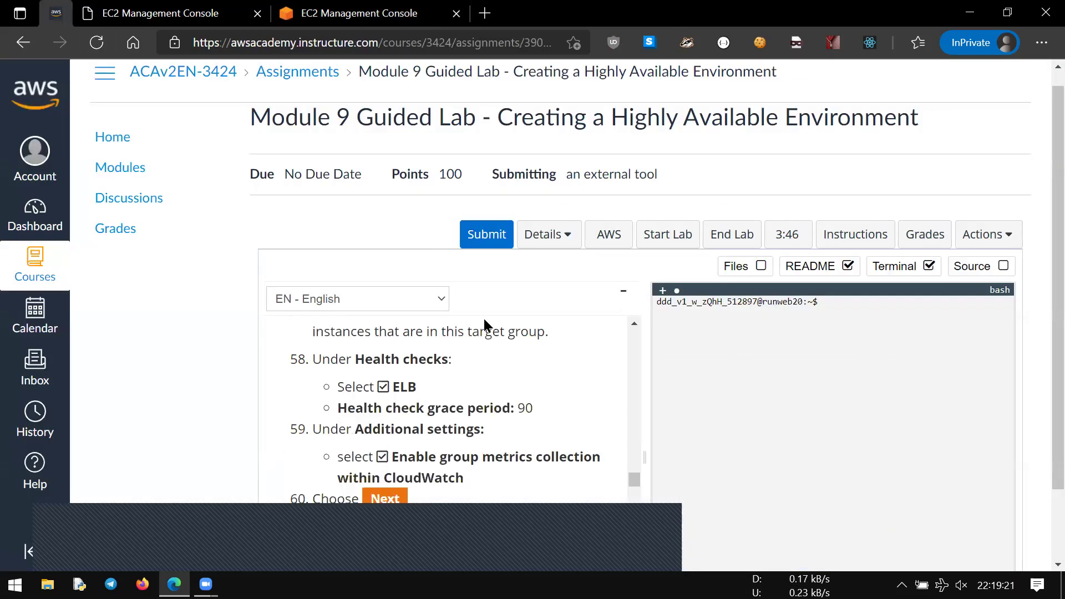
{"action": "left_click", "coordinate": [399, 11]}
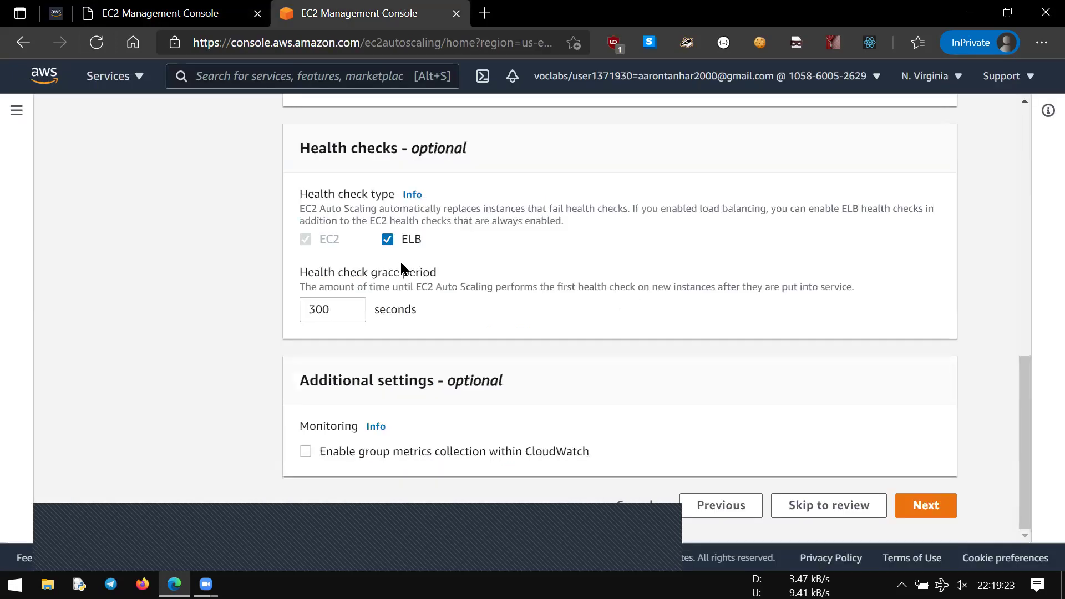
{"action": "left_click_drag", "start_coordinate": [332, 313], "coordinate": [294, 309]}
{"action": "type", "text": "90"}
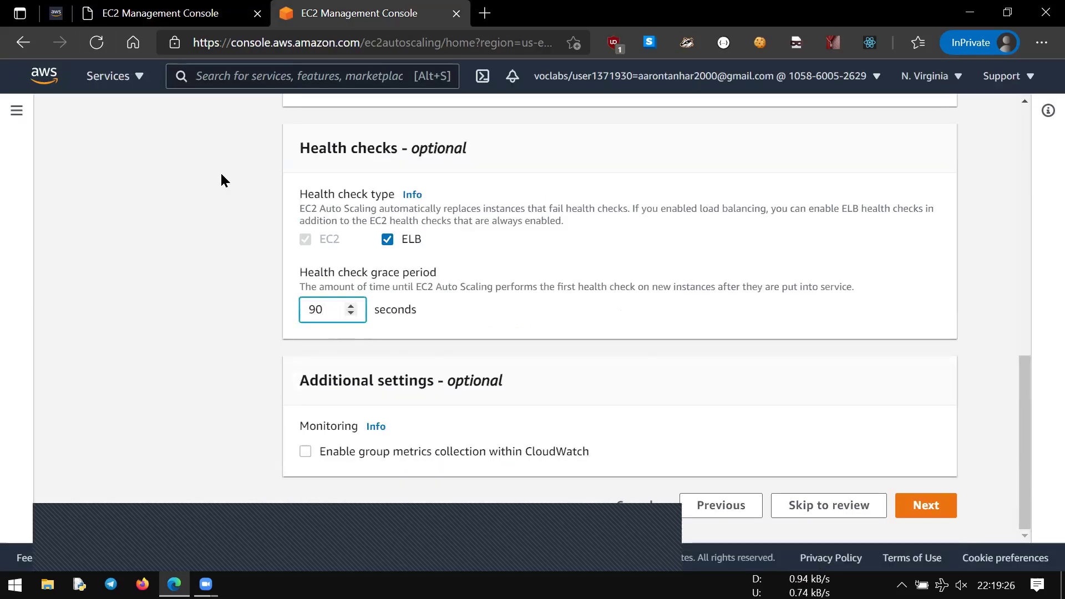
Following instructions 59 and 60 of the lab guide, enable group metrics collection within CloudWatch and continue to the group size settings.
{"action": "left_click", "coordinate": [55, 13]}
{"action": "scroll", "coordinate": [395, 382], "scroll_direction": "down", "scroll_amount": 2}
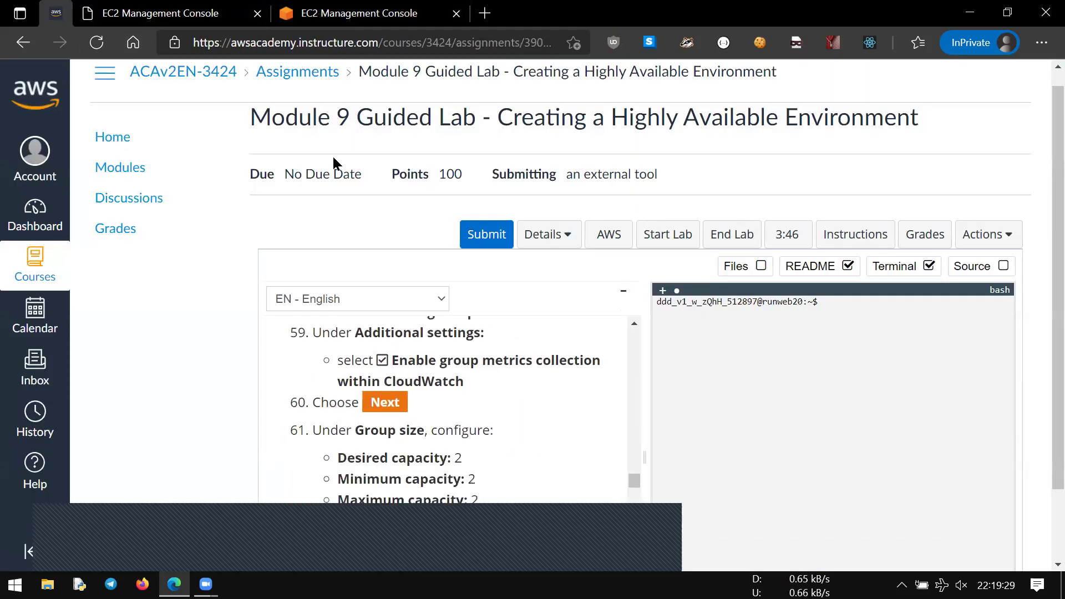
{"action": "key", "text": "ctrl+Tab"}
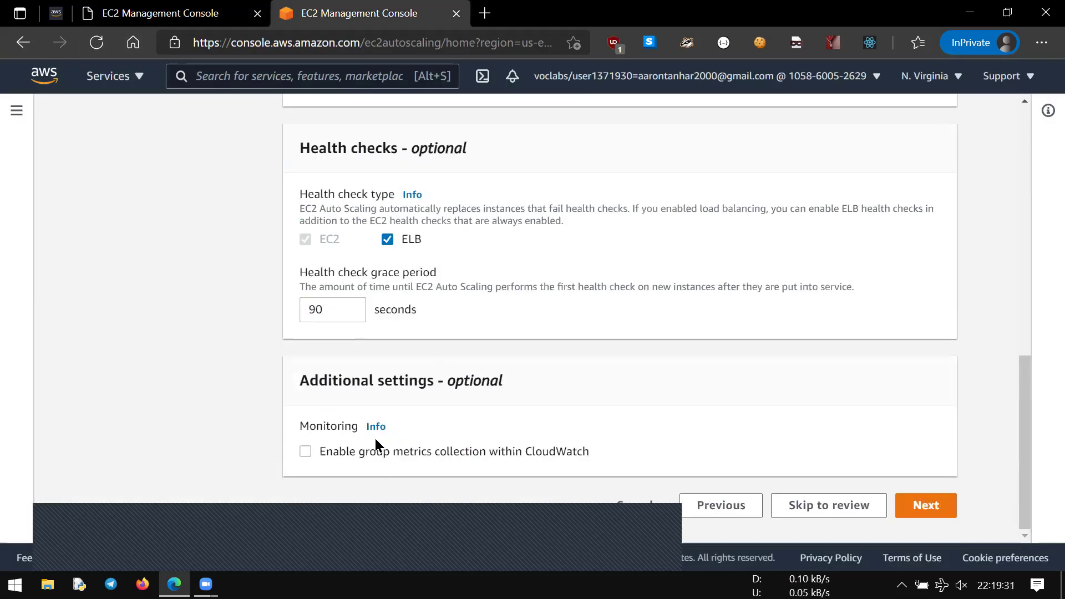
{"action": "left_click", "coordinate": [373, 451]}
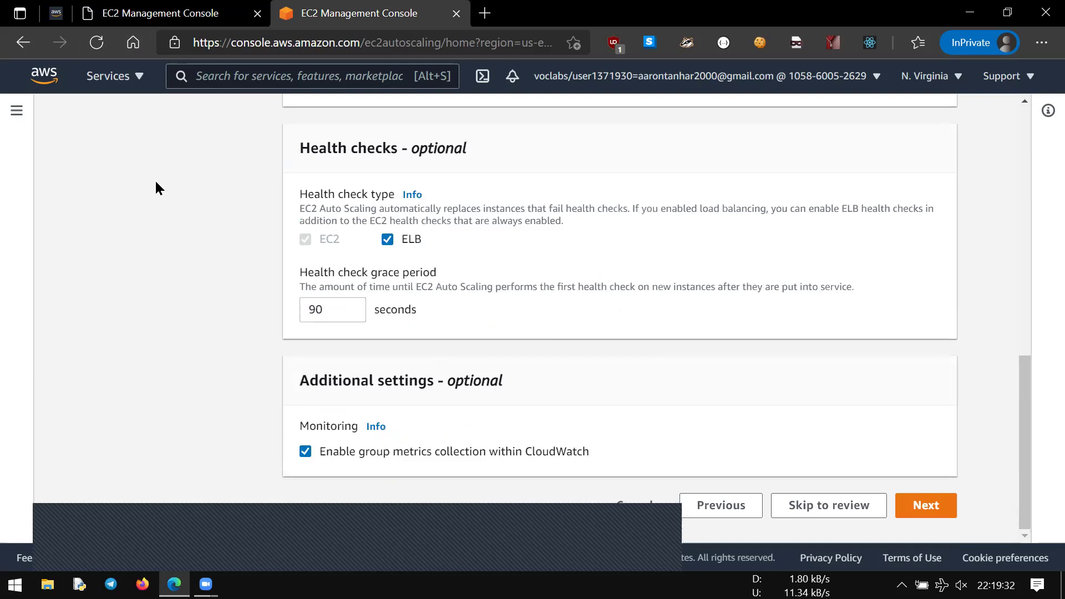
{"action": "left_click", "coordinate": [51, 7]}
{"action": "scroll", "coordinate": [546, 398], "scroll_direction": "down", "scroll_amount": 2}
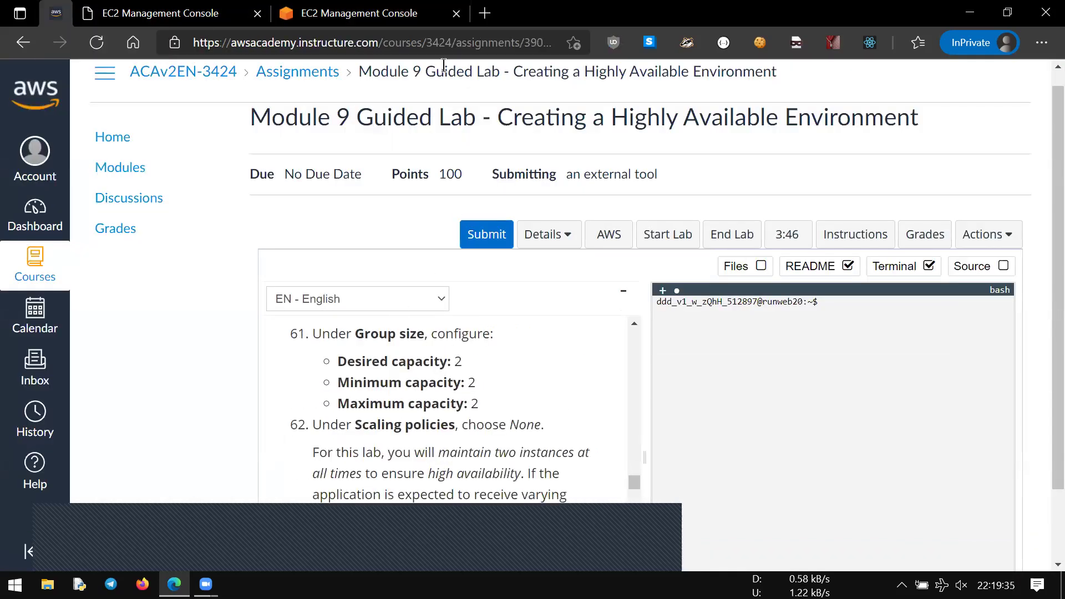
{"action": "key", "text": "ctrl+Tab"}
{"action": "left_click", "coordinate": [939, 506]}
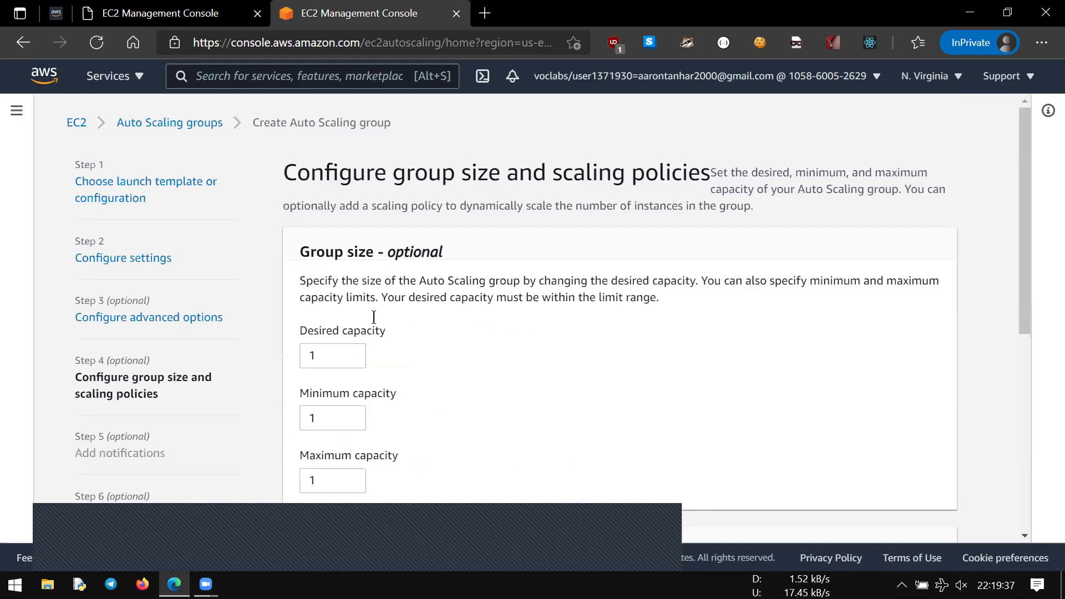
Set the group's desired, minimum and maximum capacity to 2 each.
{"action": "left_click", "coordinate": [330, 396]}
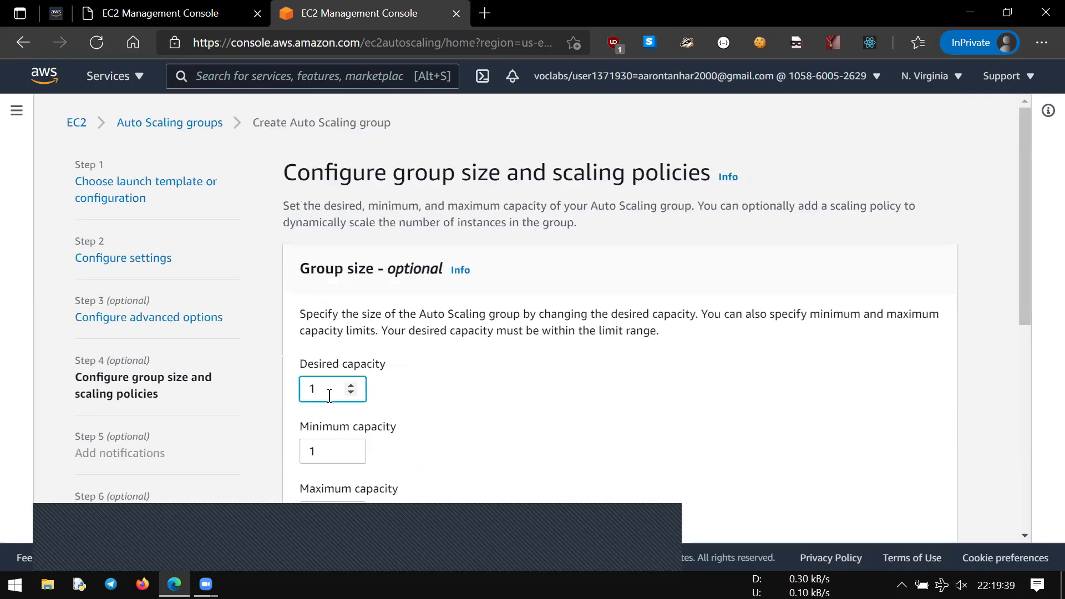
{"action": "key", "text": "Tab"}
{"action": "key", "text": "Tab"}
{"action": "type", "text": "2"}
{"action": "scroll", "coordinate": [441, 386], "scroll_direction": "down", "scroll_amount": 4}
{"action": "left_click", "coordinate": [385, 293]}
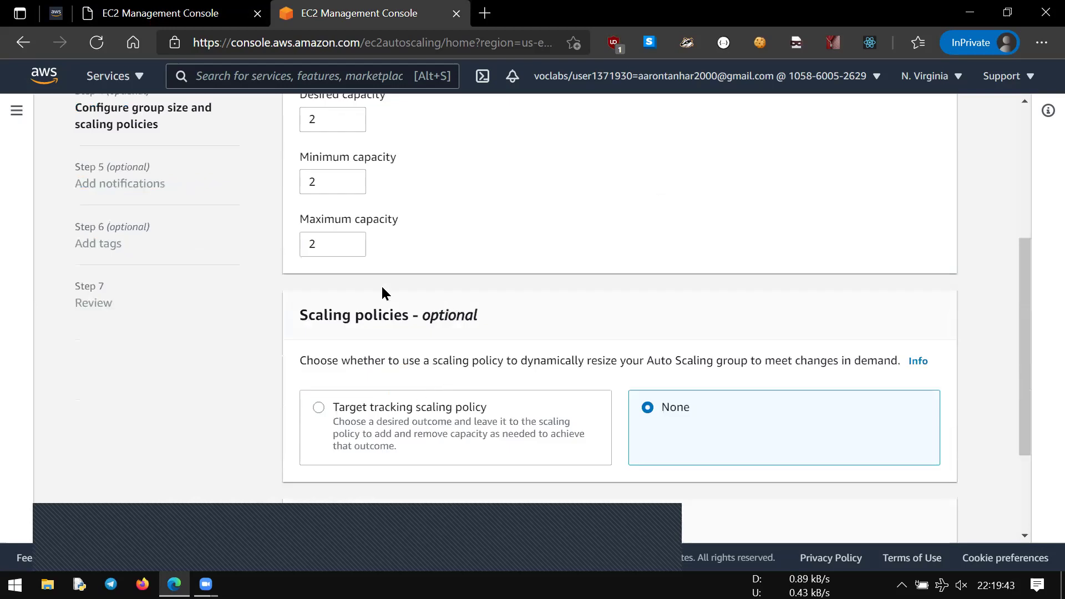
Read instructions 62 to 65 of the lab guide on scaling policies, notifications and tags.
{"action": "left_click", "coordinate": [56, 13]}
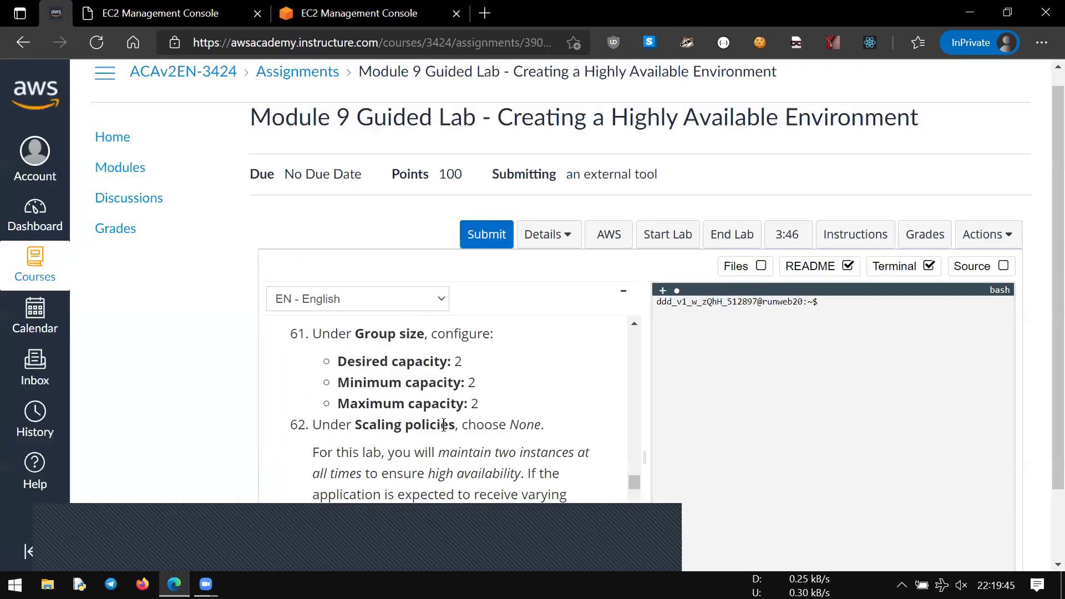
{"action": "scroll", "coordinate": [443, 425], "scroll_direction": "down", "scroll_amount": 1}
{"action": "left_click", "coordinate": [304, 15]}
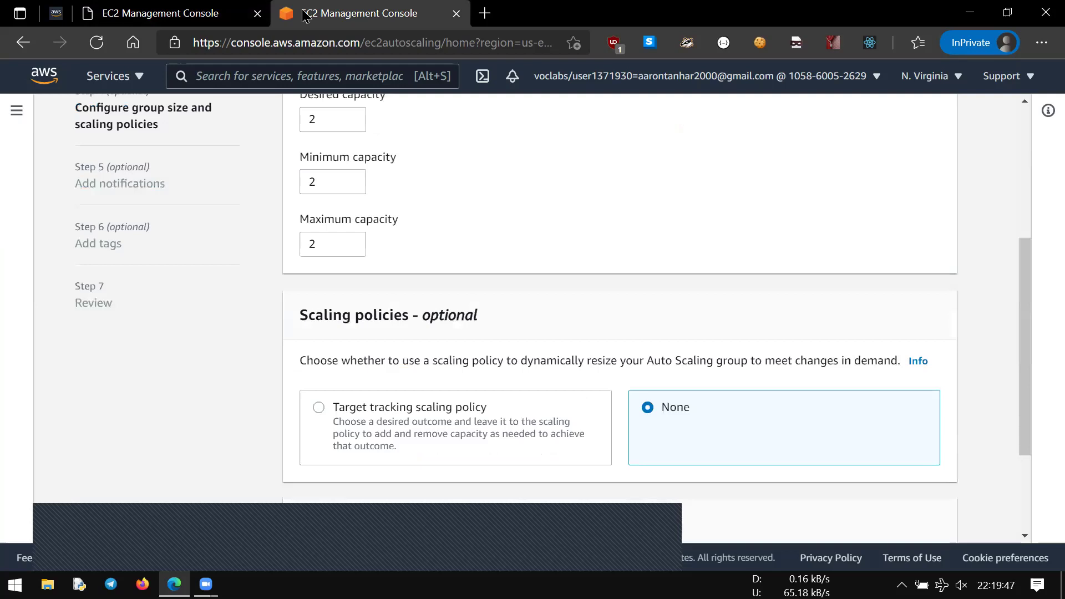
{"action": "left_click", "coordinate": [55, 13]}
{"action": "scroll", "coordinate": [395, 335], "scroll_direction": "down", "scroll_amount": 1}
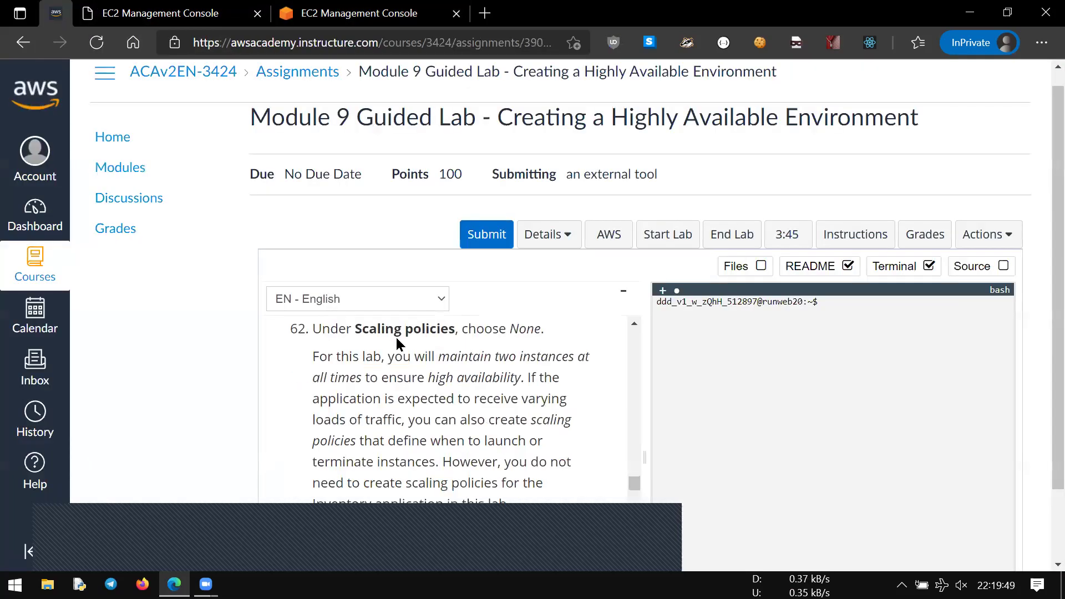
{"action": "scroll", "coordinate": [396, 342], "scroll_direction": "down", "scroll_amount": 1}
{"action": "scroll", "coordinate": [465, 415], "scroll_direction": "down", "scroll_amount": 1}
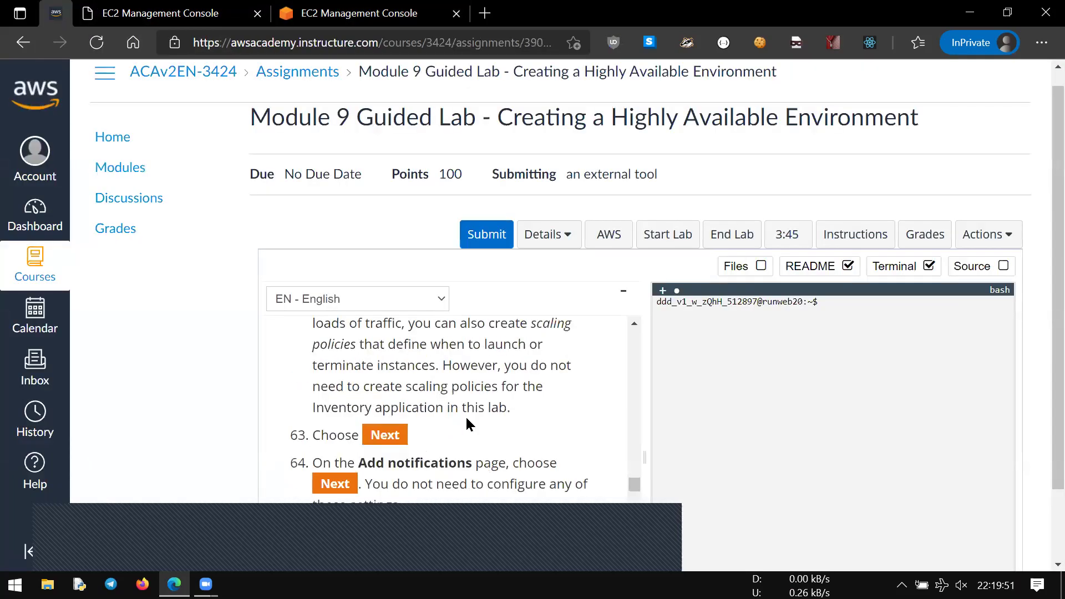
{"action": "scroll", "coordinate": [462, 409], "scroll_direction": "down", "scroll_amount": 1}
{"action": "scroll", "coordinate": [451, 404], "scroll_direction": "down", "scroll_amount": 3}
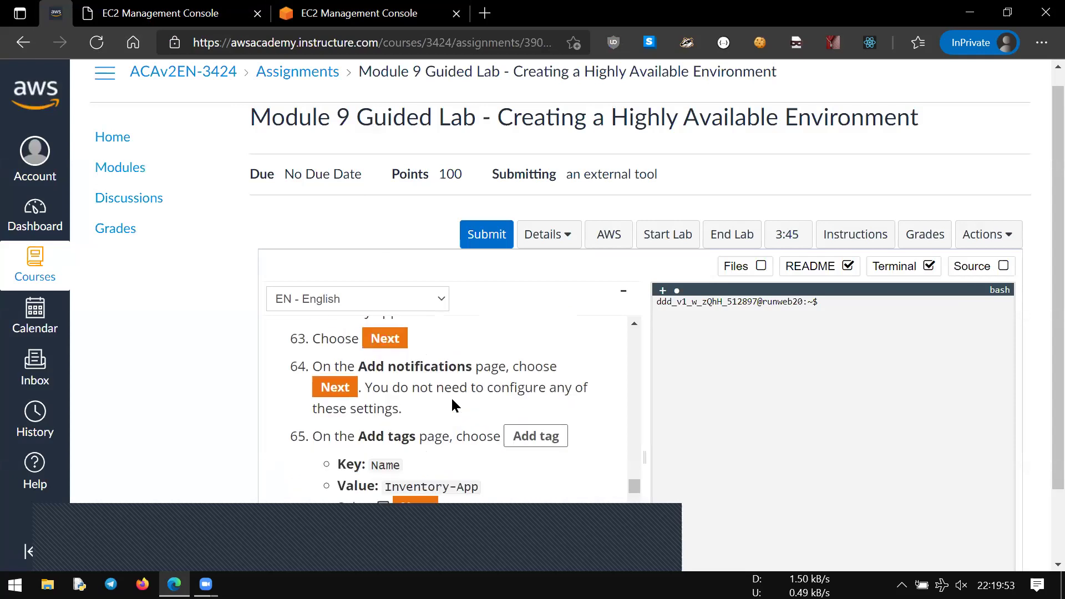
Keep the scaling policy as None and continue past the notifications to the tags page without configuring any.
{"action": "left_click", "coordinate": [392, 14]}
{"action": "scroll", "coordinate": [1010, 427], "scroll_direction": "down", "scroll_amount": 3}
{"action": "left_click", "coordinate": [938, 505]}
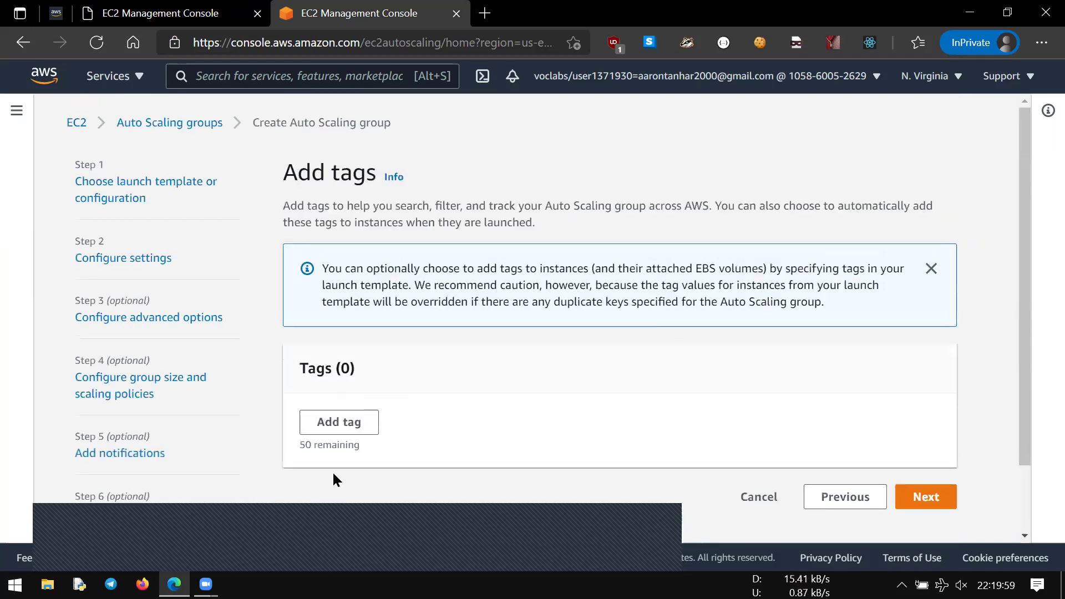
Add a tag to the Auto Scaling group with the key Name.
{"action": "left_click", "coordinate": [323, 422]}
{"action": "left_click", "coordinate": [392, 435]}
{"action": "type", "text": "Name"}
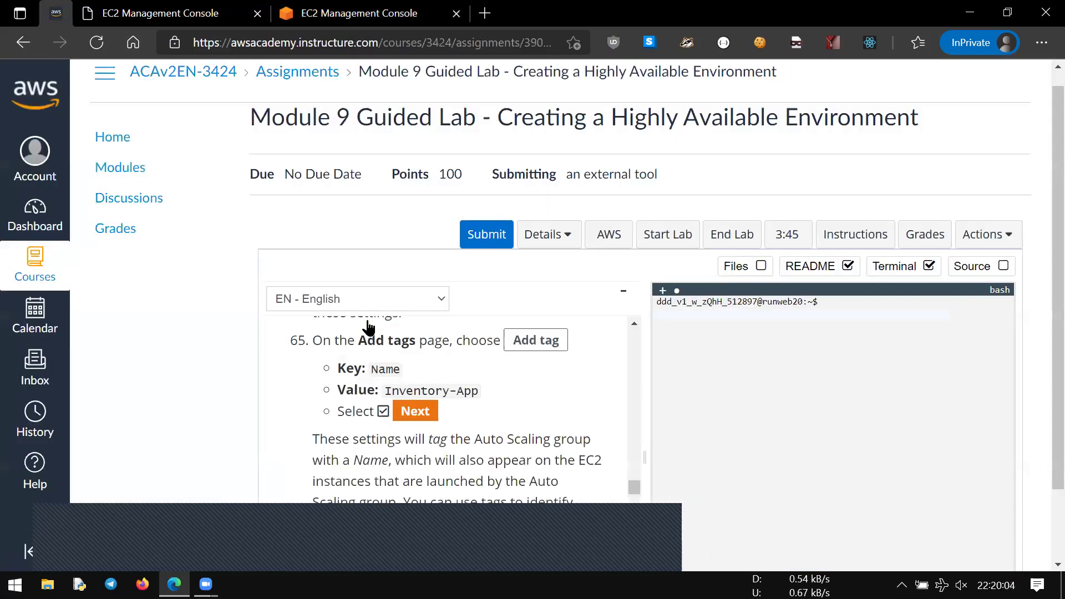
Copy the value Inventory-App from instruction 65 of the lab guide and enter it as the Name tag's value.
{"action": "left_click", "coordinate": [55, 12]}
{"action": "left_click_drag", "start_coordinate": [420, 391], "coordinate": [492, 395]}
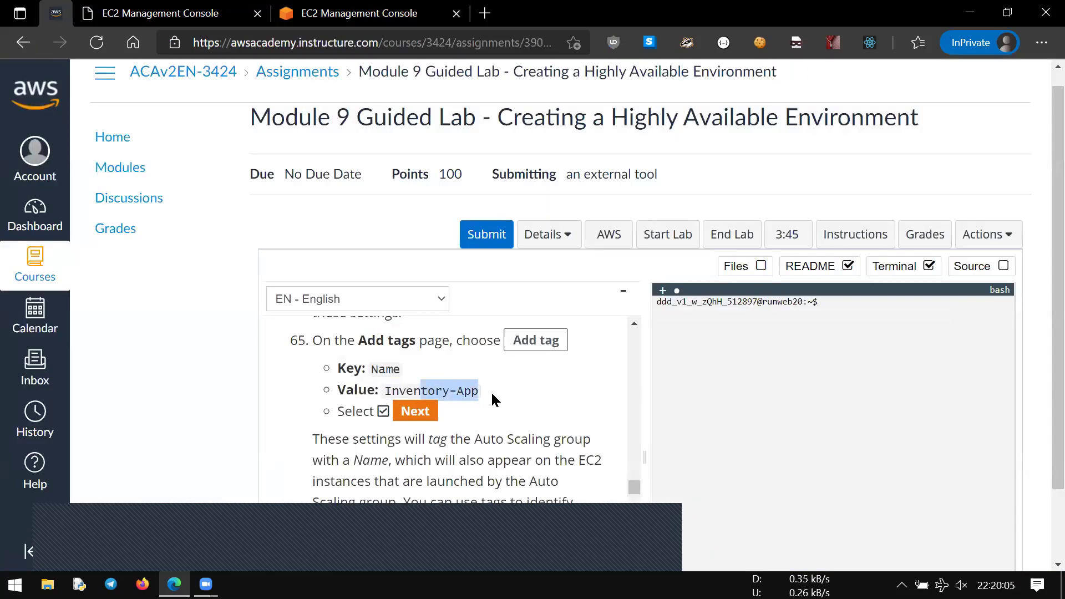
{"action": "left_click_drag", "start_coordinate": [387, 391], "coordinate": [509, 391]}
{"action": "key", "text": "ctrl+c"}
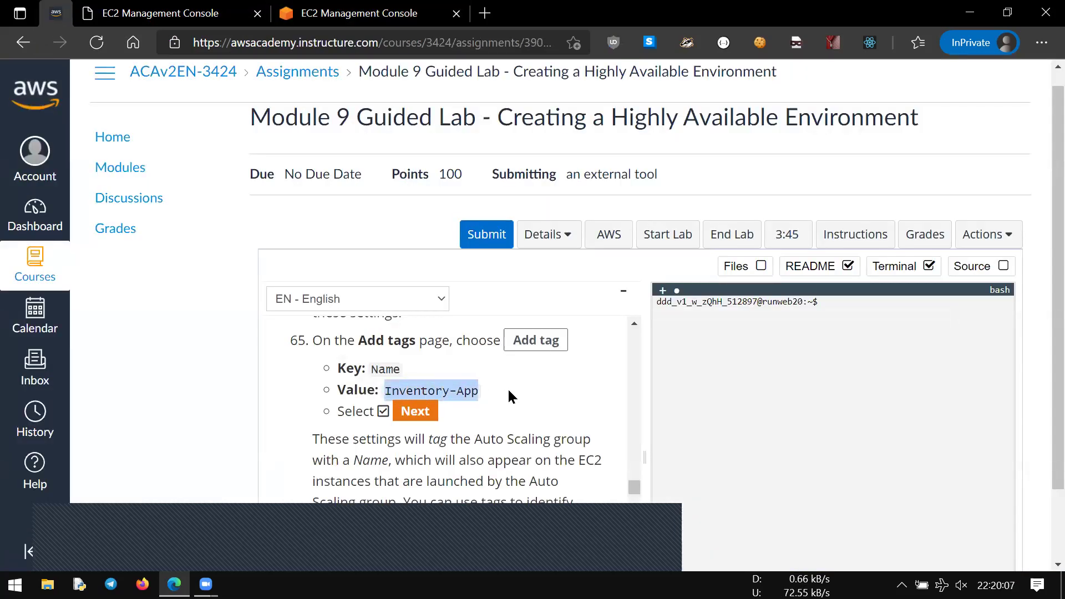
{"action": "left_click", "coordinate": [508, 395]}
{"action": "scroll", "coordinate": [507, 388], "scroll_direction": "down", "scroll_amount": 10}
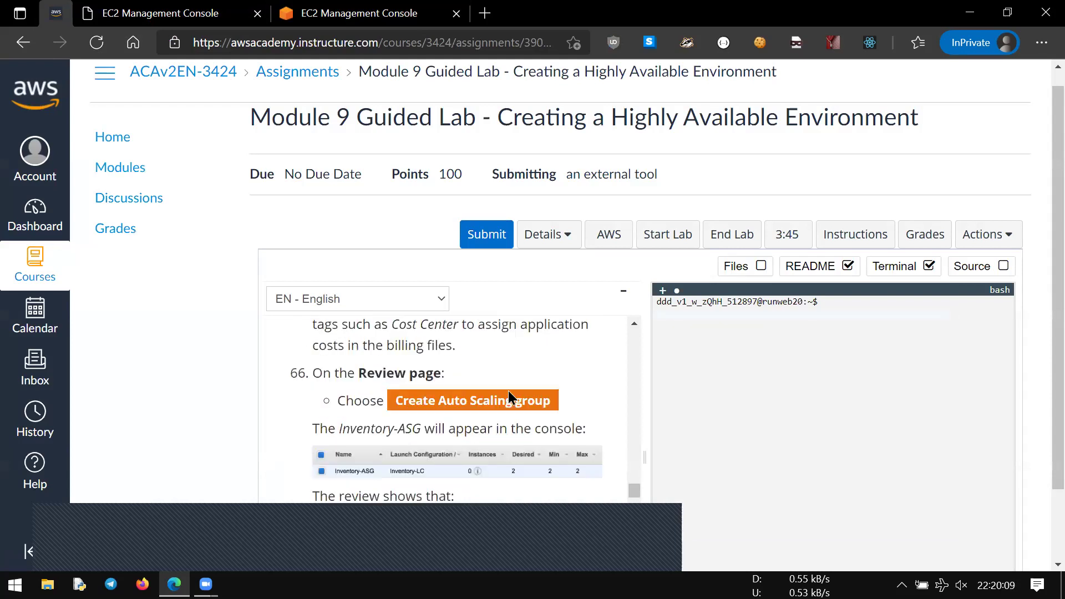
{"action": "scroll", "coordinate": [504, 388], "scroll_direction": "down", "scroll_amount": 5}
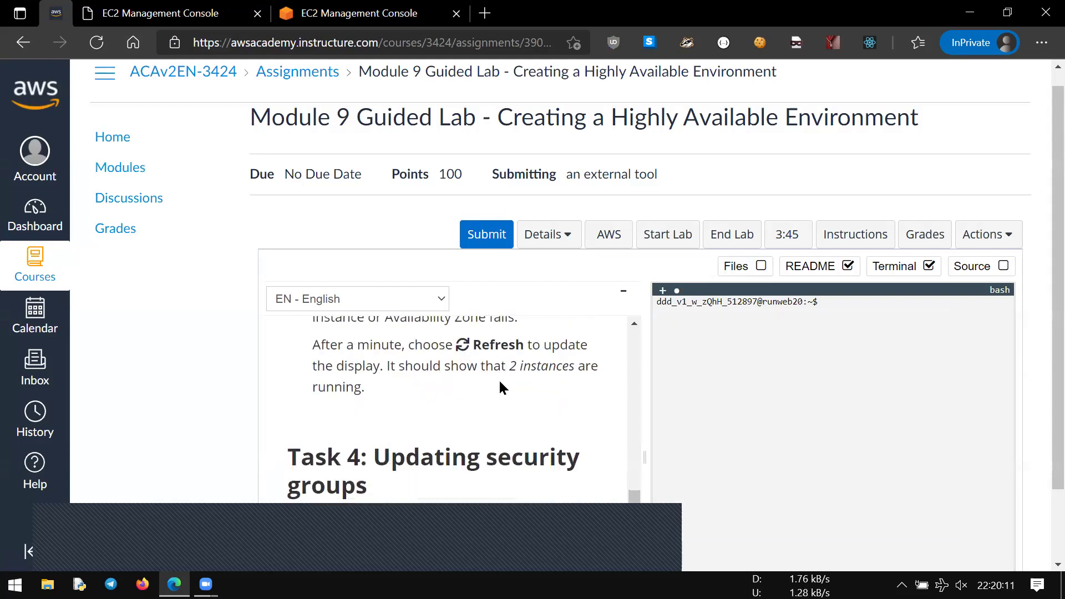
{"action": "left_click", "coordinate": [349, 8]}
{"action": "left_click", "coordinate": [583, 443]}
{"action": "key", "text": "ctrl+v"}
{"action": "scroll", "coordinate": [815, 405], "scroll_direction": "down", "scroll_amount": 2}
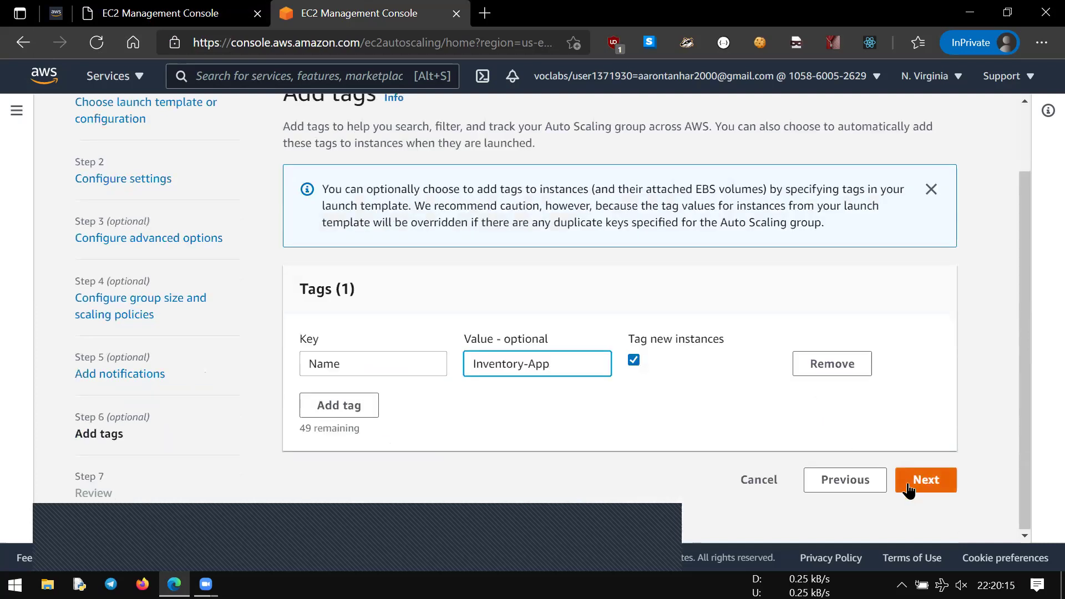
Continue to the review page, go through the settings and create the Auto Scaling group.
{"action": "left_click", "coordinate": [925, 478]}
{"action": "scroll", "coordinate": [920, 390], "scroll_direction": "down", "scroll_amount": 20}
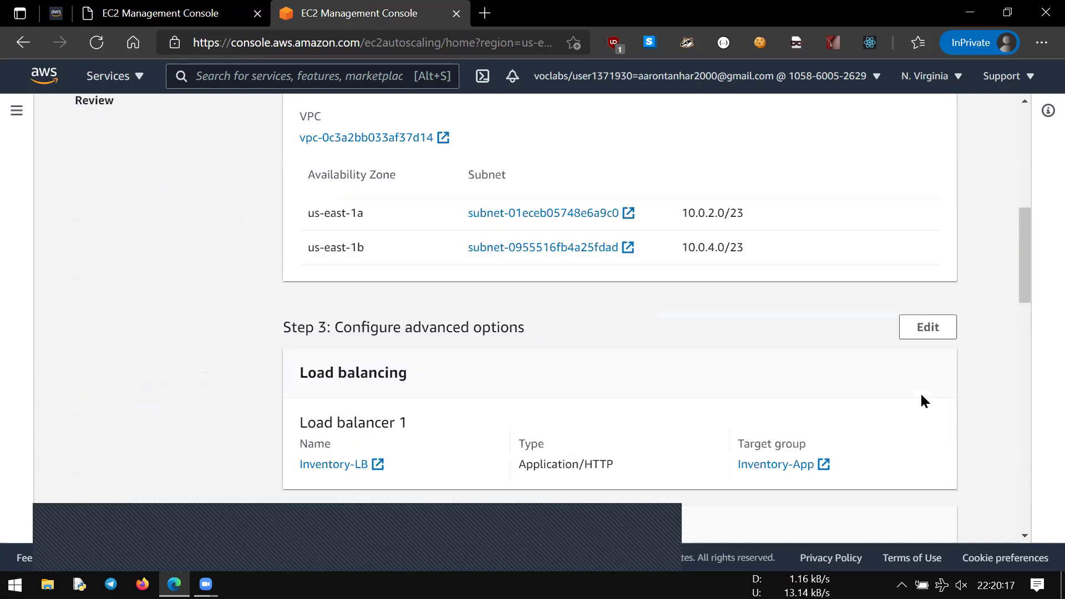
{"action": "left_click", "coordinate": [887, 499]}
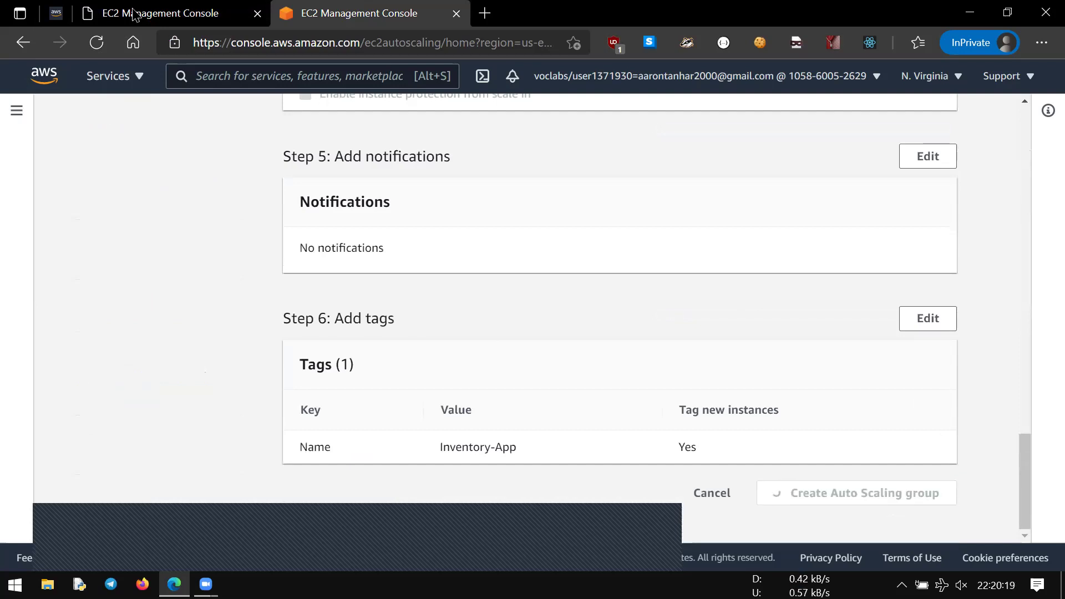
Read the Task 4 section of the lab guide on updating security groups, up to instructions 67 to 69.
{"action": "left_click", "coordinate": [71, 18]}
{"action": "scroll", "coordinate": [616, 411], "scroll_direction": "down", "scroll_amount": 8}
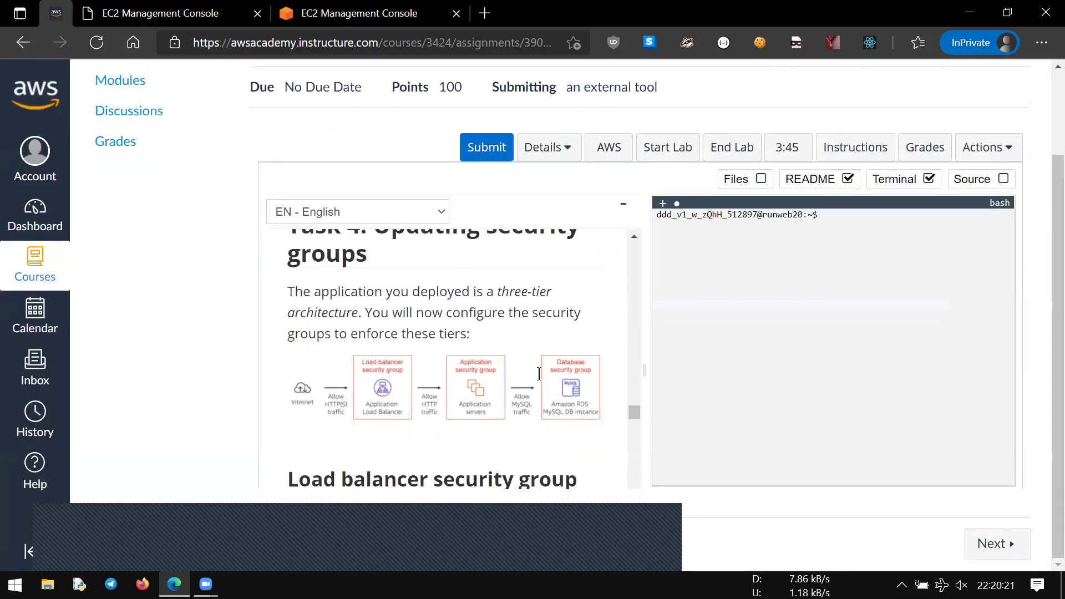
{"action": "scroll", "coordinate": [532, 370], "scroll_direction": "down", "scroll_amount": 3}
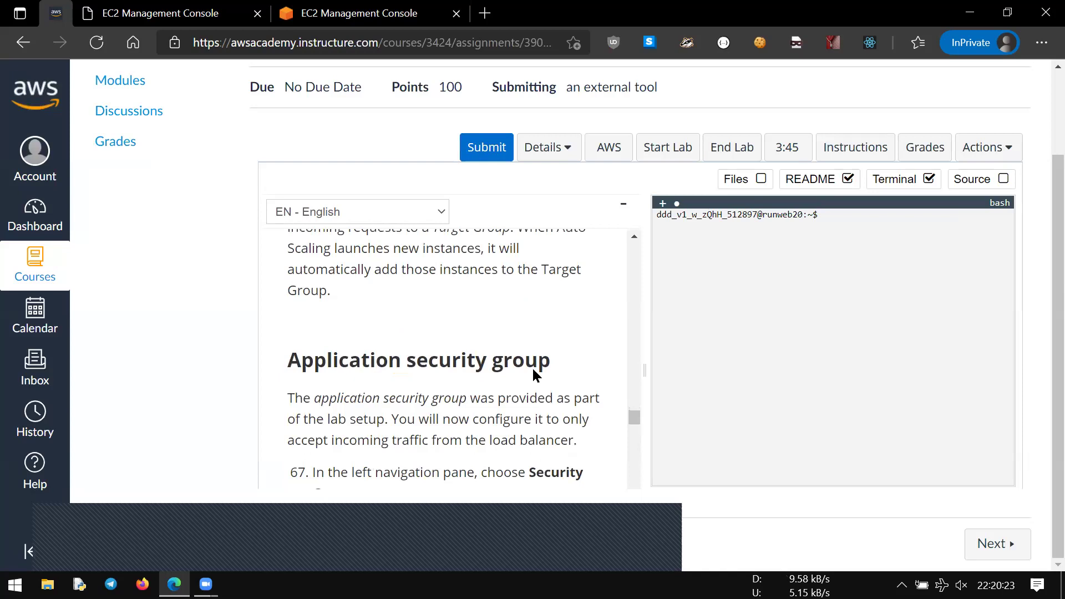
{"action": "scroll", "coordinate": [532, 367], "scroll_direction": "up", "scroll_amount": 2}
{"action": "scroll", "coordinate": [531, 368], "scroll_direction": "down", "scroll_amount": 5}
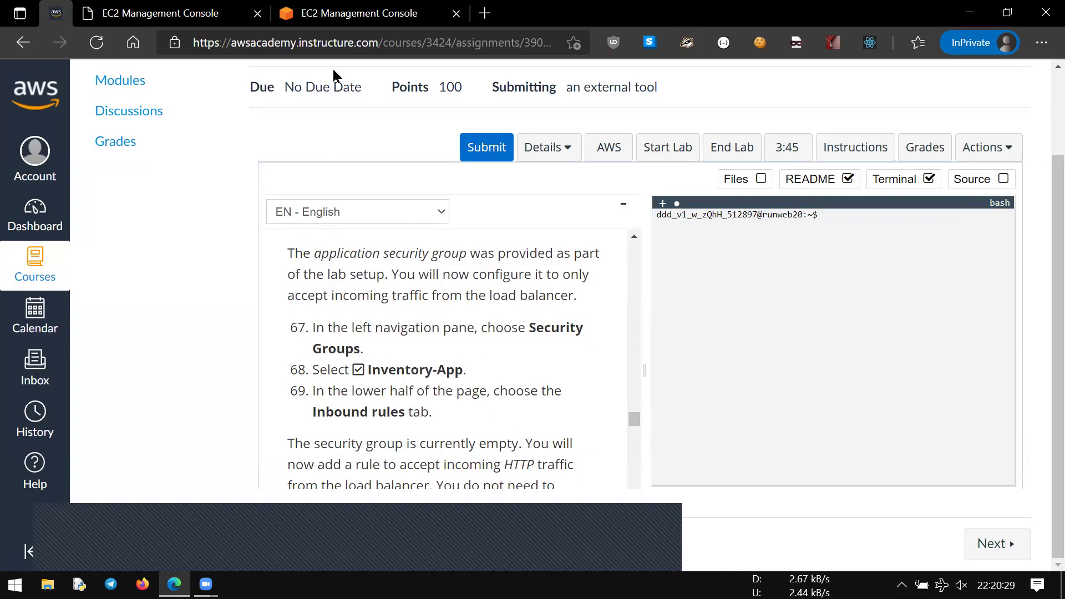
Return to the EC2 console and open the Security Groups list under Network & Security.
{"action": "left_click", "coordinate": [333, 6]}
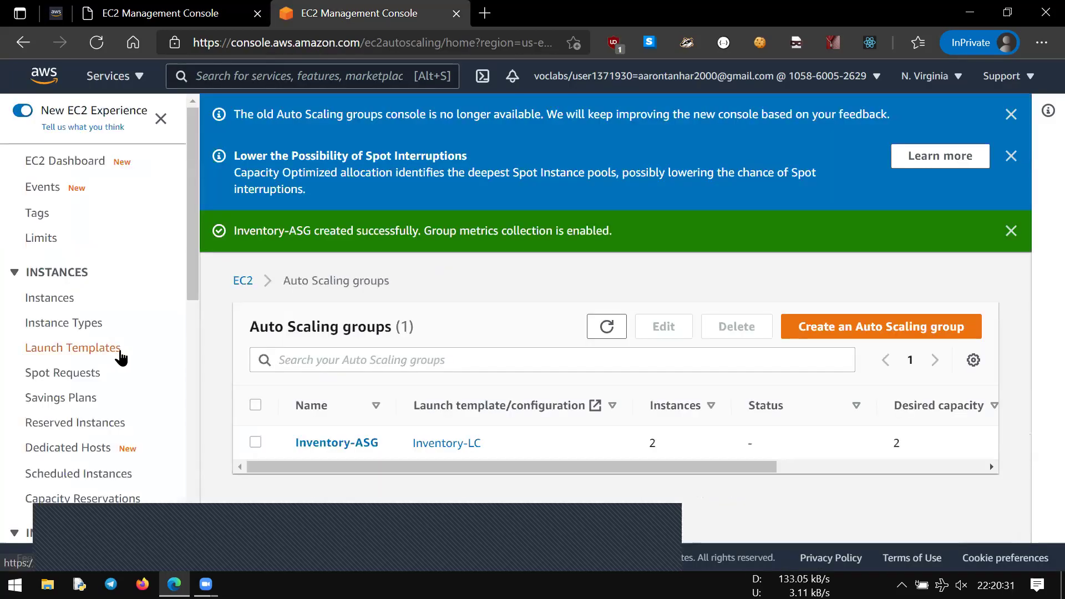
{"action": "scroll", "coordinate": [88, 360], "scroll_direction": "down", "scroll_amount": 3}
{"action": "scroll", "coordinate": [86, 355], "scroll_direction": "down", "scroll_amount": 5}
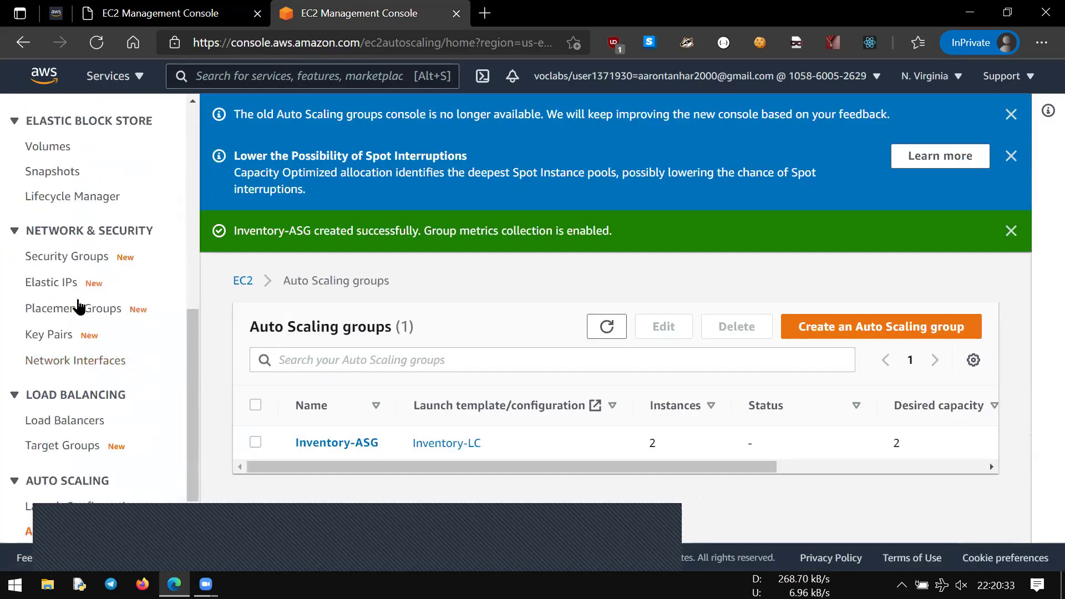
{"action": "scroll", "coordinate": [78, 277], "scroll_direction": "down", "scroll_amount": 1}
{"action": "scroll", "coordinate": [80, 371], "scroll_direction": "up", "scroll_amount": 5}
{"action": "scroll", "coordinate": [80, 369], "scroll_direction": "down", "scroll_amount": 5}
{"action": "scroll", "coordinate": [84, 384], "scroll_direction": "up", "scroll_amount": 10}
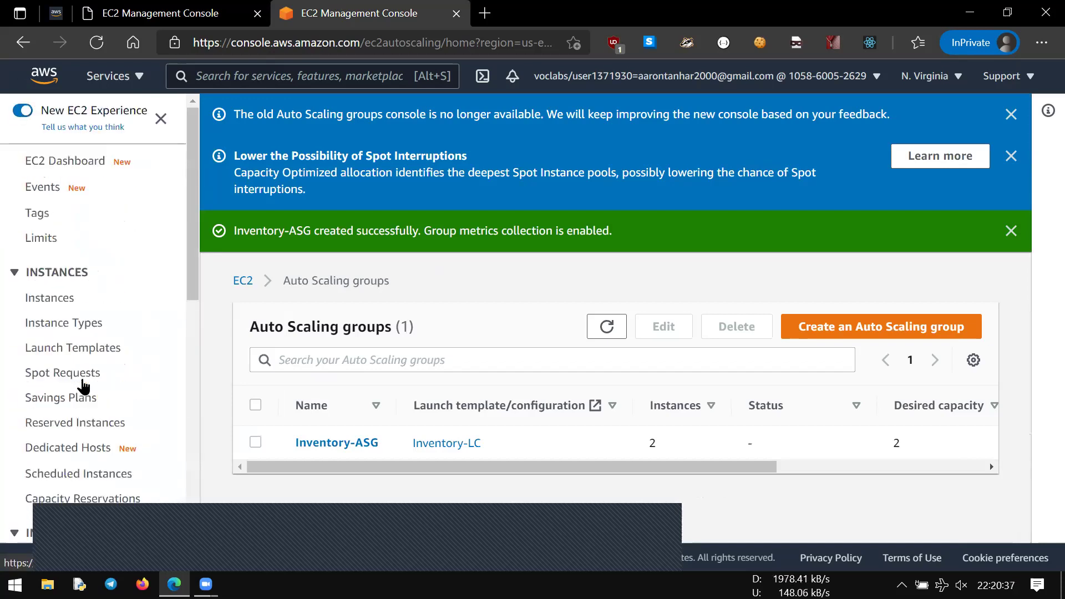
{"action": "scroll", "coordinate": [117, 341], "scroll_direction": "down", "scroll_amount": 2}
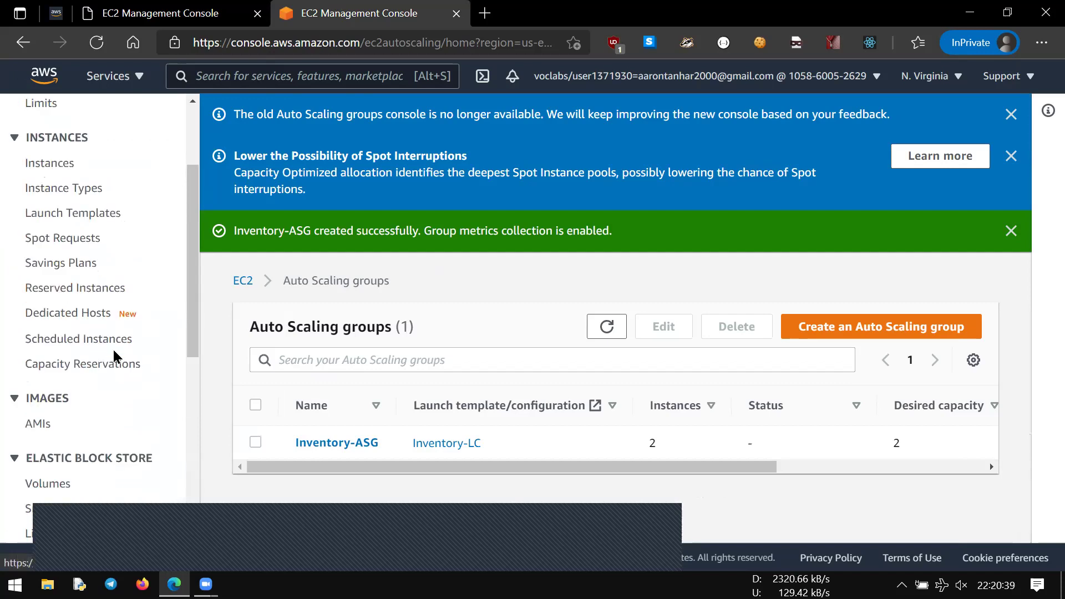
{"action": "scroll", "coordinate": [112, 348], "scroll_direction": "up", "scroll_amount": 2}
{"action": "scroll", "coordinate": [112, 349], "scroll_direction": "down", "scroll_amount": 5}
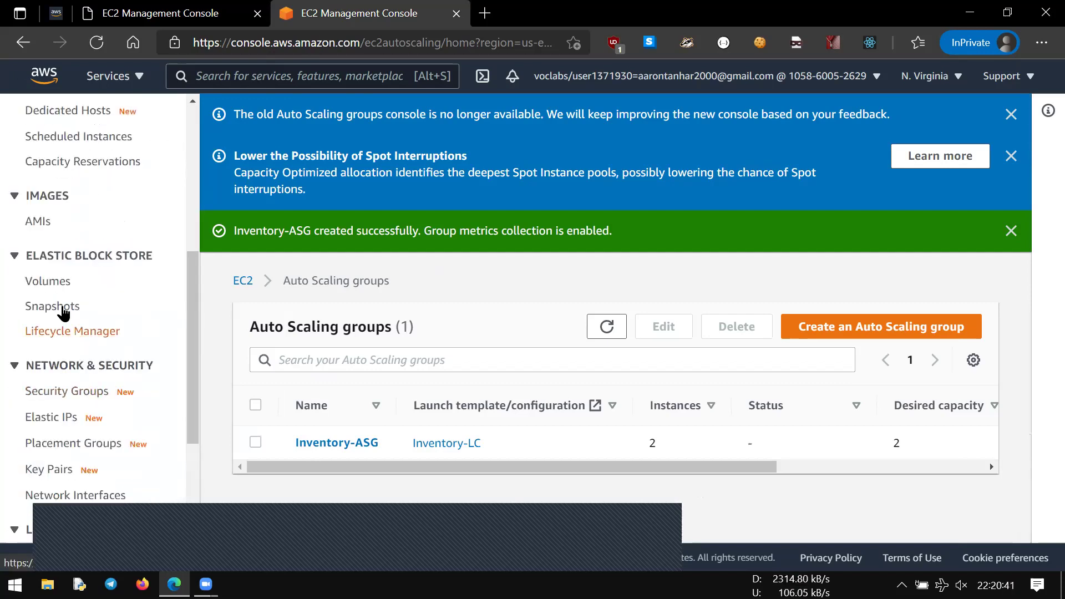
{"action": "scroll", "coordinate": [94, 383], "scroll_direction": "down", "scroll_amount": 1}
{"action": "scroll", "coordinate": [102, 400], "scroll_direction": "down", "scroll_amount": 2}
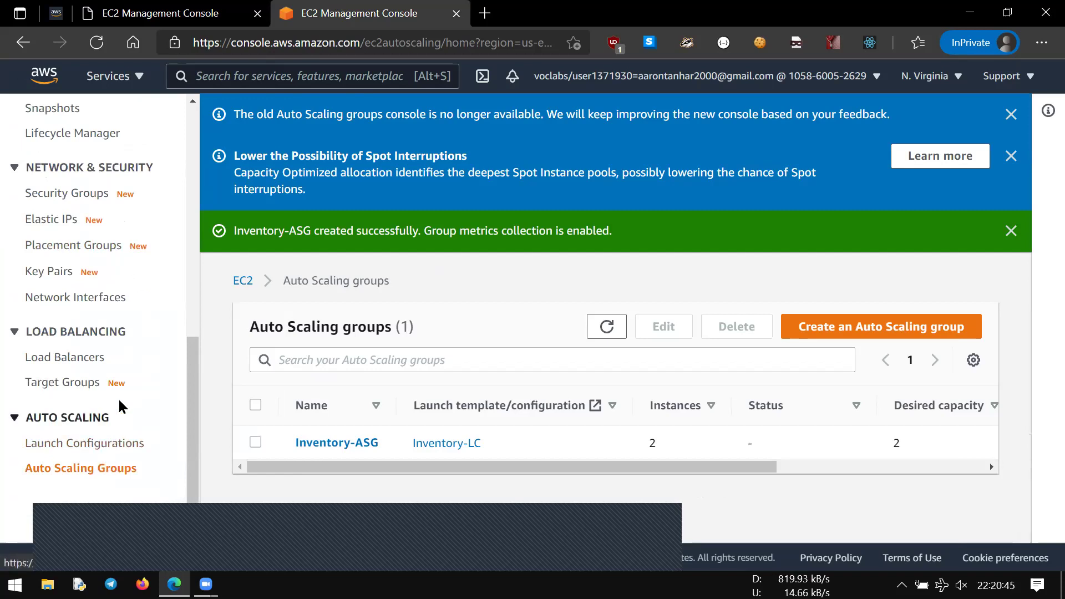
{"action": "left_click", "coordinate": [85, 194]}
{"action": "left_click", "coordinate": [55, 13]}
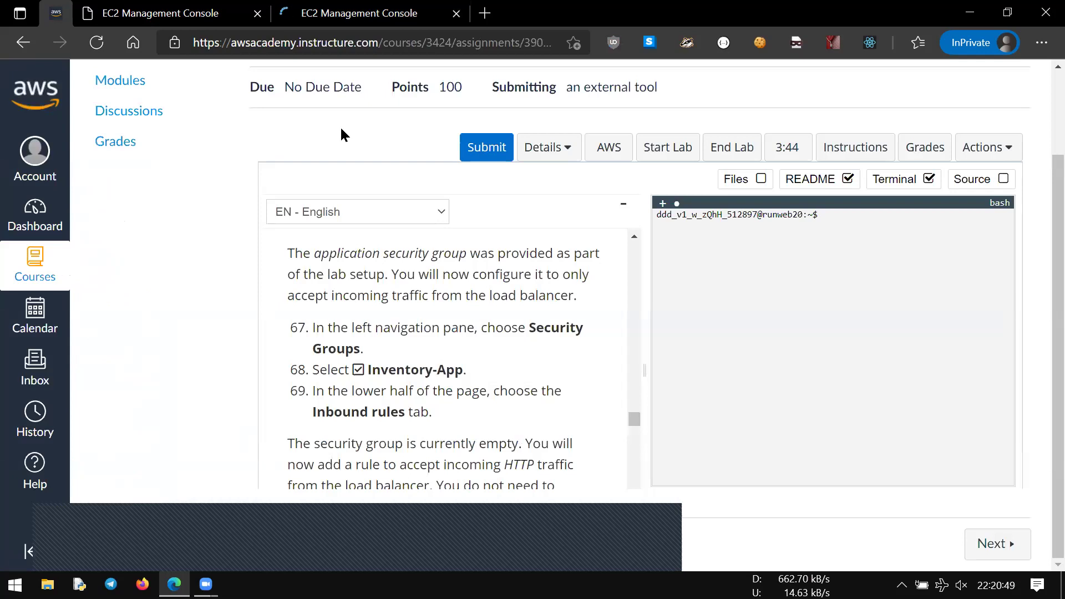
{"action": "left_click", "coordinate": [341, 14]}
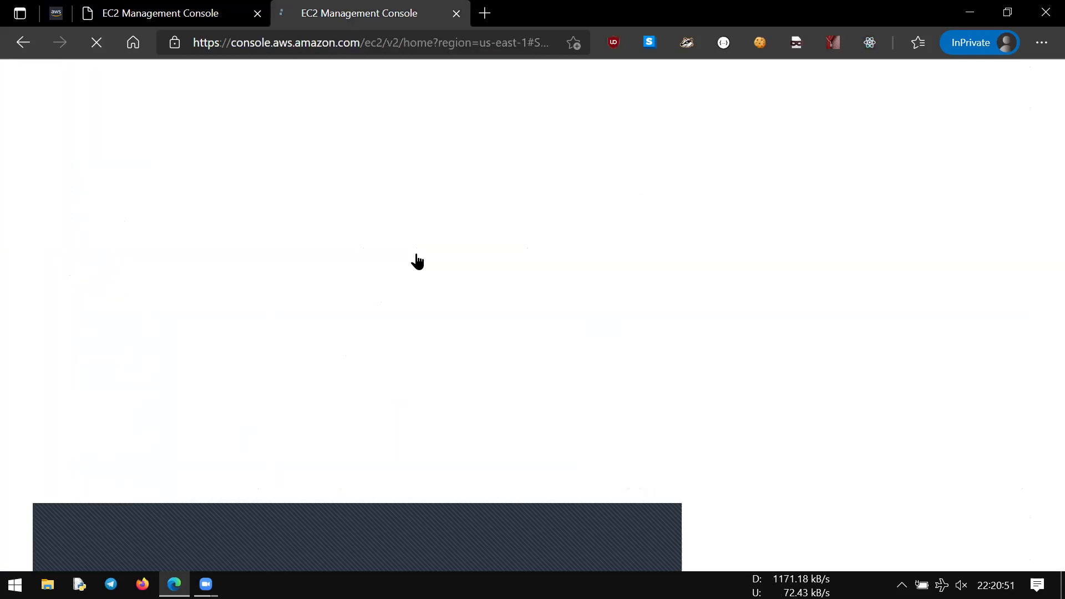
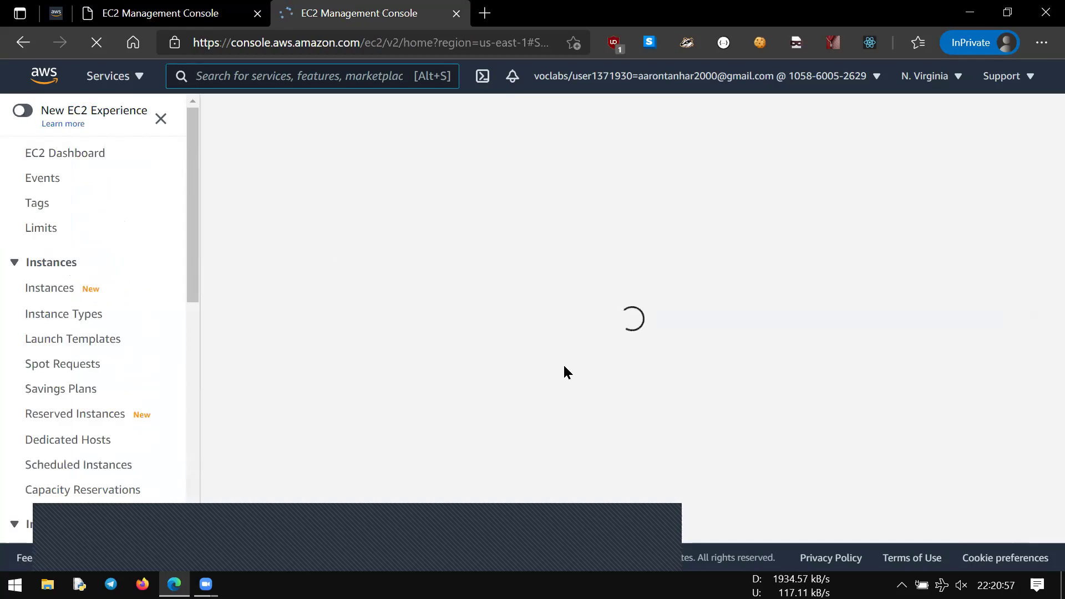
{"action": "left_click", "coordinate": [71, 12]}
{"action": "left_click", "coordinate": [358, 8]}
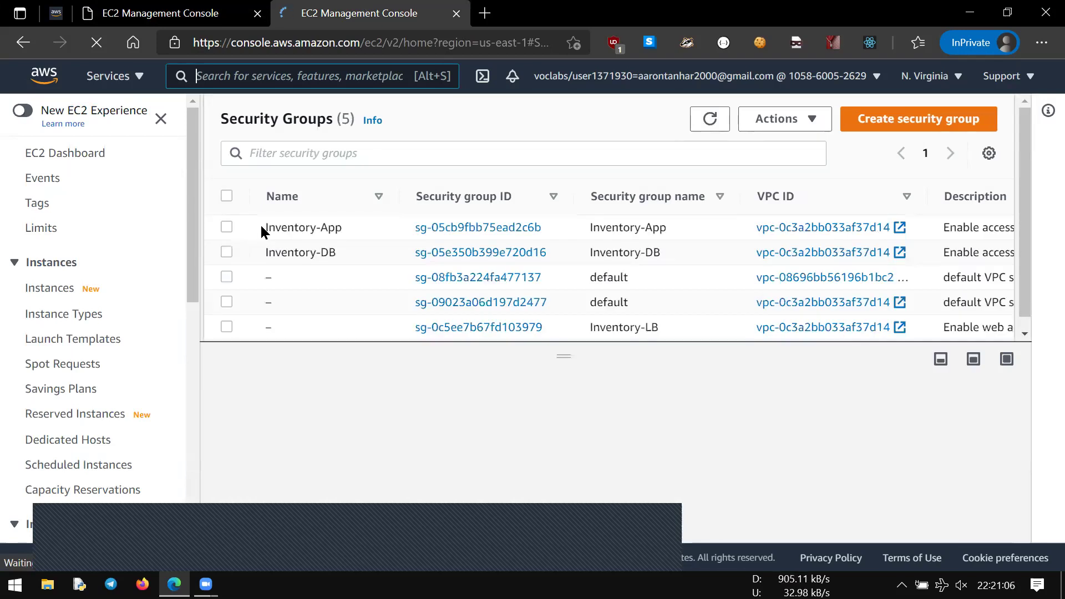
Select the Inventory-App security group and open its inbound rules for editing.
{"action": "left_click", "coordinate": [227, 227]}
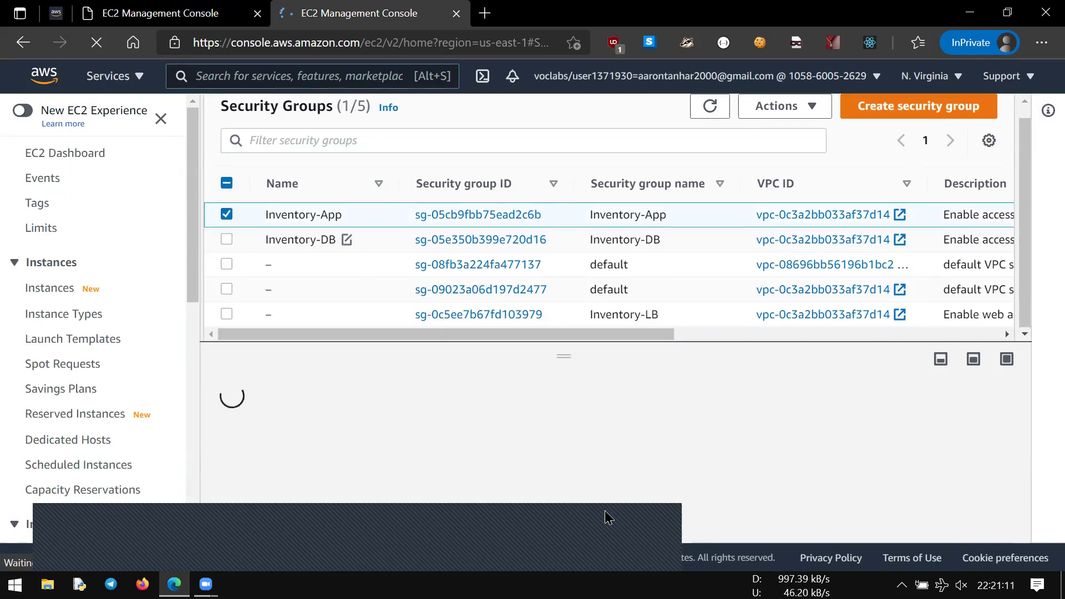
{"action": "left_click", "coordinate": [377, 433]}
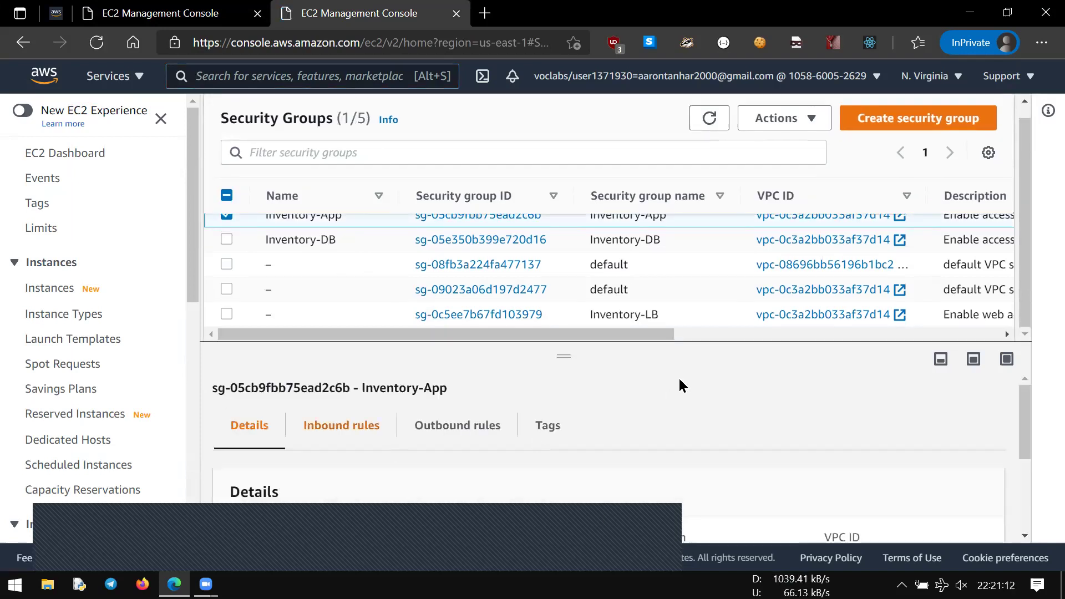
{"action": "scroll", "coordinate": [891, 389], "scroll_direction": "down", "scroll_amount": 1}
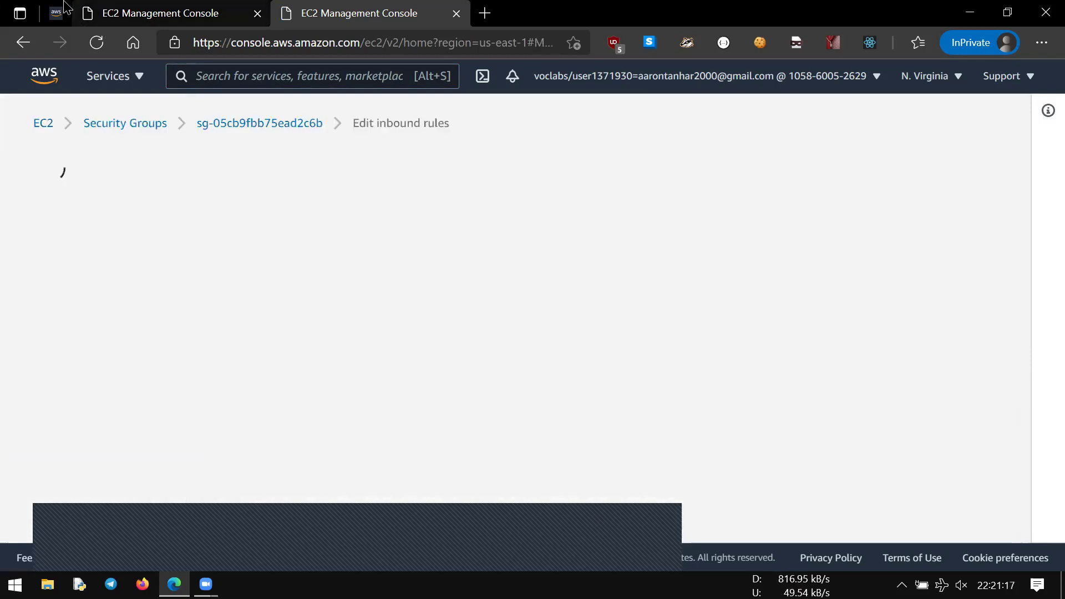
Following instructions 70 and 71 of the lab guide, add an inbound rule of type HTTP to Inventory-App.
{"action": "key", "text": "ctrl+shift+Tab"}
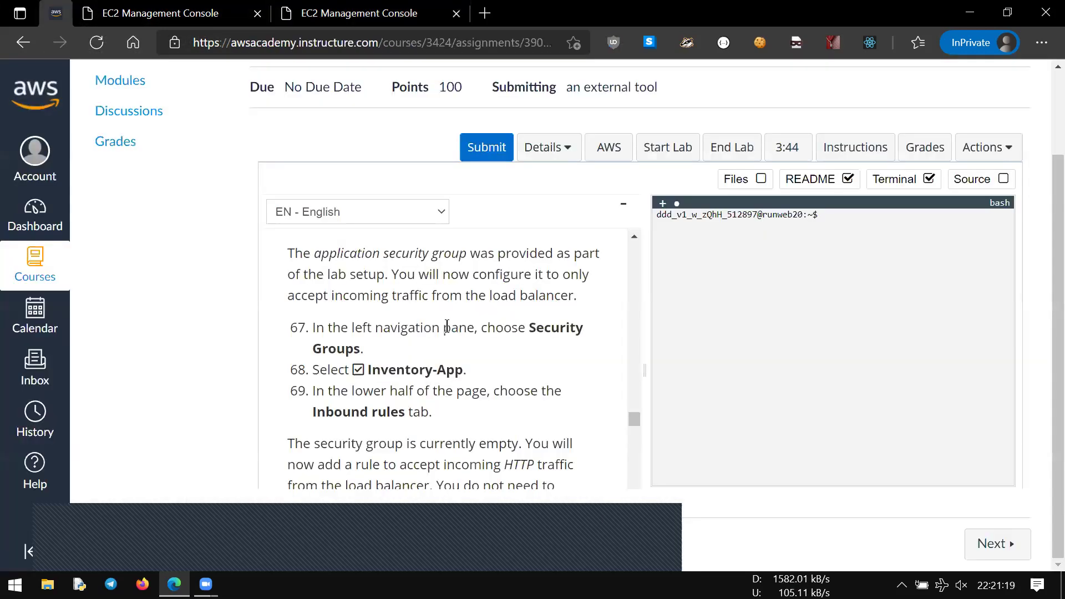
{"action": "scroll", "coordinate": [447, 326], "scroll_direction": "down", "scroll_amount": 2}
{"action": "scroll", "coordinate": [447, 320], "scroll_direction": "down", "scroll_amount": 2}
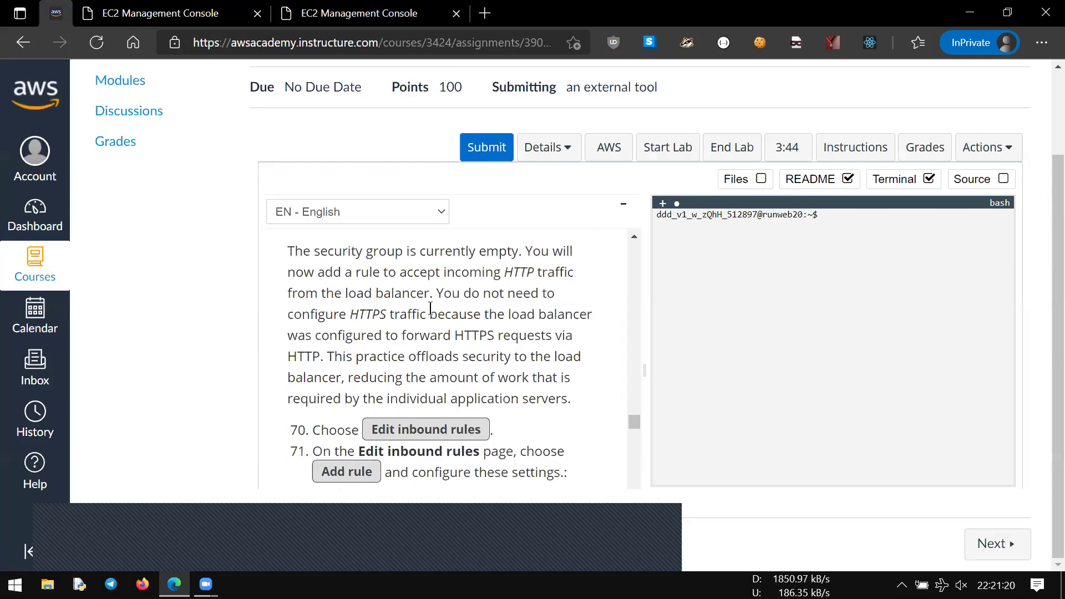
{"action": "scroll", "coordinate": [431, 308], "scroll_direction": "down", "scroll_amount": 2}
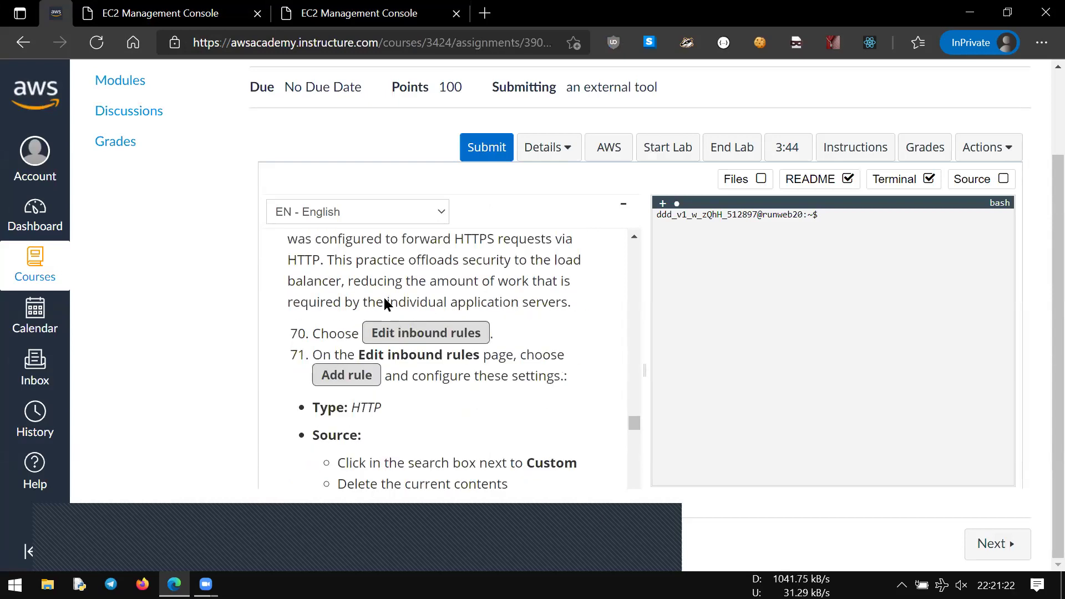
{"action": "scroll", "coordinate": [387, 304], "scroll_direction": "down", "scroll_amount": 2}
{"action": "left_click", "coordinate": [338, 11]}
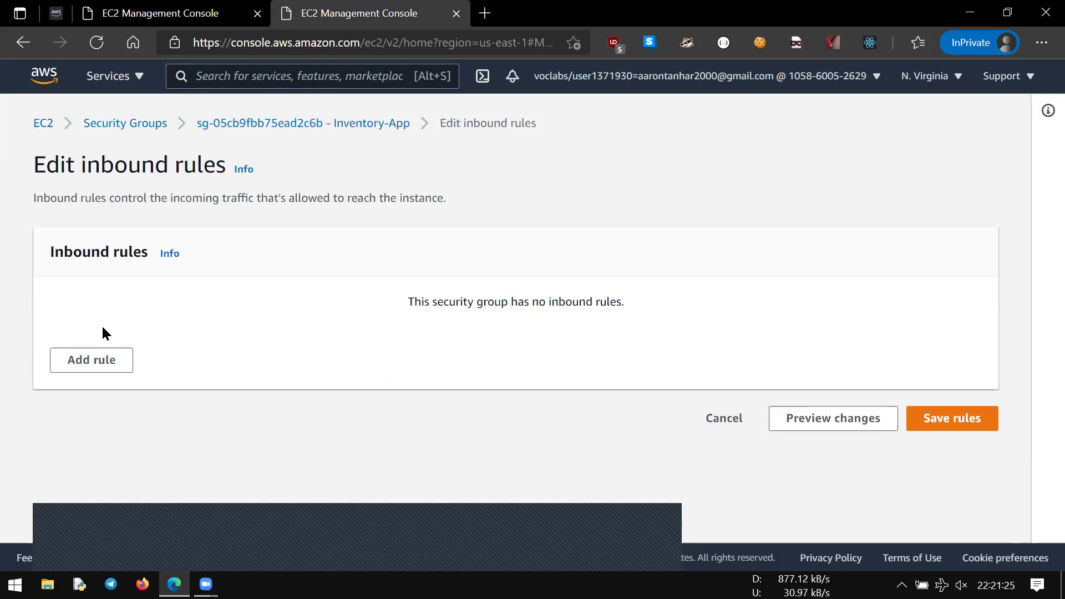
{"action": "left_click", "coordinate": [92, 360]}
{"action": "left_click", "coordinate": [272, 340]}
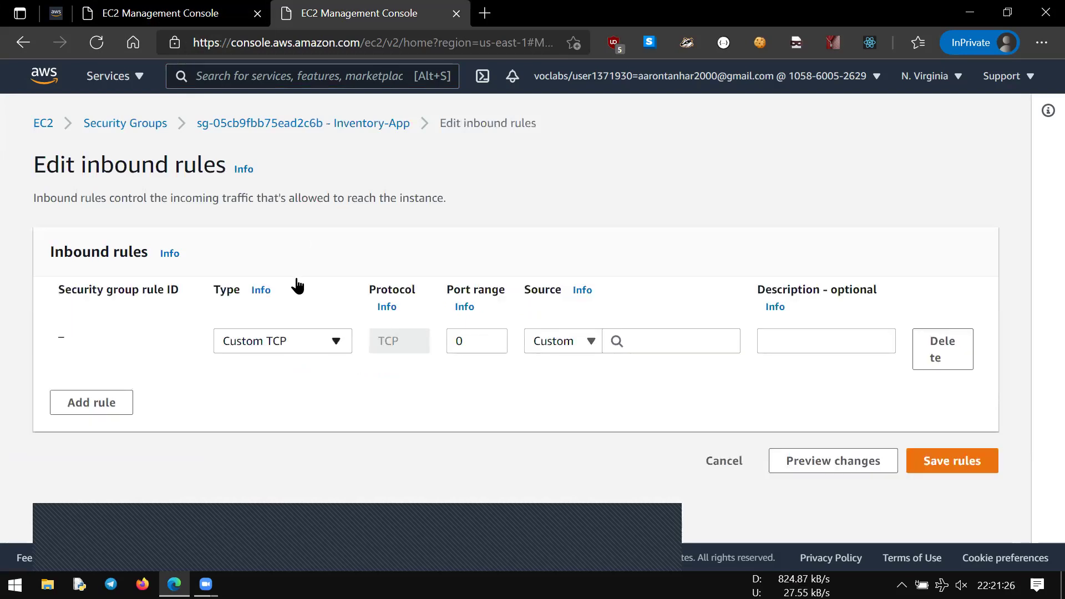
{"action": "scroll", "coordinate": [288, 244], "scroll_direction": "down", "scroll_amount": 3}
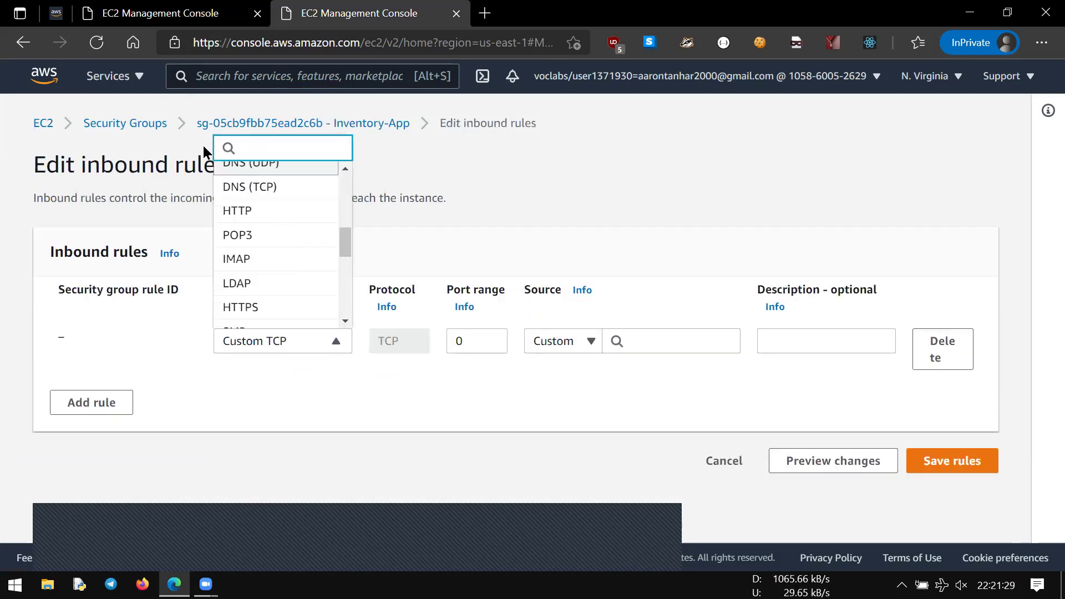
{"action": "left_click", "coordinate": [237, 210]}
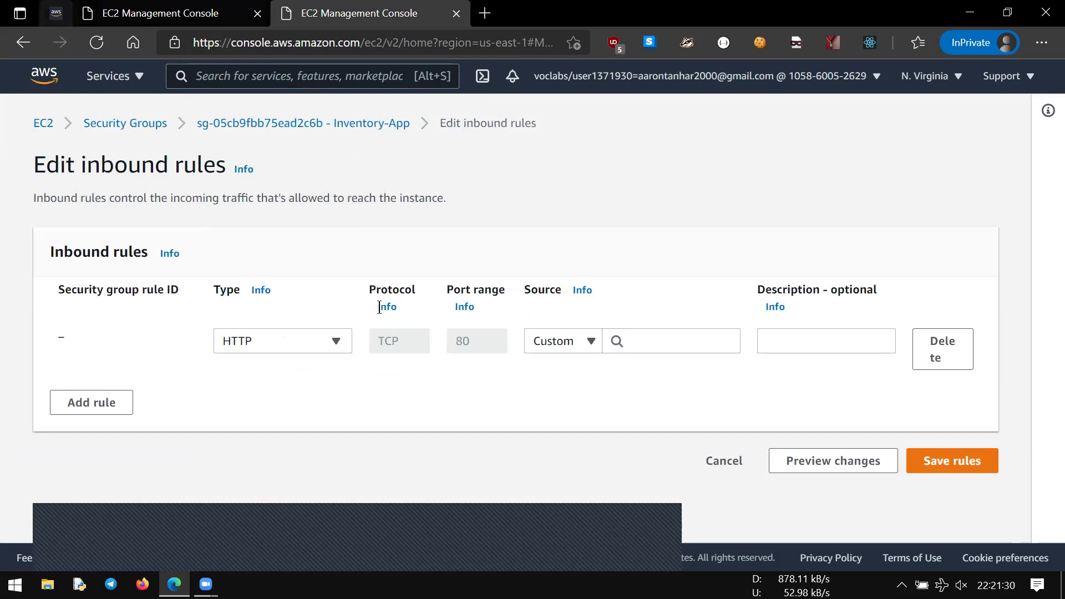
Check instruction 71 of the lab guide and search the HTTP rule's source for security groups with "sg".
{"action": "key", "text": "ctrl+Tab"}
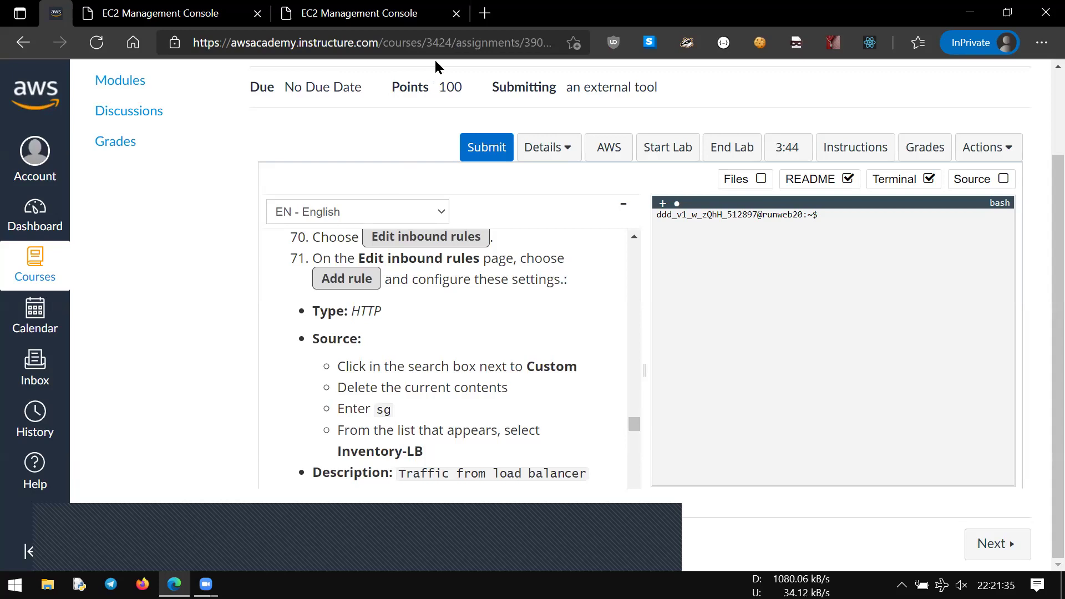
{"action": "left_click", "coordinate": [419, 12]}
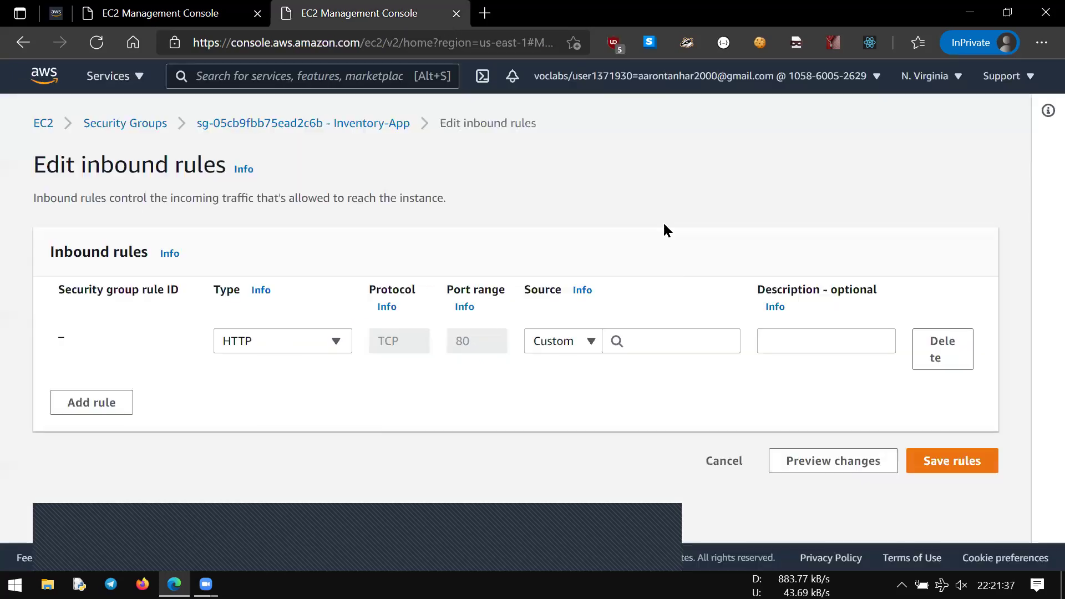
{"action": "left_click", "coordinate": [667, 341]}
{"action": "type", "text": "sg"}
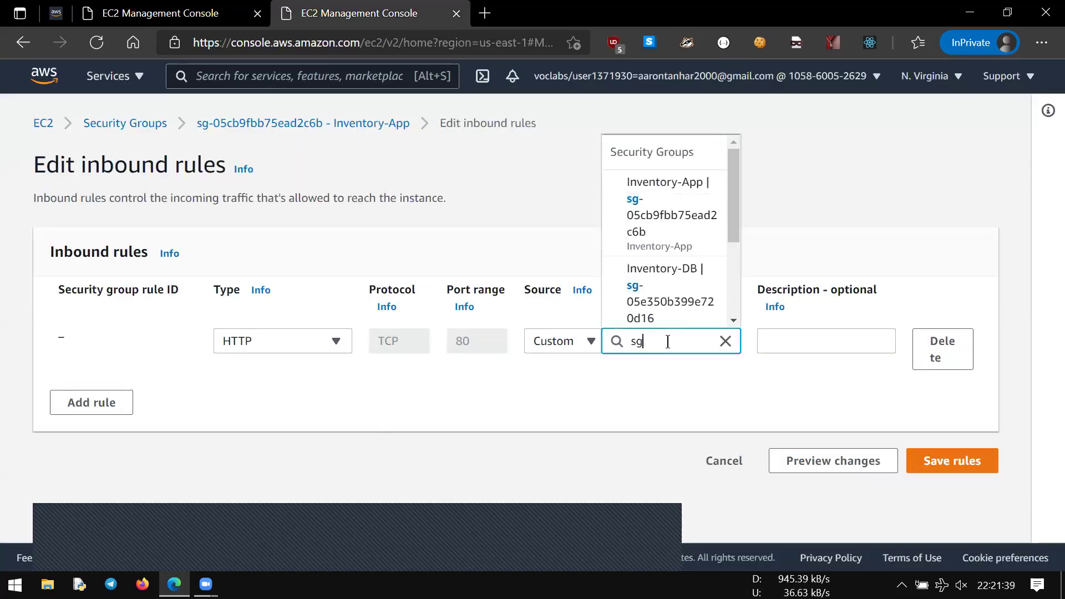
{"action": "scroll", "coordinate": [686, 244], "scroll_direction": "down", "scroll_amount": 1}
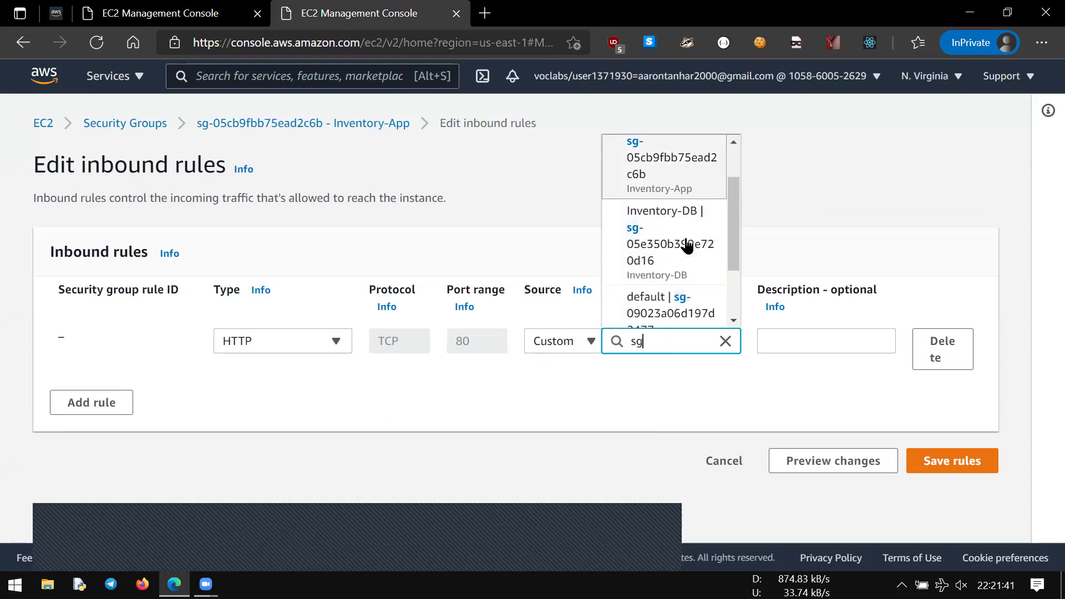
{"action": "scroll", "coordinate": [686, 244], "scroll_direction": "down", "scroll_amount": 2}
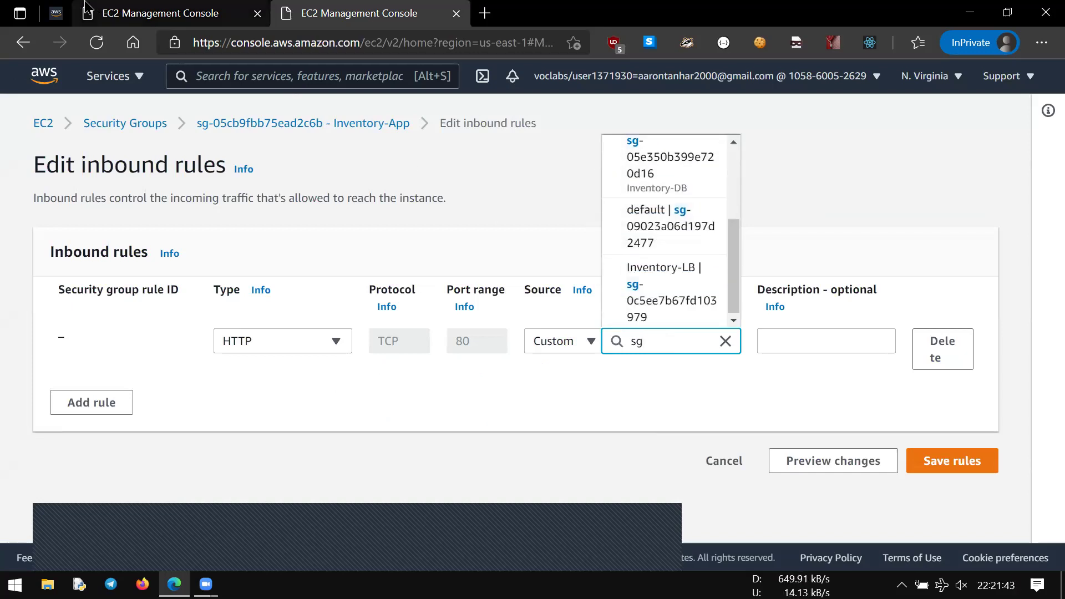
Copy the rule description "Traffic from load balancer" from instruction 71 of the lab guide.
{"action": "left_click", "coordinate": [56, 13]}
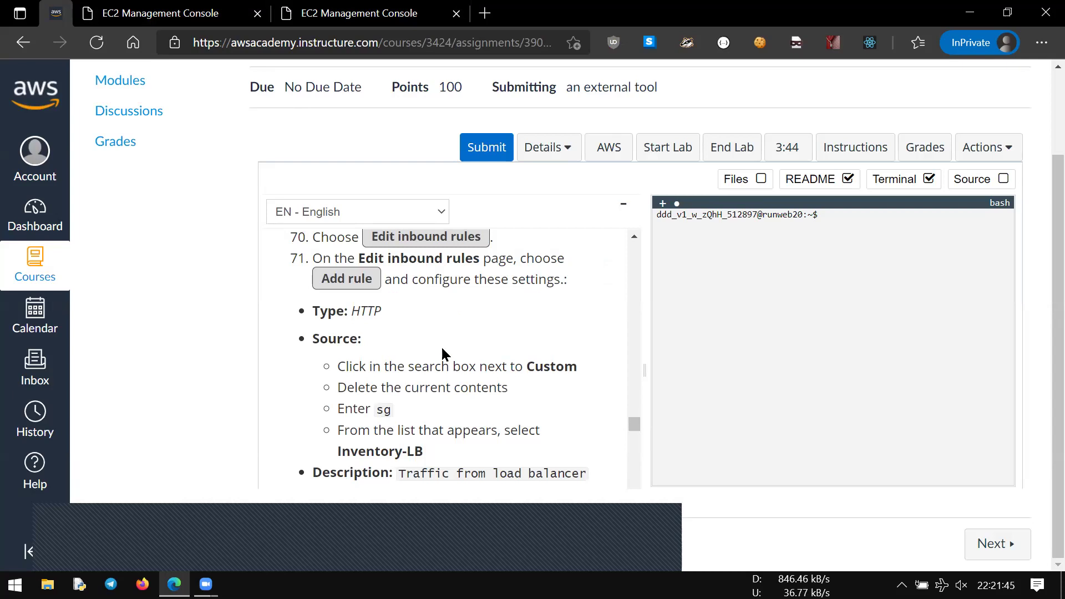
{"action": "scroll", "coordinate": [434, 349], "scroll_direction": "down", "scroll_amount": 3}
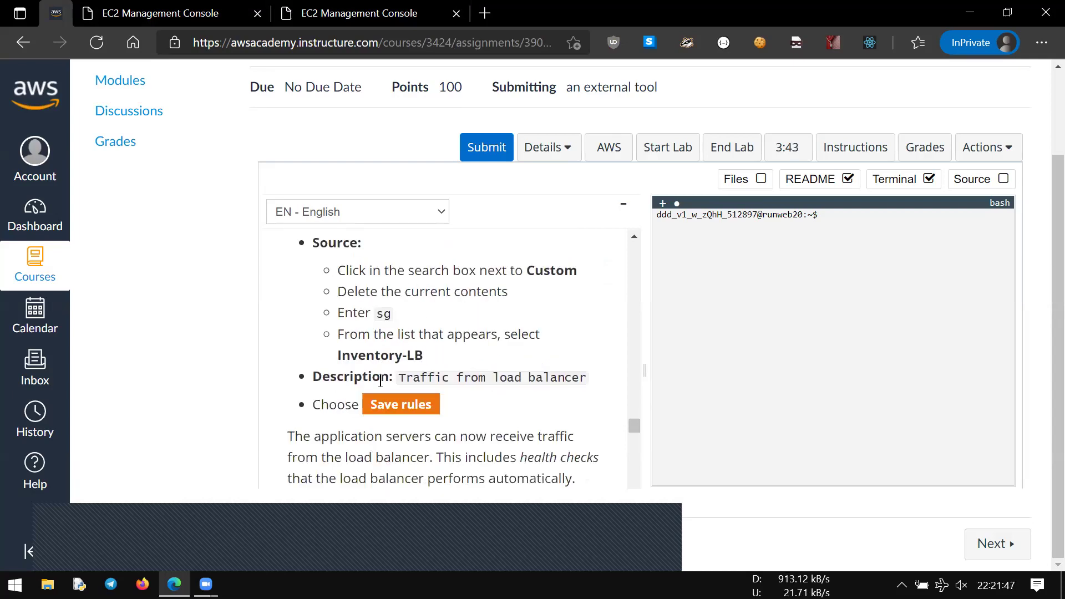
{"action": "left_click_drag", "start_coordinate": [400, 379], "coordinate": [605, 382]}
{"action": "key", "text": "ctrl+c"}
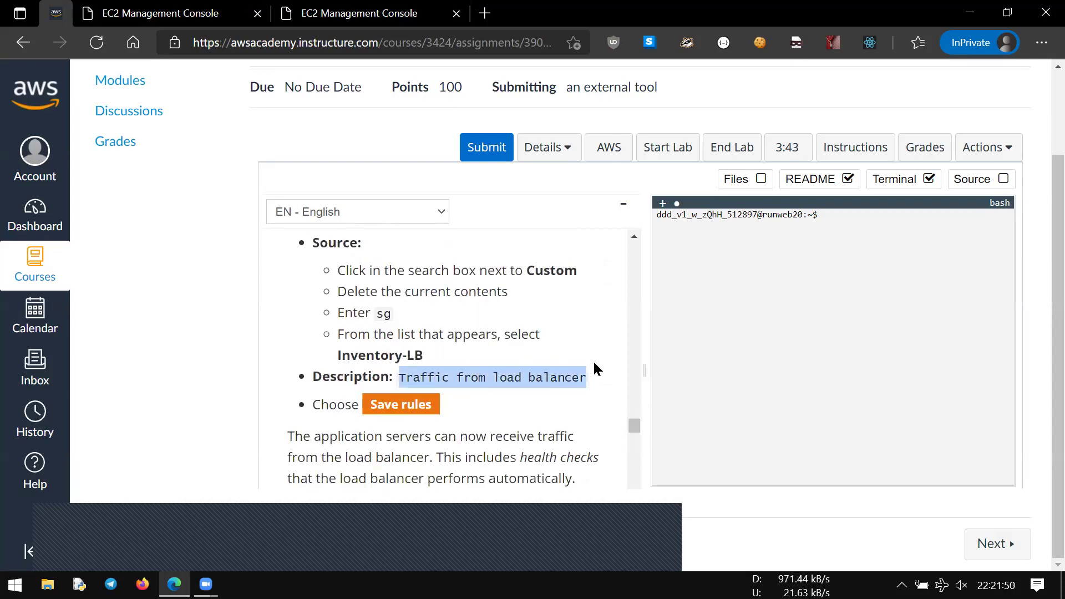
Back in the Inventory-App inbound rules, clear the invalid source entries and set the HTTP rule's source to the Inventory-LB security group.
{"action": "left_click", "coordinate": [360, 13]}
{"action": "type", "text": "s"}
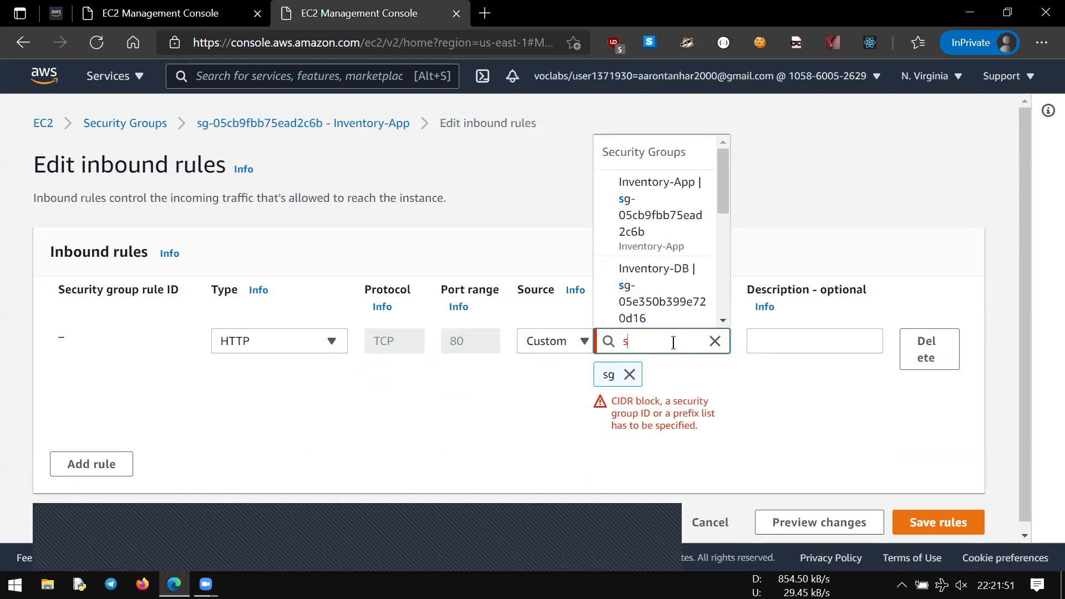
{"action": "left_click", "coordinate": [629, 374]}
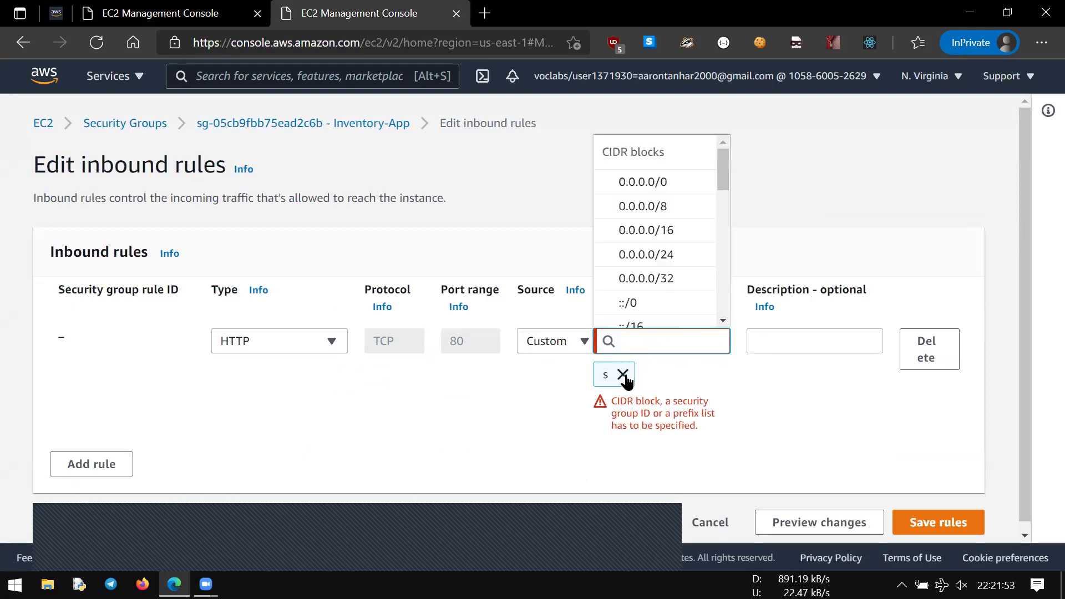
{"action": "left_click", "coordinate": [623, 375]}
{"action": "type", "text": "sg"}
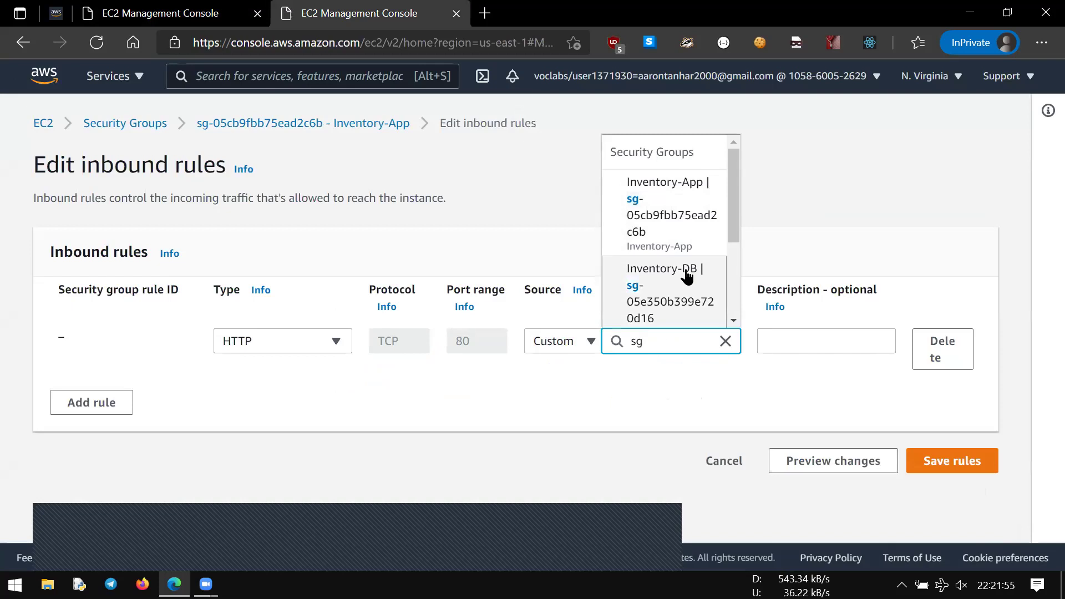
{"action": "scroll", "coordinate": [688, 277], "scroll_direction": "down", "scroll_amount": 3}
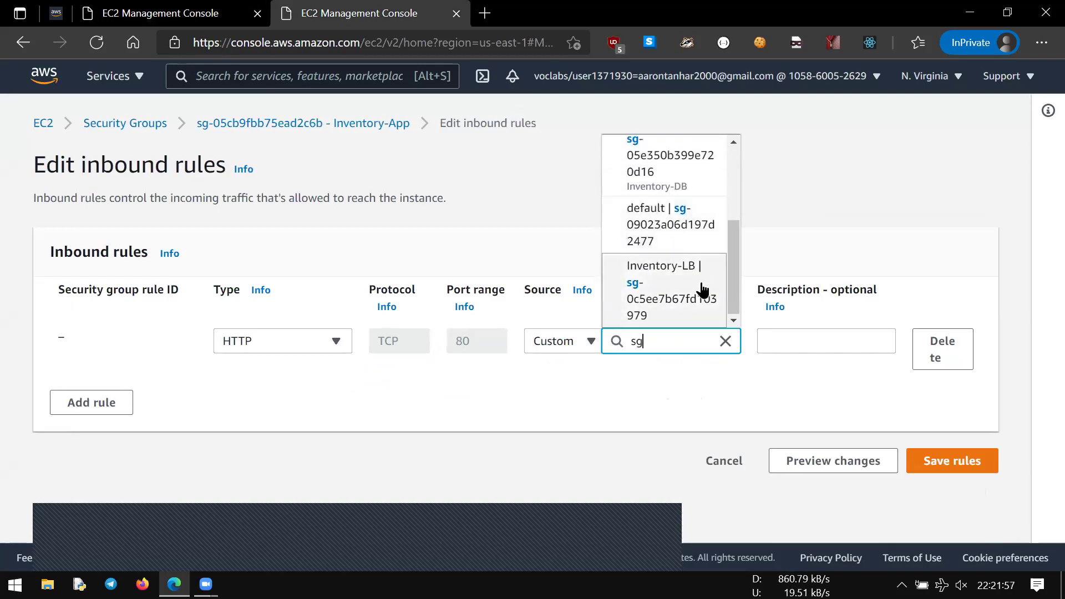
{"action": "left_click", "coordinate": [701, 290]}
Paste "Traffic from load balancer" as the HTTP rule's description and save the Inventory-App inbound rules.
{"action": "left_click", "coordinate": [811, 338]}
{"action": "key", "text": "ctrl+v"}
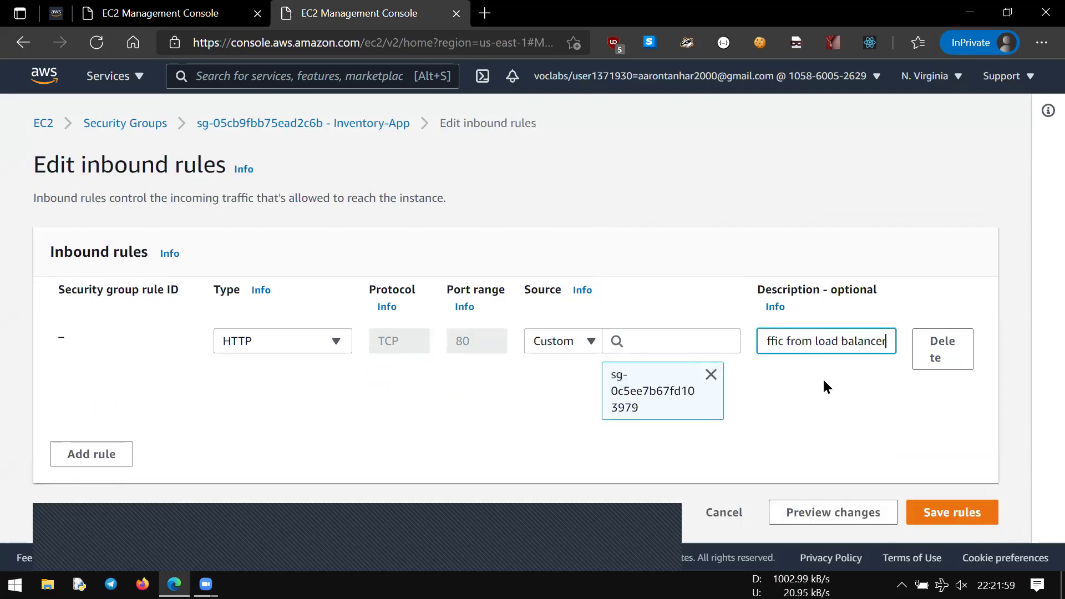
{"action": "left_click", "coordinate": [68, 4]}
{"action": "scroll", "coordinate": [440, 328], "scroll_direction": "down", "scroll_amount": 5}
{"action": "scroll", "coordinate": [439, 333], "scroll_direction": "down", "scroll_amount": 2}
{"action": "left_click", "coordinate": [354, 11]}
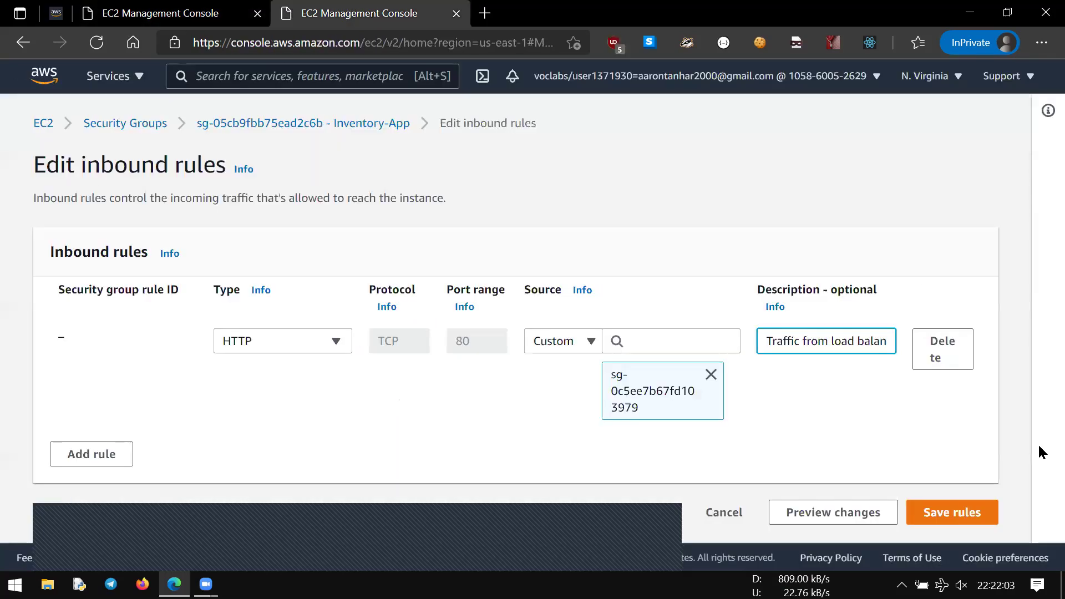
{"action": "left_click", "coordinate": [951, 512]}
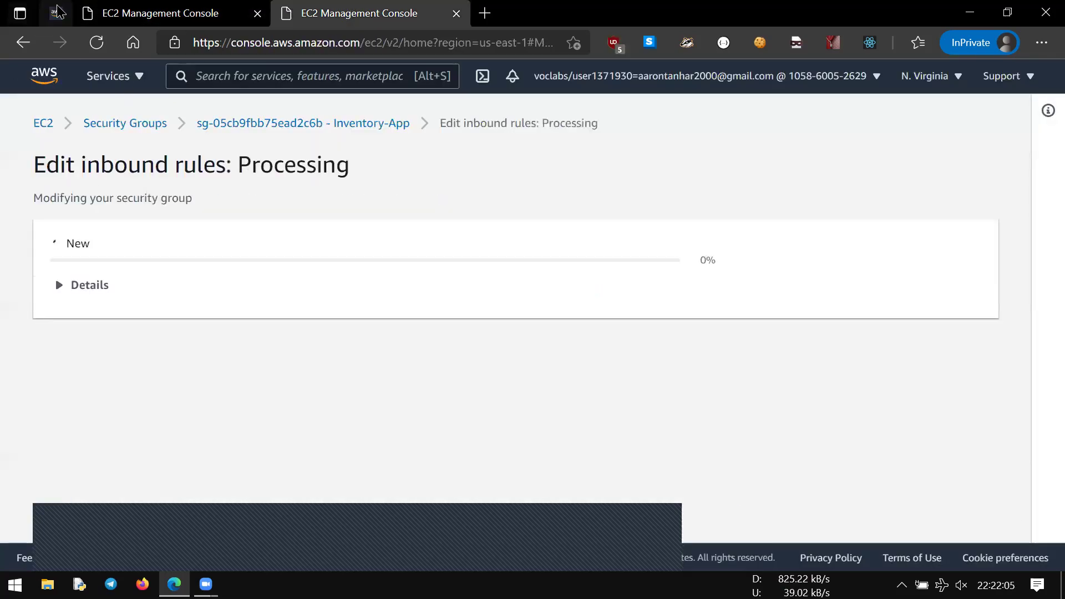
Following instructions 72 and 73 of the lab guide, select only the Inventory-DB security group and open its inbound rules for editing.
{"action": "left_click", "coordinate": [55, 13]}
{"action": "scroll", "coordinate": [459, 397], "scroll_direction": "down", "scroll_amount": 2}
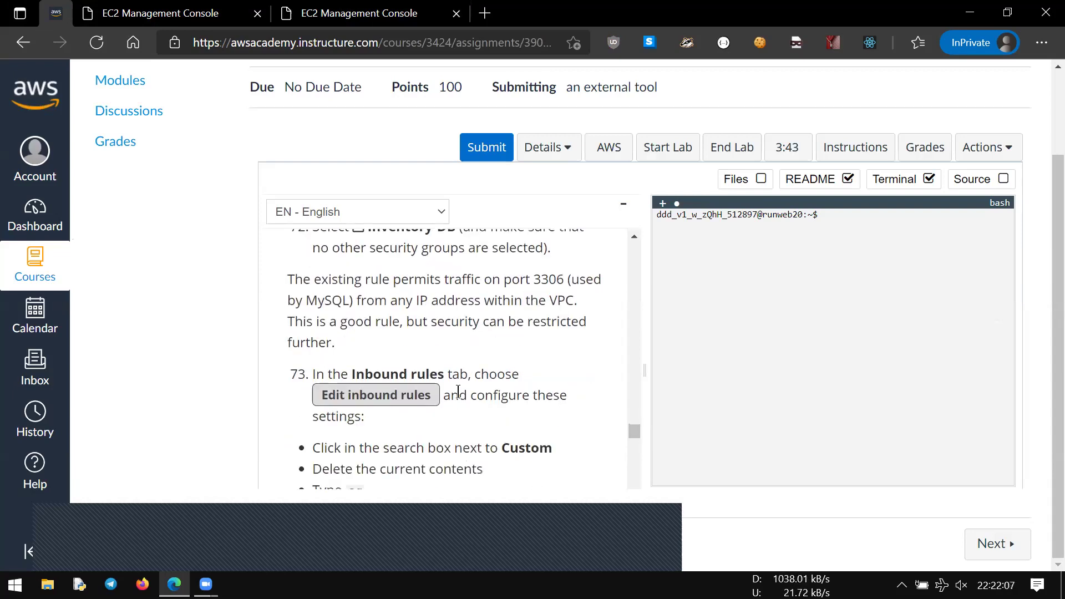
{"action": "scroll", "coordinate": [446, 344], "scroll_direction": "down", "scroll_amount": 1}
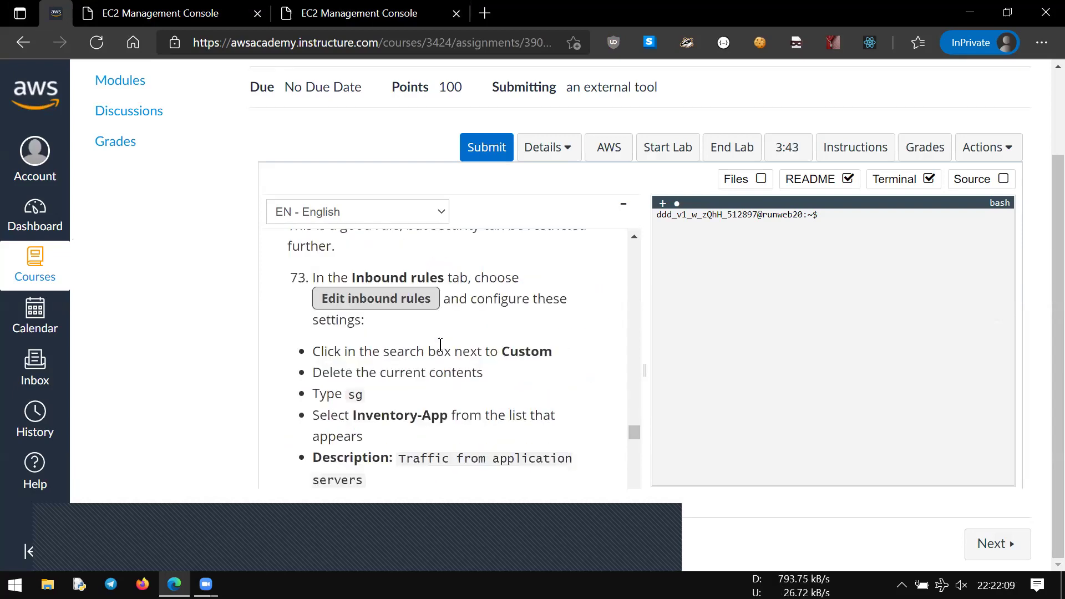
{"action": "scroll", "coordinate": [377, 333], "scroll_direction": "up", "scroll_amount": 2}
{"action": "scroll", "coordinate": [378, 337], "scroll_direction": "up", "scroll_amount": 1}
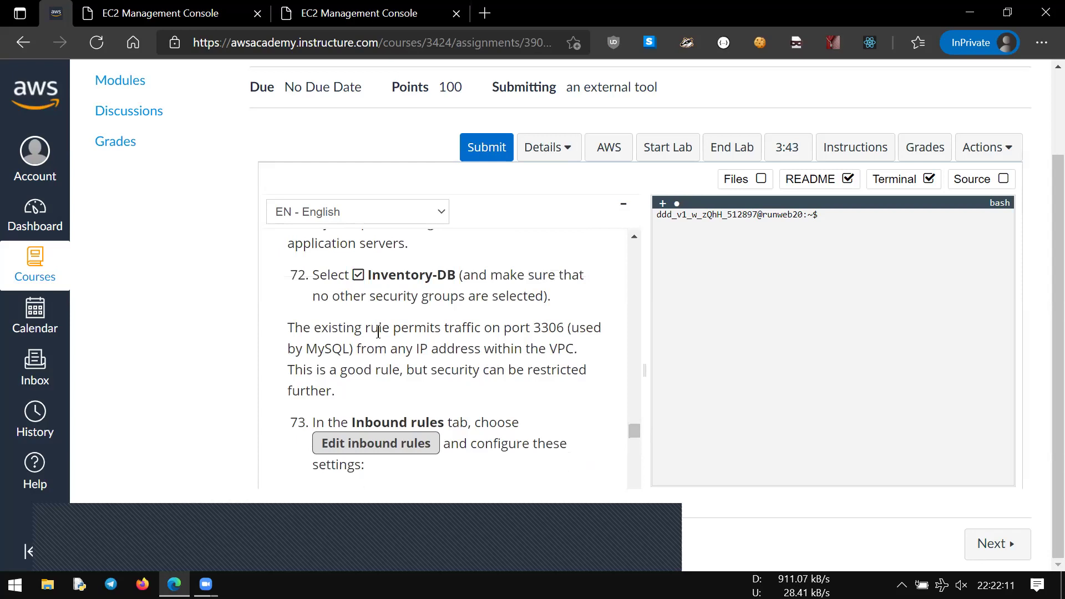
{"action": "scroll", "coordinate": [379, 332], "scroll_direction": "up", "scroll_amount": 2}
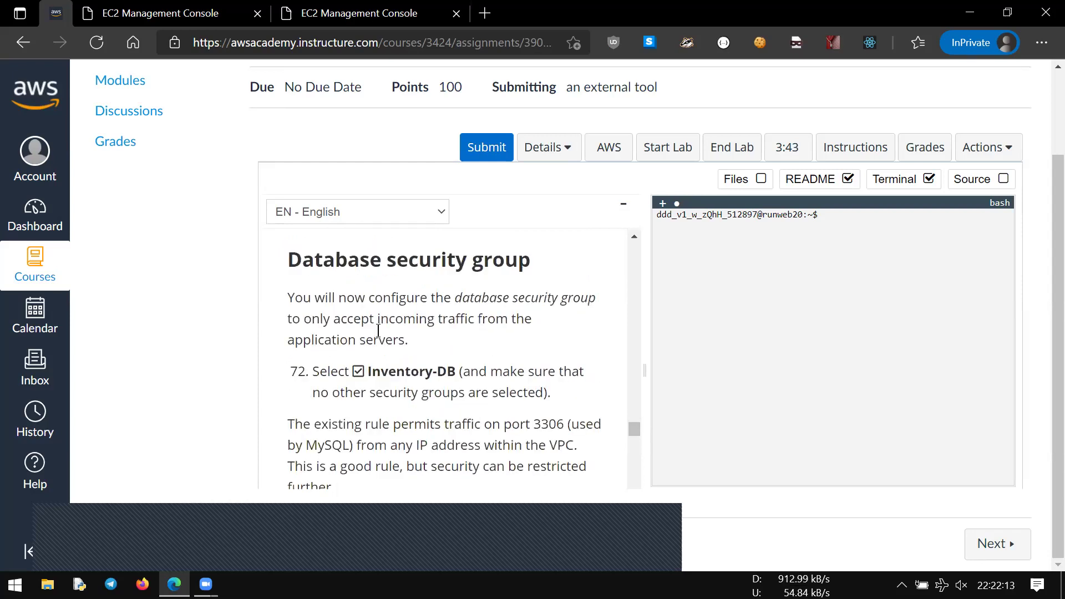
{"action": "left_click", "coordinate": [321, 10]}
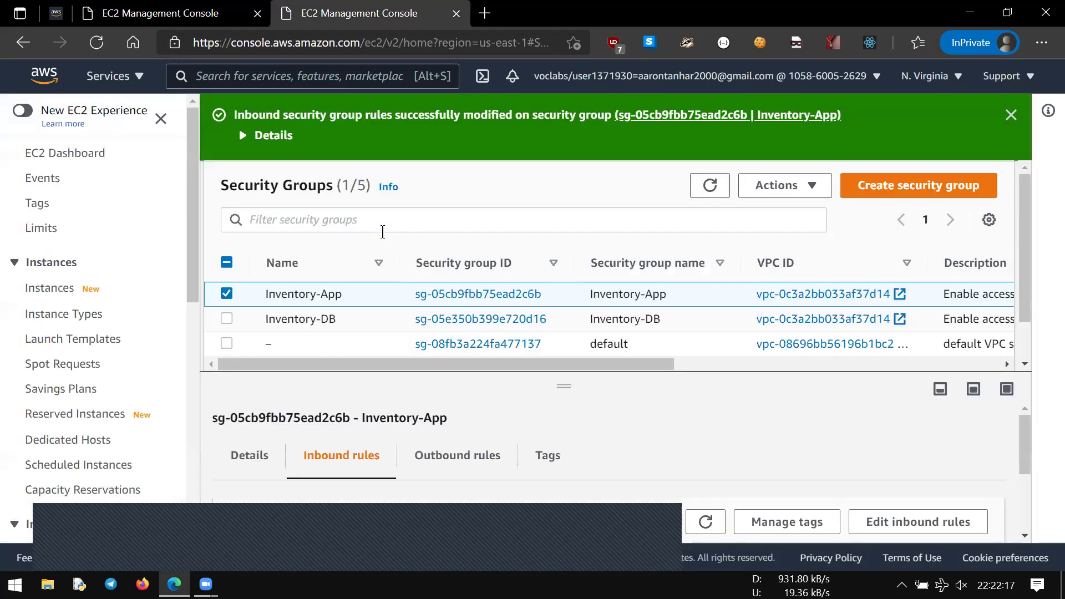
{"action": "left_click", "coordinate": [360, 323]}
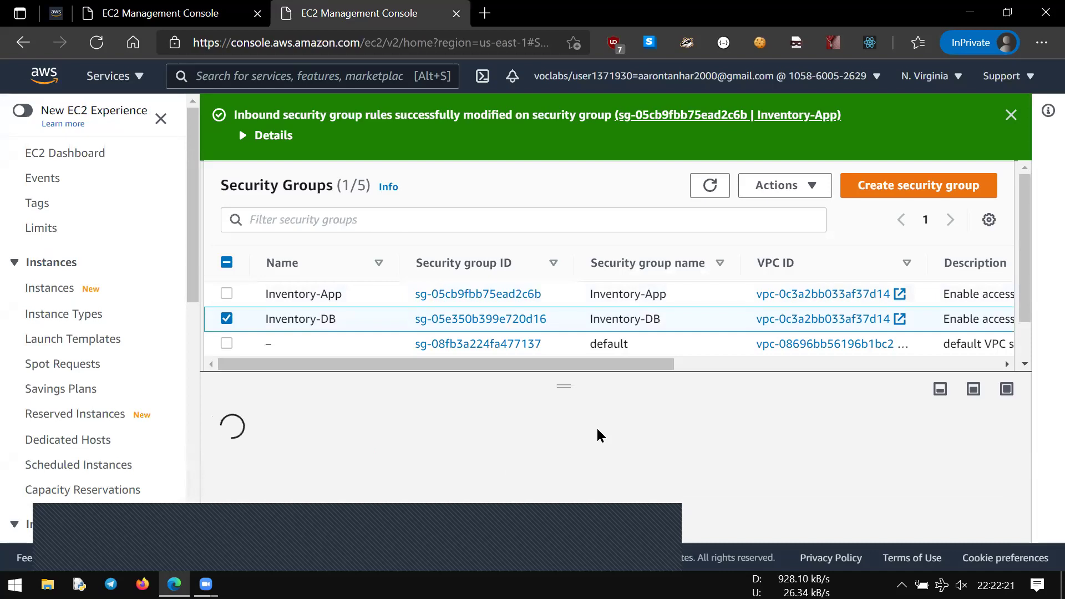
{"action": "scroll", "coordinate": [597, 436], "scroll_direction": "down", "scroll_amount": 1}
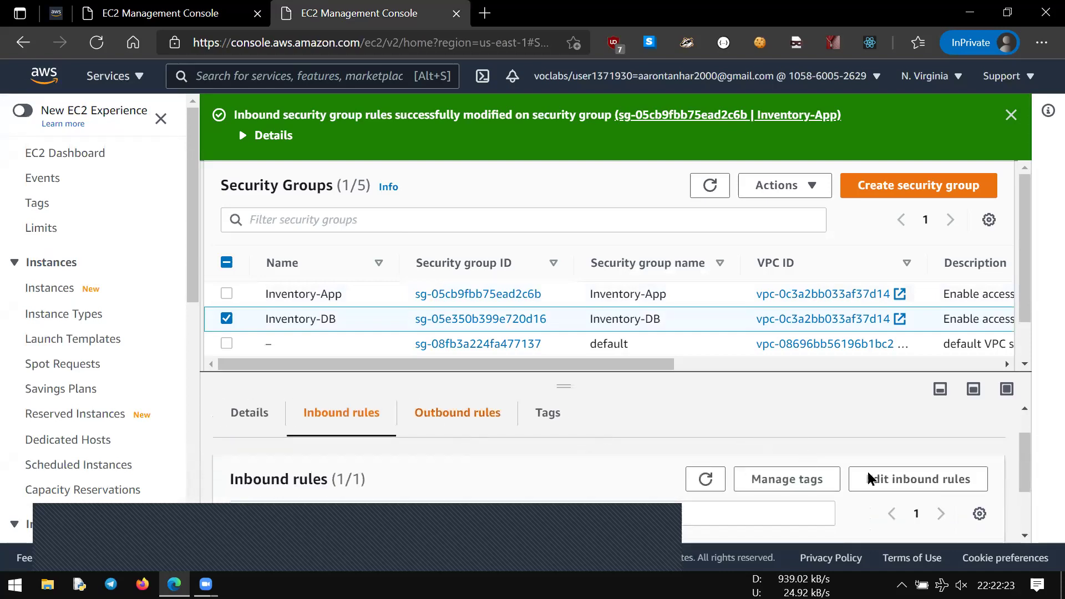
{"action": "scroll", "coordinate": [867, 472], "scroll_direction": "down", "scroll_amount": 1}
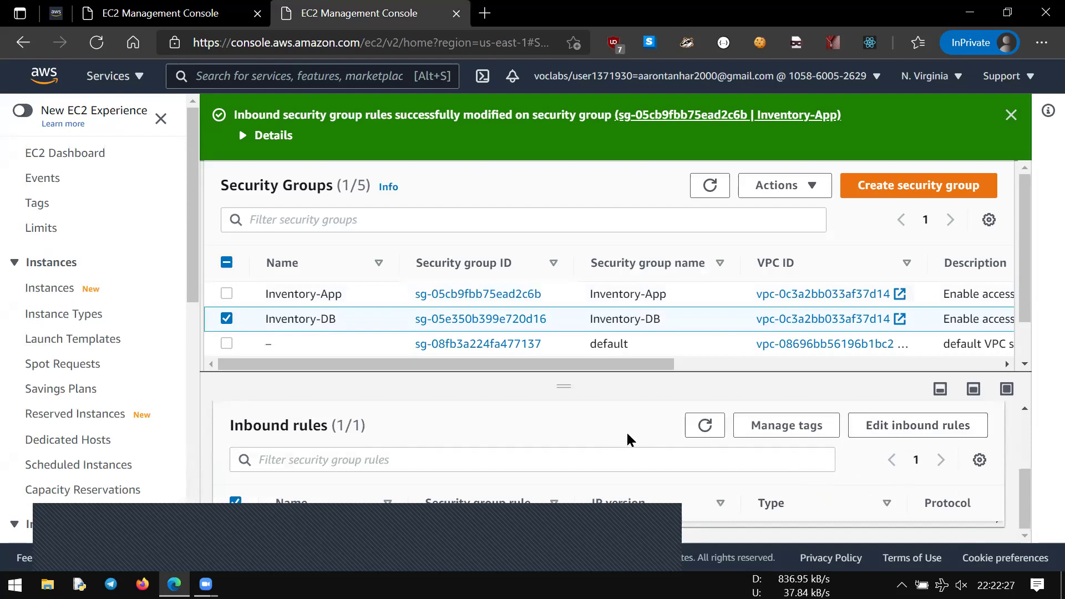
{"action": "left_click", "coordinate": [910, 428]}
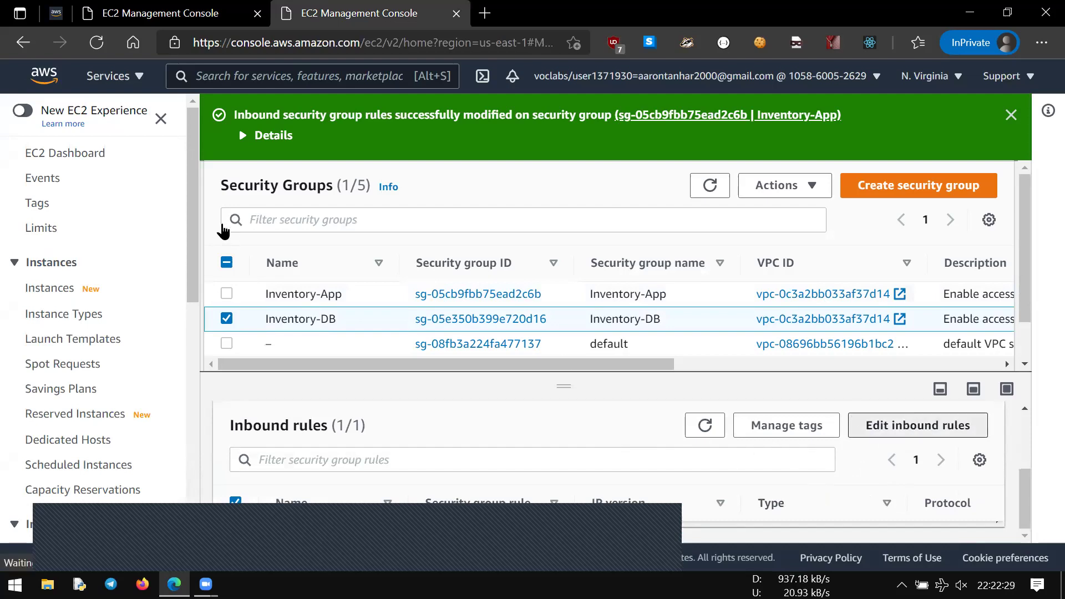
After consulting instruction 73 of the lab guide, add a new inbound rule to Inventory-DB and open its type choices.
{"action": "left_click", "coordinate": [56, 13]}
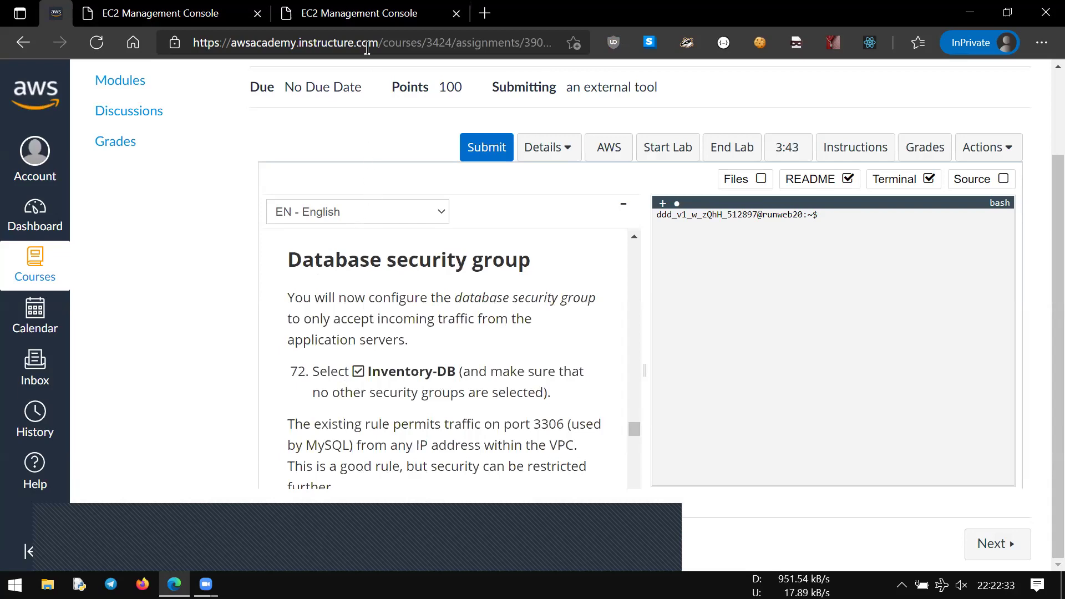
{"action": "scroll", "coordinate": [410, 416], "scroll_direction": "down", "scroll_amount": 4}
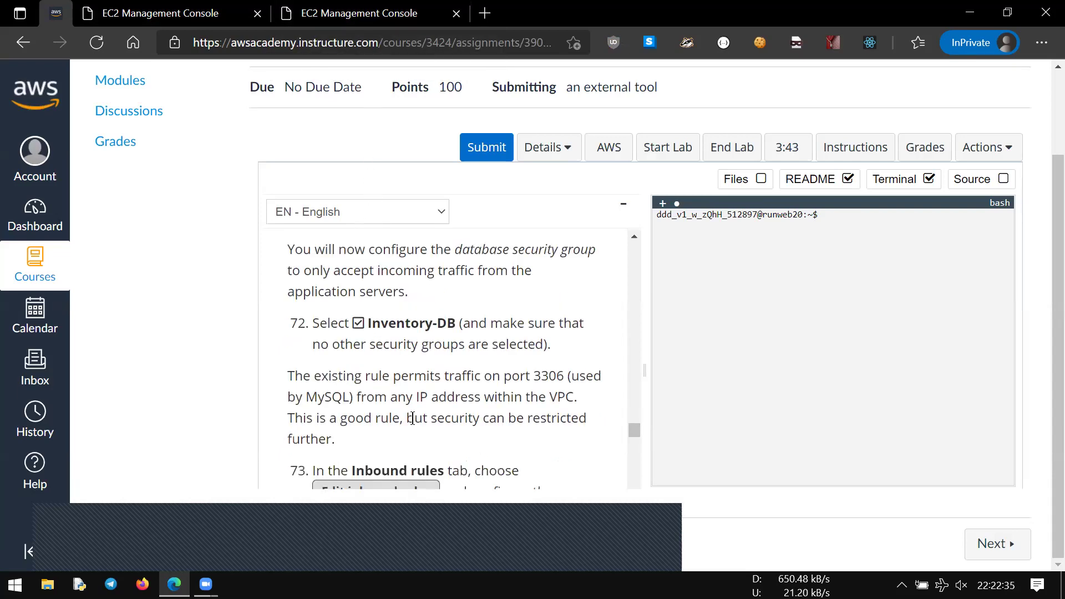
{"action": "left_click", "coordinate": [333, 8]}
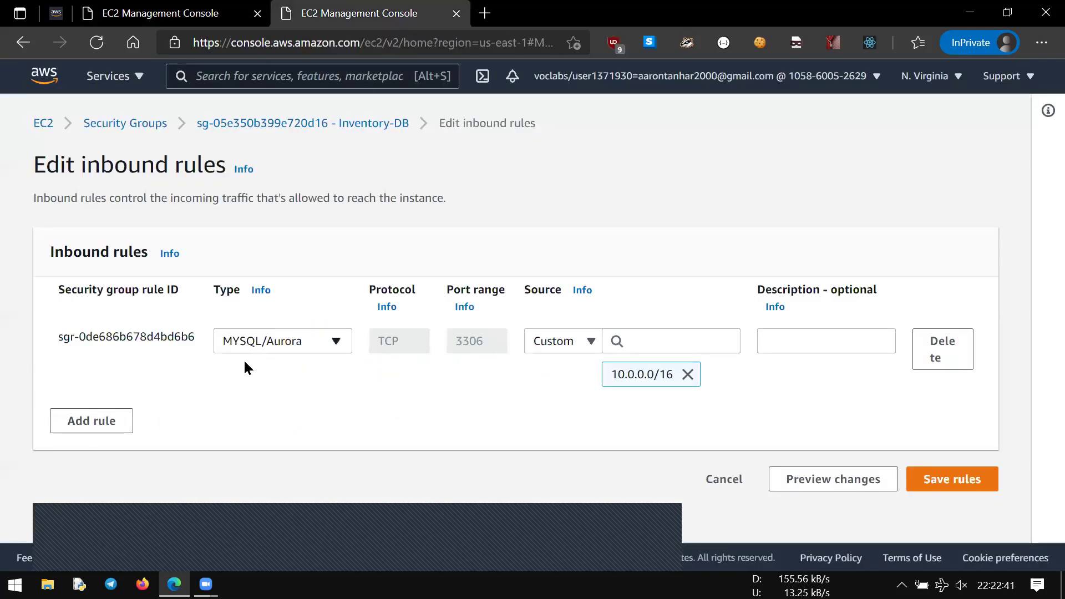
{"action": "left_click", "coordinate": [63, 20]}
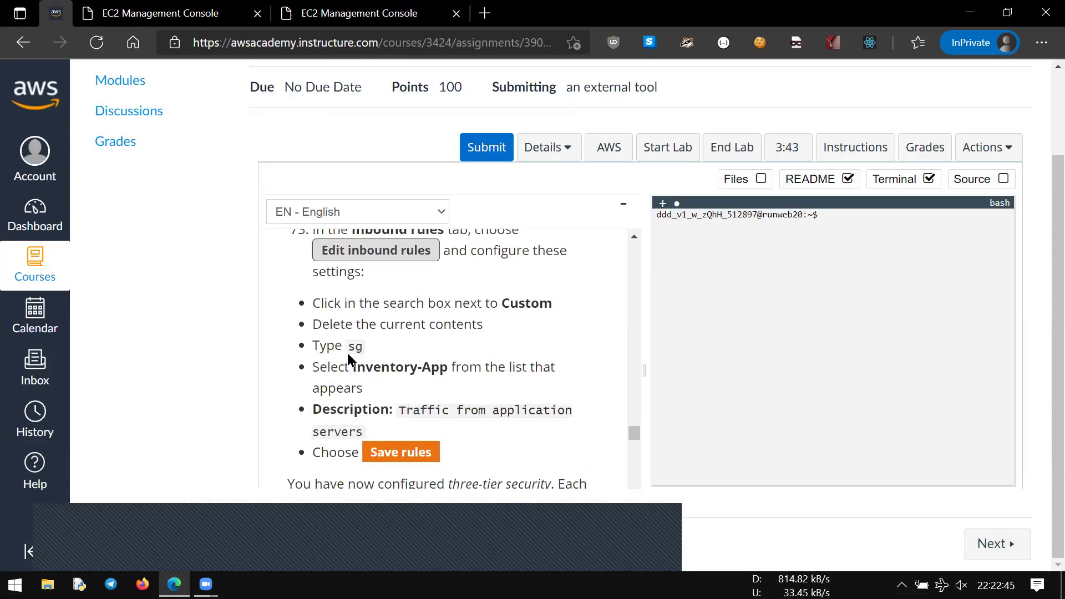
{"action": "scroll", "coordinate": [356, 324], "scroll_direction": "up", "scroll_amount": 1}
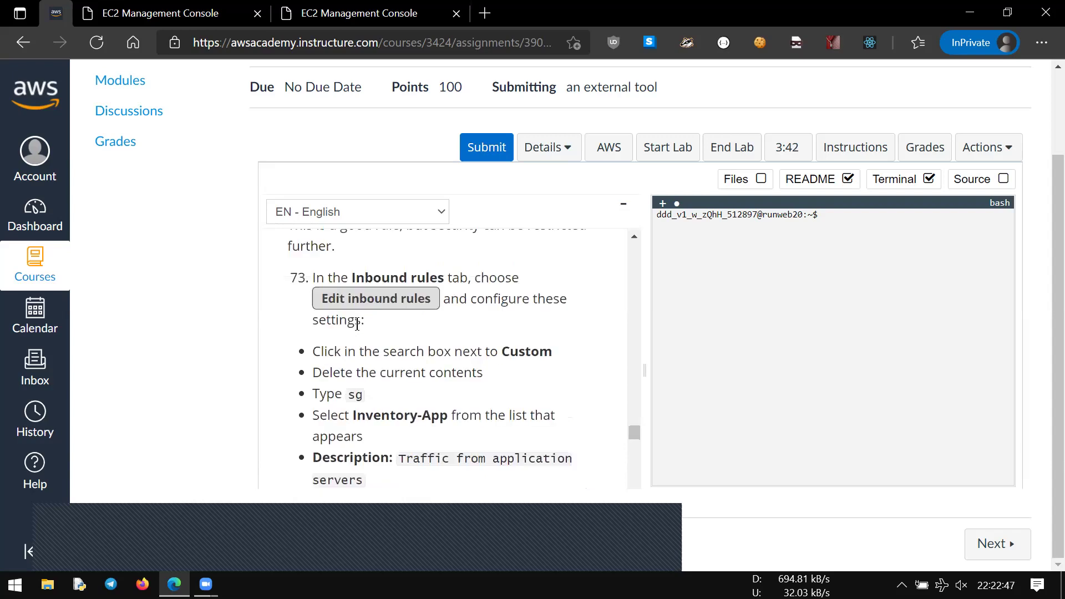
{"action": "scroll", "coordinate": [357, 323], "scroll_direction": "down", "scroll_amount": 1}
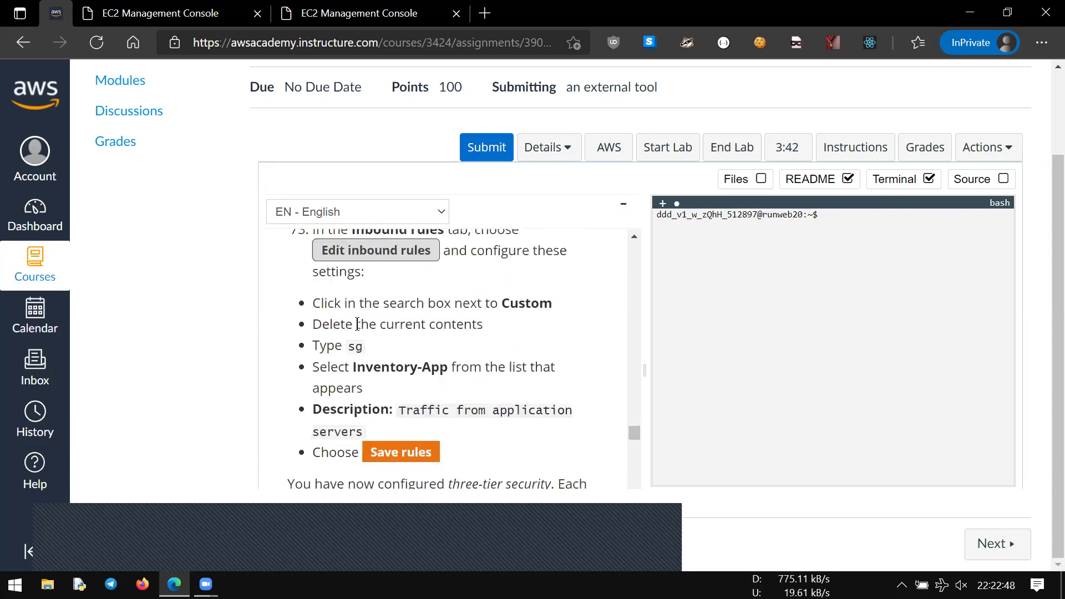
{"action": "left_click", "coordinate": [337, 12]}
{"action": "left_click", "coordinate": [109, 421]}
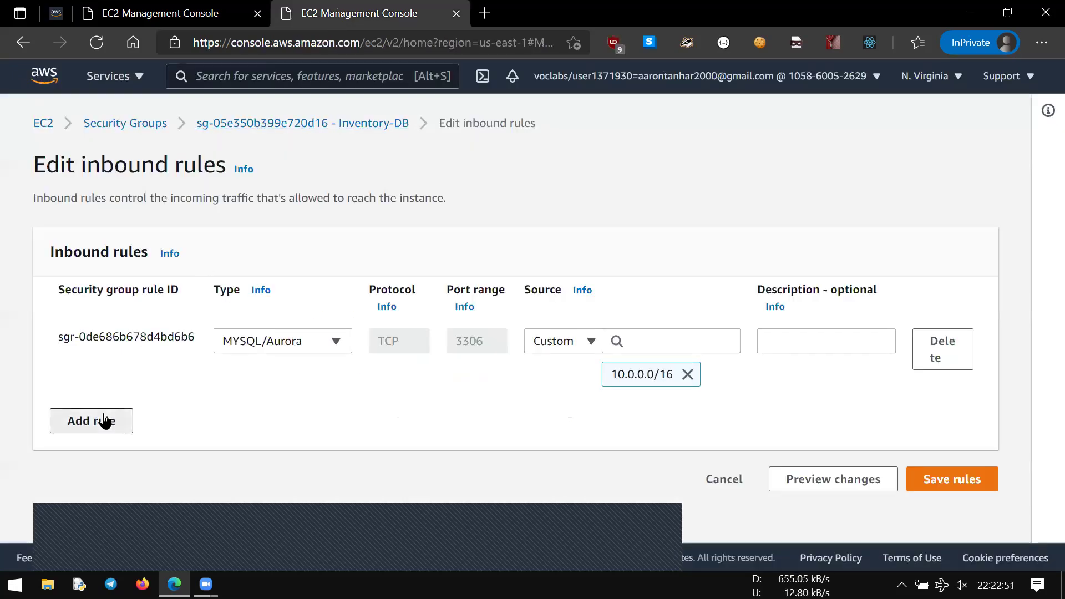
{"action": "left_click", "coordinate": [271, 410]}
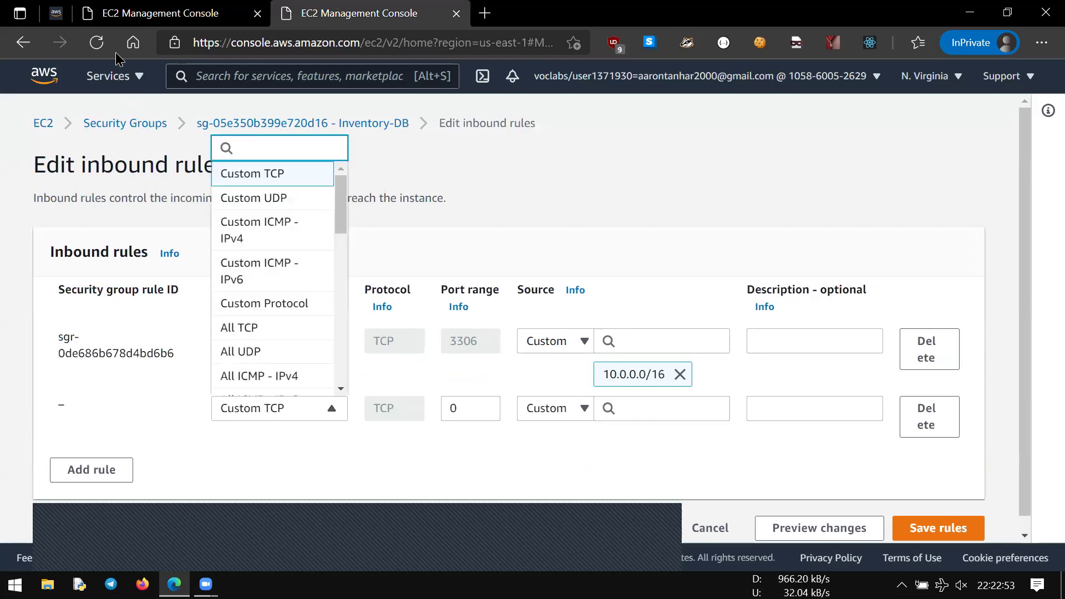
Reread instructions 72 and 73 of the lab guide on restricting the Inventory-DB inbound rule.
{"action": "left_click", "coordinate": [69, 19]}
{"action": "scroll", "coordinate": [360, 308], "scroll_direction": "up", "scroll_amount": 2}
{"action": "scroll", "coordinate": [360, 308], "scroll_direction": "down", "scroll_amount": 2}
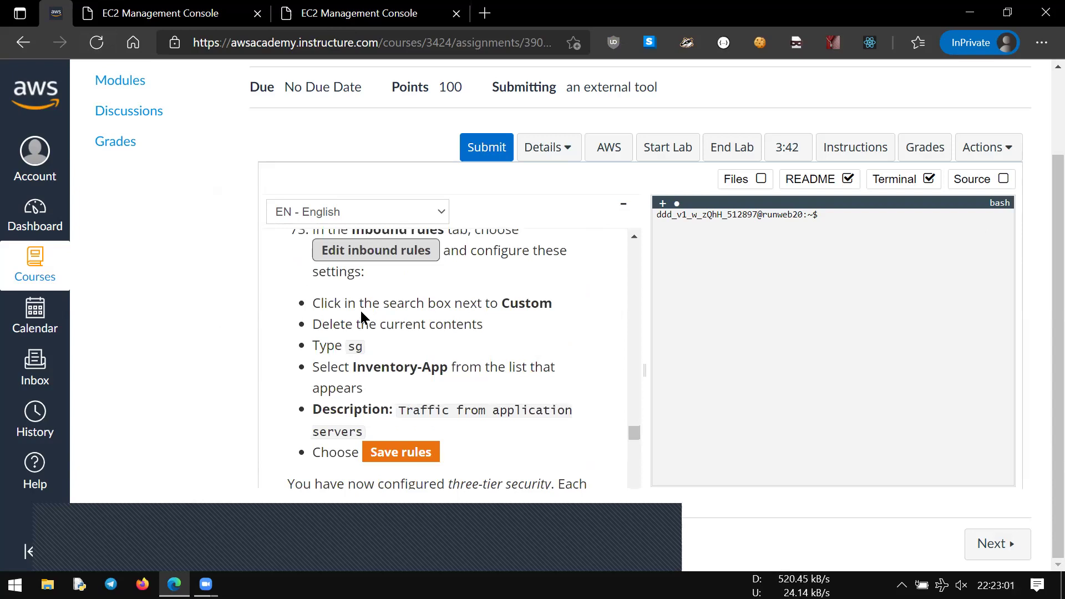
{"action": "scroll", "coordinate": [398, 425], "scroll_direction": "up", "scroll_amount": 4}
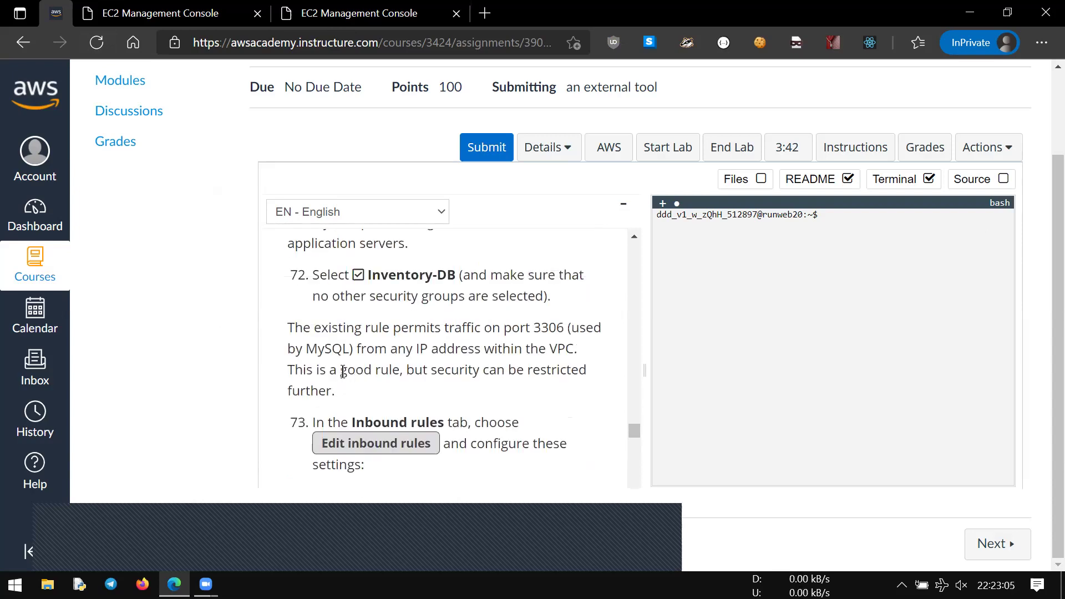
{"action": "scroll", "coordinate": [344, 371], "scroll_direction": "down", "scroll_amount": 4}
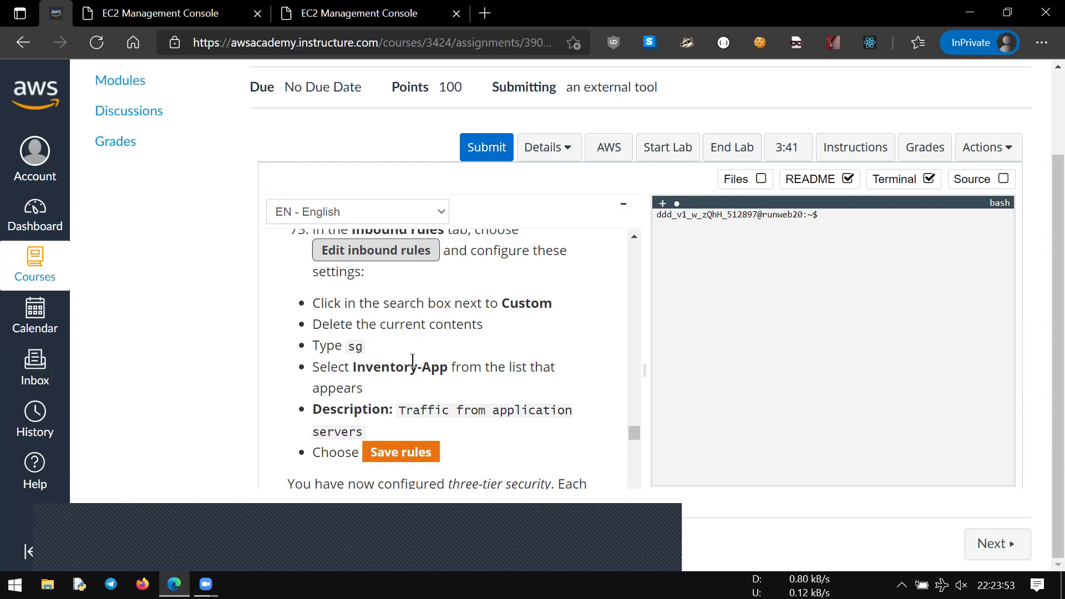
After rereading instruction 73 of the lab guide, set the new Inventory-DB inbound rule's type to MYSQL/Aurora.
{"action": "scroll", "coordinate": [412, 361], "scroll_direction": "down", "scroll_amount": 3}
{"action": "scroll", "coordinate": [412, 361], "scroll_direction": "up", "scroll_amount": 5}
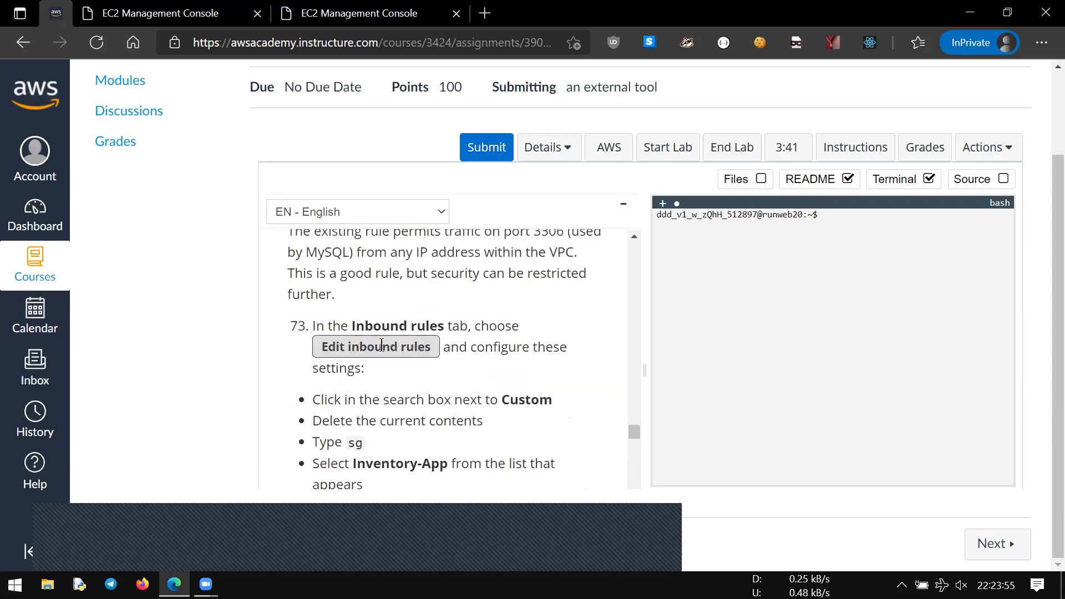
{"action": "scroll", "coordinate": [366, 344], "scroll_direction": "down", "scroll_amount": 2}
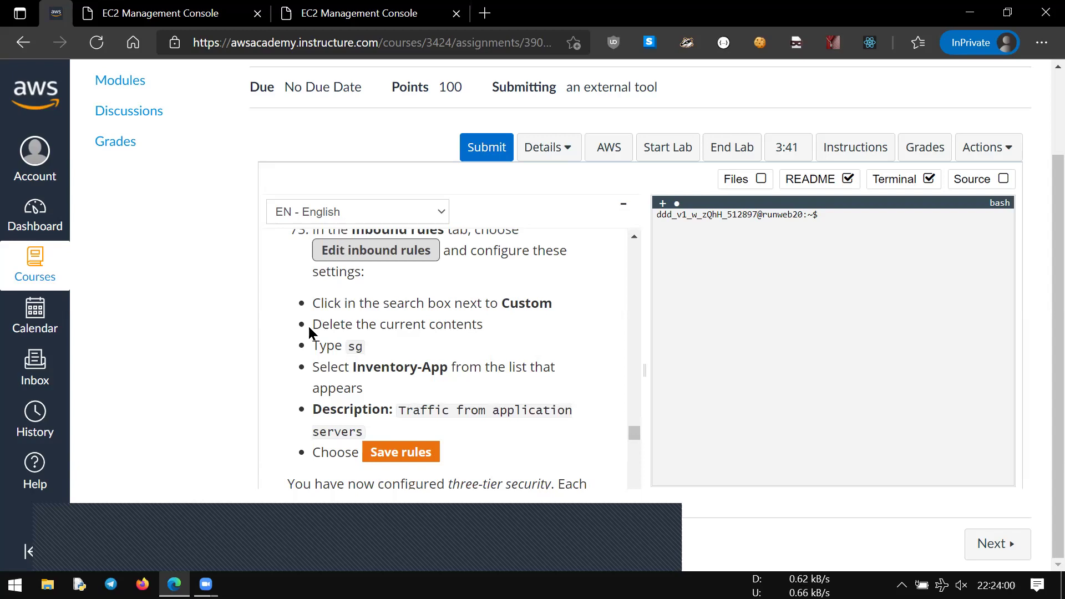
{"action": "left_click", "coordinate": [344, 8]}
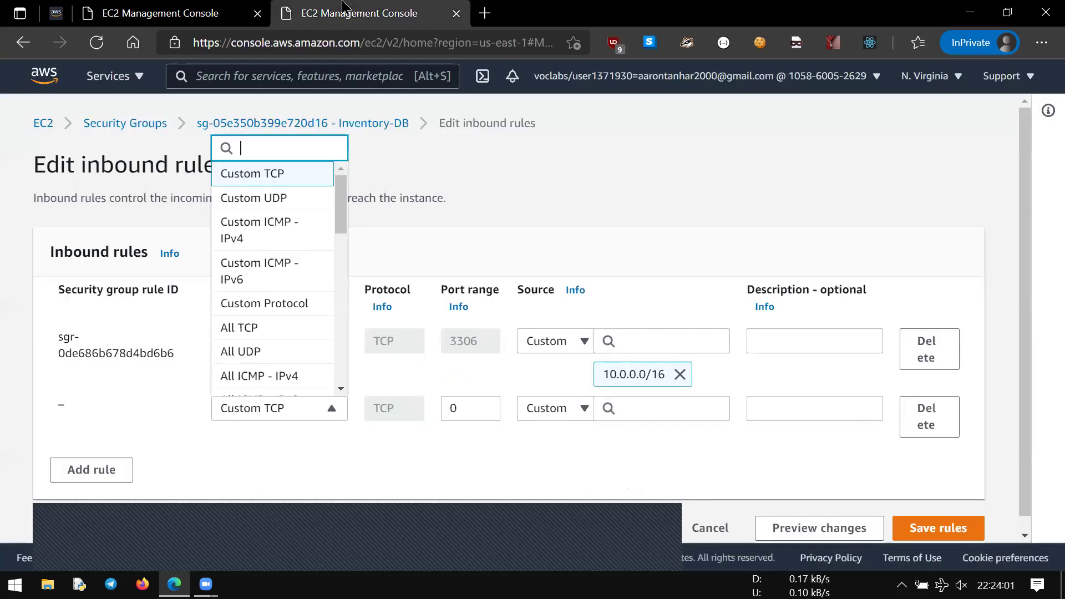
{"action": "left_click", "coordinate": [395, 471]}
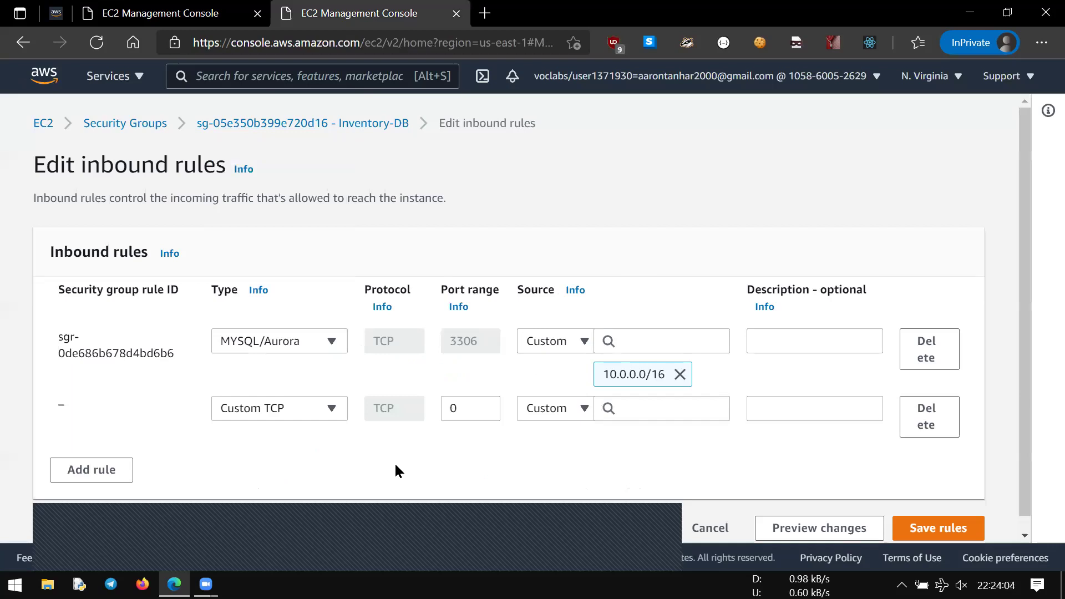
{"action": "left_click", "coordinate": [275, 409]}
{"action": "scroll", "coordinate": [264, 360], "scroll_direction": "down", "scroll_amount": 6}
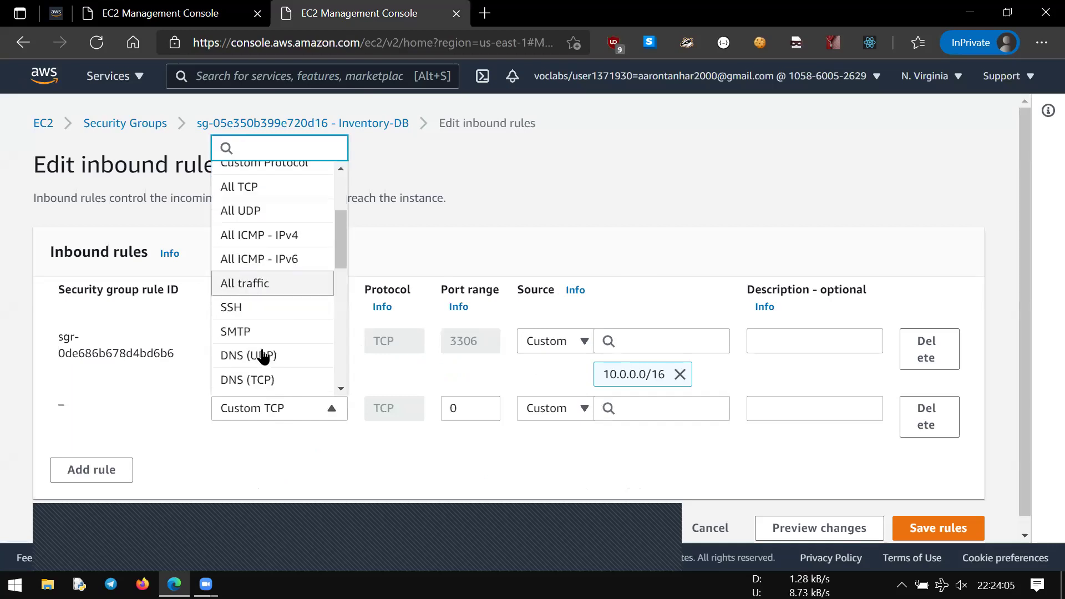
{"action": "scroll", "coordinate": [275, 349], "scroll_direction": "down", "scroll_amount": 3}
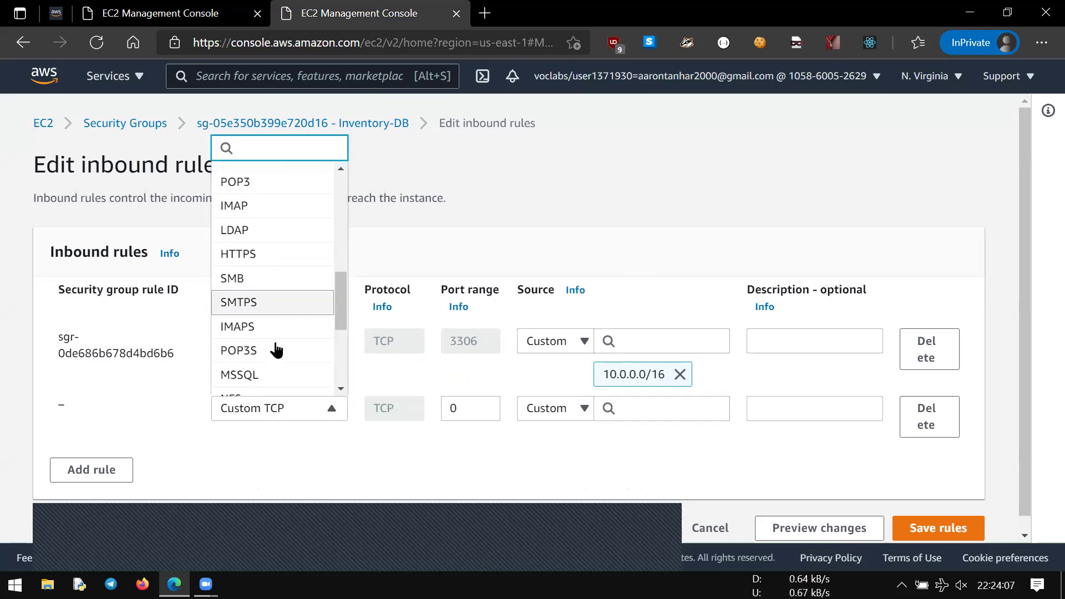
{"action": "left_click", "coordinate": [276, 350]}
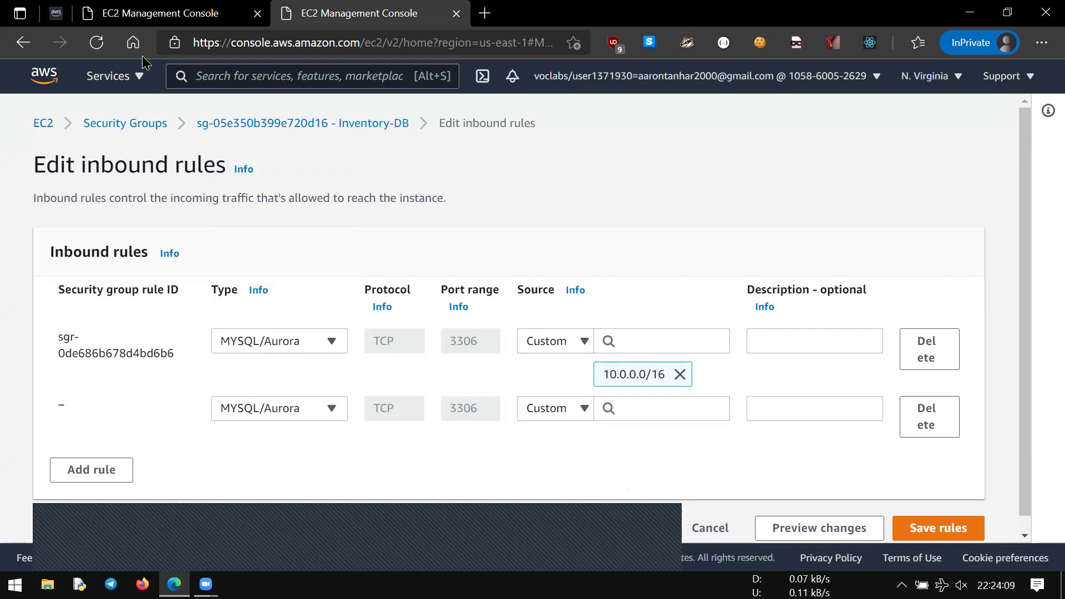
Following instruction 73 of the lab guide, search "sg" and set the new MYSQL/Aurora rule's source to the Inventory-App security group.
{"action": "left_click", "coordinate": [56, 12]}
{"action": "scroll", "coordinate": [357, 387], "scroll_direction": "up", "scroll_amount": 5}
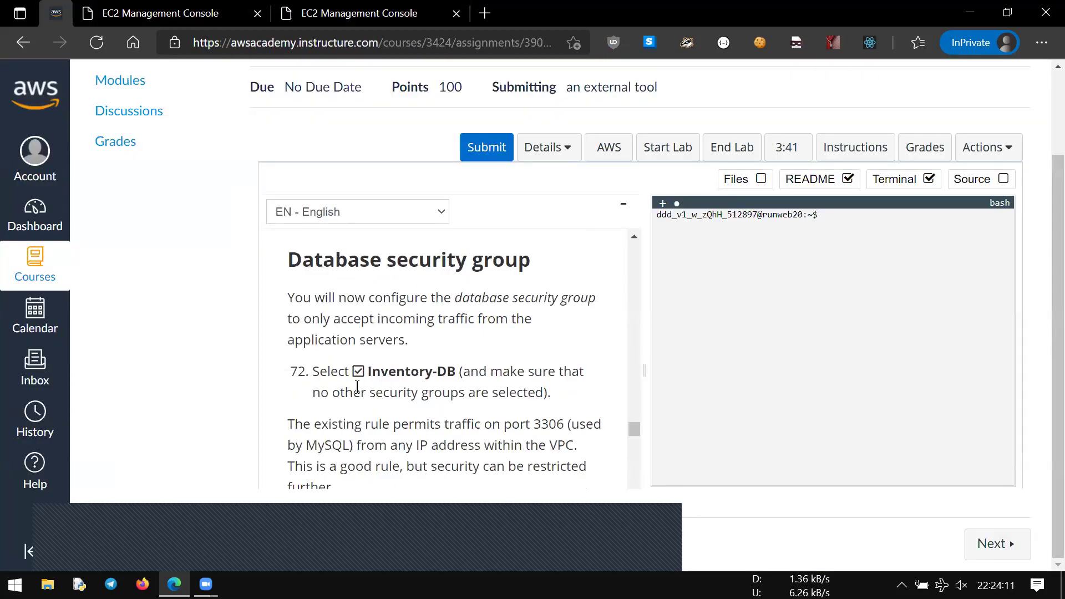
{"action": "scroll", "coordinate": [360, 388], "scroll_direction": "down", "scroll_amount": 1}
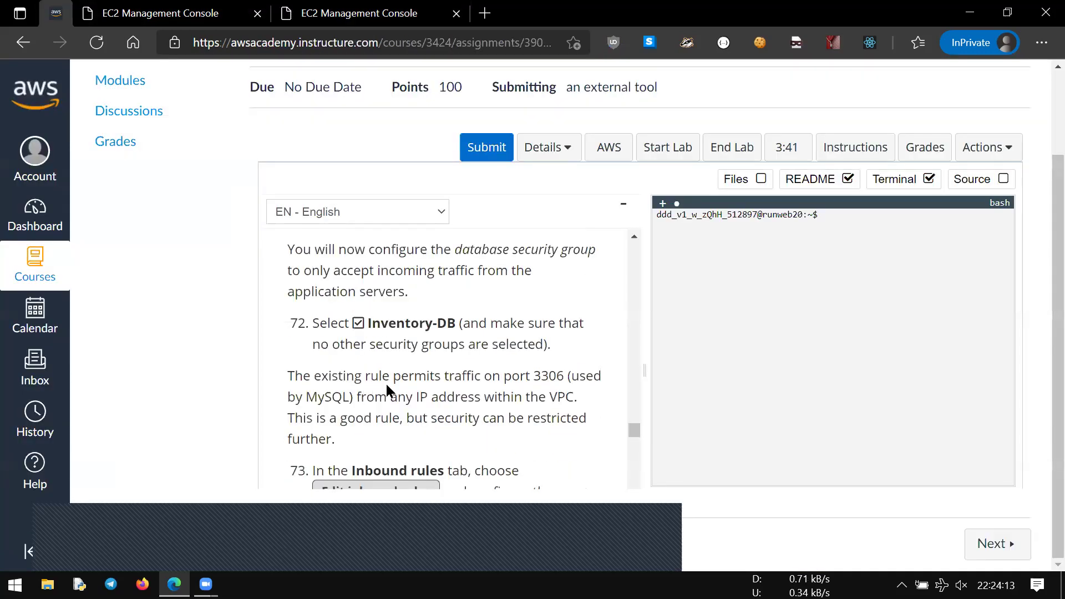
{"action": "scroll", "coordinate": [401, 381], "scroll_direction": "down", "scroll_amount": 5}
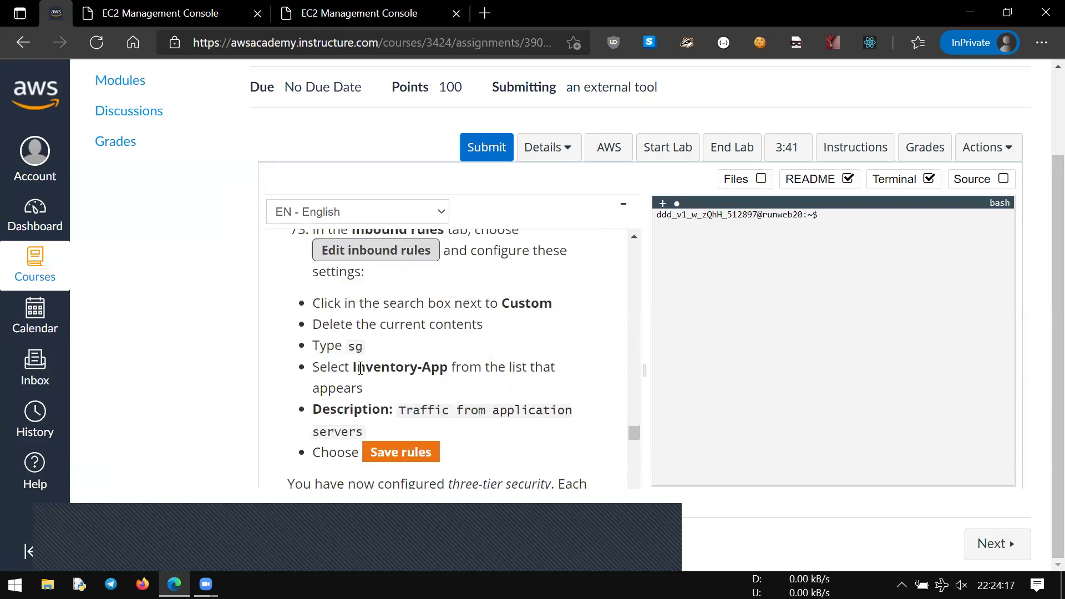
{"action": "left_click", "coordinate": [359, 13]}
{"action": "left_click", "coordinate": [656, 411]}
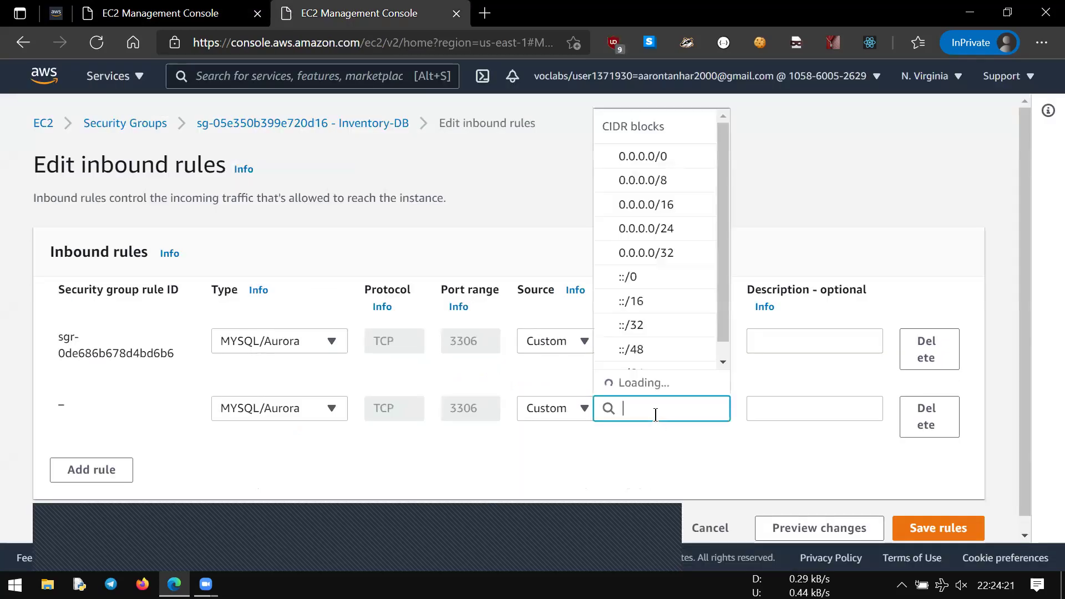
{"action": "type", "text": "sg"}
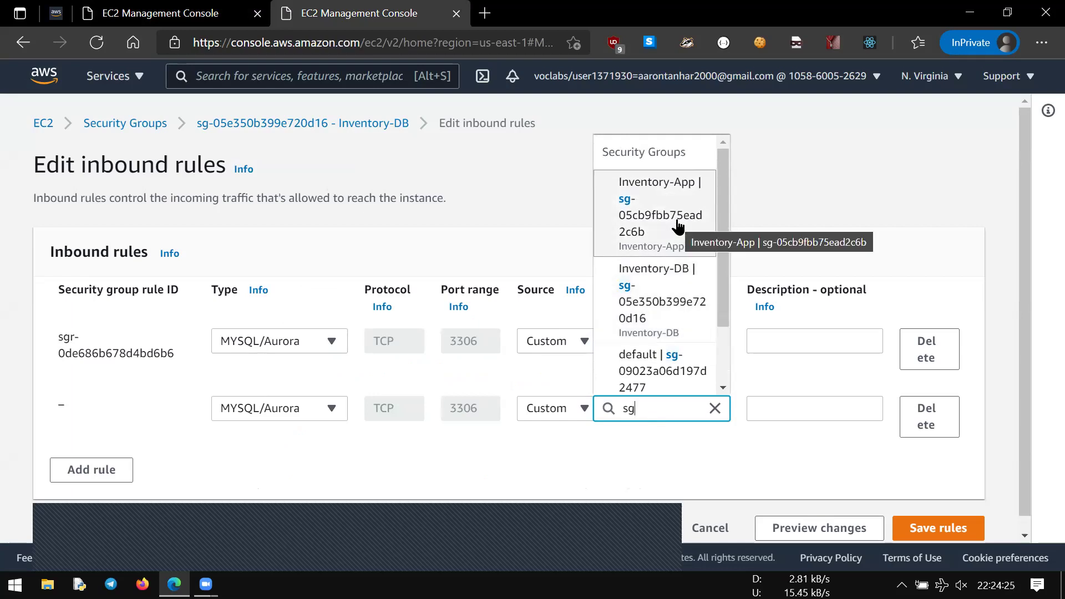
{"action": "scroll", "coordinate": [678, 225], "scroll_direction": "down", "scroll_amount": 2}
{"action": "scroll", "coordinate": [677, 224], "scroll_direction": "up", "scroll_amount": 2}
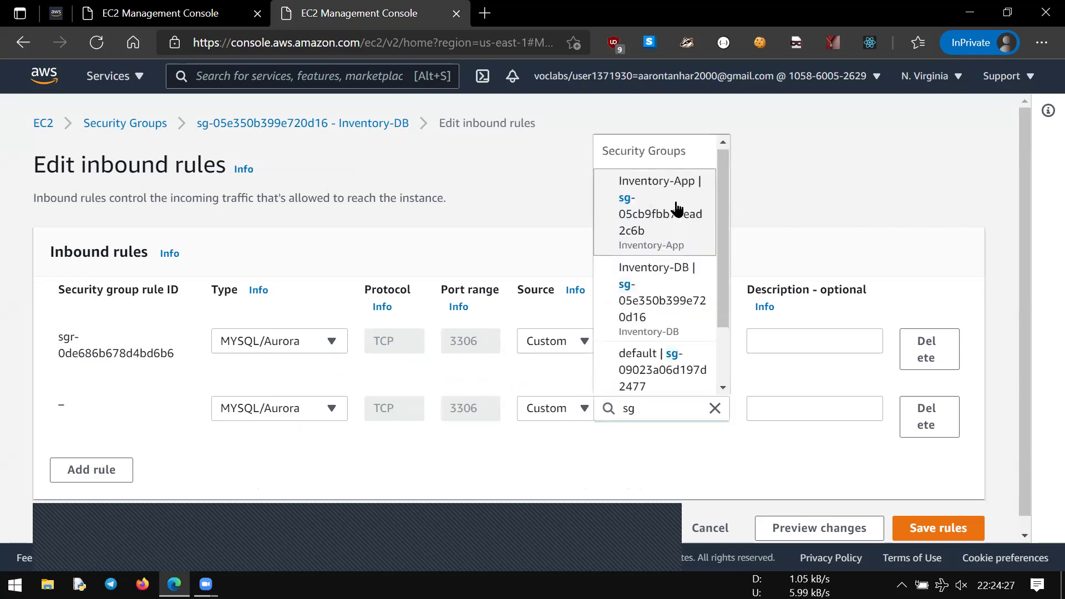
{"action": "left_click", "coordinate": [677, 209]}
Enter "Traffic from load balancer" as the new MYSQL/Aurora rule's description and save the Inventory-DB inbound rules.
{"action": "left_click", "coordinate": [56, 13]}
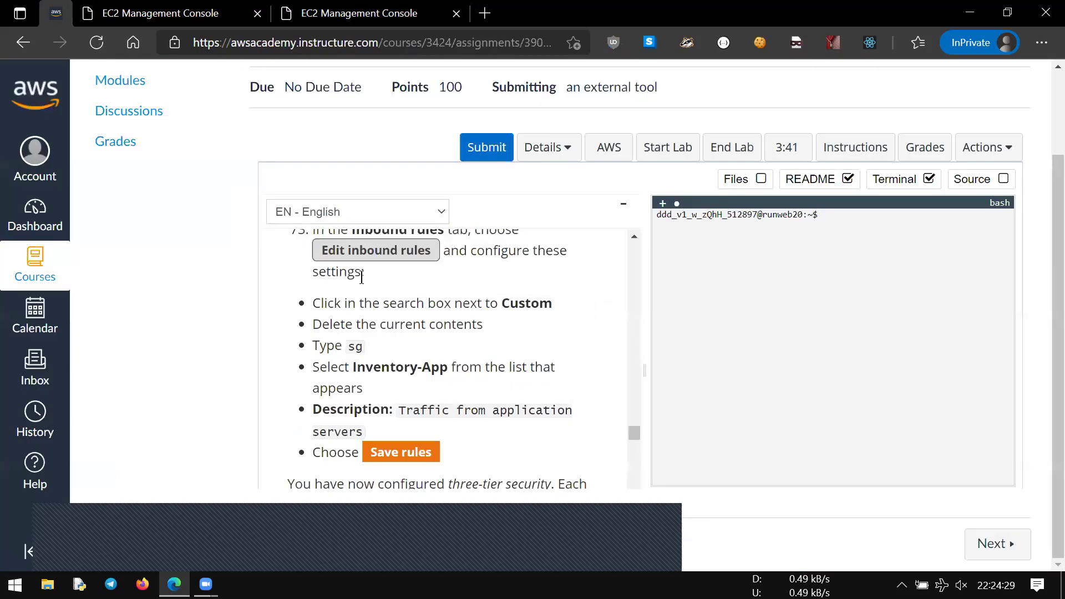
{"action": "left_click", "coordinate": [407, 421]}
{"action": "left_click", "coordinate": [359, 12]}
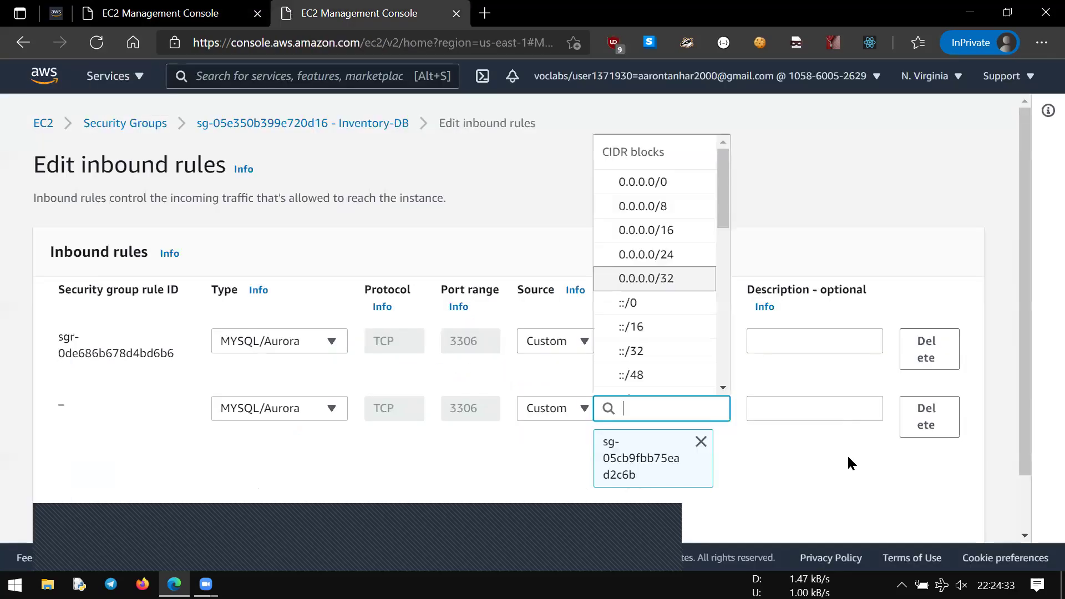
{"action": "left_click", "coordinate": [791, 409]}
{"action": "type", "text": "Traffic from load balancer"}
{"action": "scroll", "coordinate": [790, 421], "scroll_direction": "down", "scroll_amount": 1}
{"action": "left_click", "coordinate": [783, 405]}
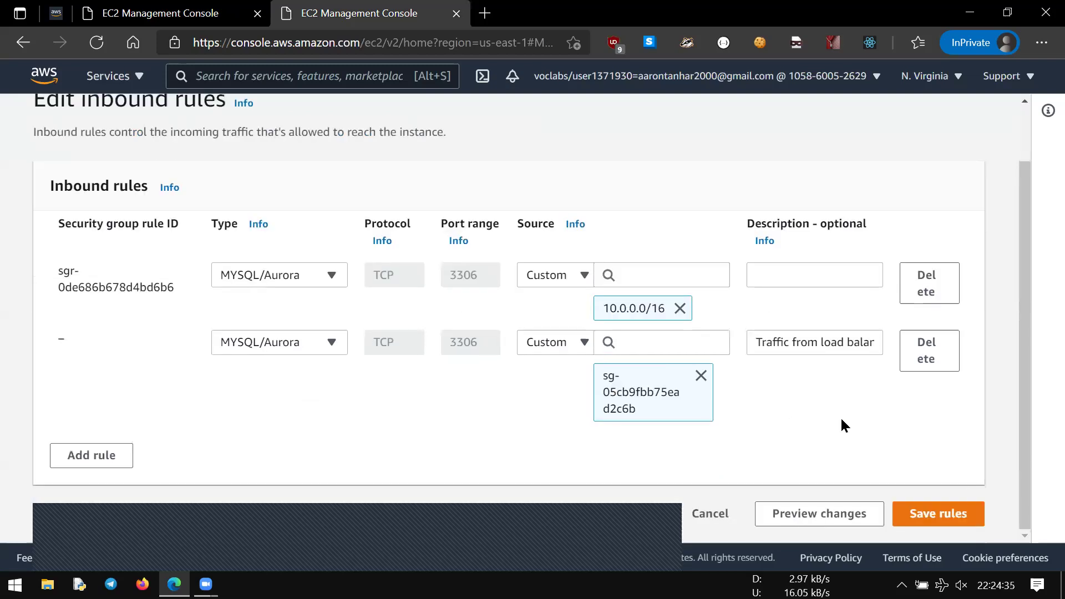
{"action": "left_click", "coordinate": [938, 513]}
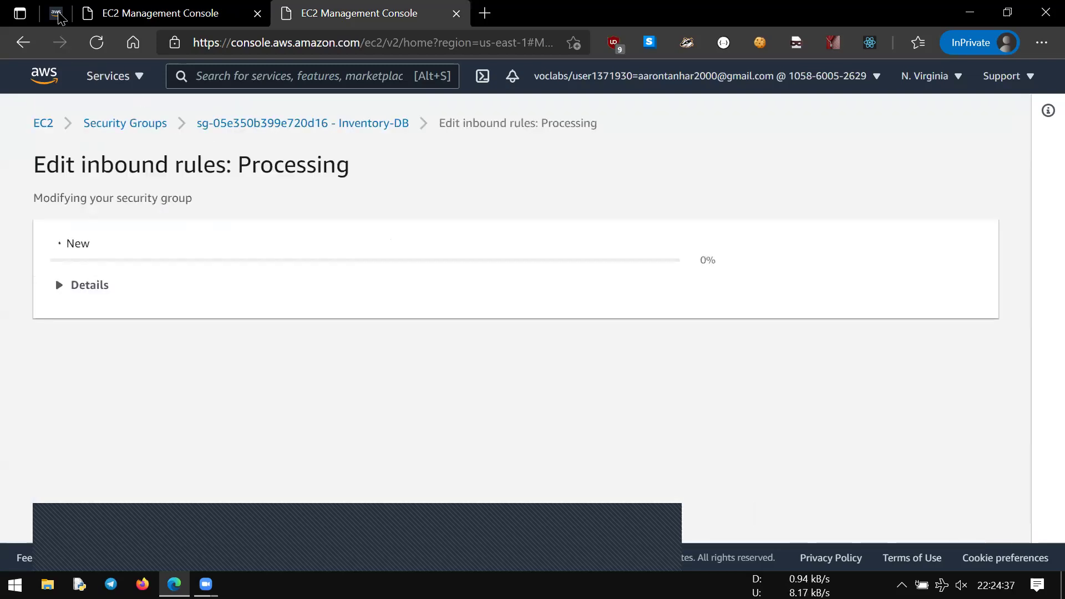
Skim the rest of the lab guide, from Task 5 on testing the application through to the End Lab instructions.
{"action": "key", "text": "ctrl+Tab"}
{"action": "scroll", "coordinate": [502, 380], "scroll_direction": "down", "scroll_amount": 10}
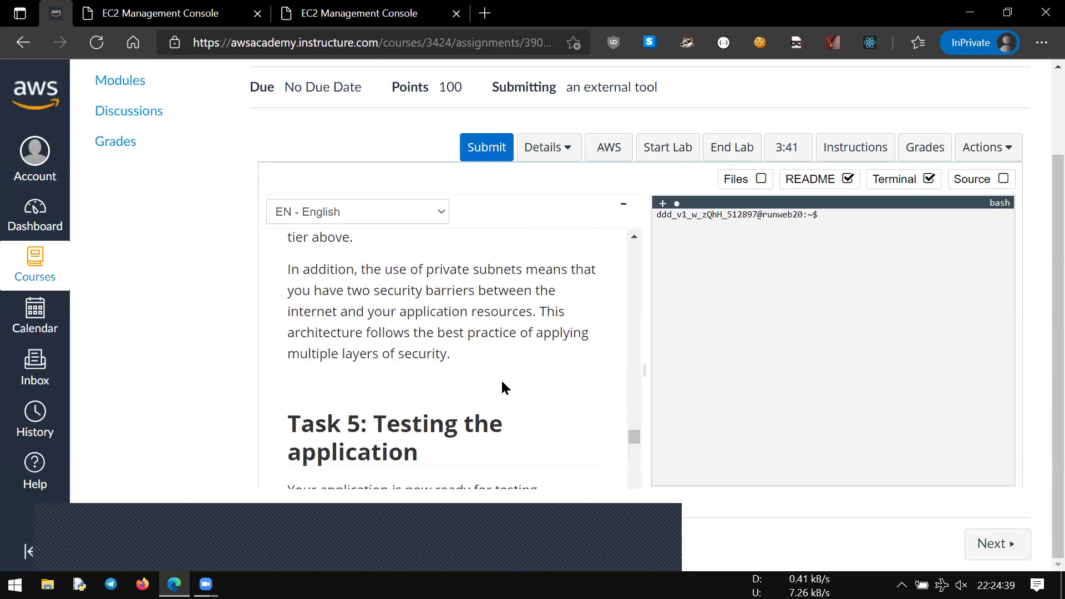
{"action": "scroll", "coordinate": [501, 379], "scroll_direction": "down", "scroll_amount": 12}
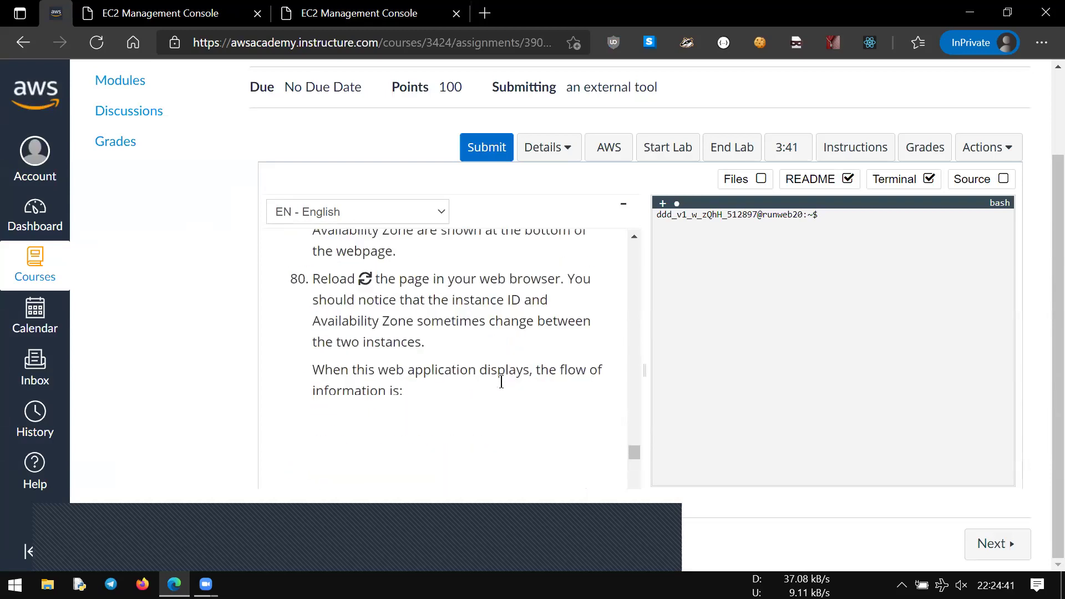
{"action": "scroll", "coordinate": [501, 380], "scroll_direction": "down", "scroll_amount": 15}
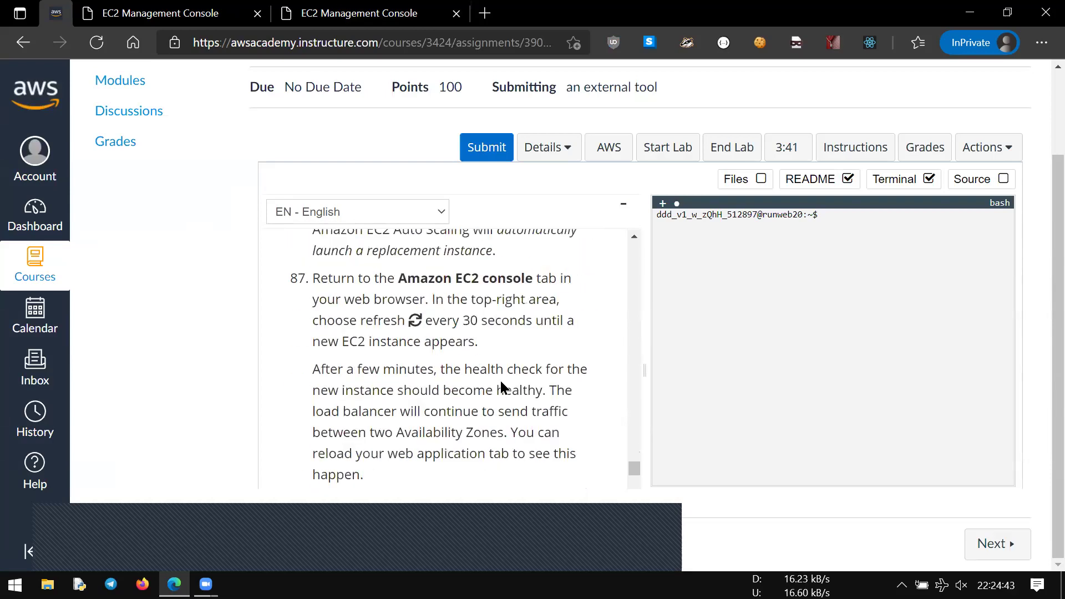
{"action": "scroll", "coordinate": [500, 381], "scroll_direction": "down", "scroll_amount": 1}
{"action": "scroll", "coordinate": [501, 381], "scroll_direction": "up", "scroll_amount": 3}
{"action": "scroll", "coordinate": [500, 381], "scroll_direction": "down", "scroll_amount": 8}
{"action": "scroll", "coordinate": [500, 381], "scroll_direction": "down", "scroll_amount": 10}
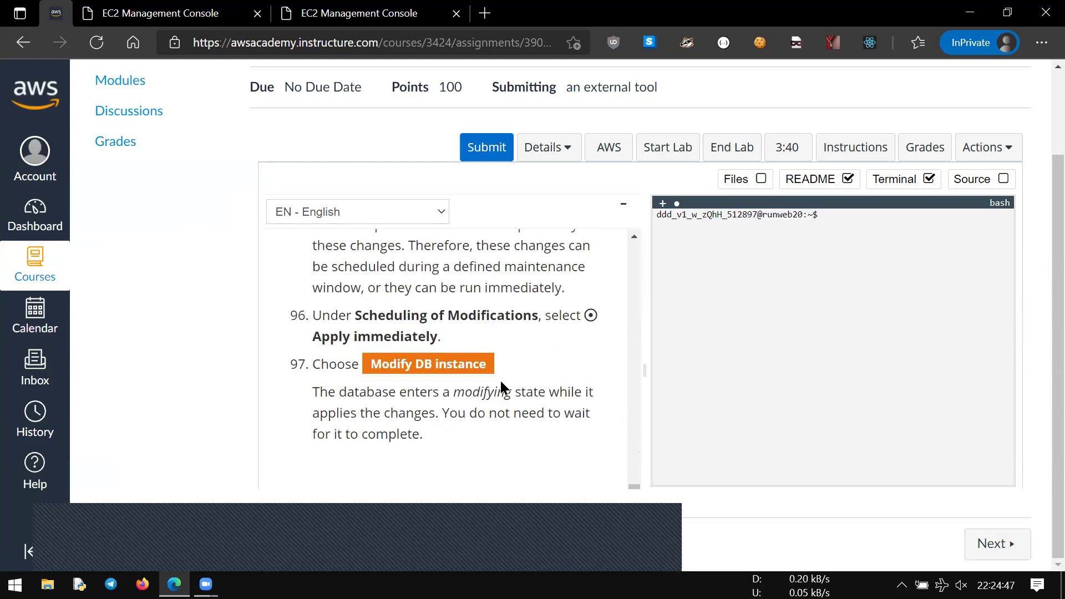
{"action": "scroll", "coordinate": [500, 381], "scroll_direction": "down", "scroll_amount": 12}
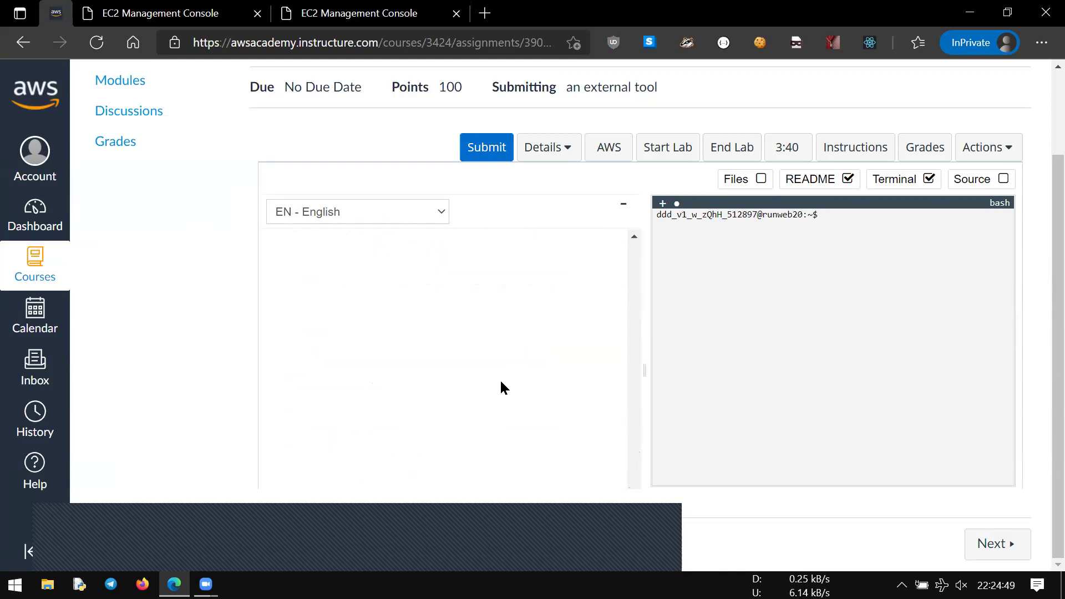
{"action": "scroll", "coordinate": [500, 381], "scroll_direction": "down", "scroll_amount": 15}
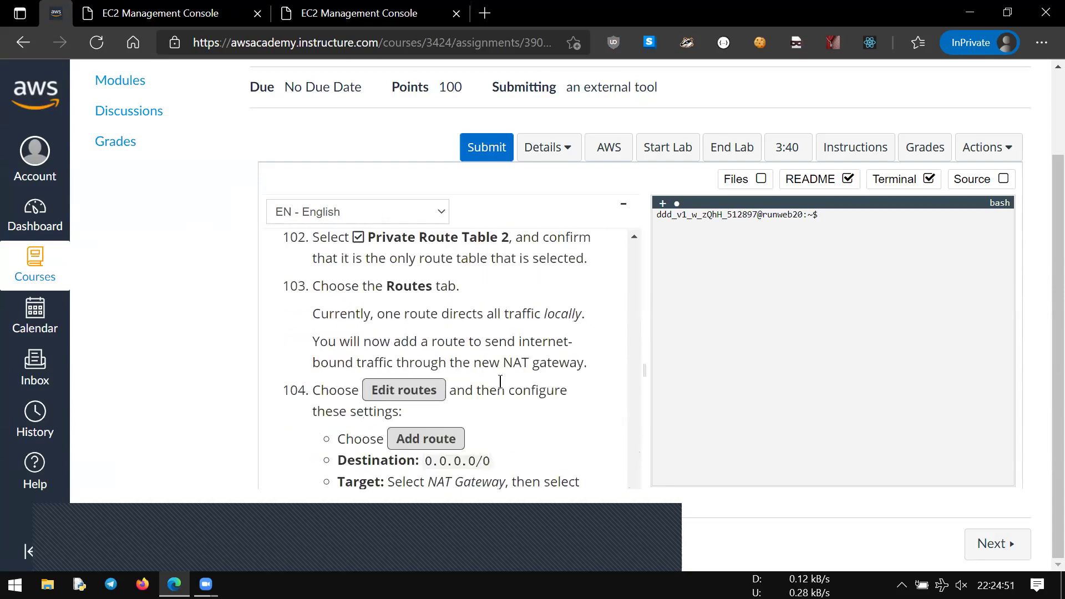
{"action": "scroll", "coordinate": [501, 381], "scroll_direction": "down", "scroll_amount": 5}
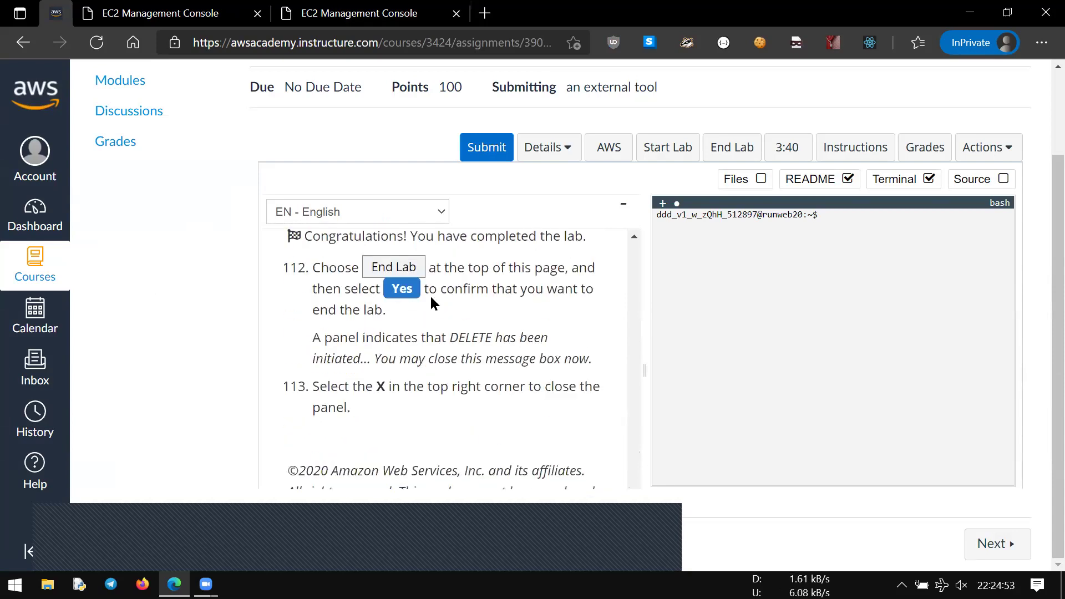
Check the Inventory-DB rule update in the EC2 console, and submit the lab for grading.
{"action": "left_click", "coordinate": [339, 11]}
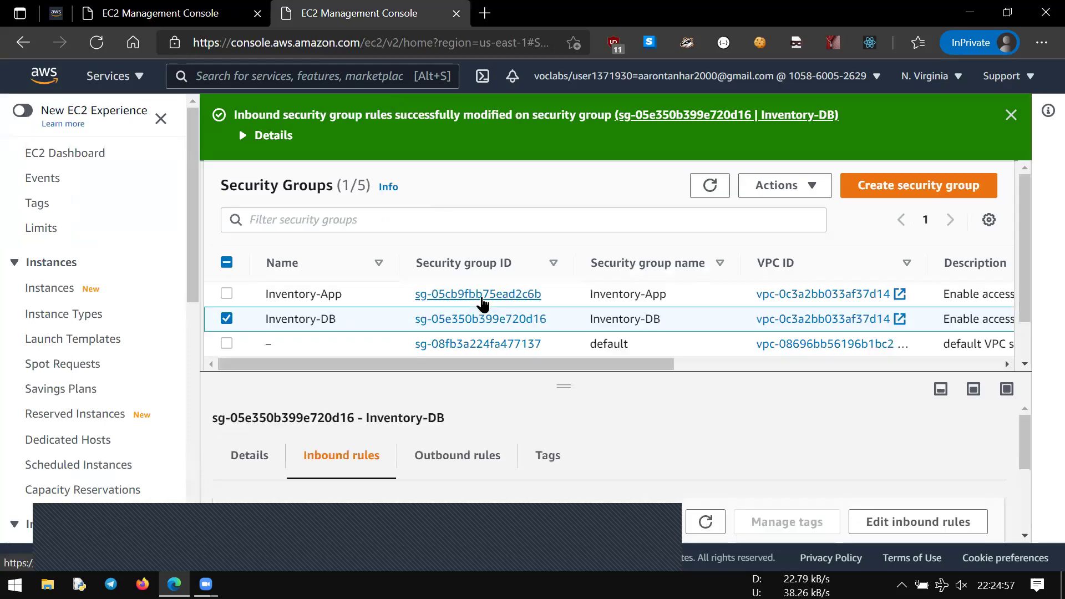
{"action": "left_click", "coordinate": [55, 12]}
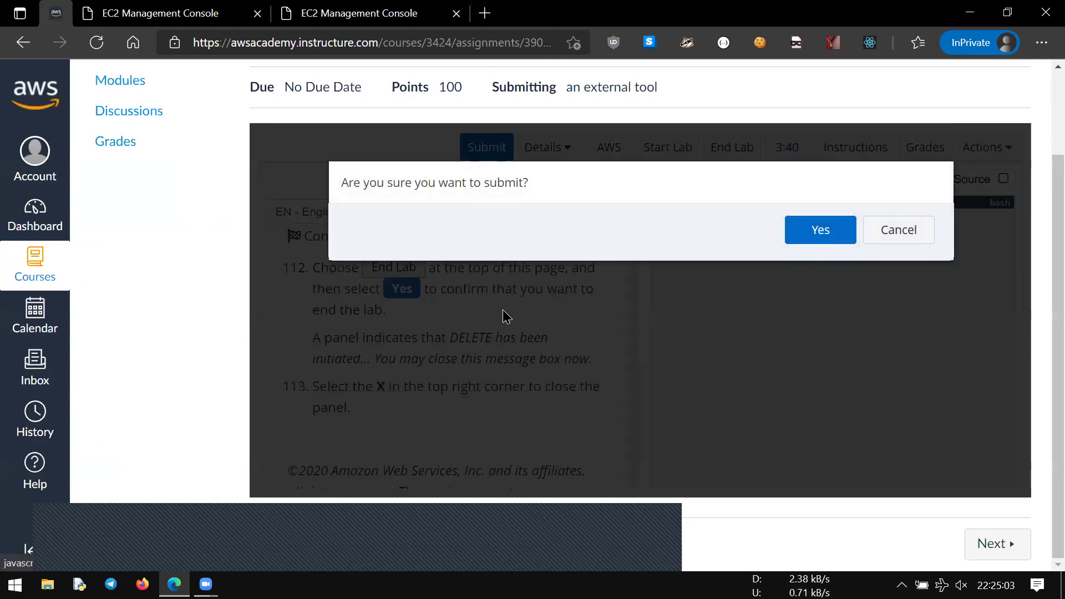
{"action": "key", "text": "Return"}
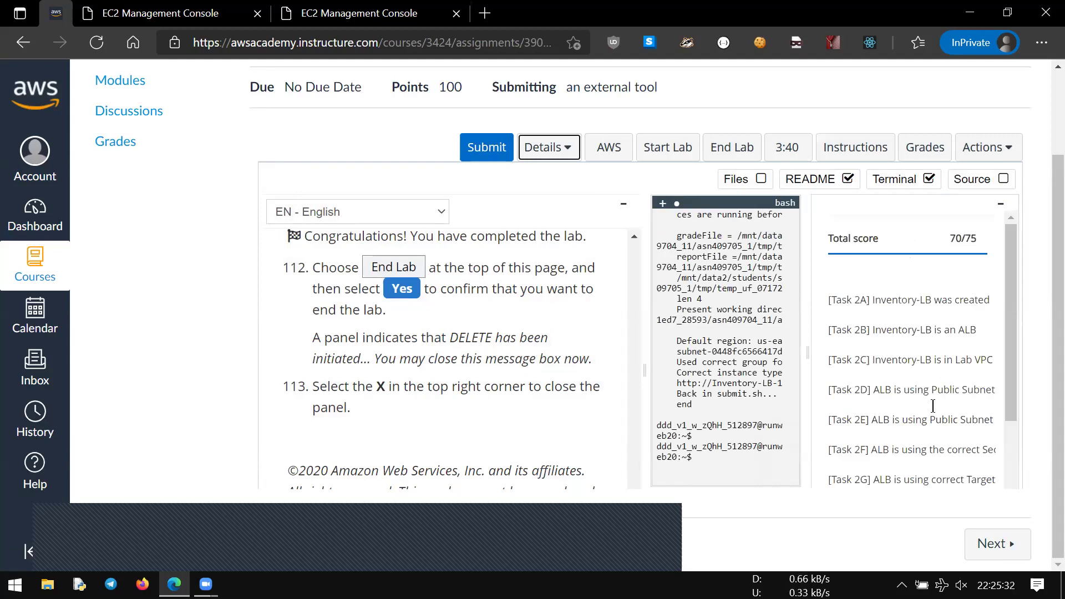
Review the graded task list and view the lab's AWS session and credentials details.
{"action": "scroll", "coordinate": [932, 406], "scroll_direction": "down", "scroll_amount": 4}
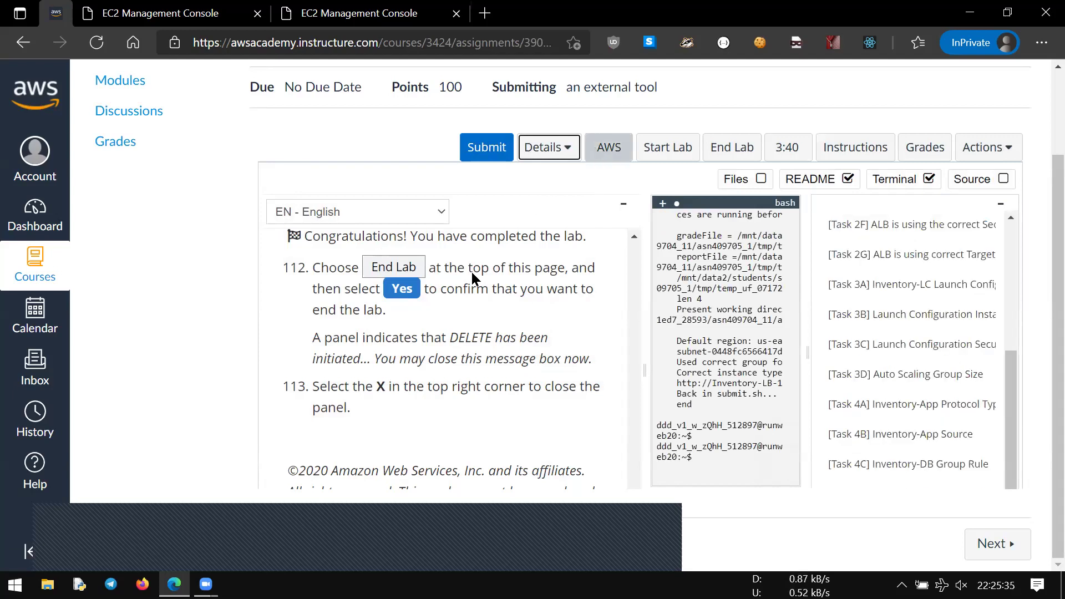
{"action": "left_click", "coordinate": [455, 300]}
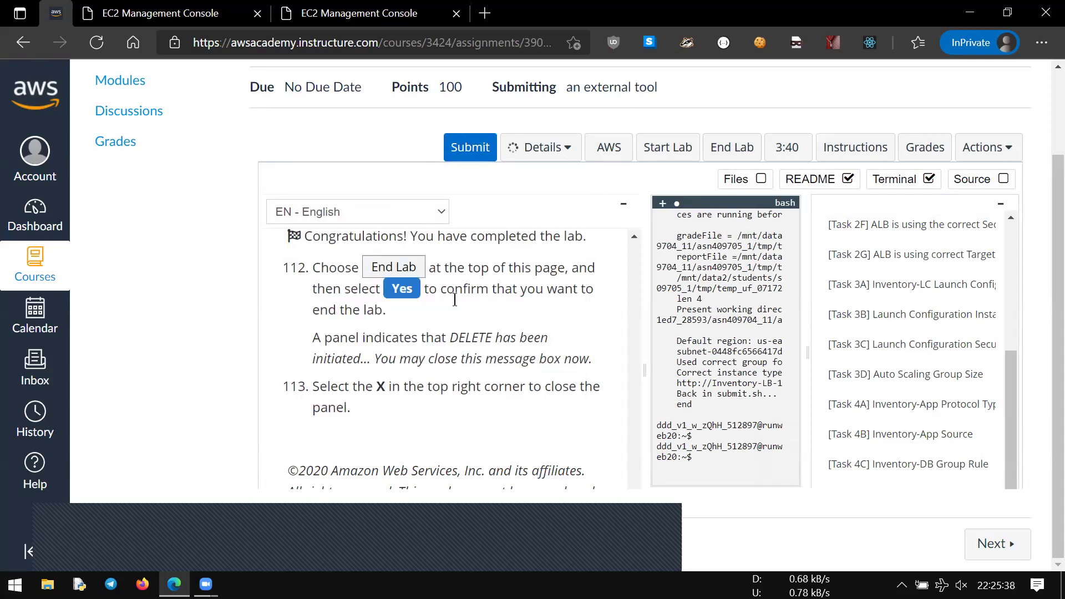
{"action": "scroll", "coordinate": [457, 323], "scroll_direction": "down", "scroll_amount": 2}
{"action": "scroll", "coordinate": [457, 324], "scroll_direction": "up", "scroll_amount": 4}
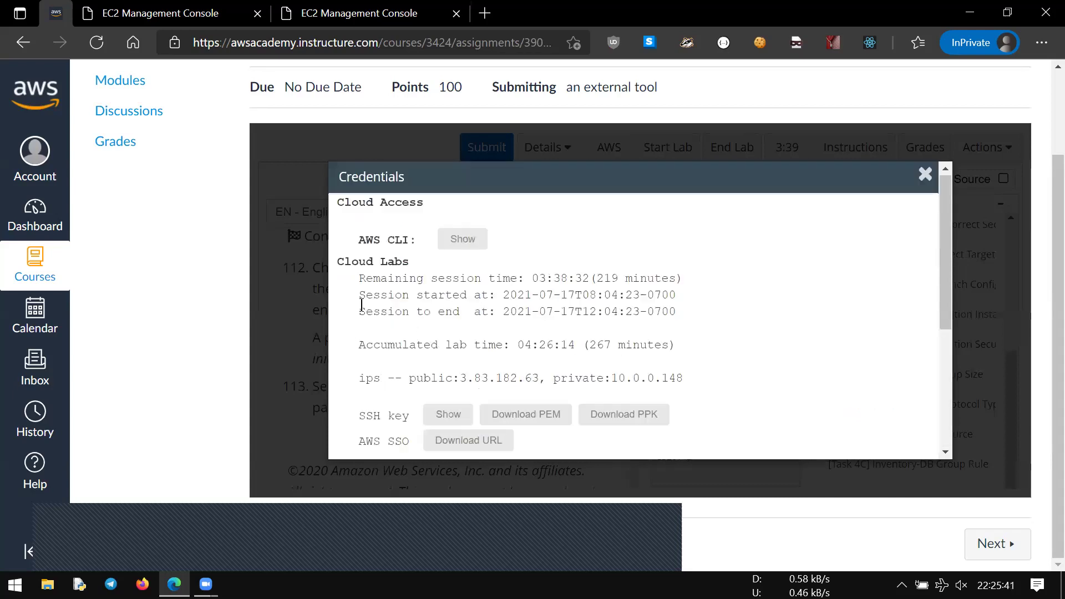
Open the submission report from the lab details, read its test results, and return to the EC2 security groups.
{"action": "left_click", "coordinate": [547, 146]}
{"action": "left_click", "coordinate": [547, 147]}
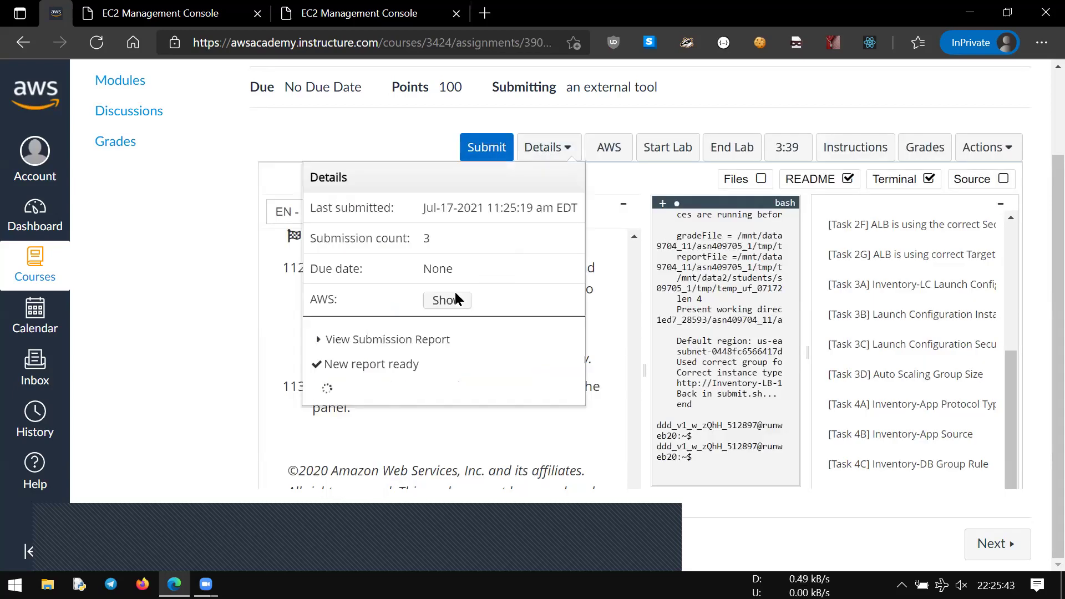
{"action": "left_click", "coordinate": [383, 340]}
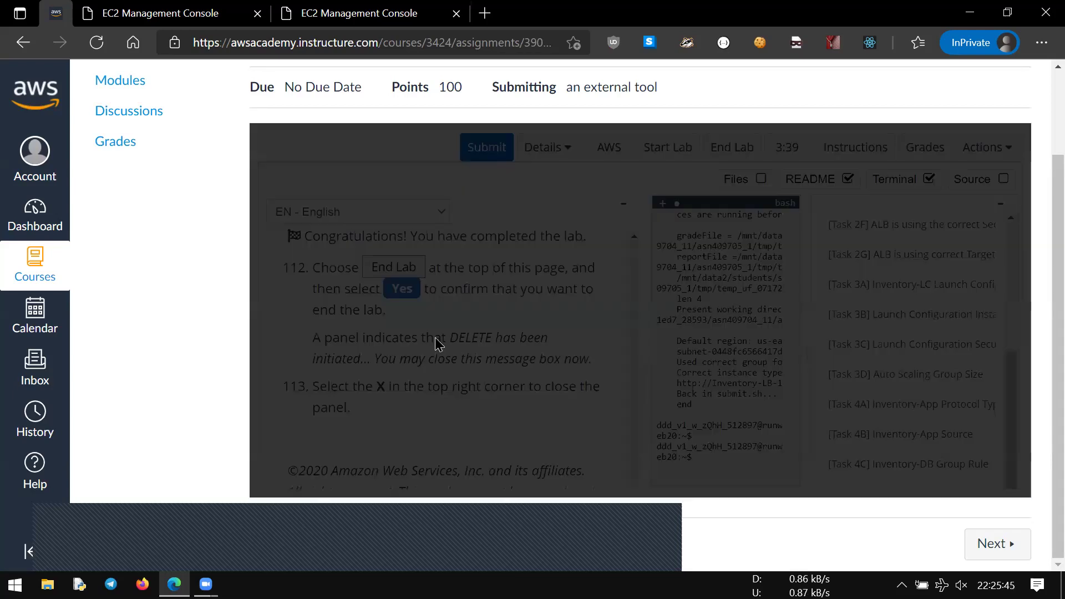
{"action": "scroll", "coordinate": [544, 282], "scroll_direction": "down", "scroll_amount": 3}
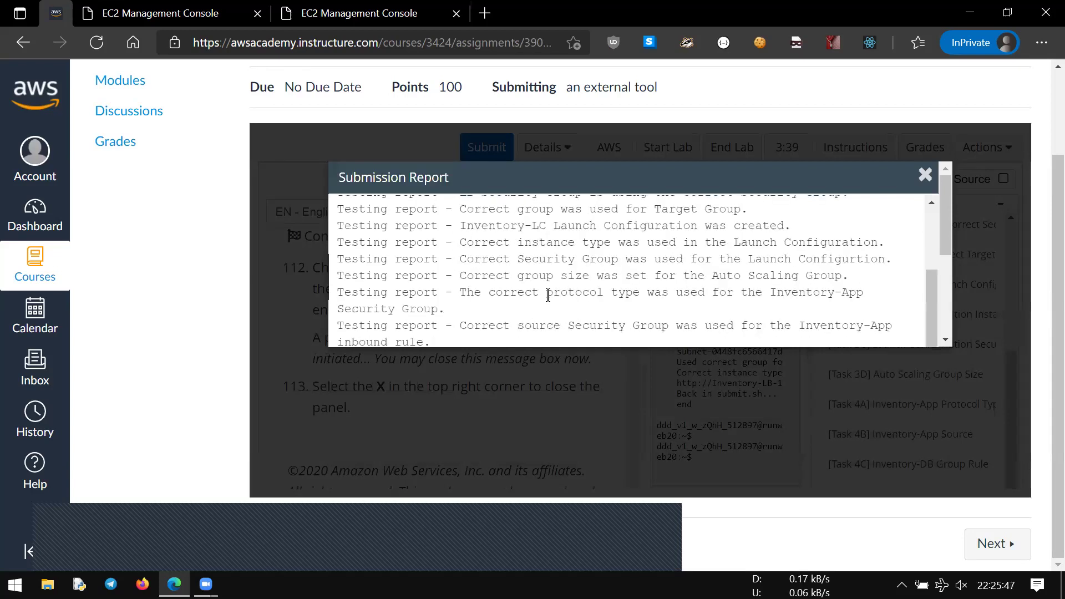
{"action": "scroll", "coordinate": [548, 295], "scroll_direction": "down", "scroll_amount": 3}
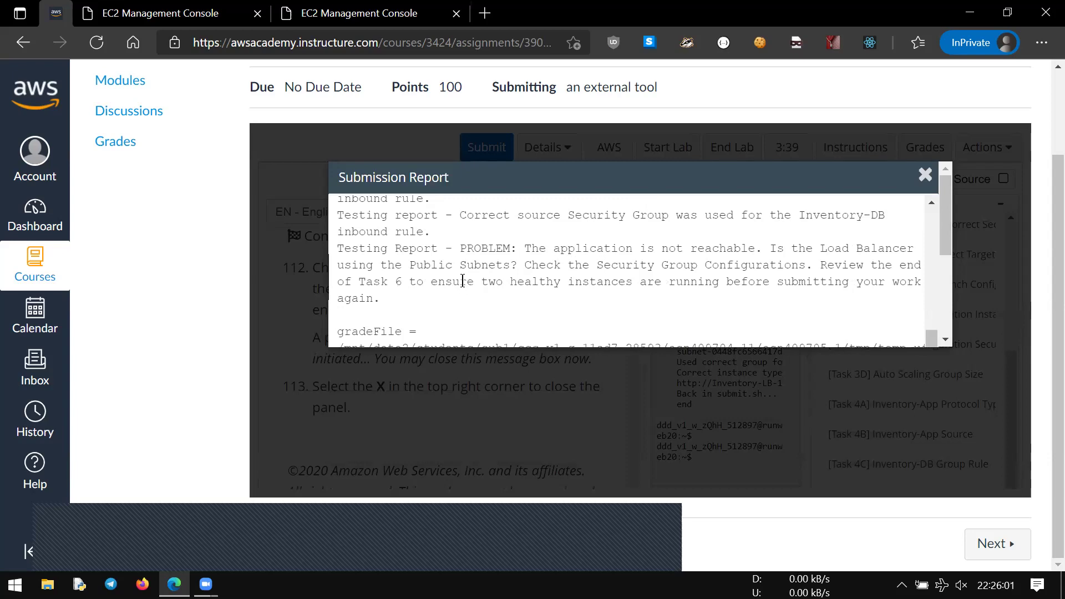
{"action": "left_click", "coordinate": [452, 370]}
{"action": "left_click", "coordinate": [408, 13]}
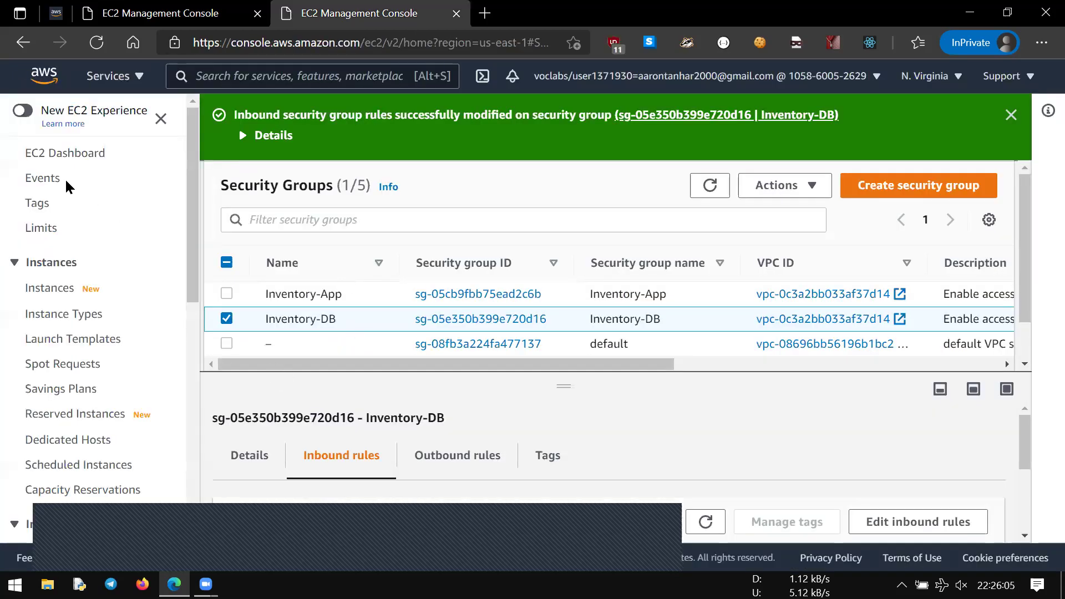
Check the EC2 instance list, and return to the lab page to resubmit the lab for grading.
{"action": "left_click", "coordinate": [53, 290]}
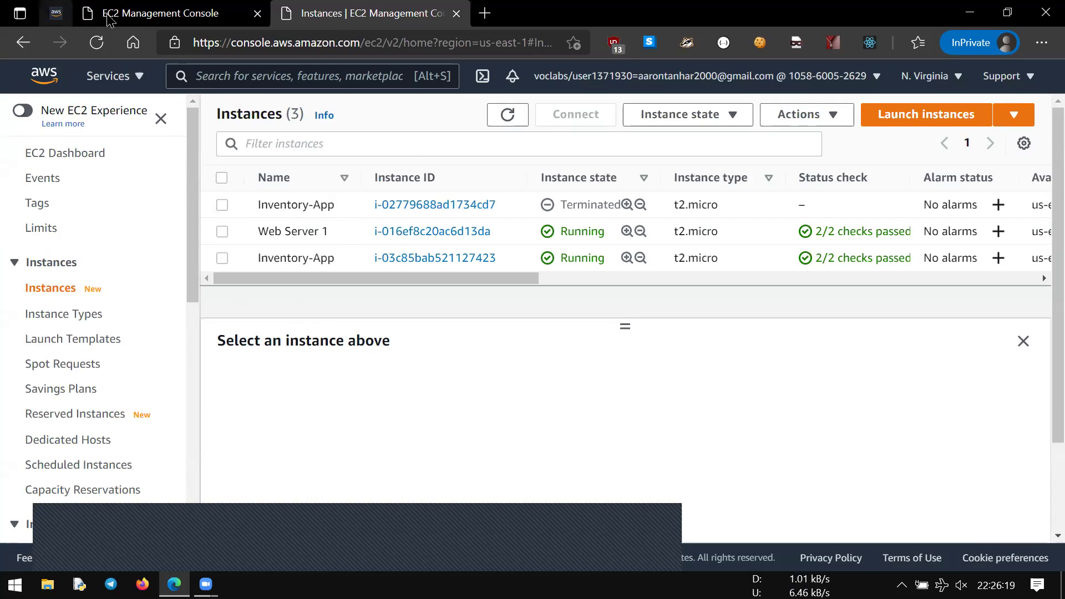
{"action": "left_click", "coordinate": [57, 13]}
{"action": "key", "text": "Return"}
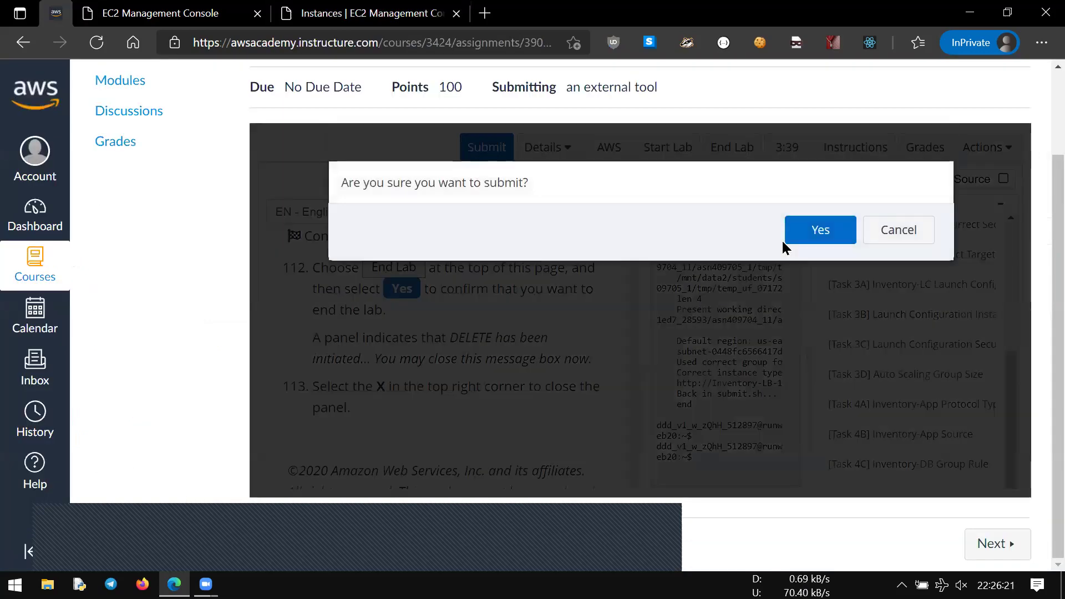
{"action": "left_click", "coordinate": [815, 228]}
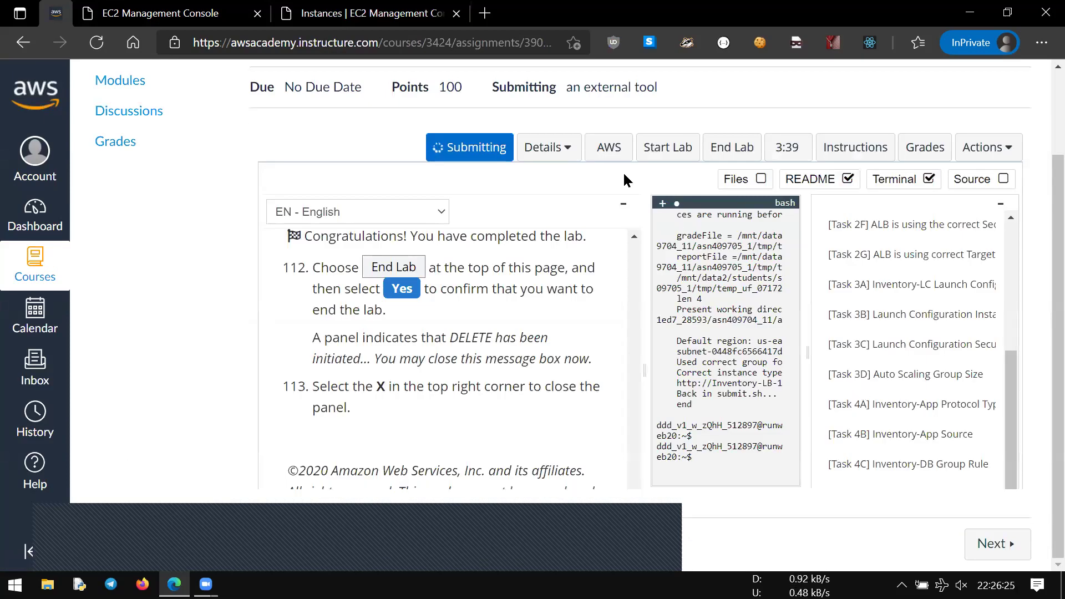
Open the new submission report from the lab details and read through its test results.
{"action": "left_click", "coordinate": [564, 161]}
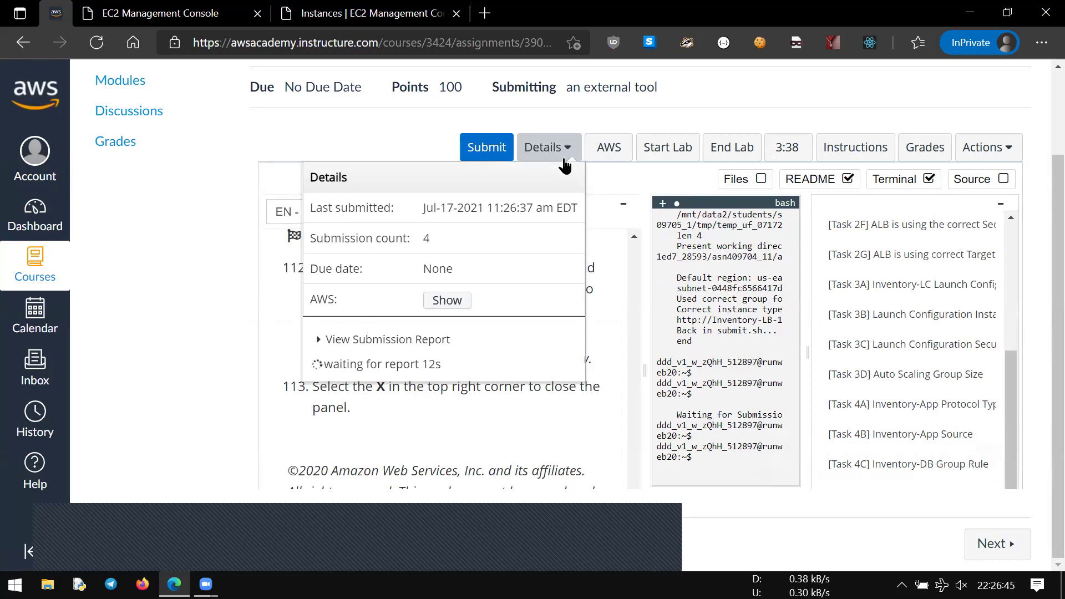
{"action": "left_click", "coordinate": [564, 160]}
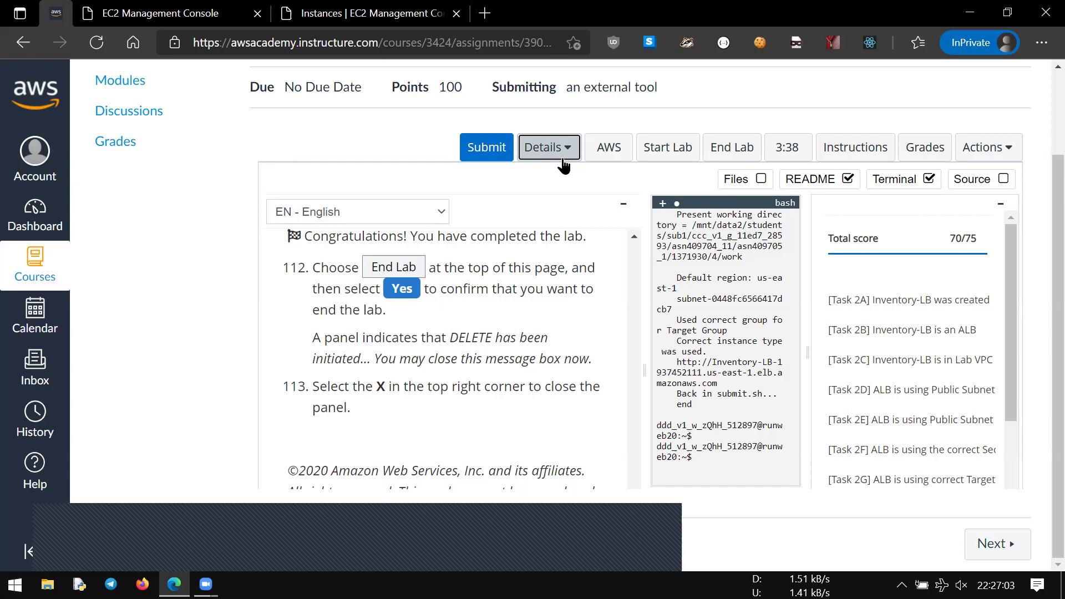
{"action": "left_click", "coordinate": [563, 163]}
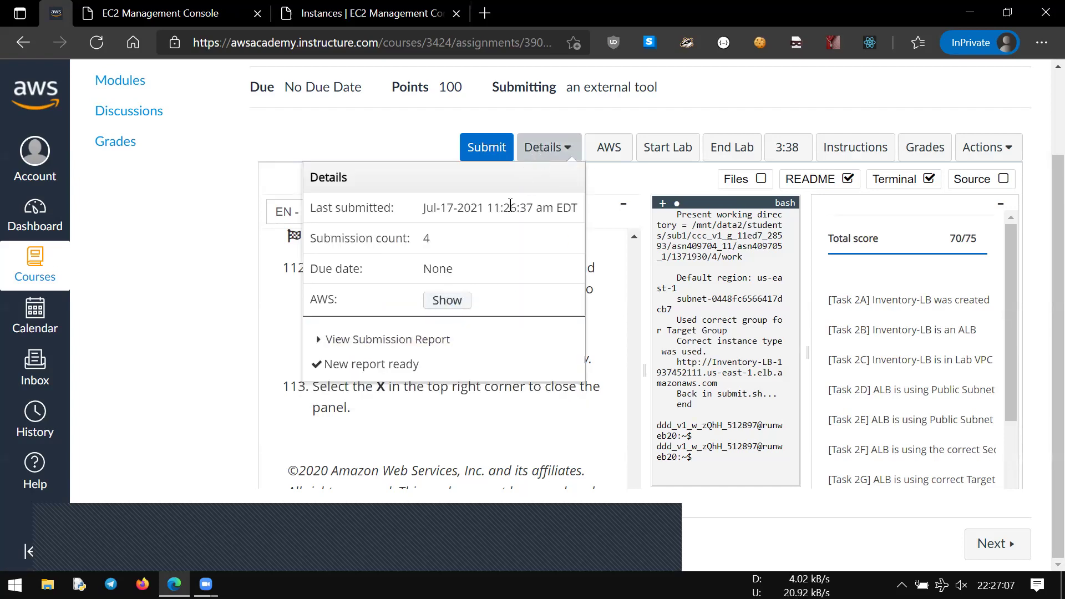
{"action": "left_click", "coordinate": [431, 350]}
{"action": "scroll", "coordinate": [573, 284], "scroll_direction": "down", "scroll_amount": 2}
{"action": "scroll", "coordinate": [574, 290], "scroll_direction": "down", "scroll_amount": 3}
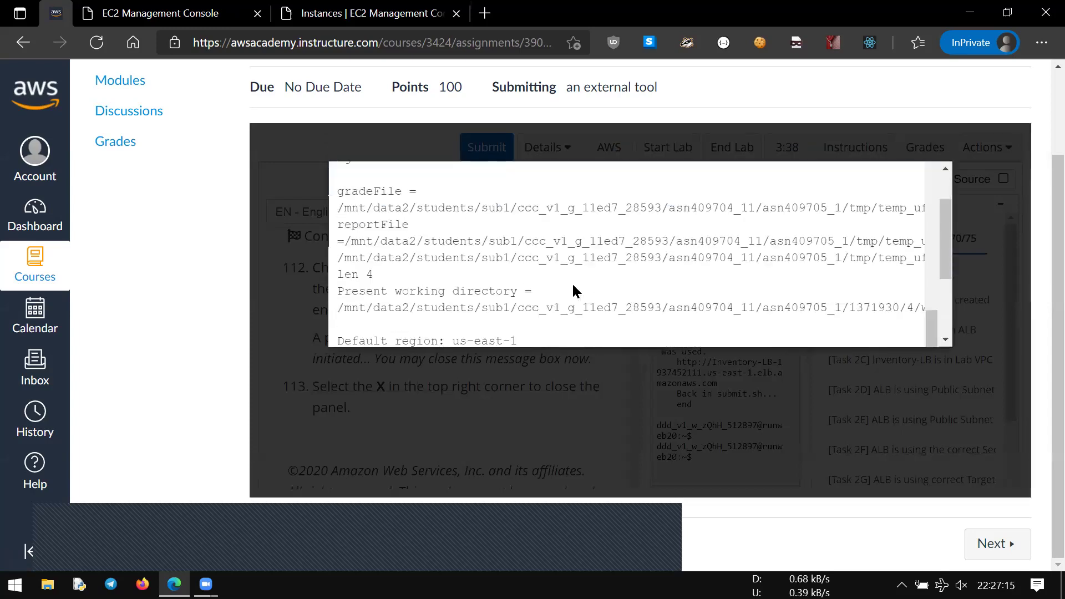
{"action": "scroll", "coordinate": [573, 286], "scroll_direction": "down", "scroll_amount": 3}
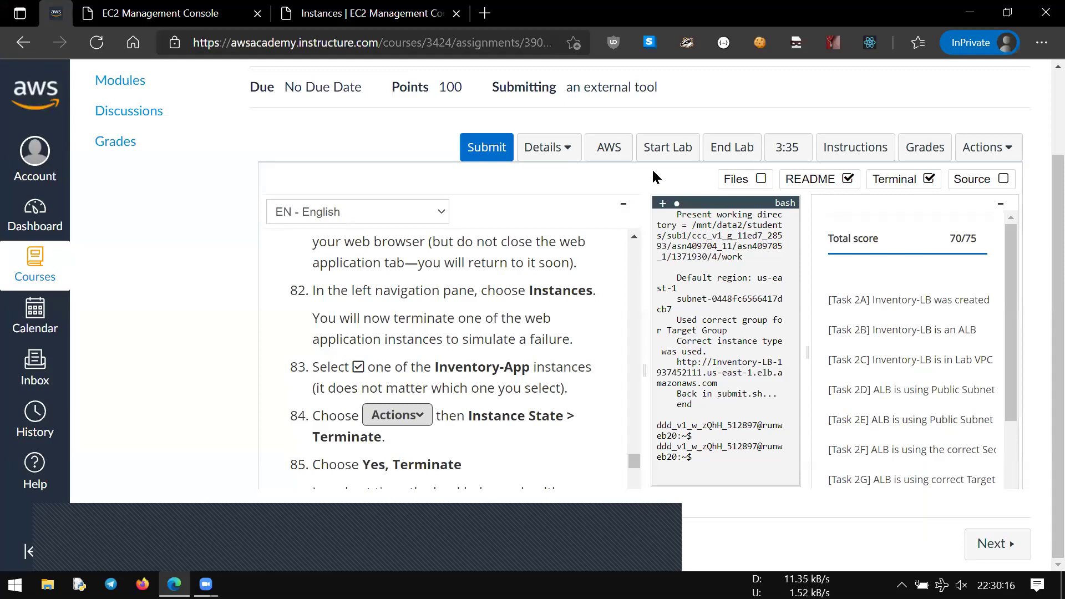
Submit the lab for grading once more and check the total score in the graded task list.
{"action": "left_click", "coordinate": [502, 148]}
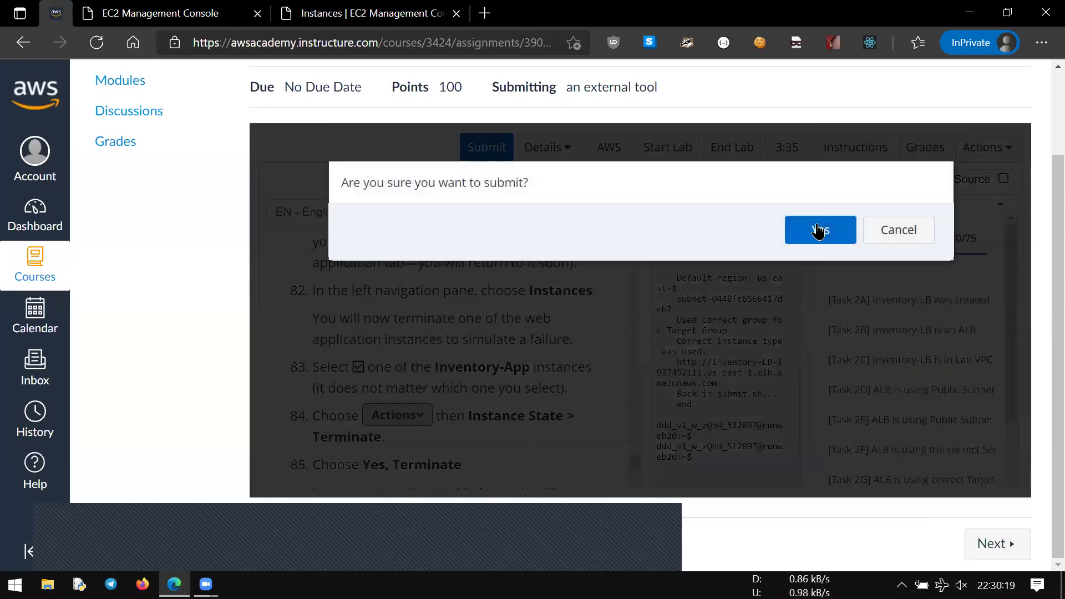
{"action": "left_click", "coordinate": [816, 229]}
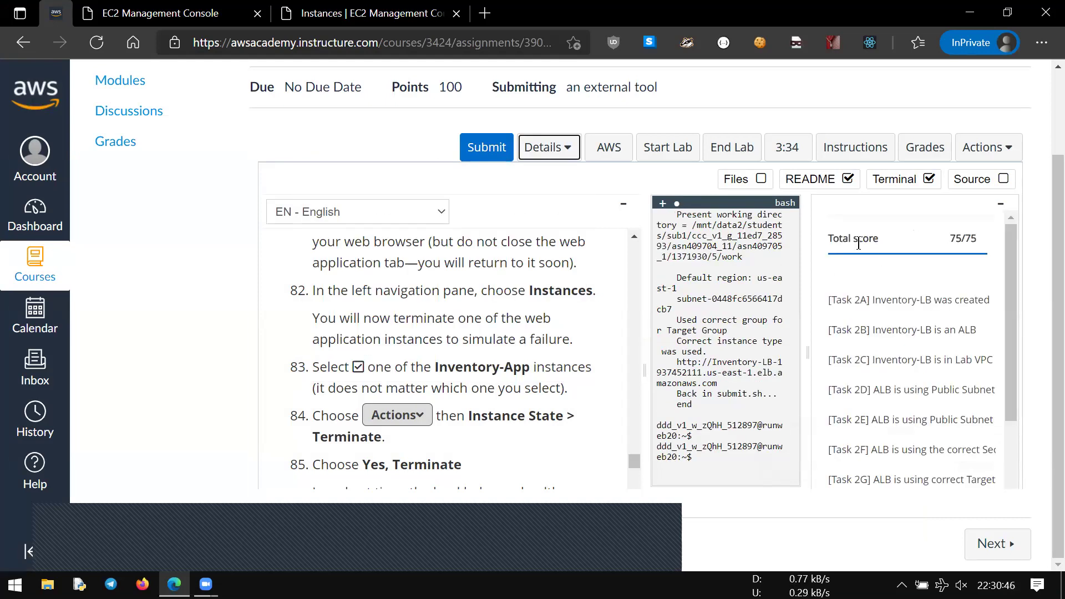
{"action": "left_click_drag", "start_coordinate": [830, 244], "coordinate": [922, 328]}
{"action": "left_click", "coordinate": [922, 327]}
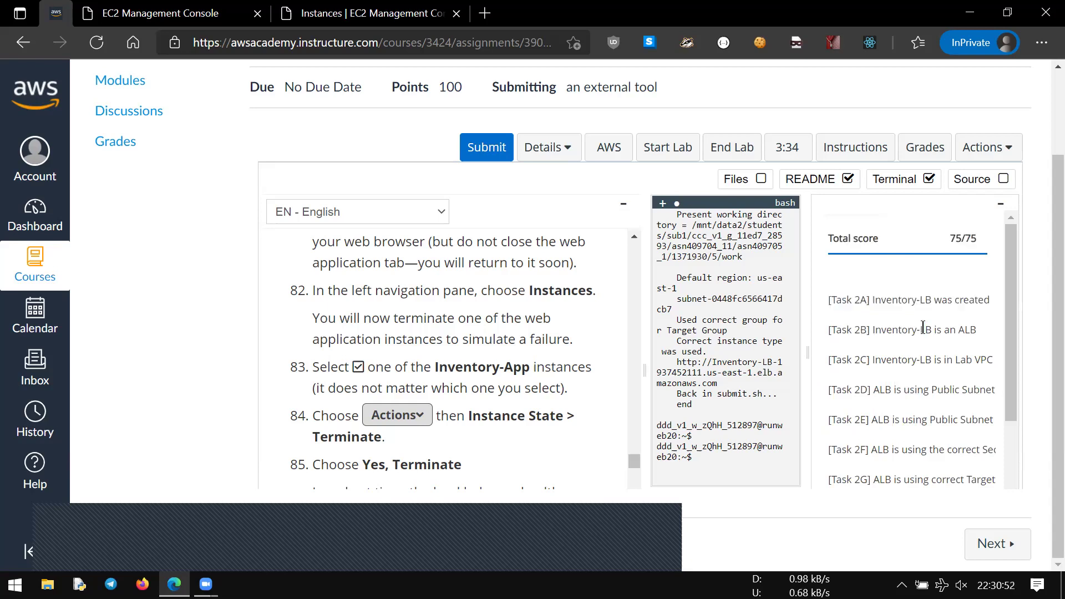
Open the course grades in a separate tab and look up the Module 9 Guided Lab - Creating a Highly Available Environment score.
{"action": "right_click", "coordinate": [98, 147]}
{"action": "key", "text": "Escape"}
{"action": "middle_click", "coordinate": [127, 161]}
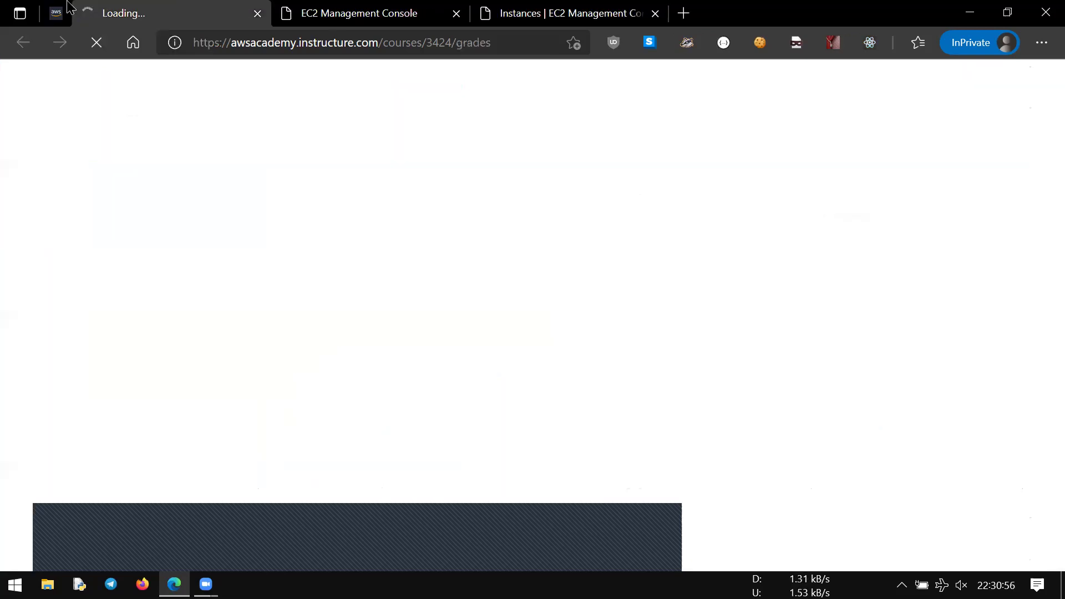
{"action": "left_click", "coordinate": [916, 244]}
{"action": "left_click_drag", "start_coordinate": [917, 244], "coordinate": [915, 282]}
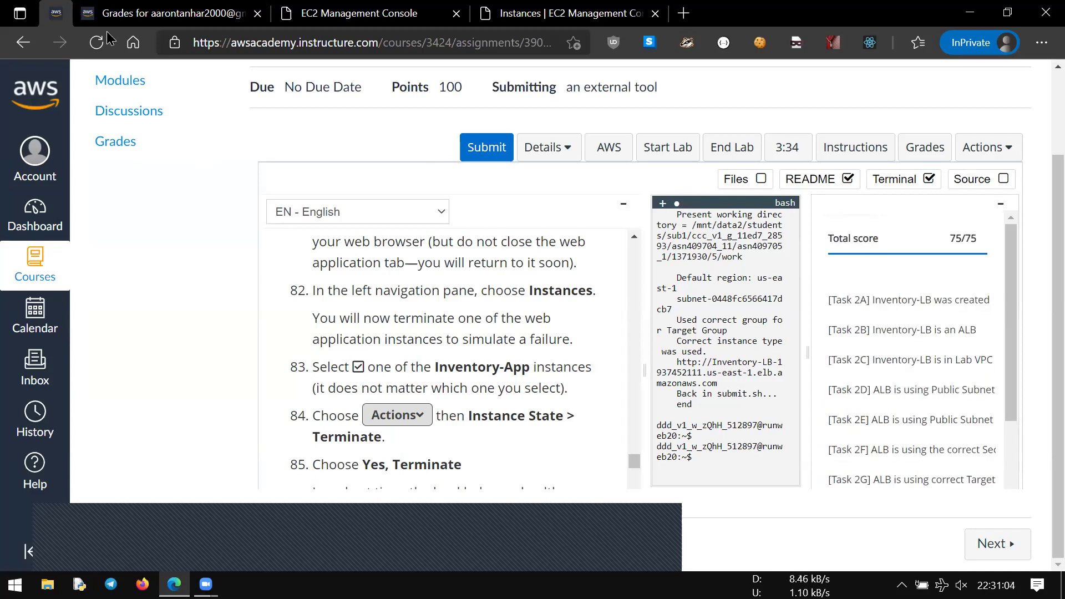
{"action": "left_click", "coordinate": [166, 13]}
{"action": "scroll", "coordinate": [326, 258], "scroll_direction": "down", "scroll_amount": 15}
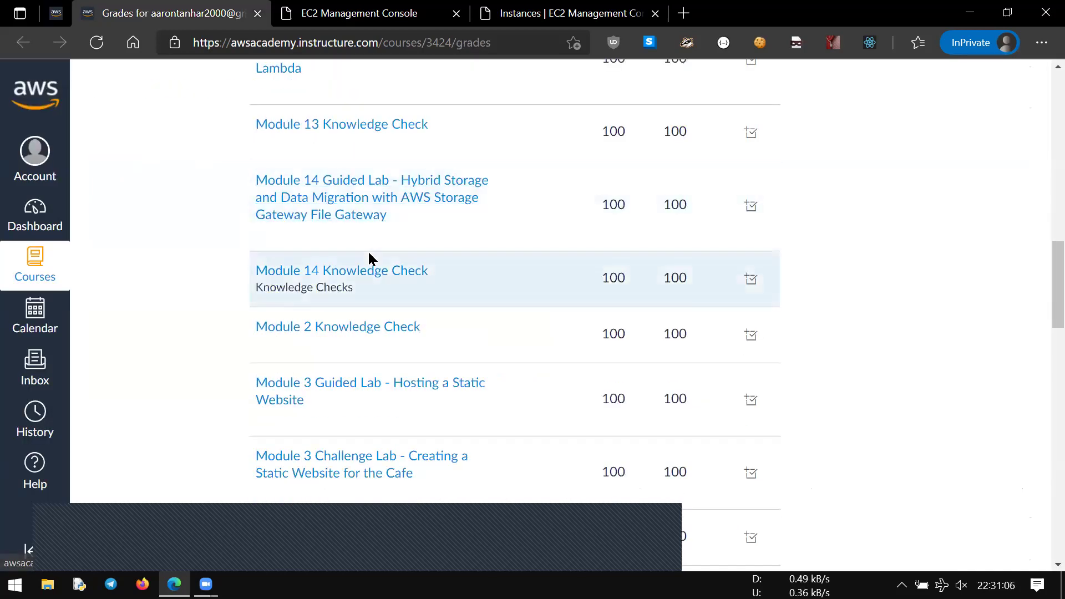
{"action": "scroll", "coordinate": [368, 255], "scroll_direction": "up", "scroll_amount": 5}
{"action": "scroll", "coordinate": [366, 255], "scroll_direction": "down", "scroll_amount": 20}
{"action": "scroll", "coordinate": [377, 248], "scroll_direction": "up", "scroll_amount": 1}
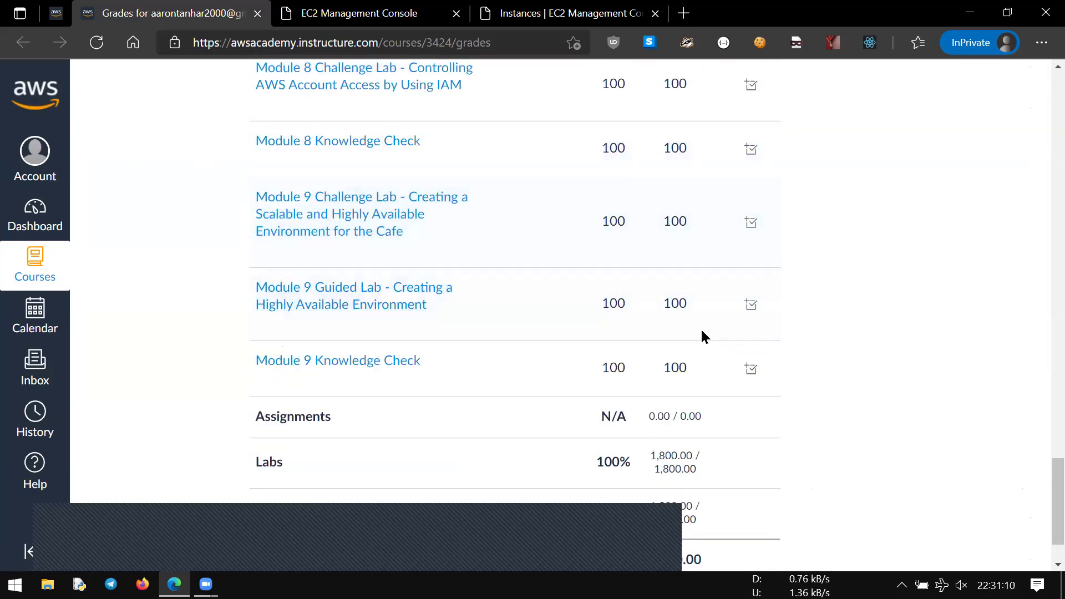
Return to the Module 9 guided lab page and end the lab, confirming the request.
{"action": "left_click", "coordinate": [55, 13]}
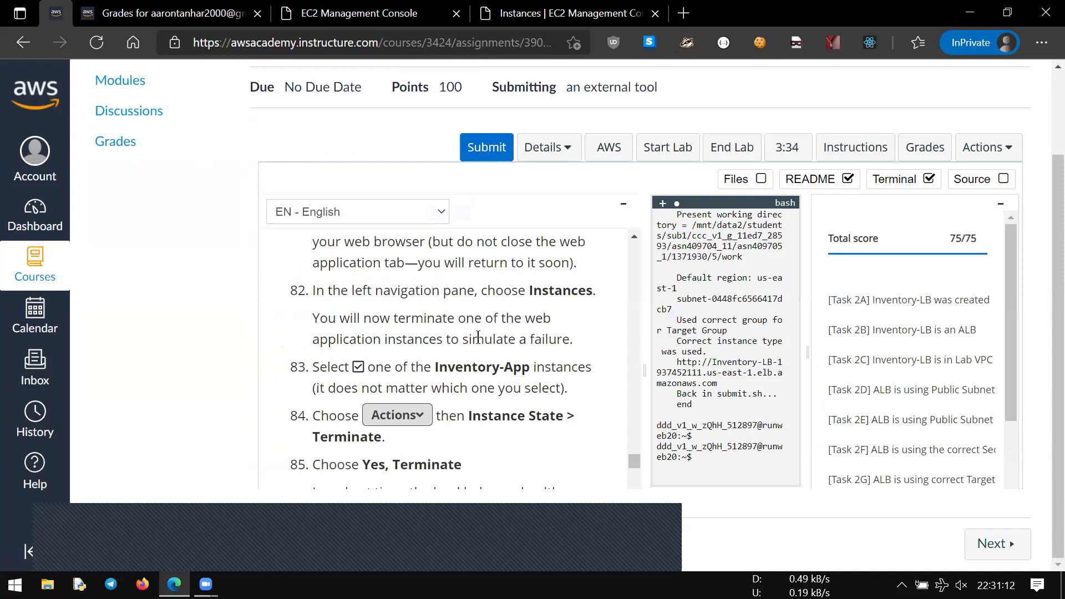
{"action": "left_click", "coordinate": [727, 149]}
{"action": "left_click", "coordinate": [798, 238]}
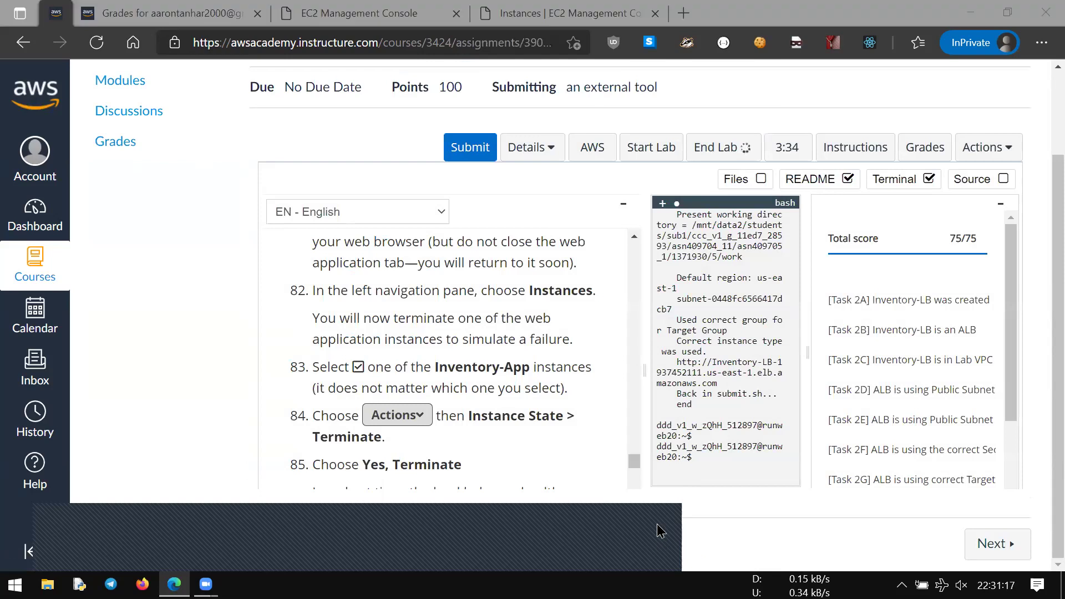